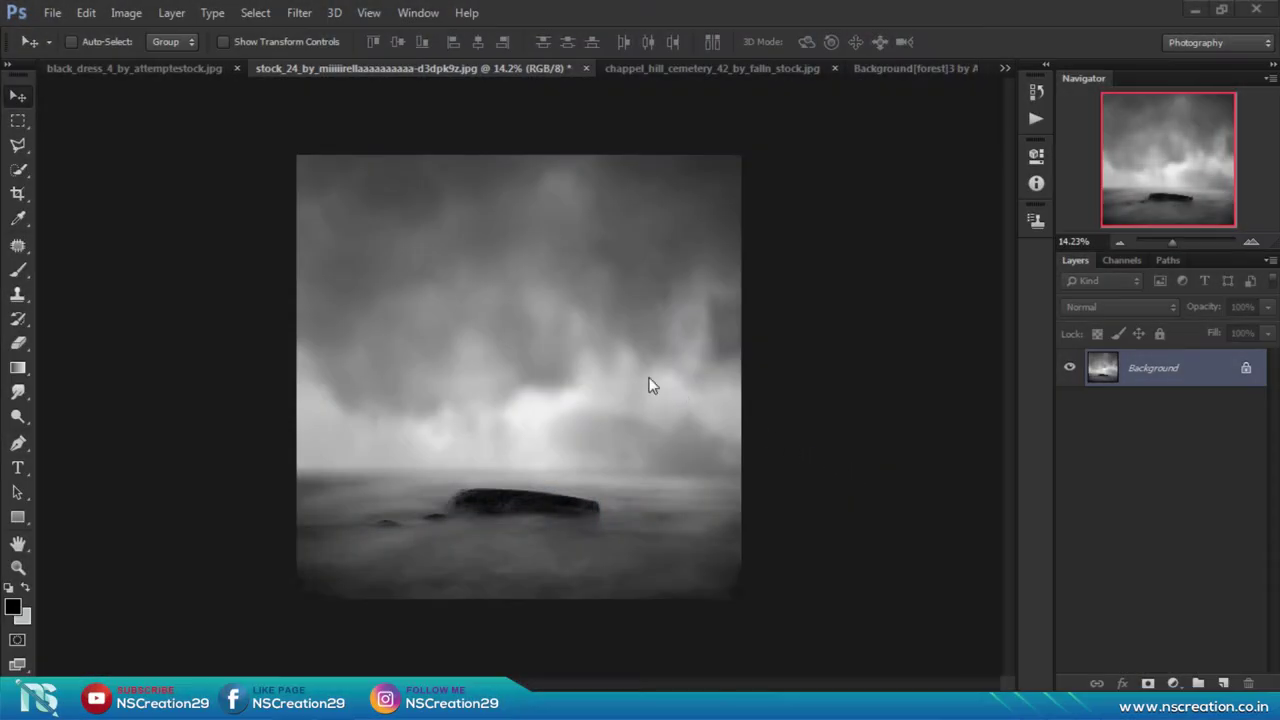
# Crop the rock photo's canvas upward to 3802 px tall, adding a light grey top strip
pyautogui.click(650, 385)
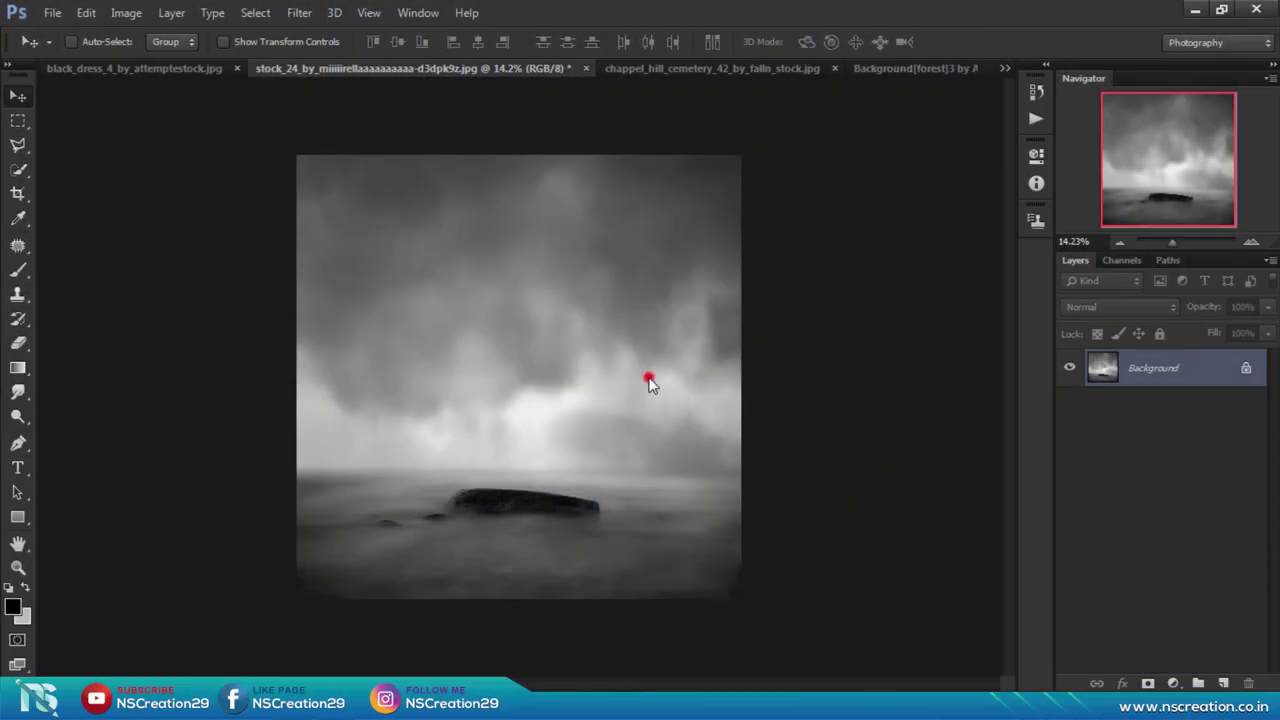
pyautogui.click(16, 194)
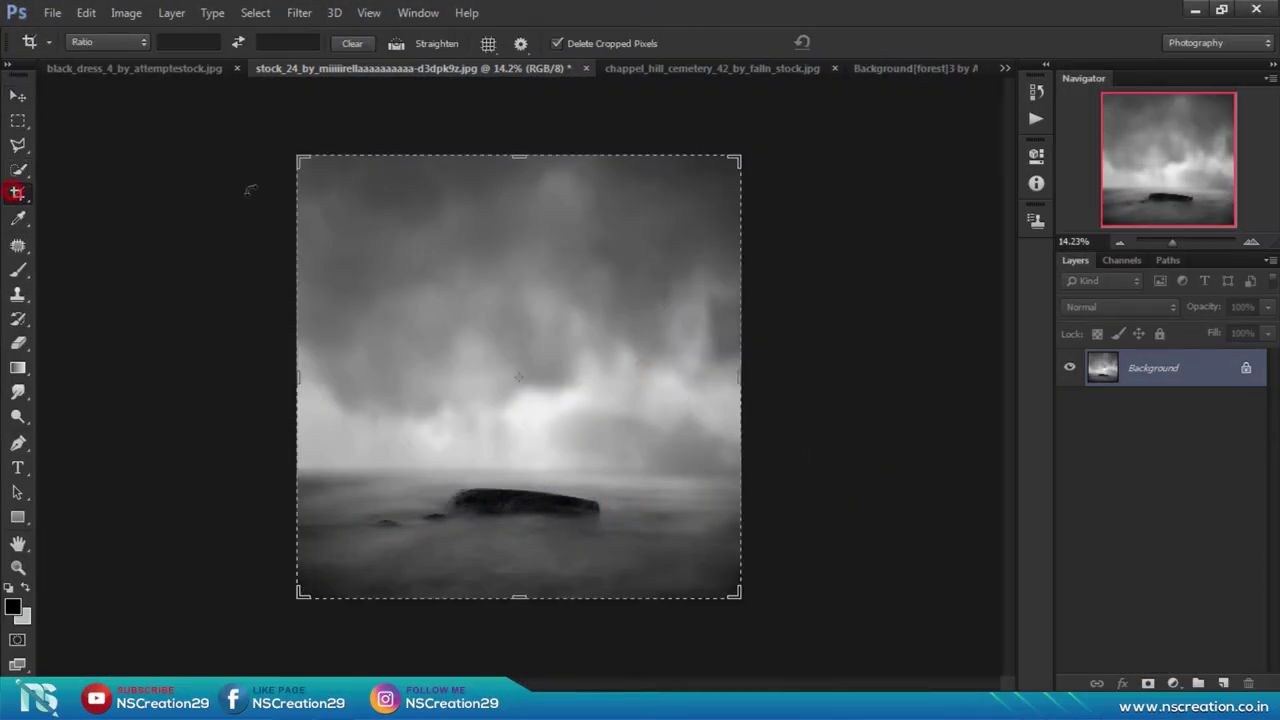
pyautogui.moveTo(528, 155); pyautogui.dragTo(528, 122)
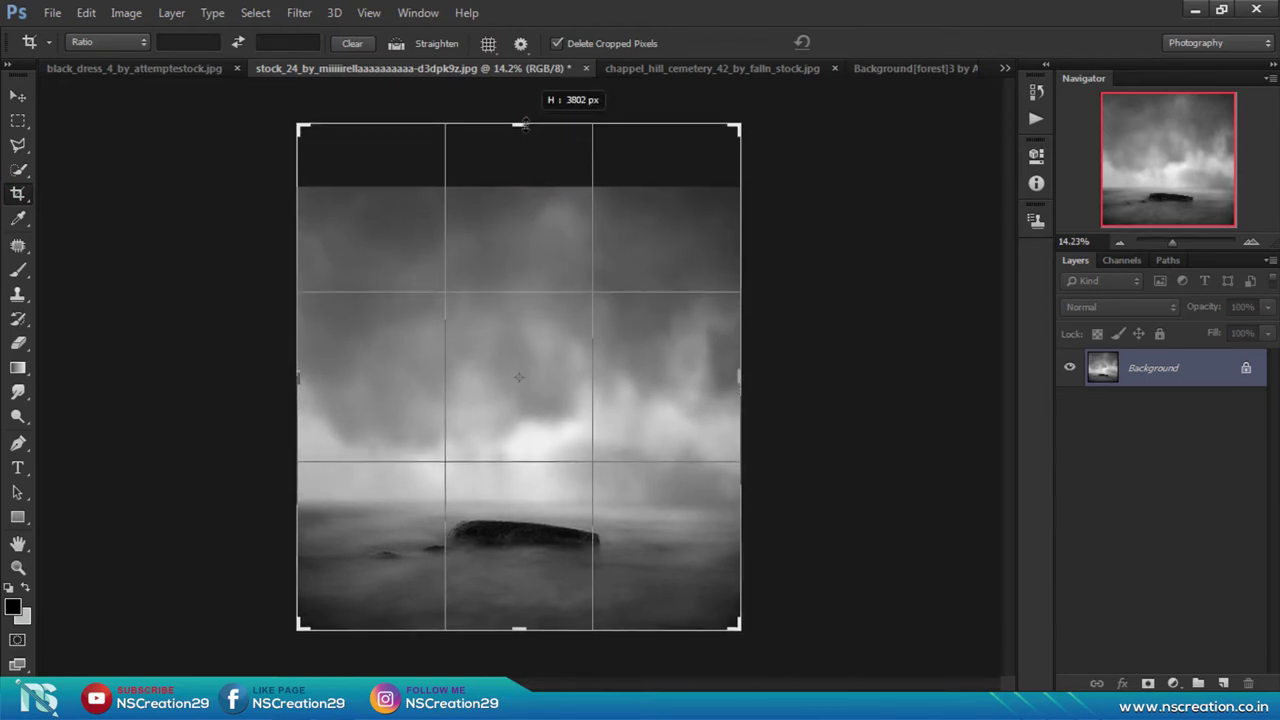
pyautogui.moveTo(528, 122); pyautogui.dragTo(524, 126)
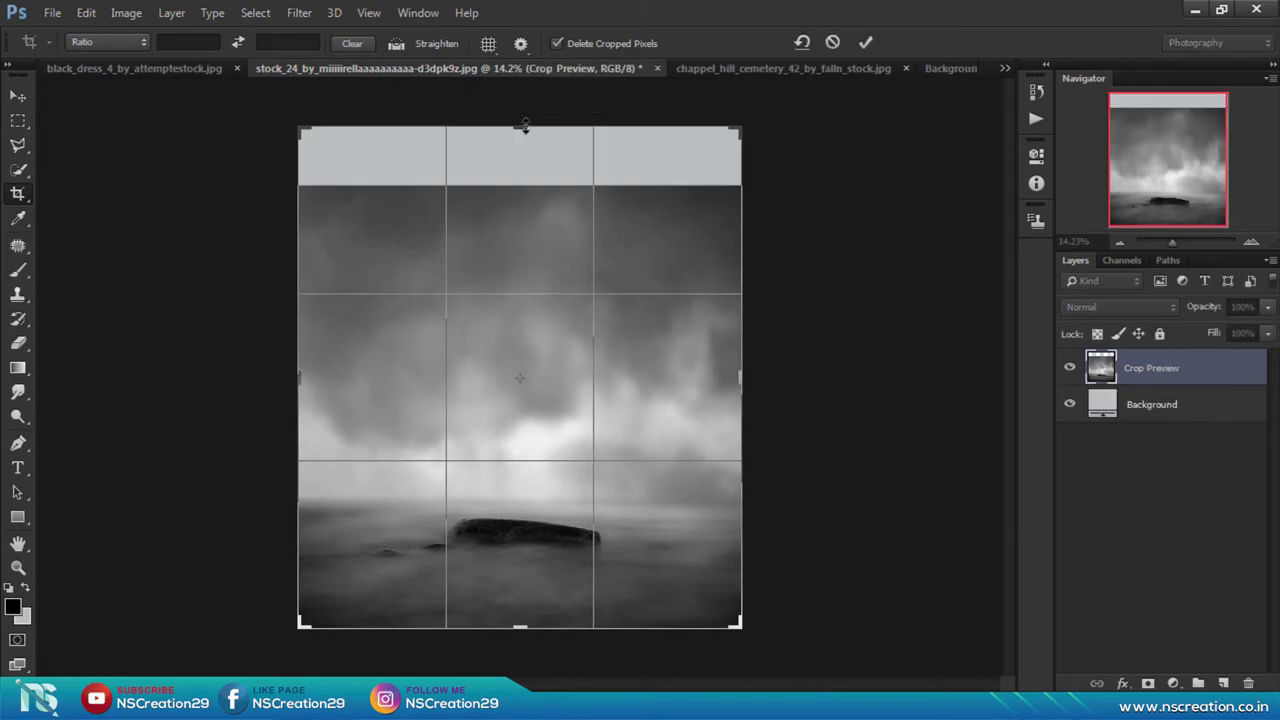
pyautogui.click(865, 45)
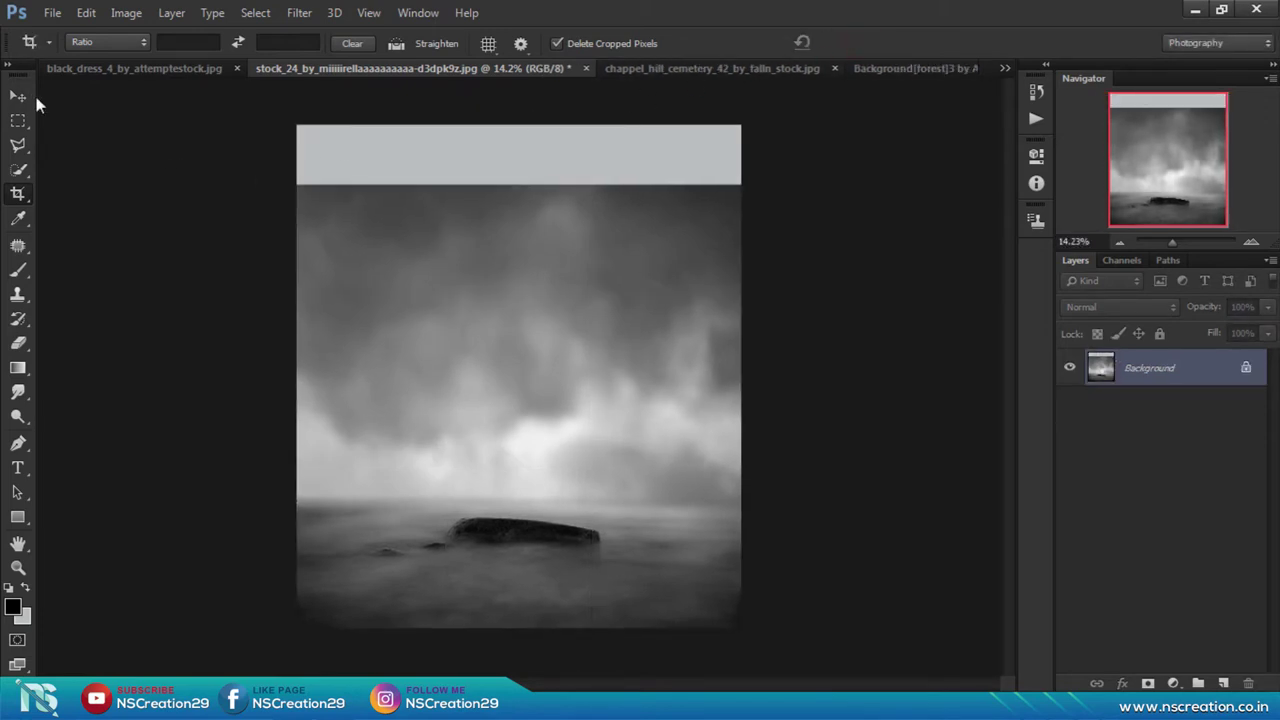
pyautogui.click(20, 97)
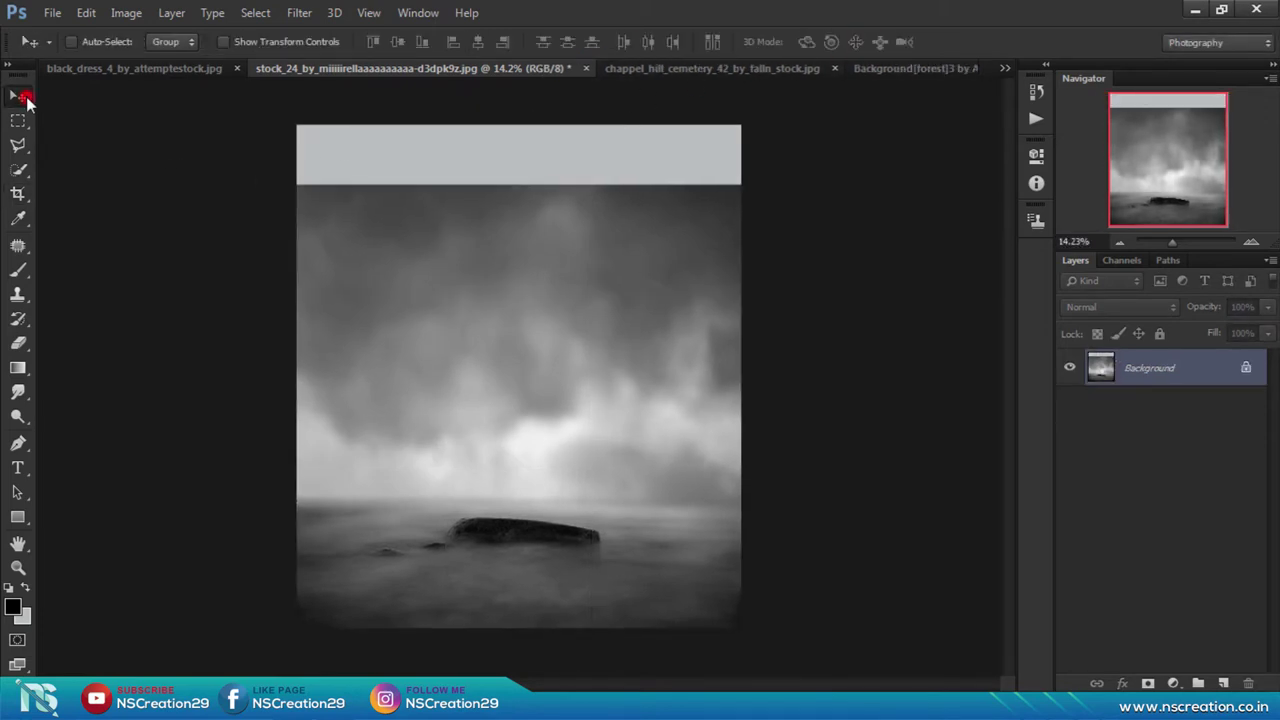
# Drag the forest photo into the rock document as Layer 1, scaled and positioned to fill the canvas
pyautogui.click(902, 68)
pyautogui.moveTo(607, 200)
pyautogui.mouseDown()
pyautogui.moveTo(342, 68)
pyautogui.moveTo(496, 169)
pyautogui.mouseUp()
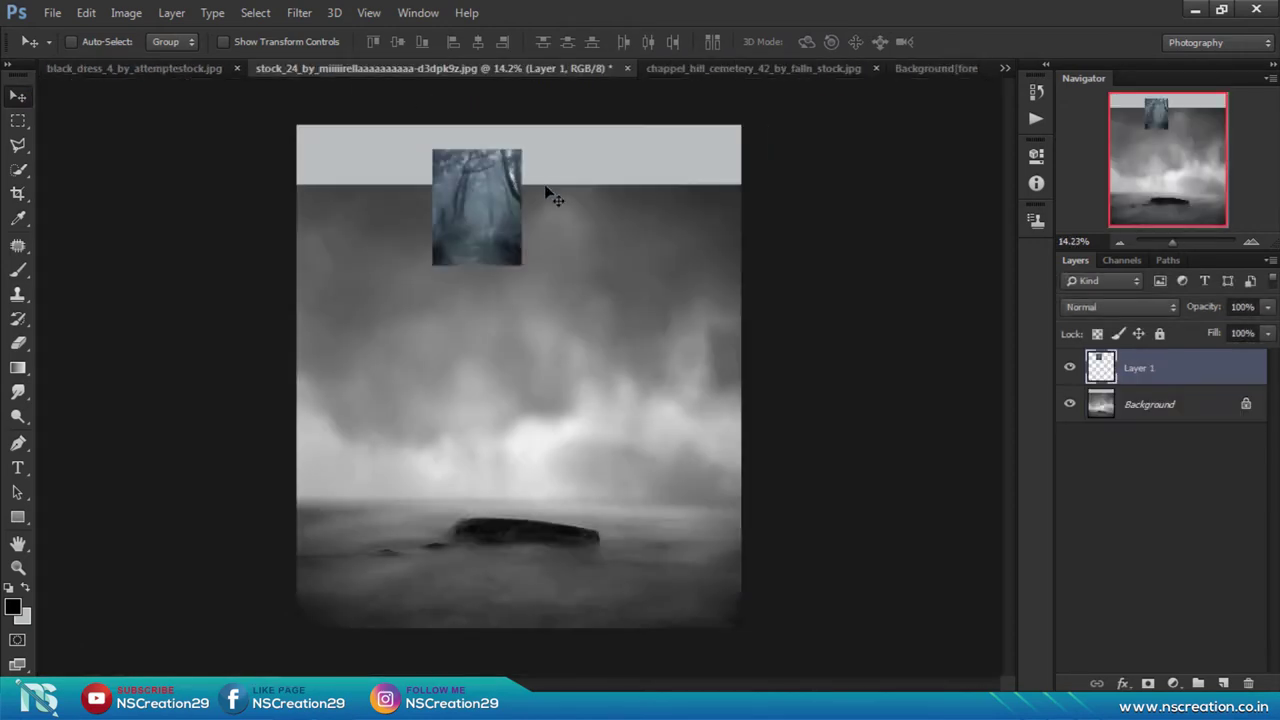
pyautogui.hotkey('ctrl', 't')
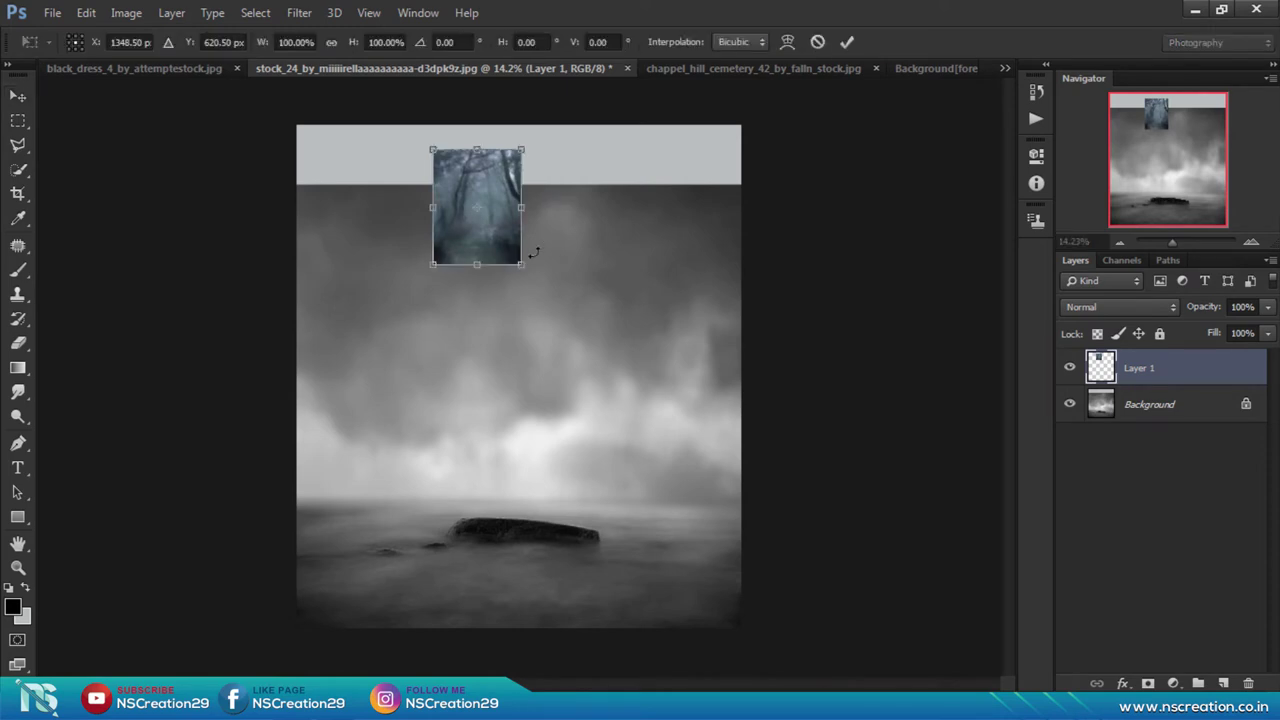
pyautogui.moveTo(521, 264); pyautogui.dragTo(775, 340)
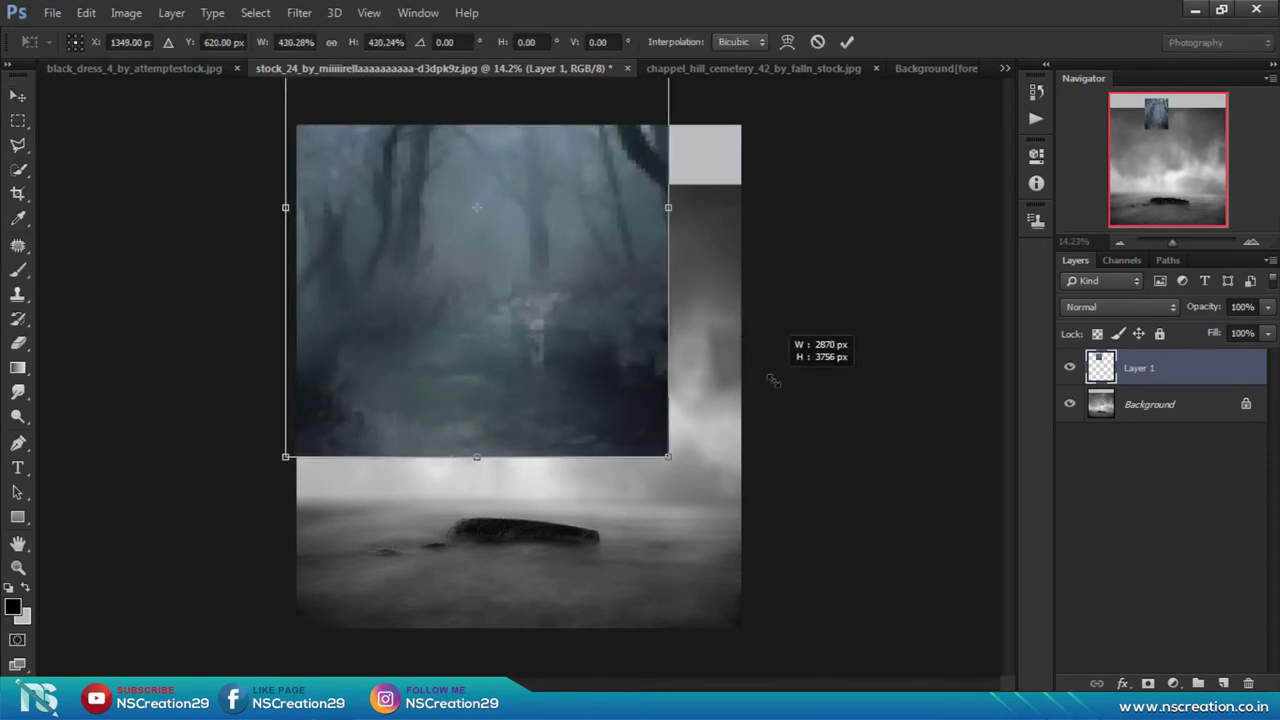
pyautogui.moveTo(623, 306); pyautogui.dragTo(597, 397)
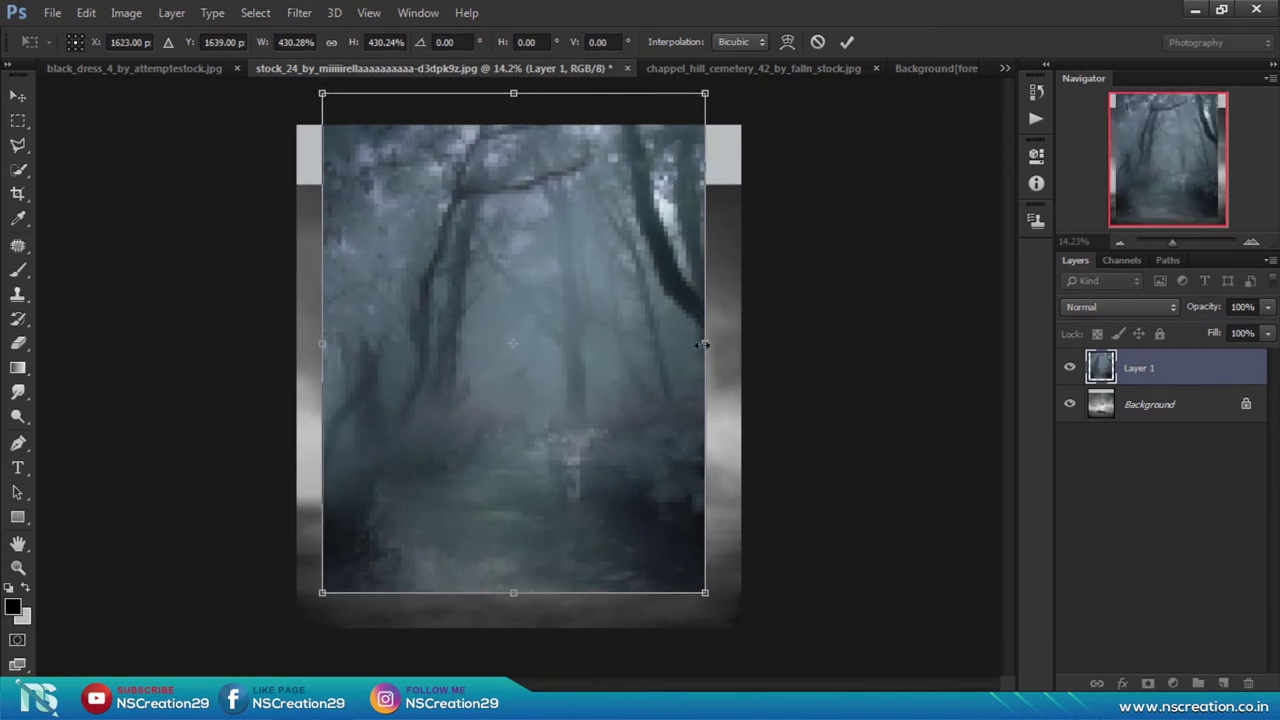
pyautogui.moveTo(703, 345); pyautogui.dragTo(731, 344)
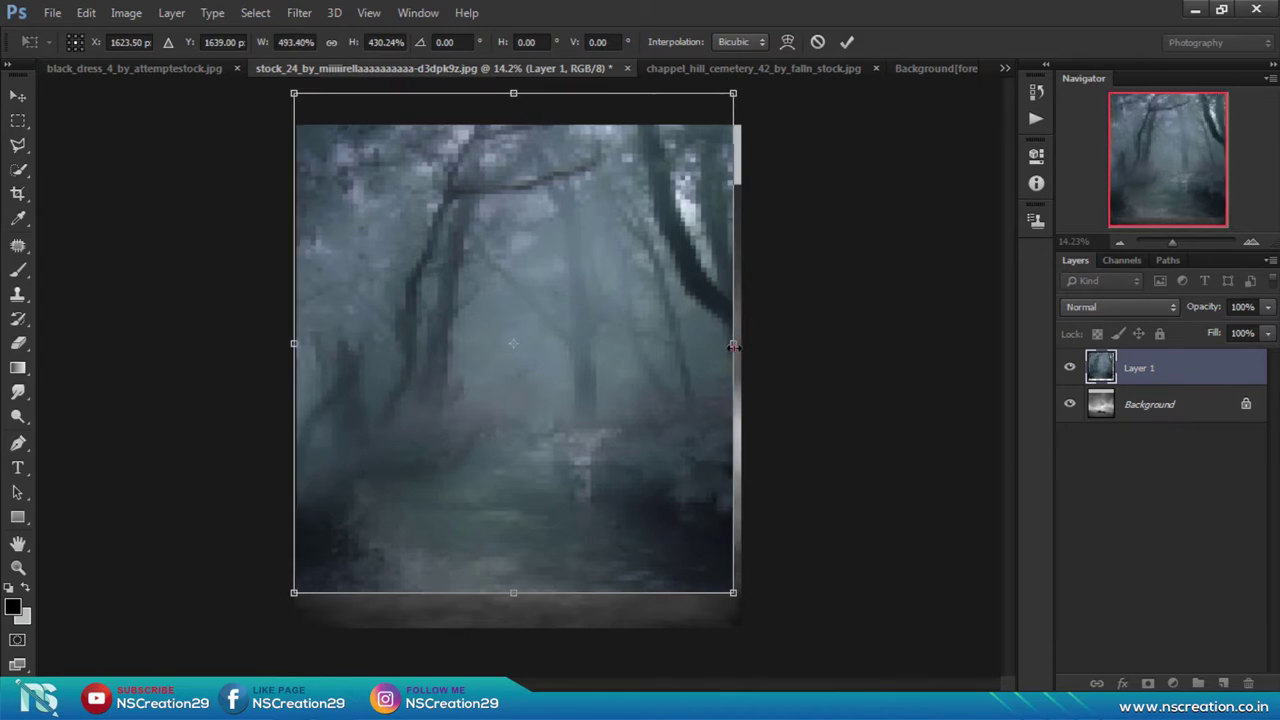
pyautogui.moveTo(733, 346); pyautogui.dragTo(737, 346)
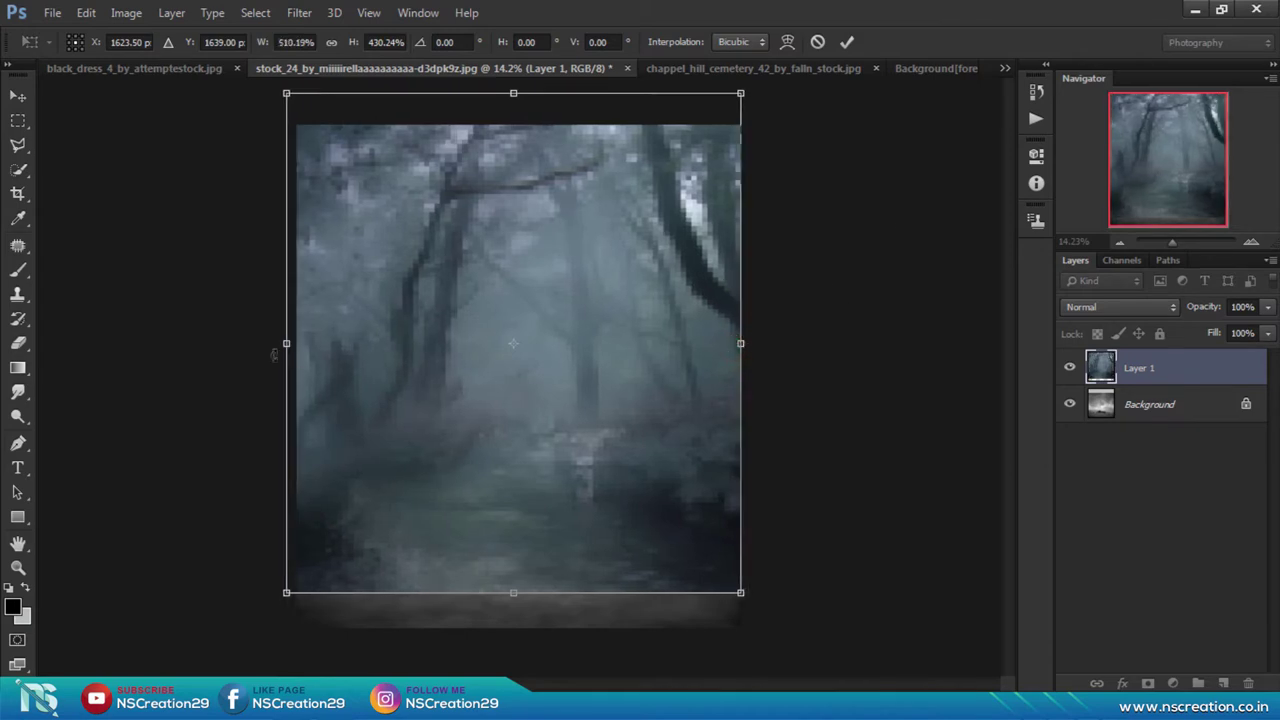
pyautogui.moveTo(288, 346); pyautogui.dragTo(297, 344)
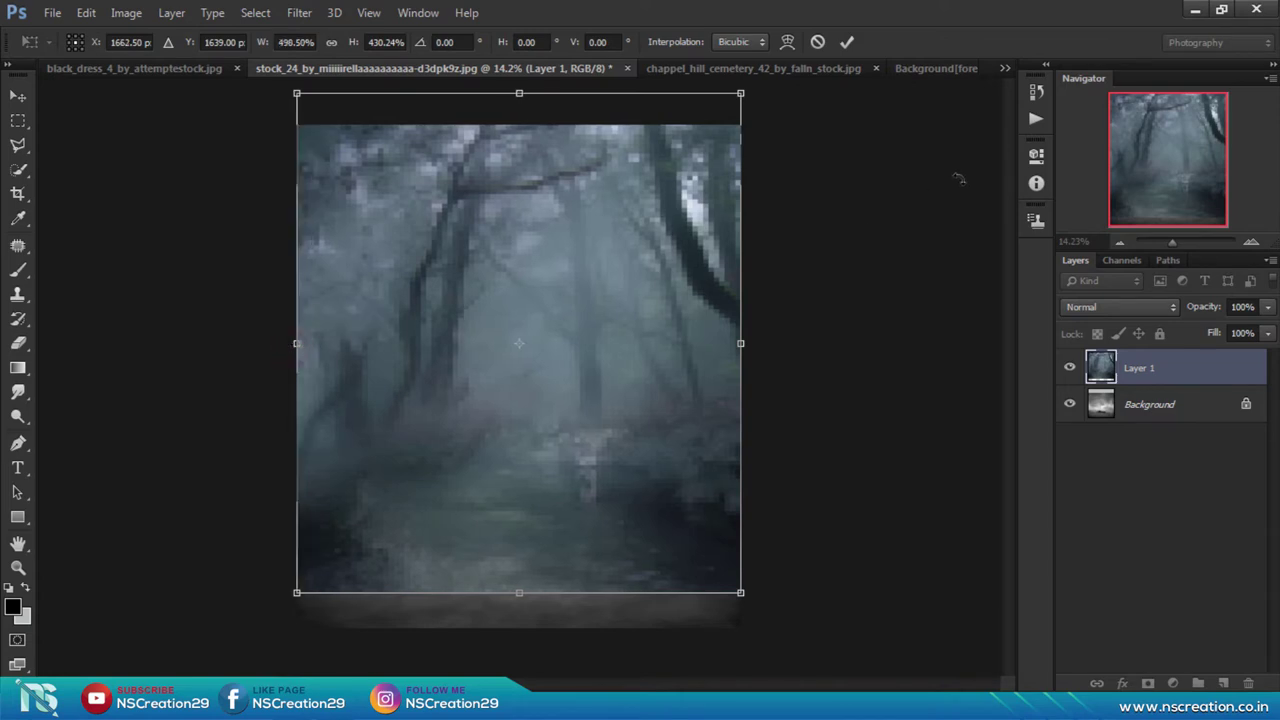
pyautogui.click(855, 42)
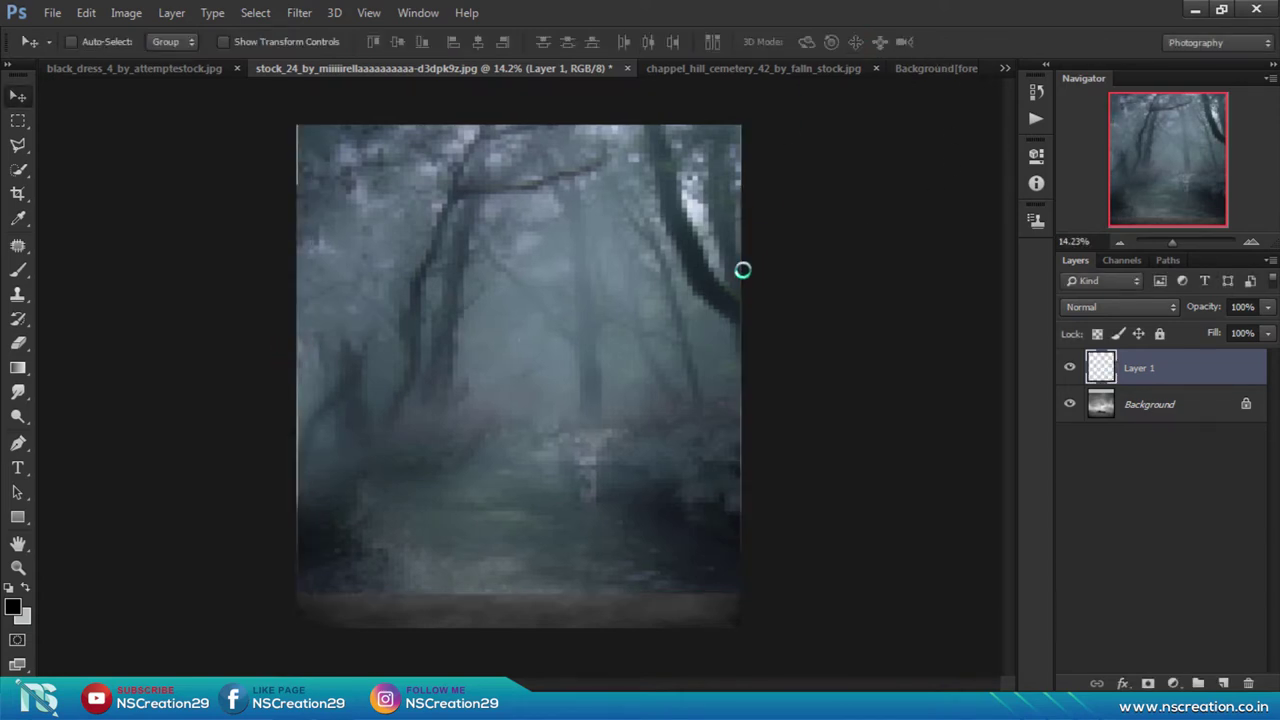
pyautogui.moveTo(717, 294); pyautogui.dragTo(721, 323)
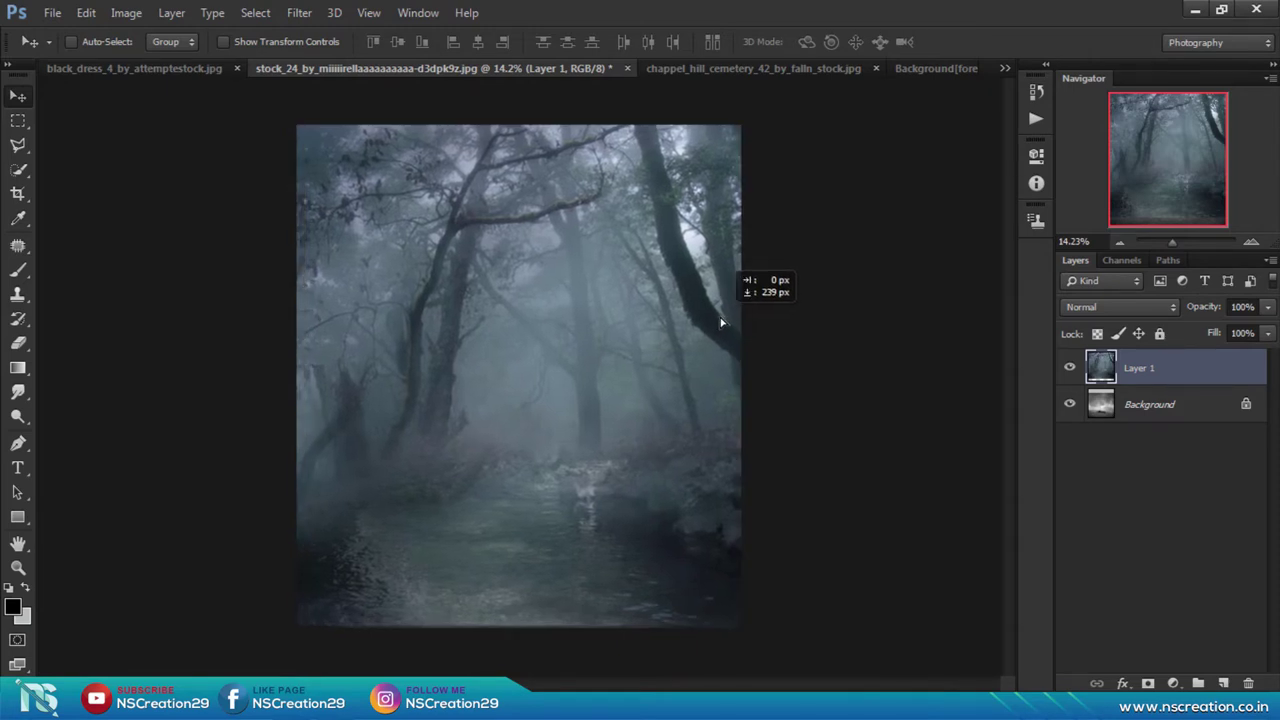
pyautogui.moveTo(721, 323); pyautogui.dragTo(716, 306)
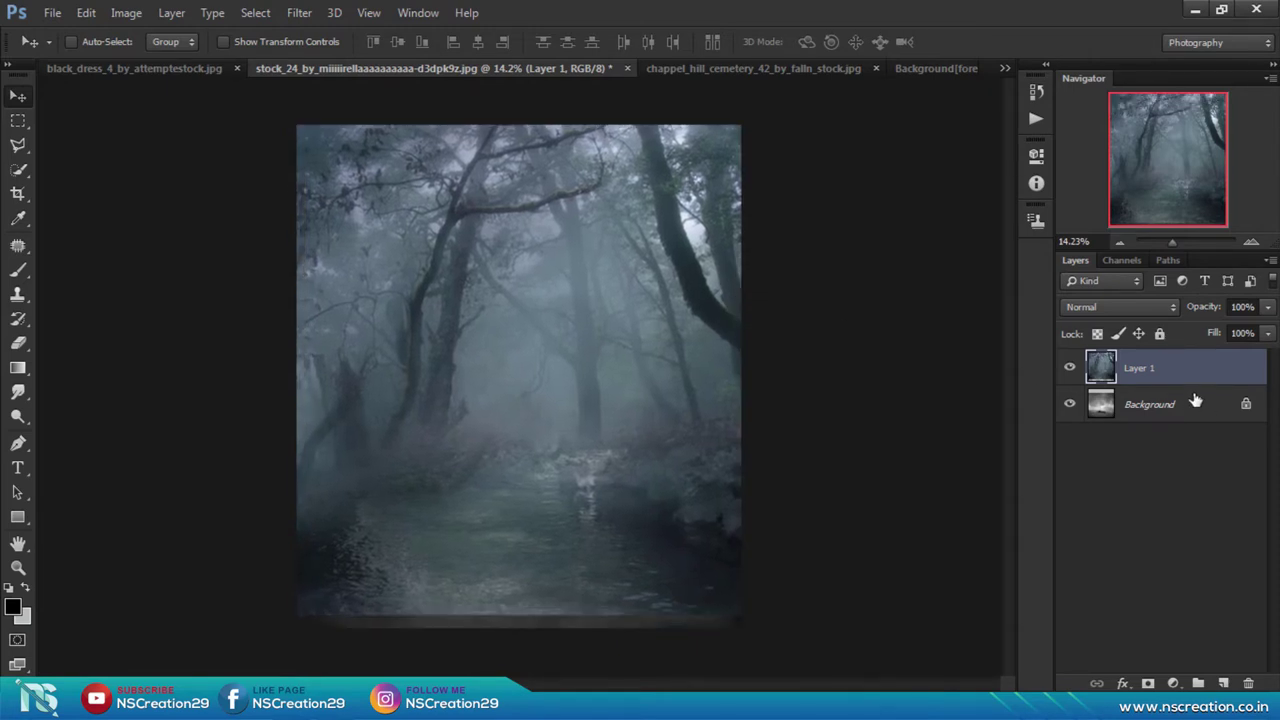
# Mask Layer 1 and paint black over its bottom to reveal the rock and fog
pyautogui.click(1147, 683)
pyautogui.click(18, 269)
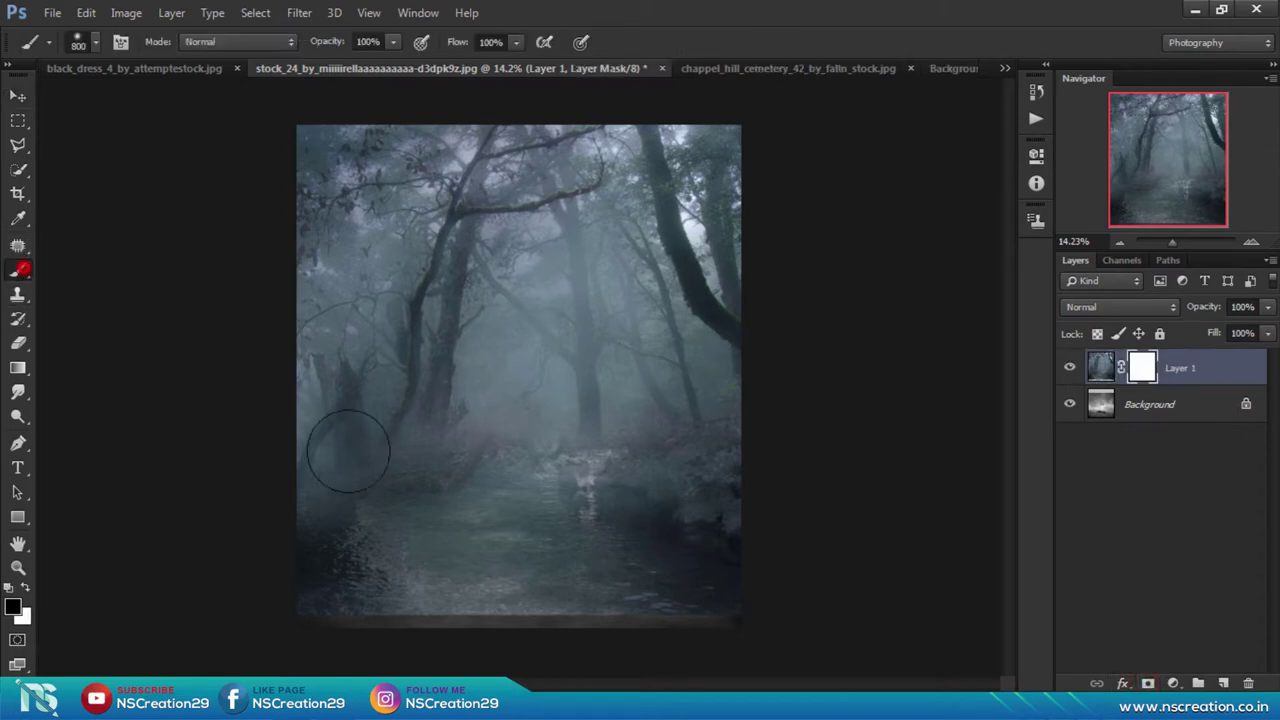
pyautogui.moveTo(330, 615)
pyautogui.mouseDown()
pyautogui.moveTo(763, 605)
pyautogui.moveTo(410, 567)
pyautogui.moveTo(623, 560)
pyautogui.moveTo(314, 537)
pyautogui.mouseUp()
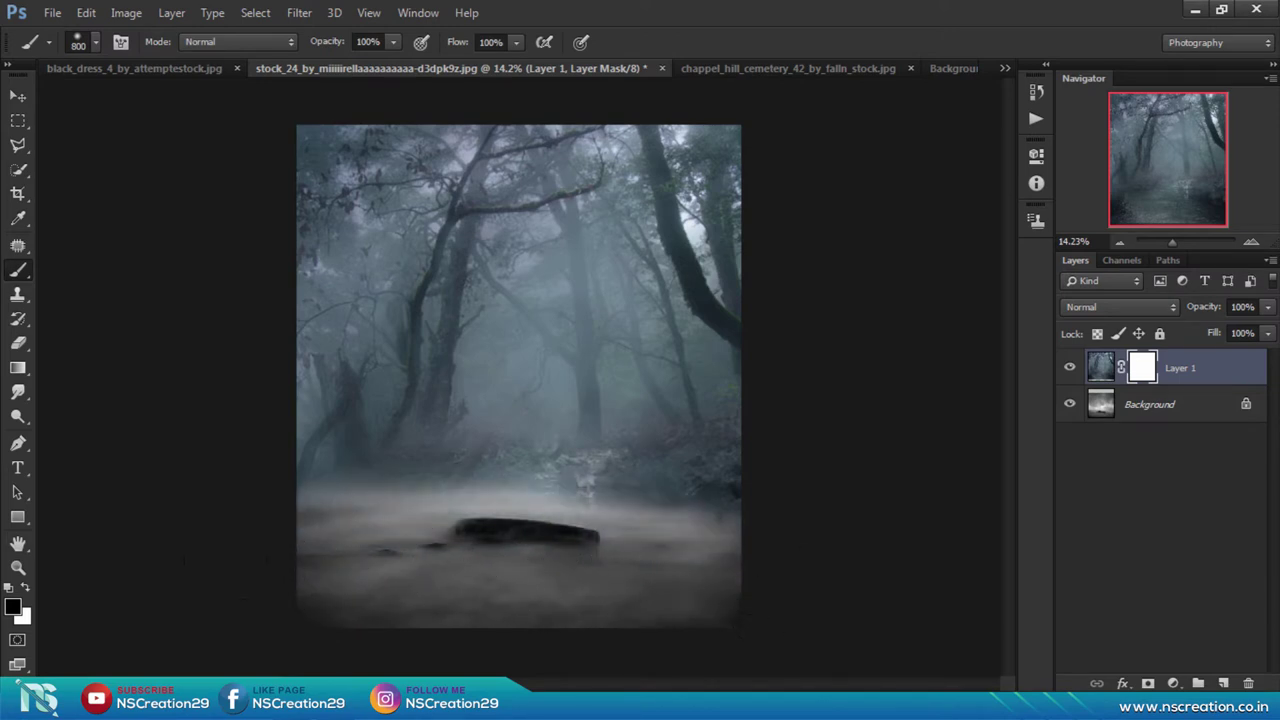
pyautogui.moveTo(655, 543); pyautogui.dragTo(654, 537)
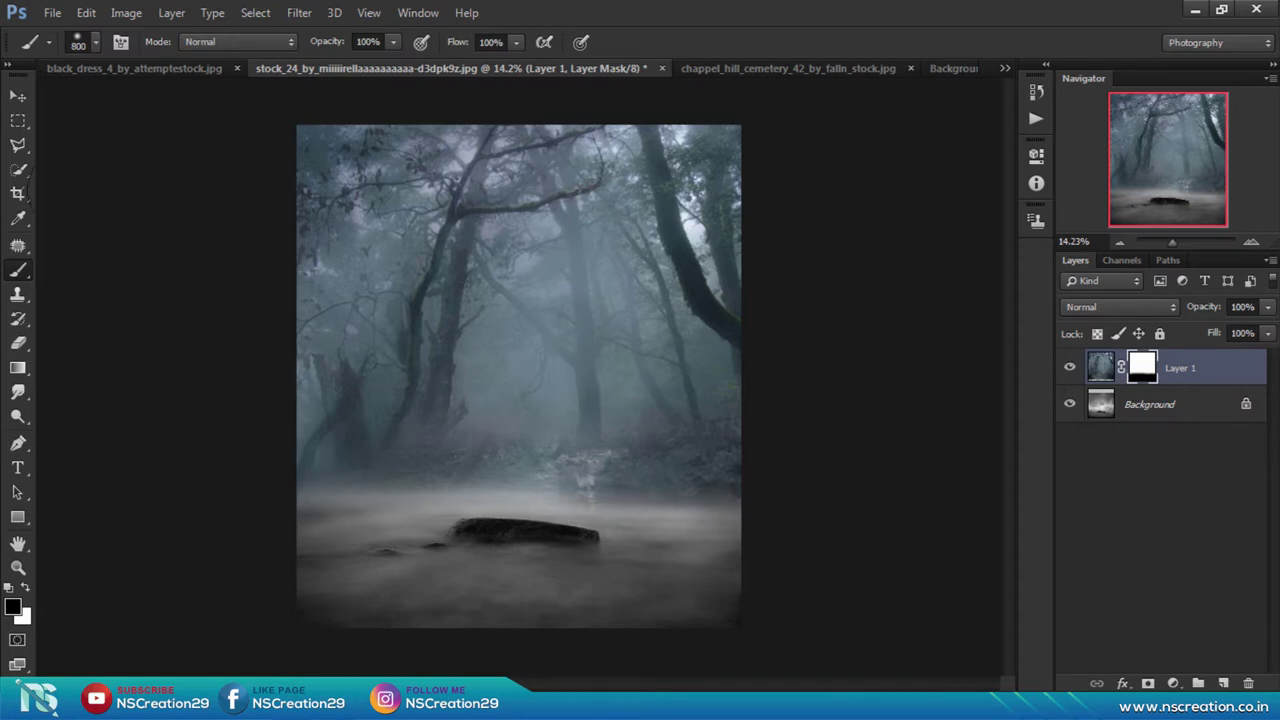
pyautogui.click(22, 100)
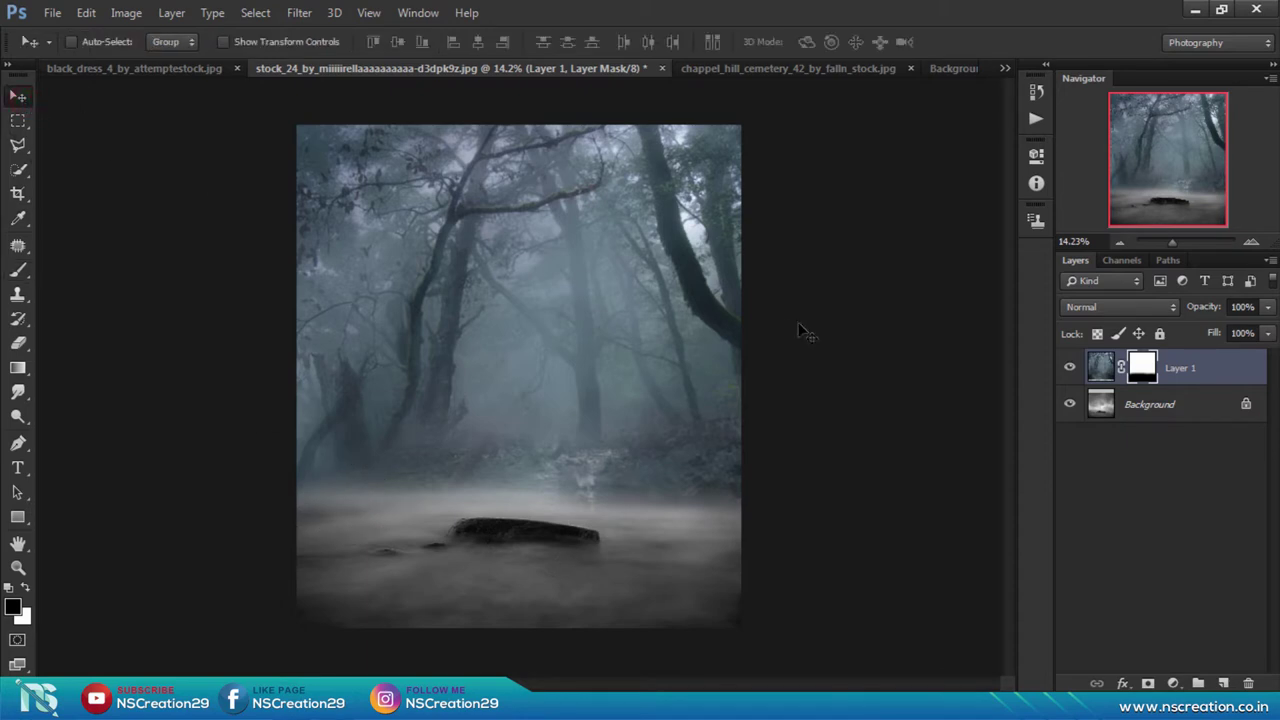
pyautogui.click(1099, 368)
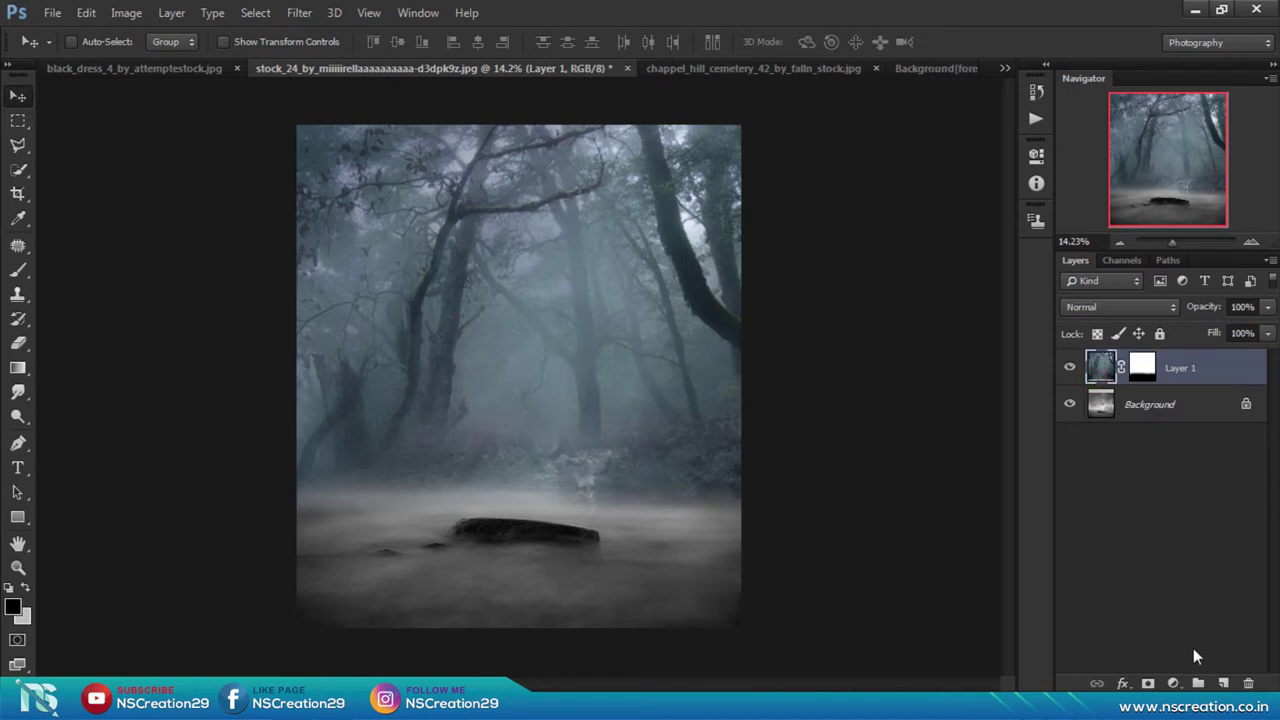
# Stretch the forest layer's bottom edge down to 102.72% height
pyautogui.hotkey('ctrl', 't')
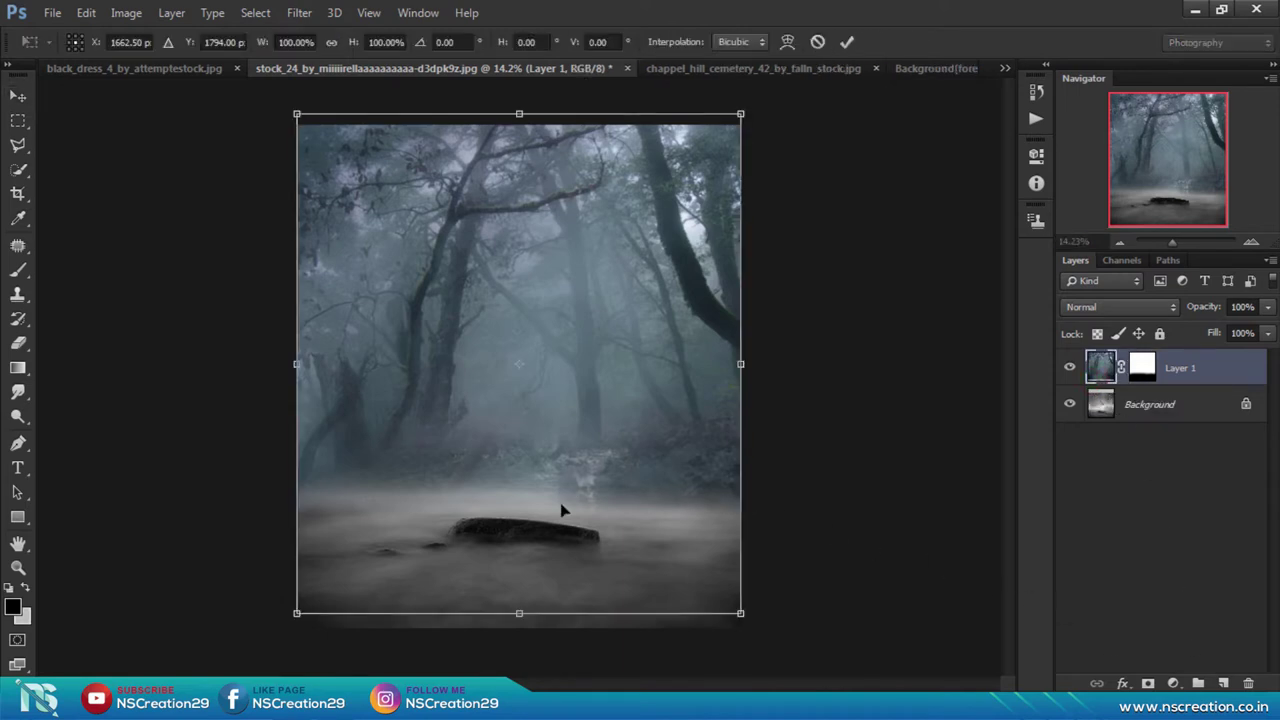
pyautogui.moveTo(519, 613); pyautogui.dragTo(519, 627)
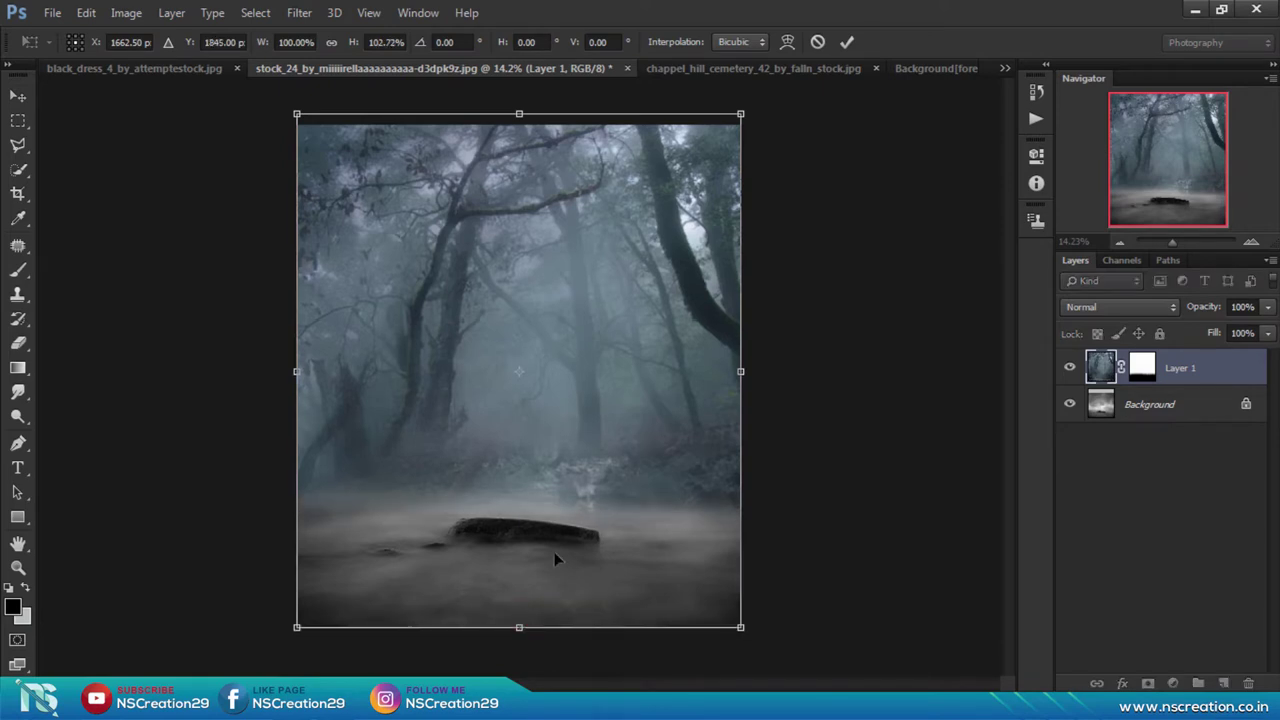
pyautogui.click(845, 42)
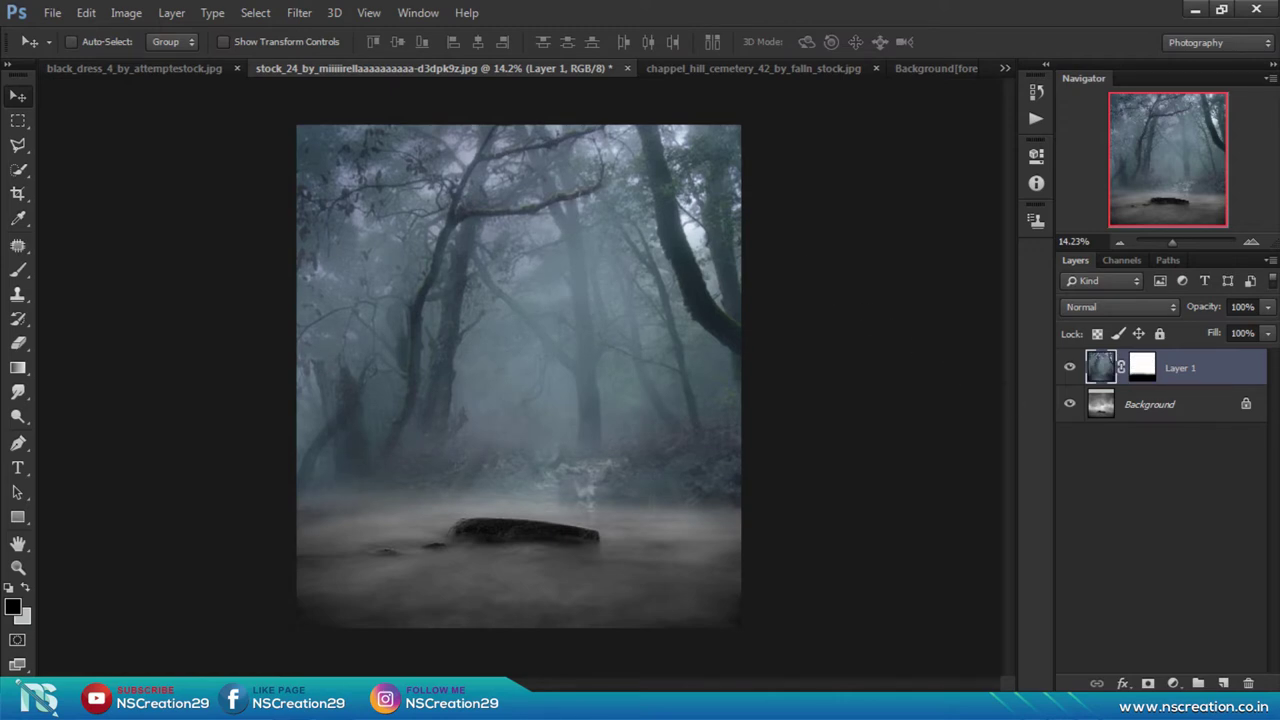
pyautogui.click(1173, 683)
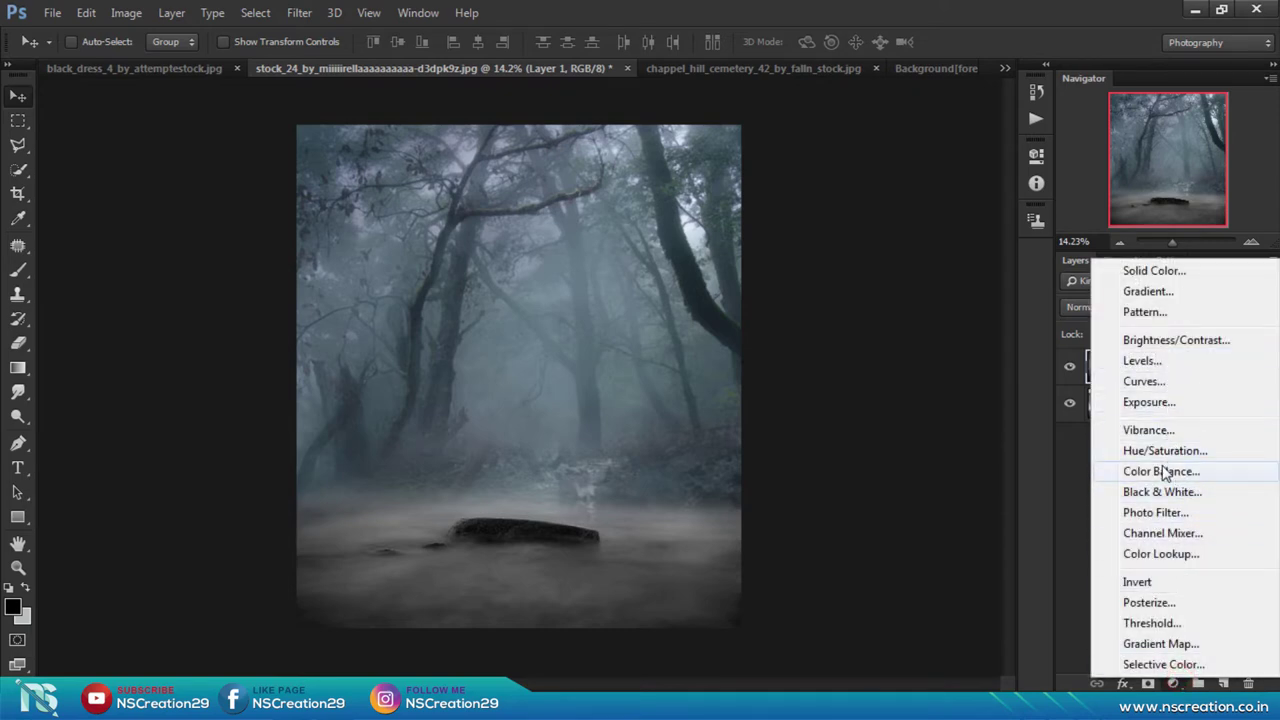
# Add a Curves 1 adjustment clipped to the forest layer, lifting its black point slightly
pyautogui.click(1164, 384)
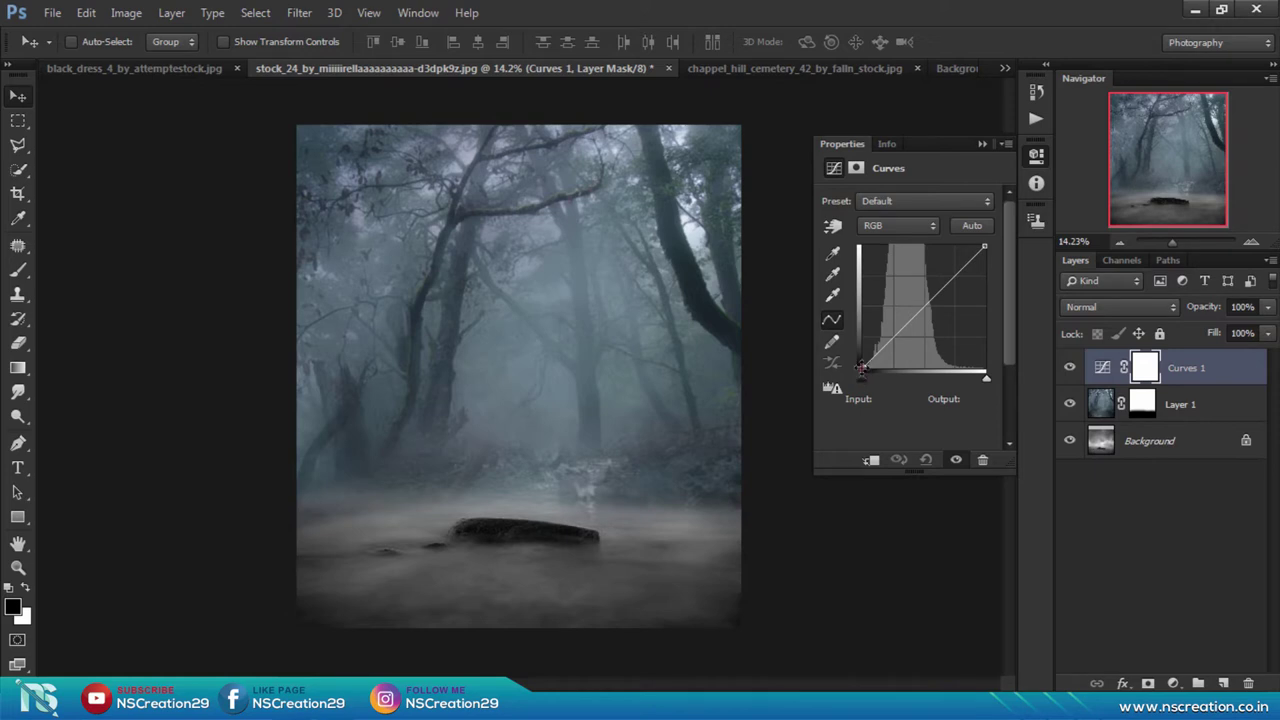
pyautogui.moveTo(860, 368); pyautogui.dragTo(862, 358)
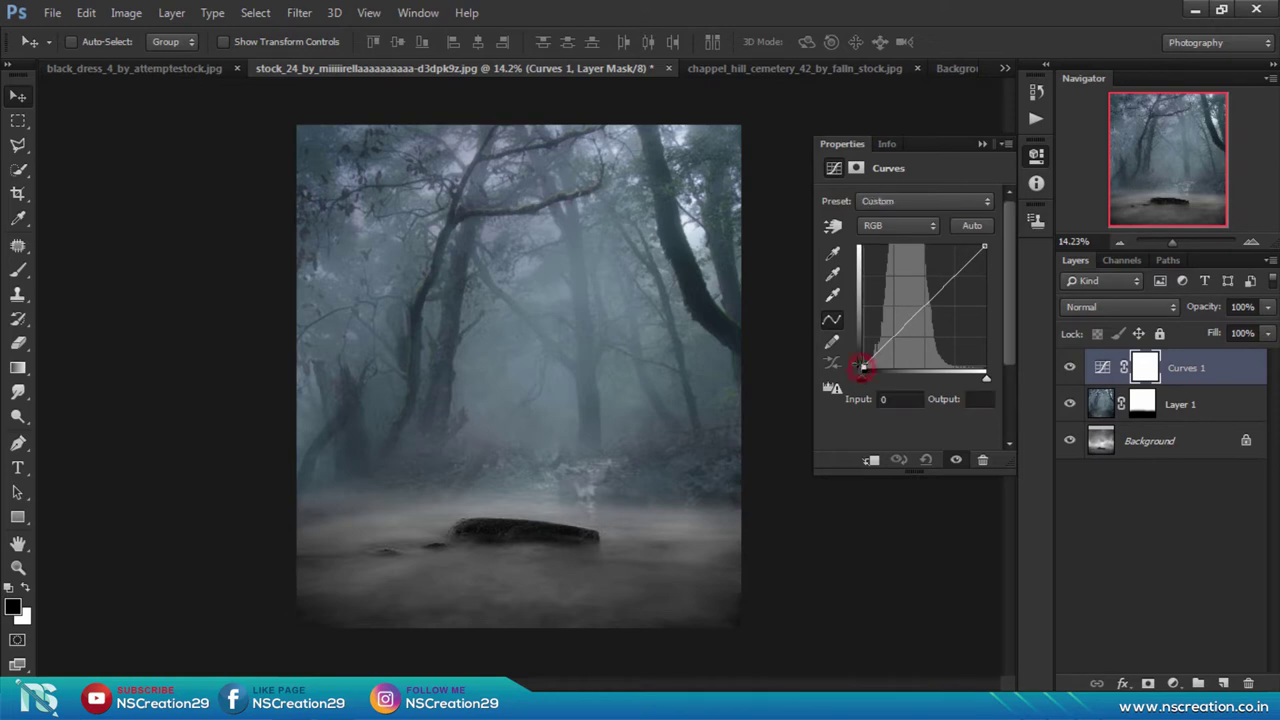
pyautogui.click(871, 460)
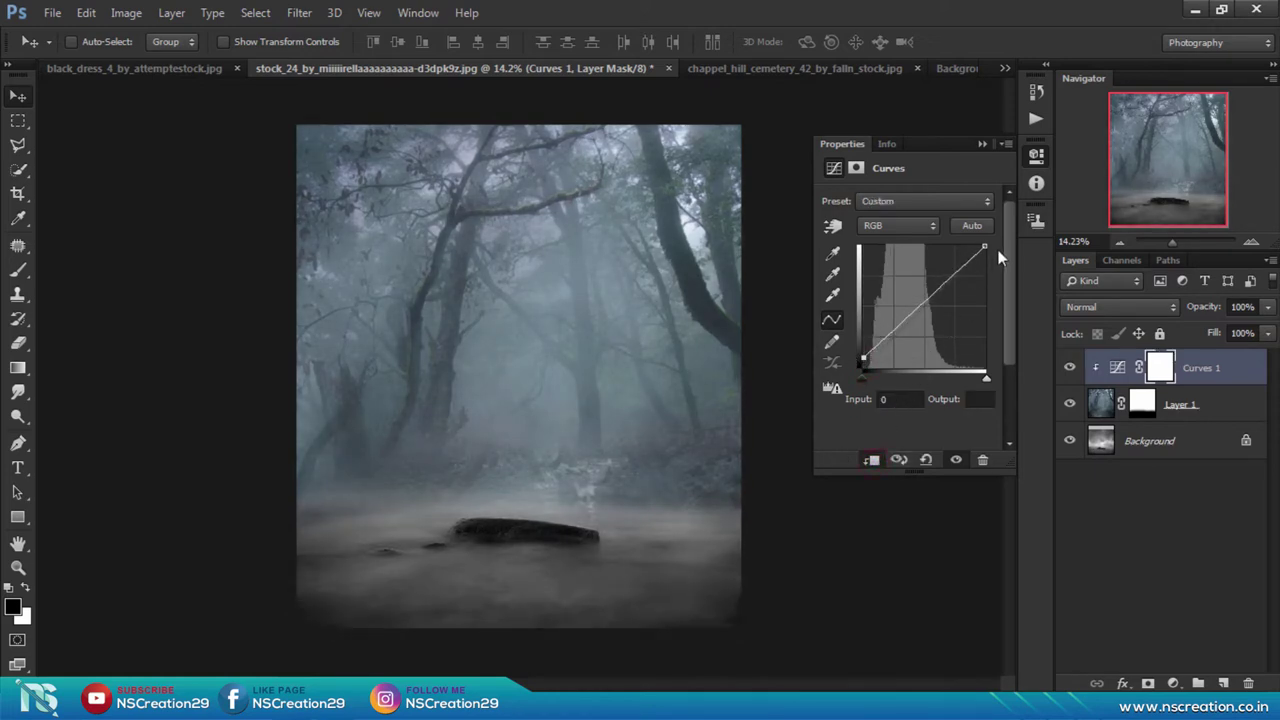
pyautogui.click(983, 145)
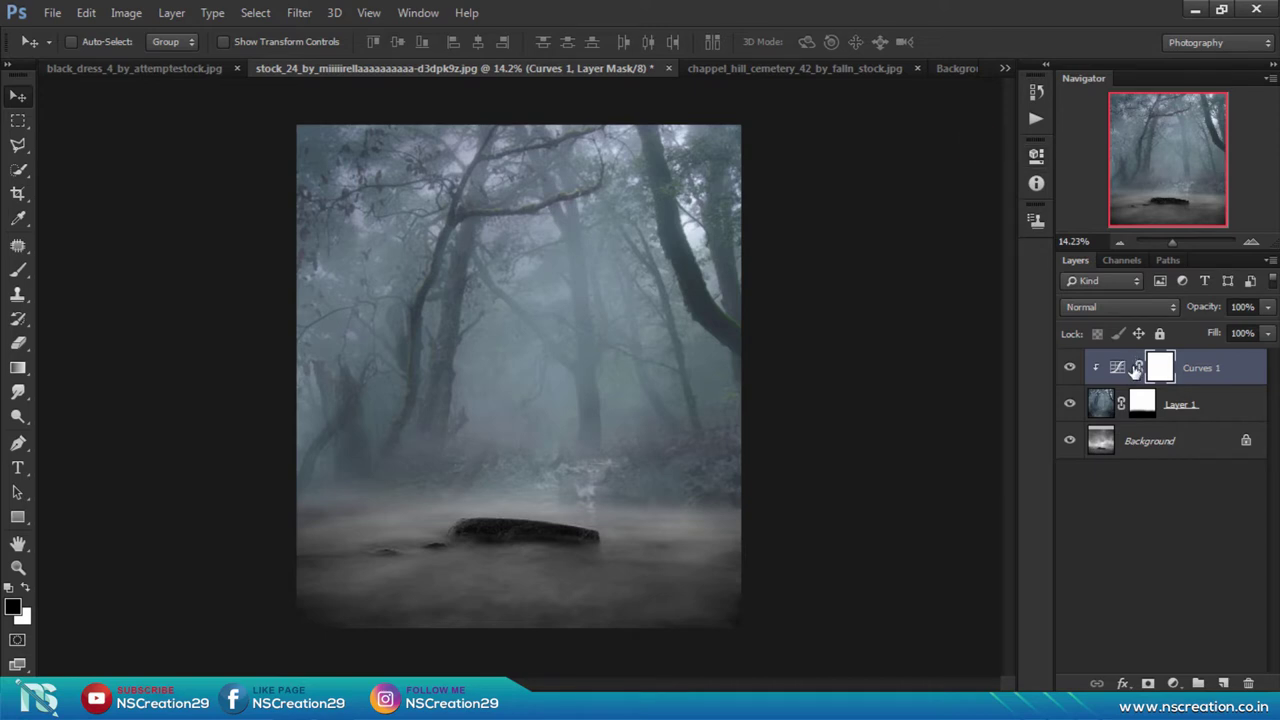
pyautogui.click(1146, 420)
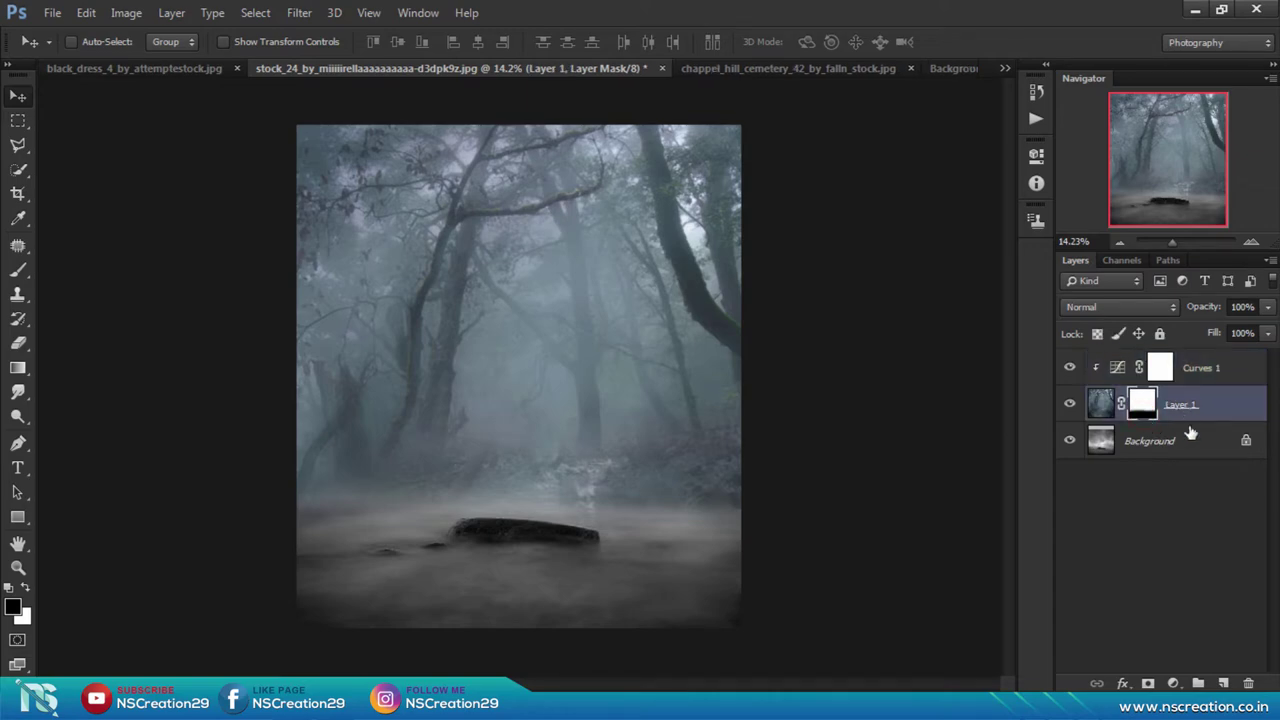
pyautogui.click(1197, 370)
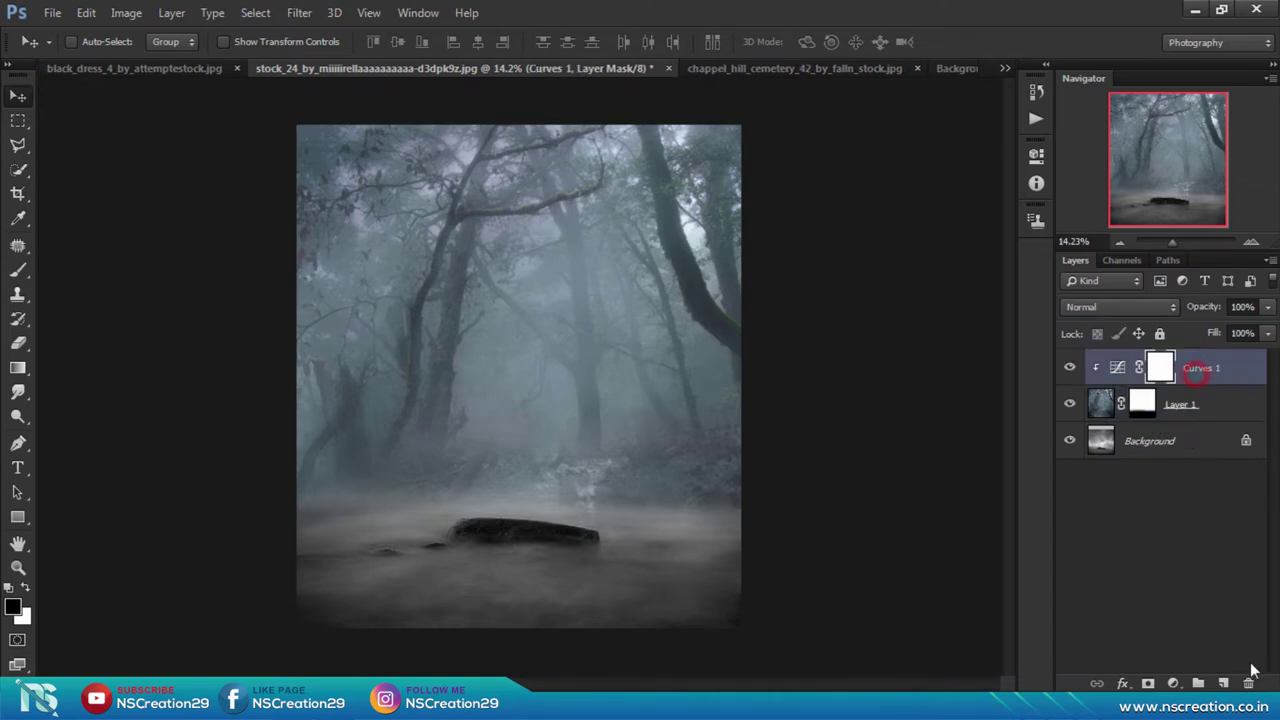
# Add empty Layer 2, then move, enlarge and tilt the angel statue on Layer 3
pyautogui.click(1223, 683)
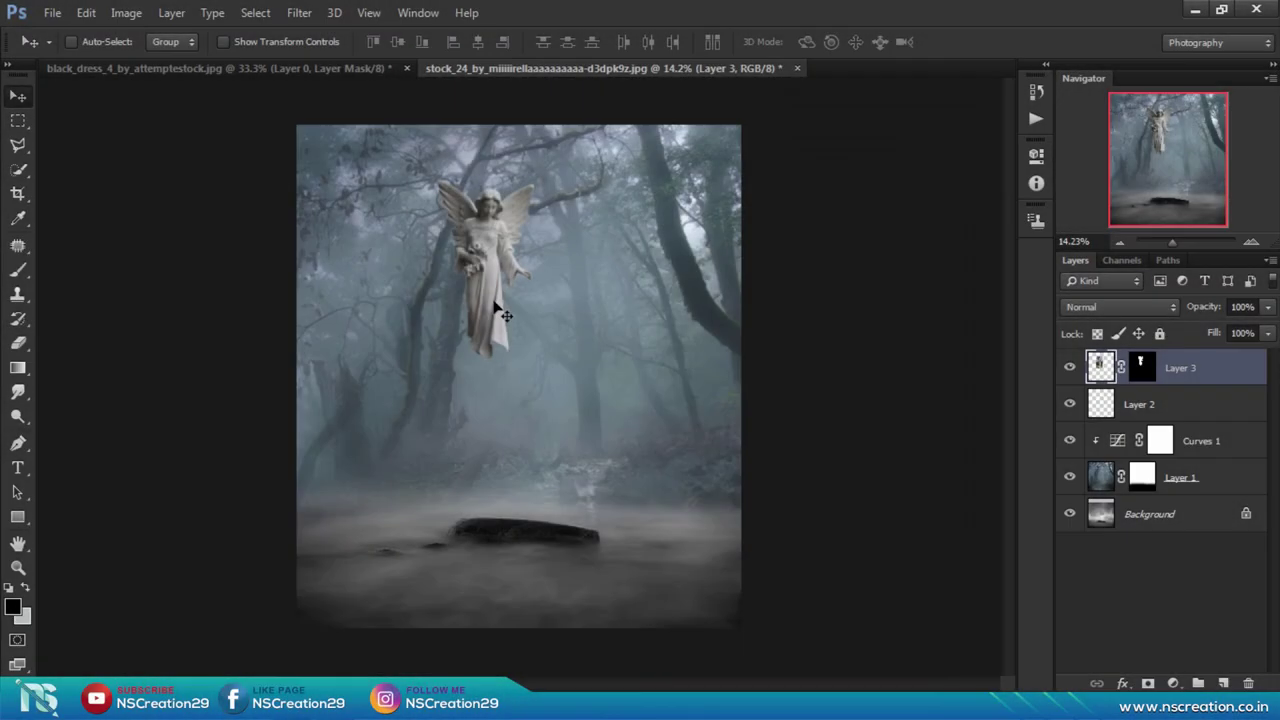
pyautogui.hotkey('ctrl', 't')
pyautogui.moveTo(499, 345); pyautogui.dragTo(378, 507)
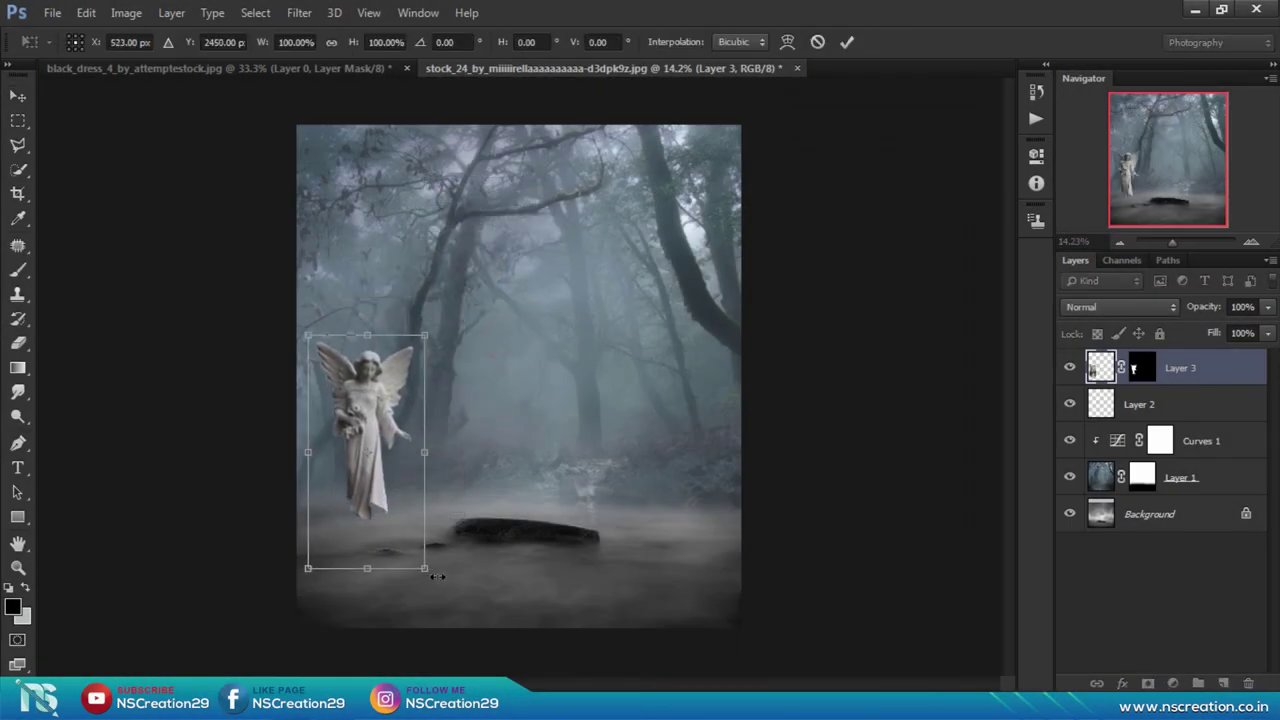
pyautogui.moveTo(428, 572)
pyautogui.mouseDown()
pyautogui.moveTo(444, 607)
pyautogui.moveTo(488, 598)
pyautogui.mouseUp()
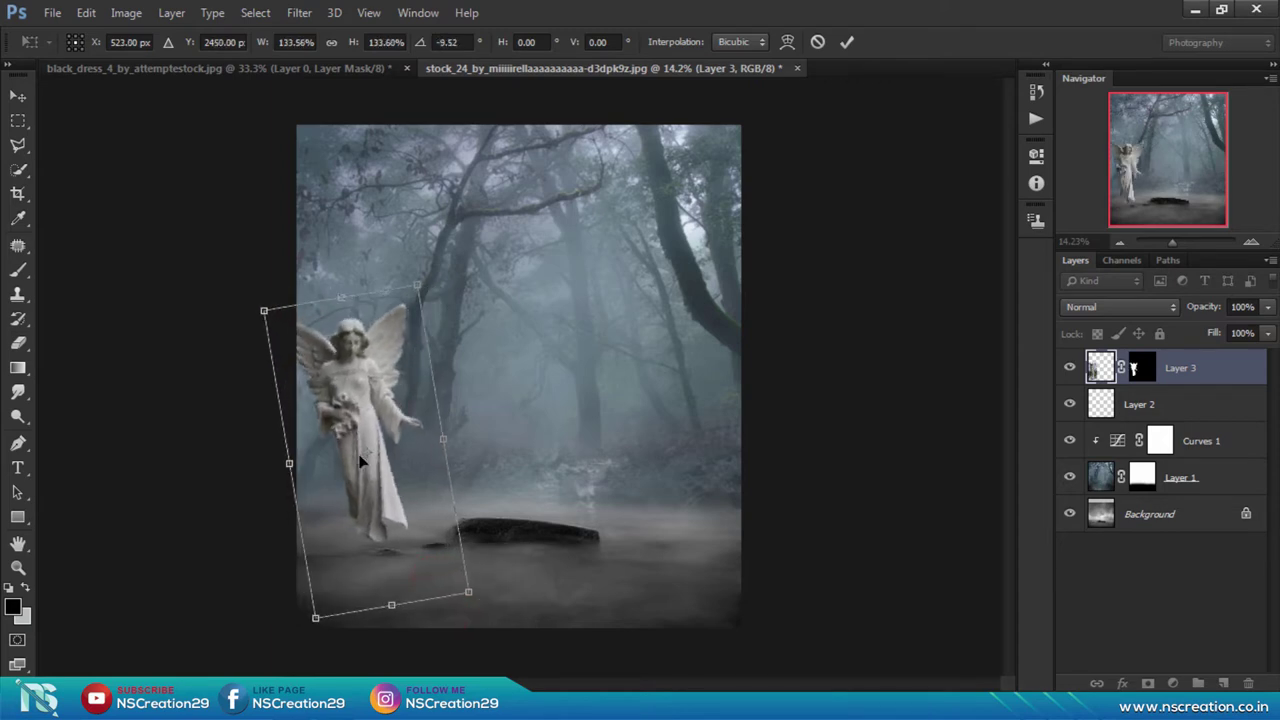
pyautogui.moveTo(360, 458); pyautogui.dragTo(384, 445)
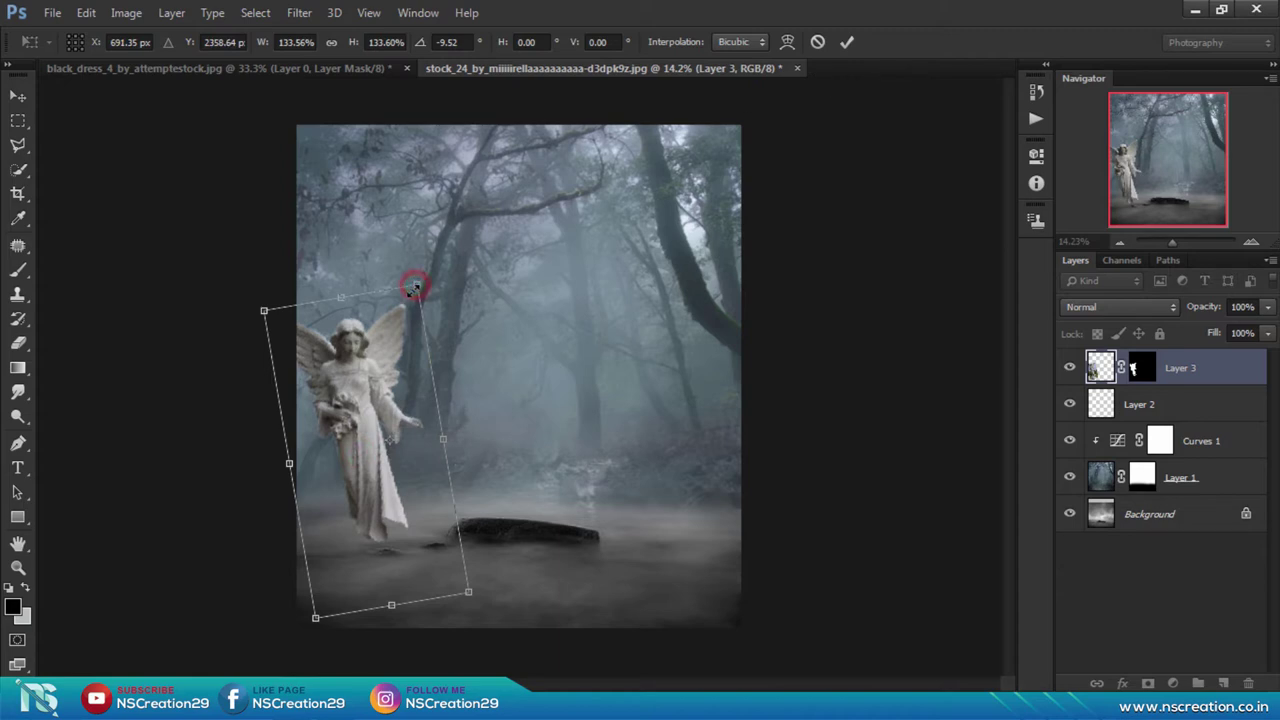
pyautogui.moveTo(415, 286); pyautogui.dragTo(414, 297)
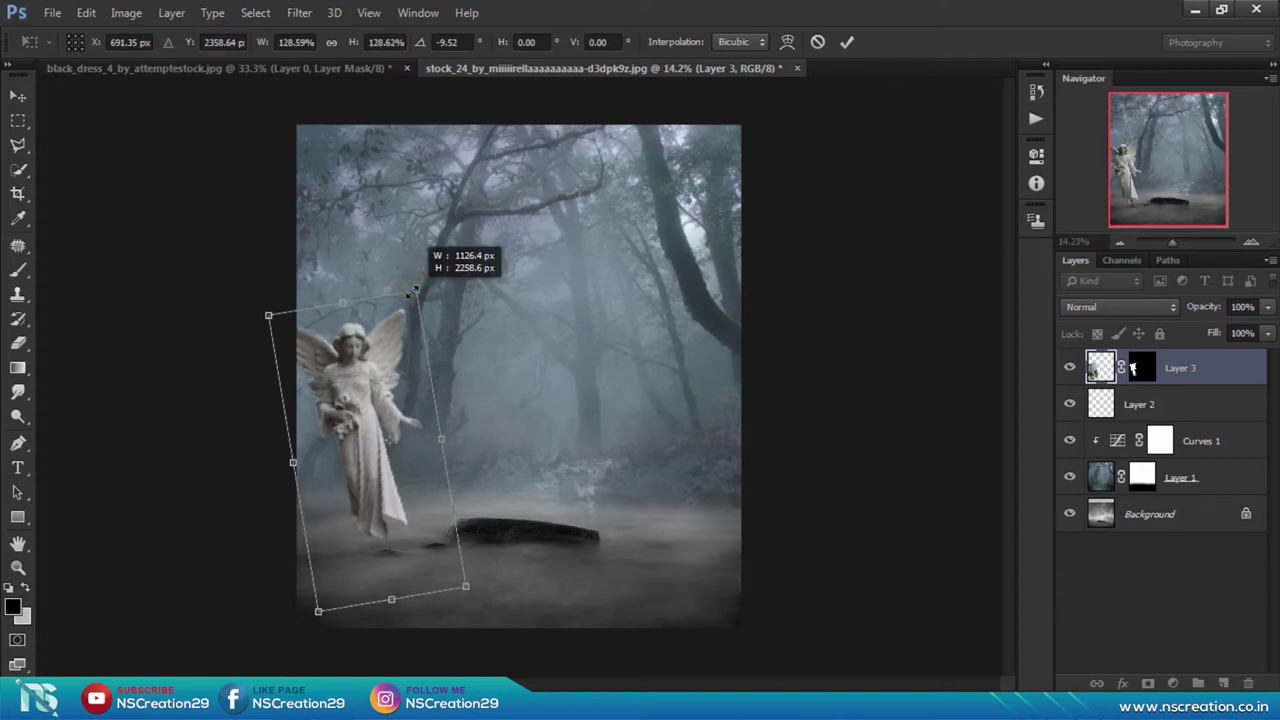
pyautogui.click(848, 42)
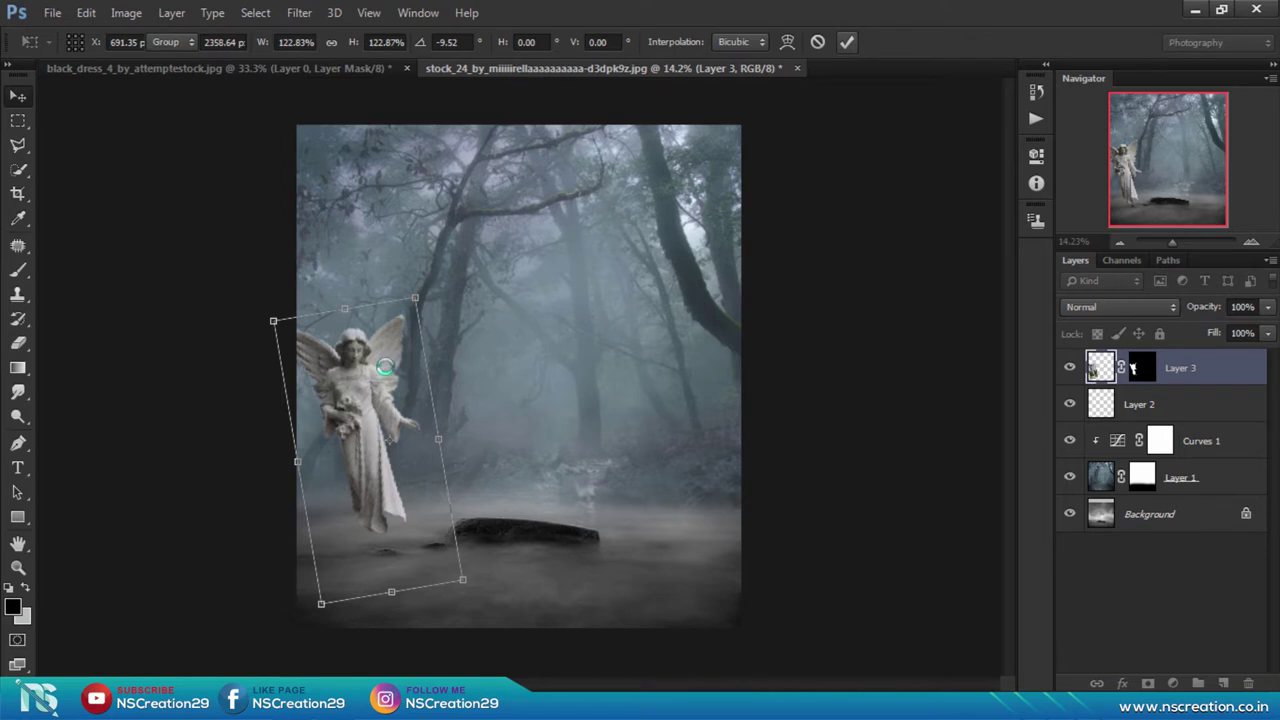
# Fine-tune the angel's spot at the forest's left, triggering the locked-Background warning
pyautogui.moveTo(376, 380); pyautogui.dragTo(388, 368)
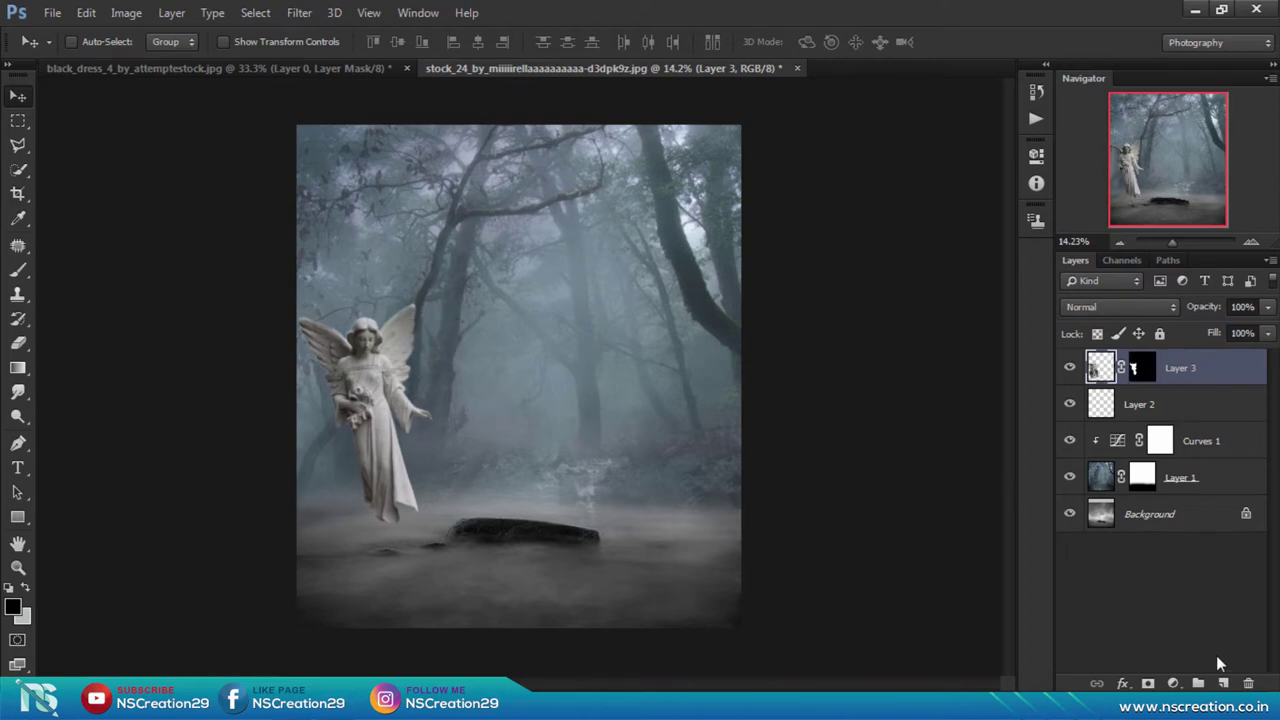
pyautogui.moveTo(605, 458); pyautogui.dragTo(603, 461)
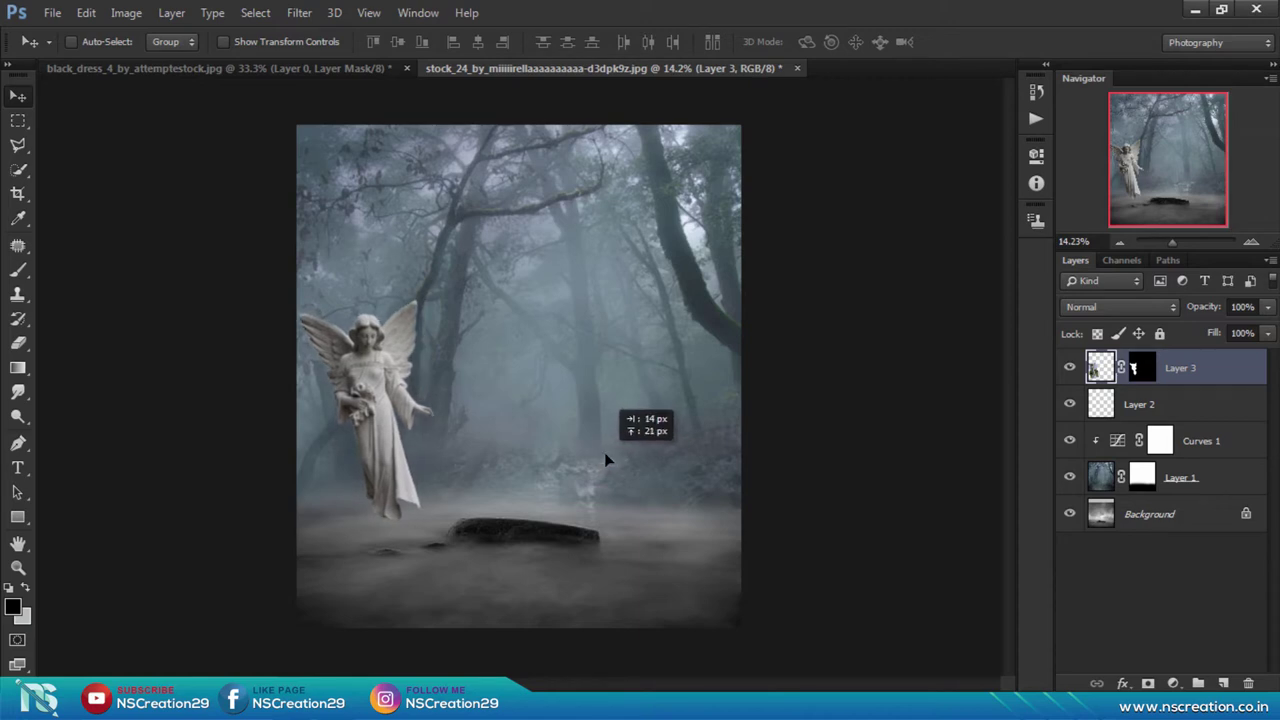
pyautogui.moveTo(604, 461); pyautogui.dragTo(604, 453)
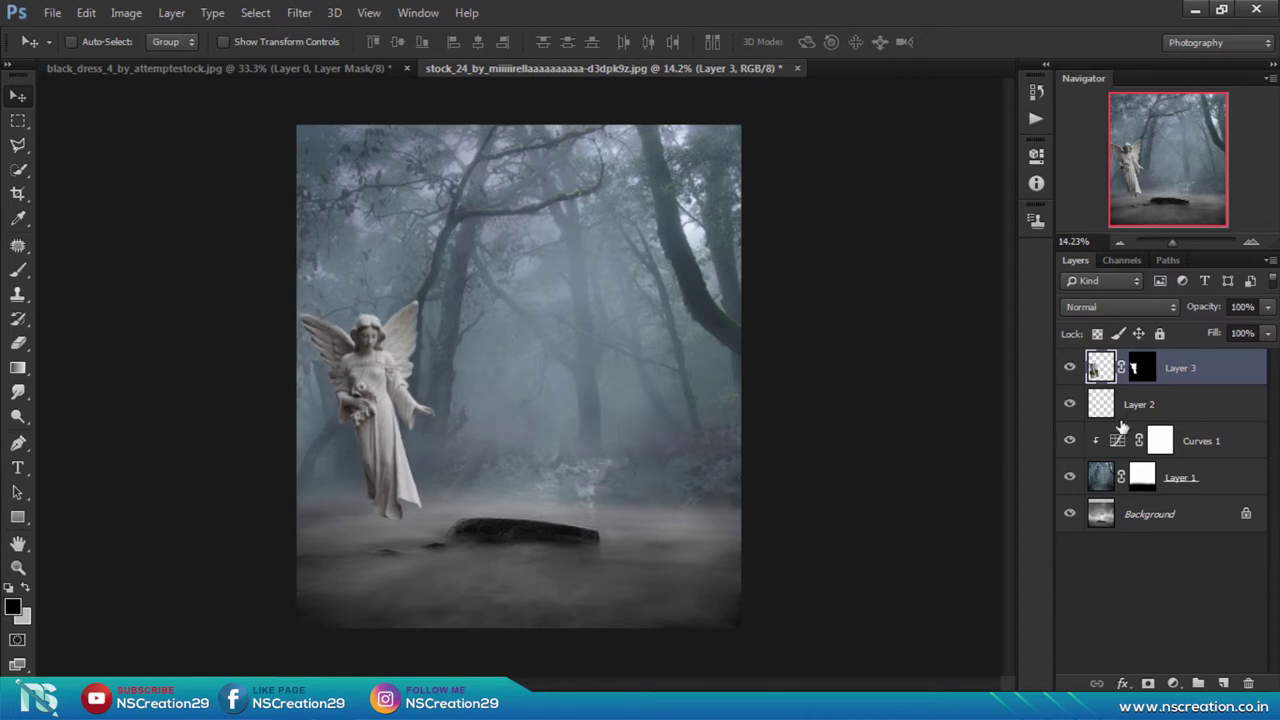
pyautogui.moveTo(563, 508); pyautogui.dragTo(565, 533)
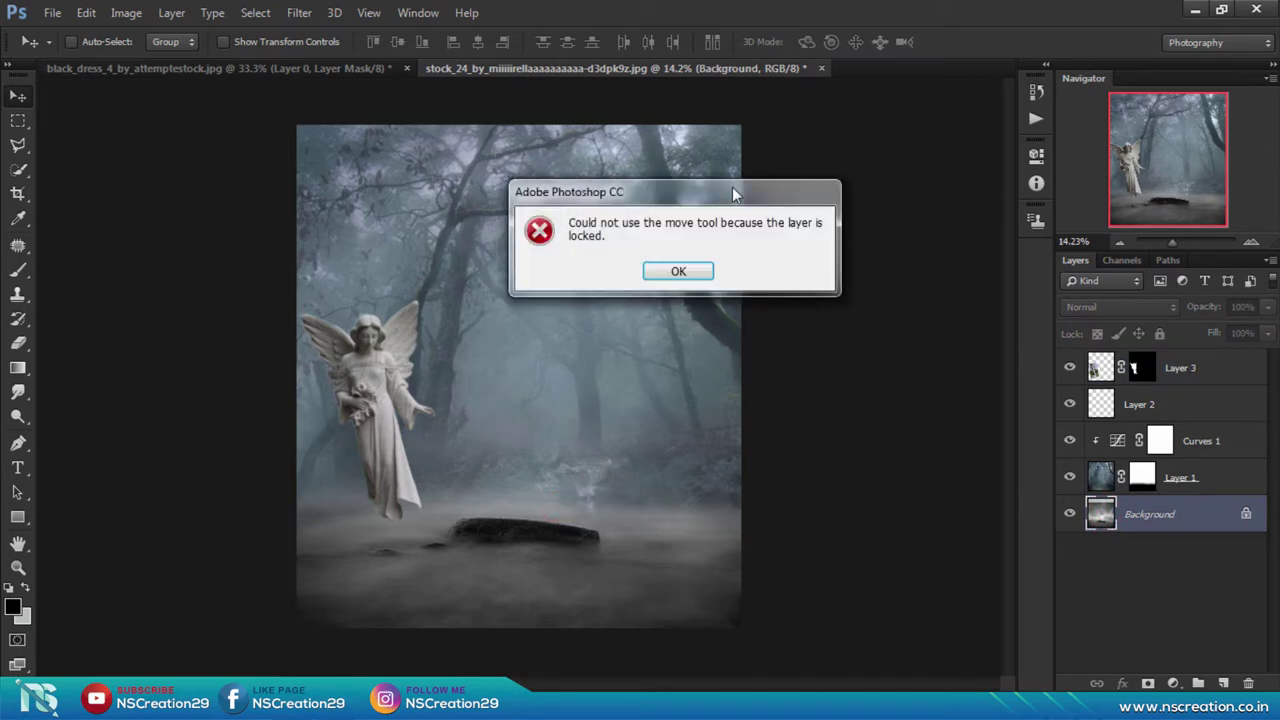
# Dismiss the warning and unlock the Background layer as Layer 0
pyautogui.click(688, 273)
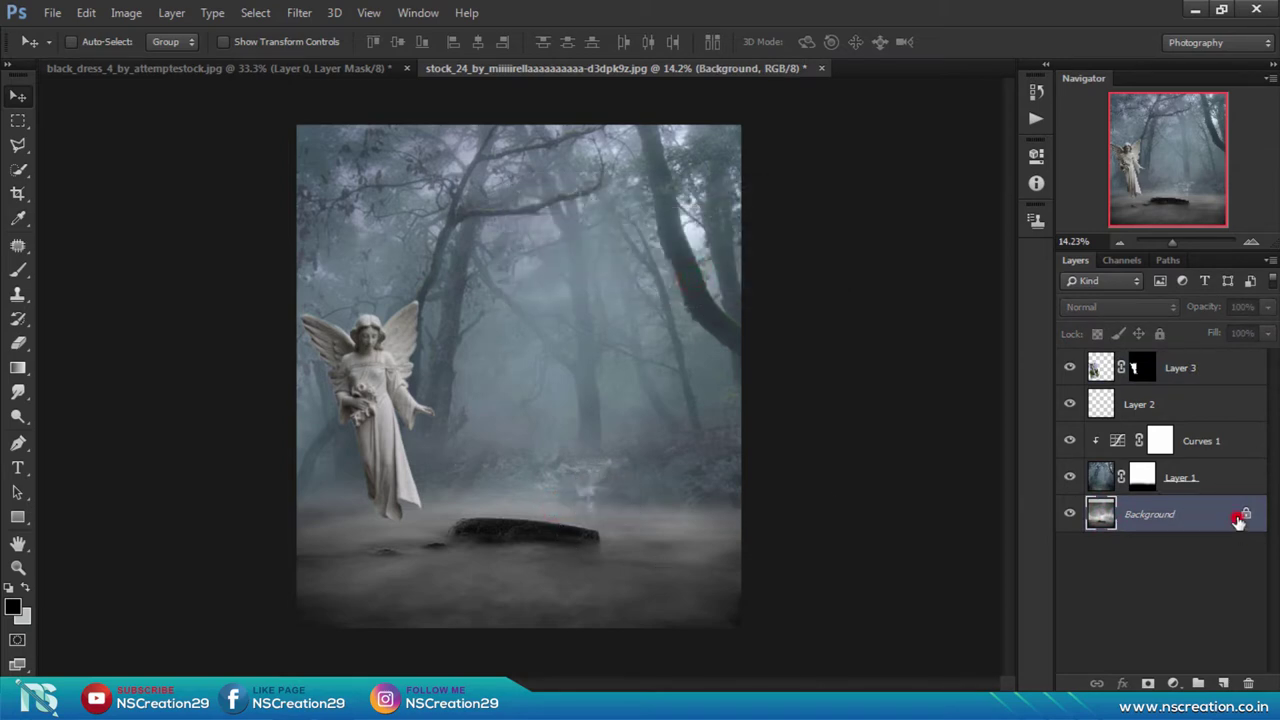
pyautogui.click(1238, 519)
pyautogui.click(1250, 515)
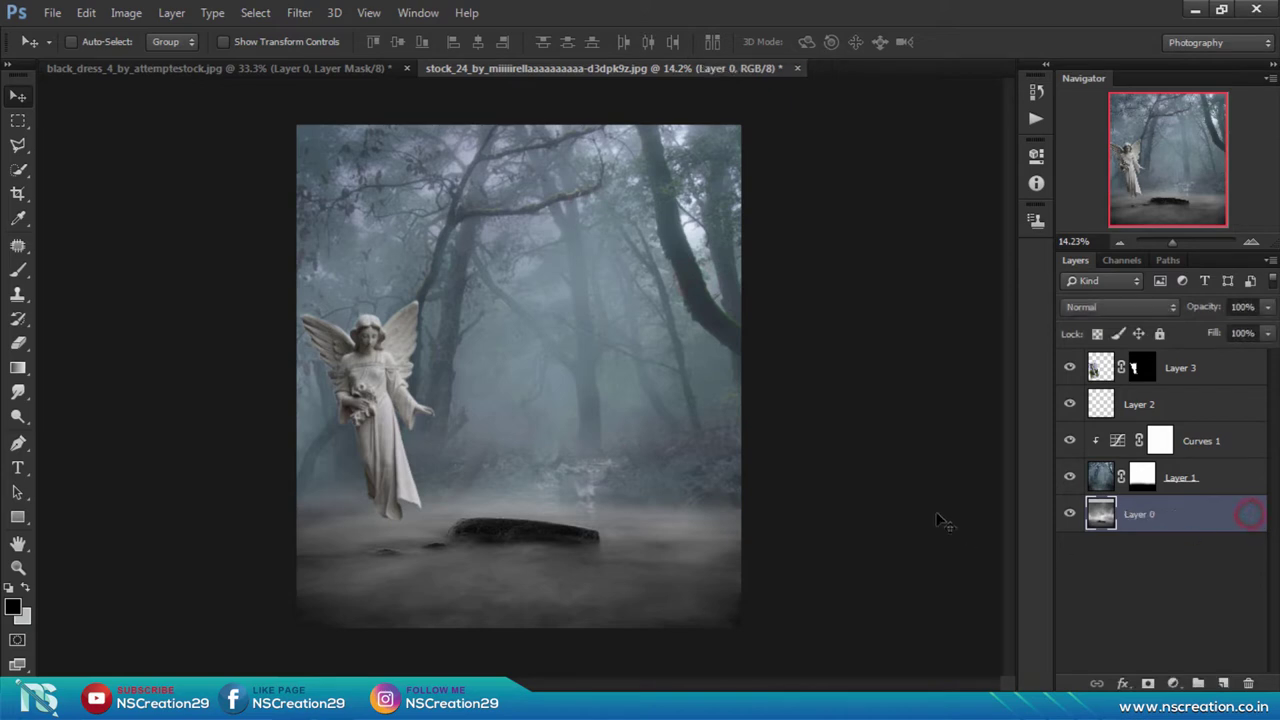
# Stretch Layer 0 to 106.33% height and nudge the angel slightly up and right
pyautogui.hotkey('ctrl', 't')
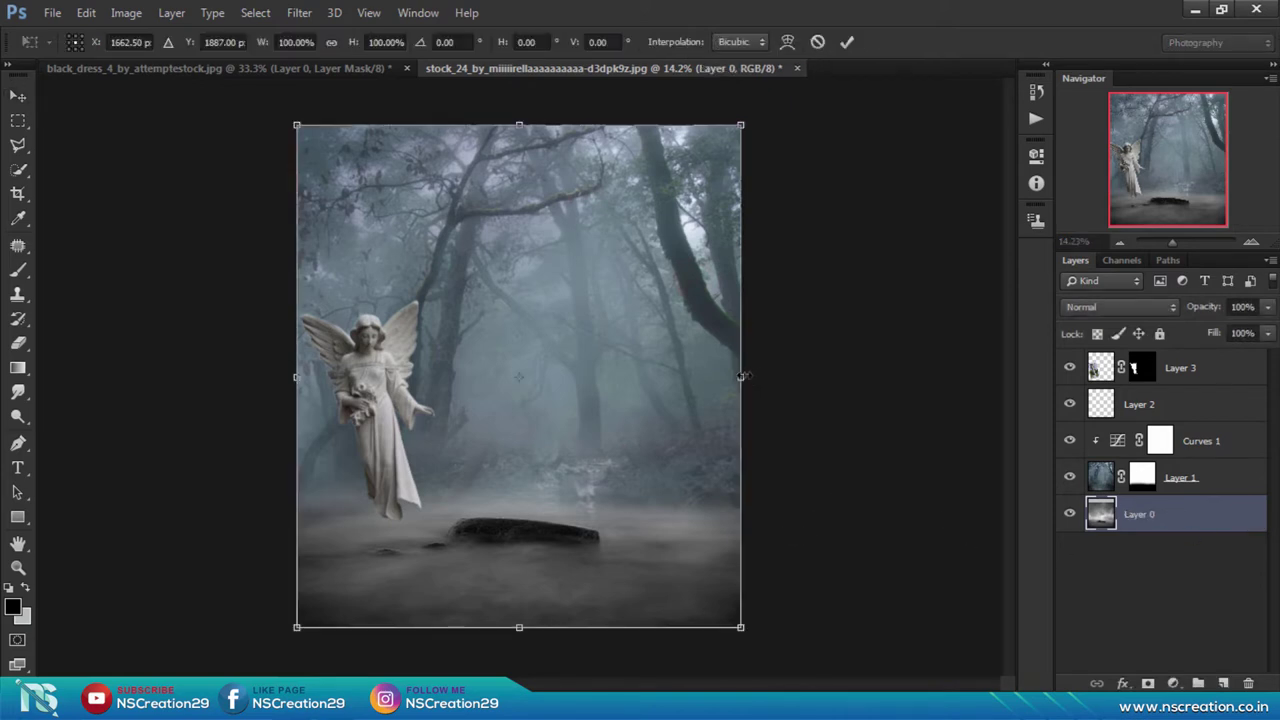
pyautogui.moveTo(741, 376); pyautogui.dragTo(759, 376)
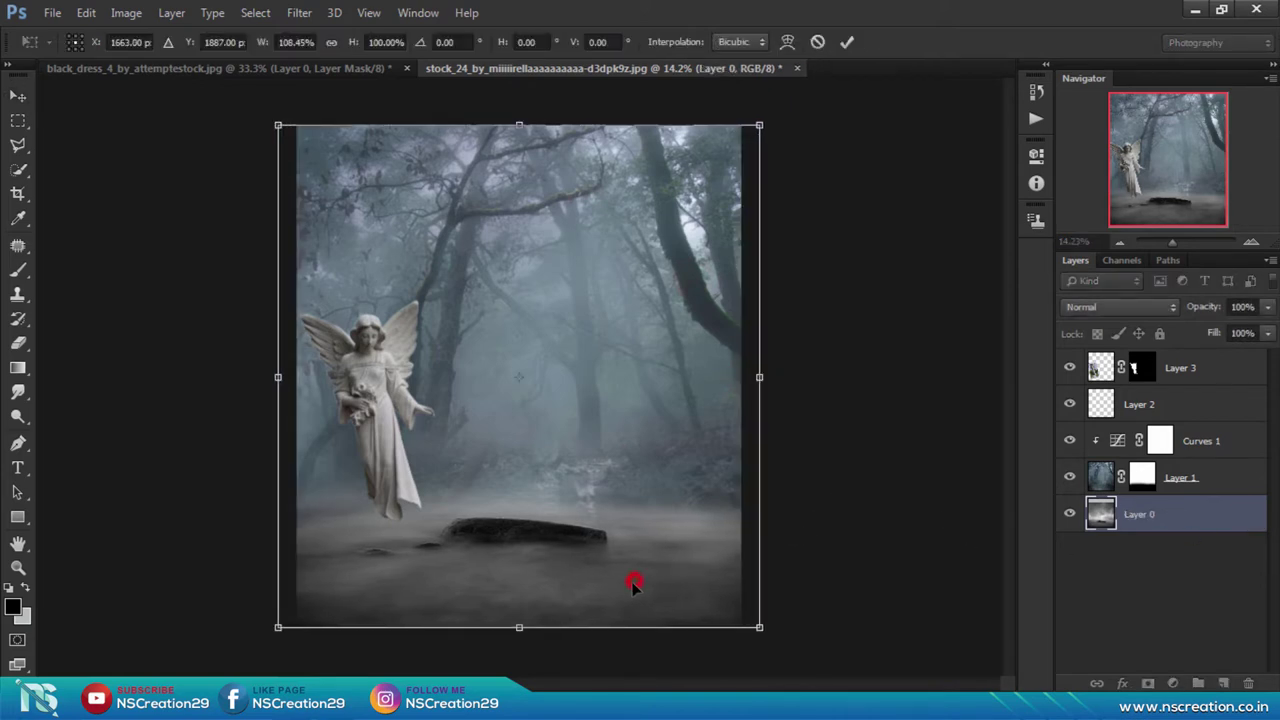
pyautogui.moveTo(633, 585); pyautogui.dragTo(633, 592)
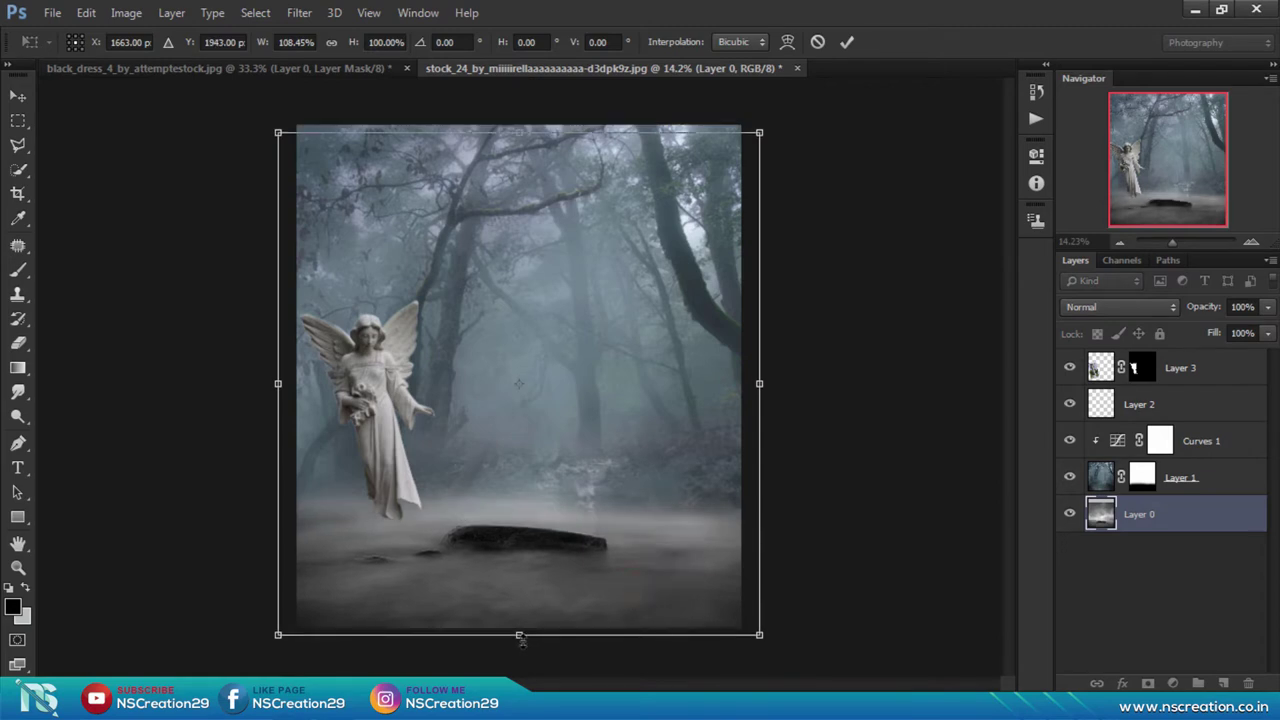
pyautogui.moveTo(521, 641); pyautogui.dragTo(521, 657)
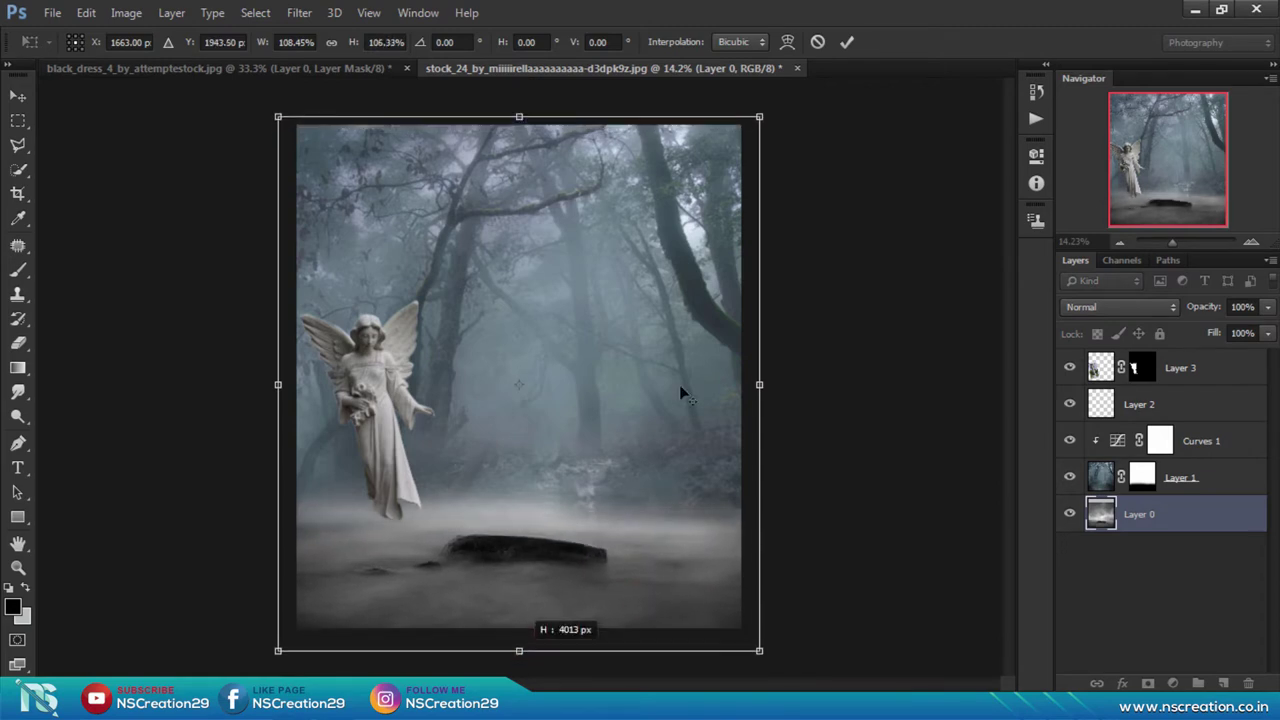
pyautogui.click(846, 41)
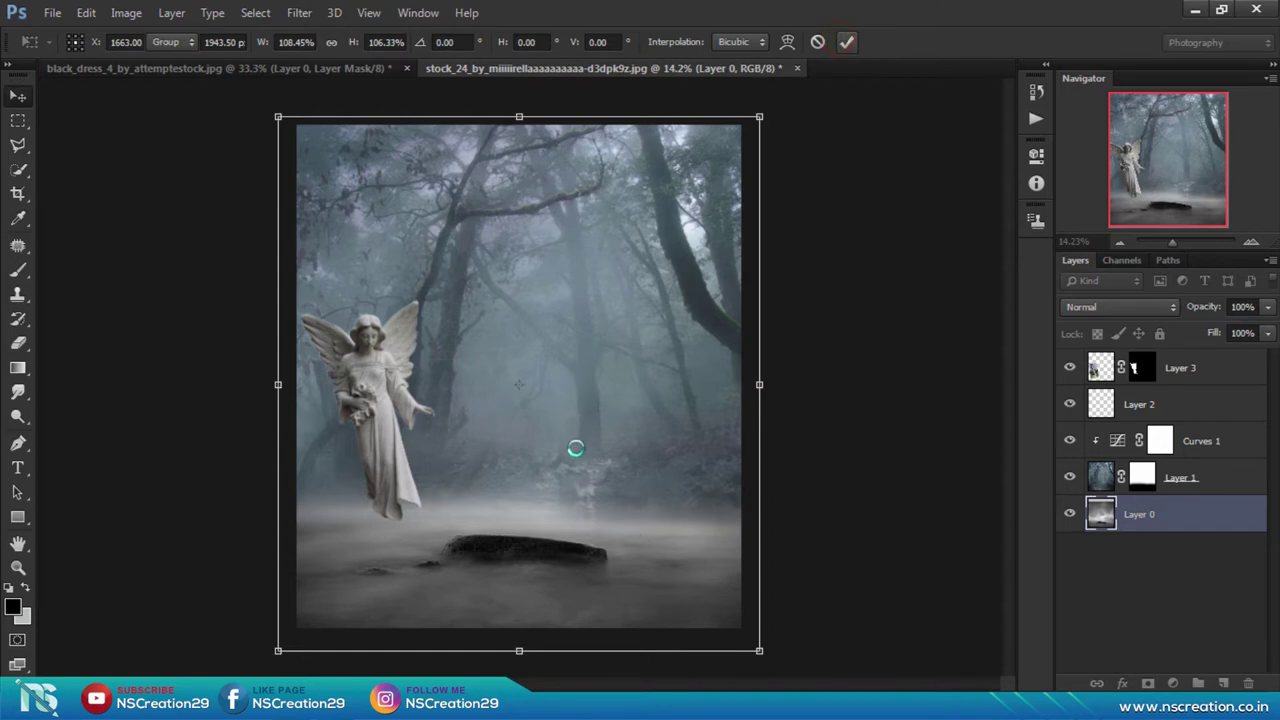
pyautogui.click(1104, 370)
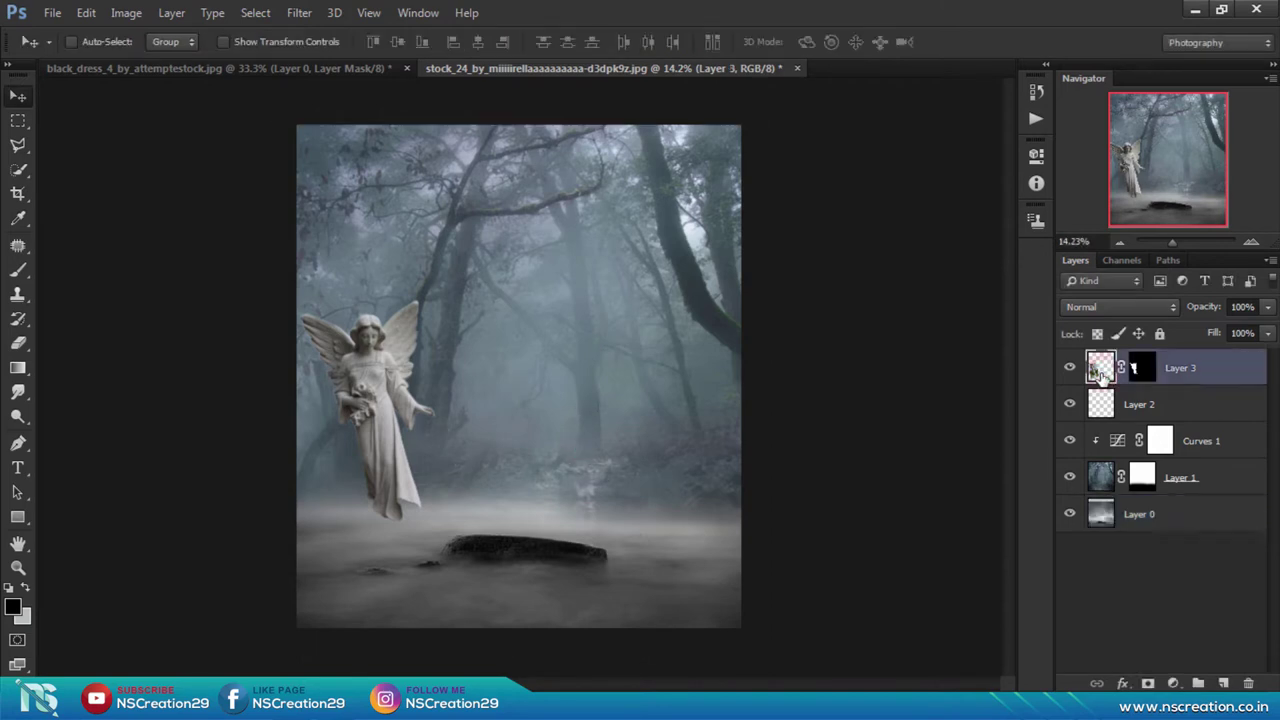
pyautogui.moveTo(418, 401); pyautogui.dragTo(413, 392)
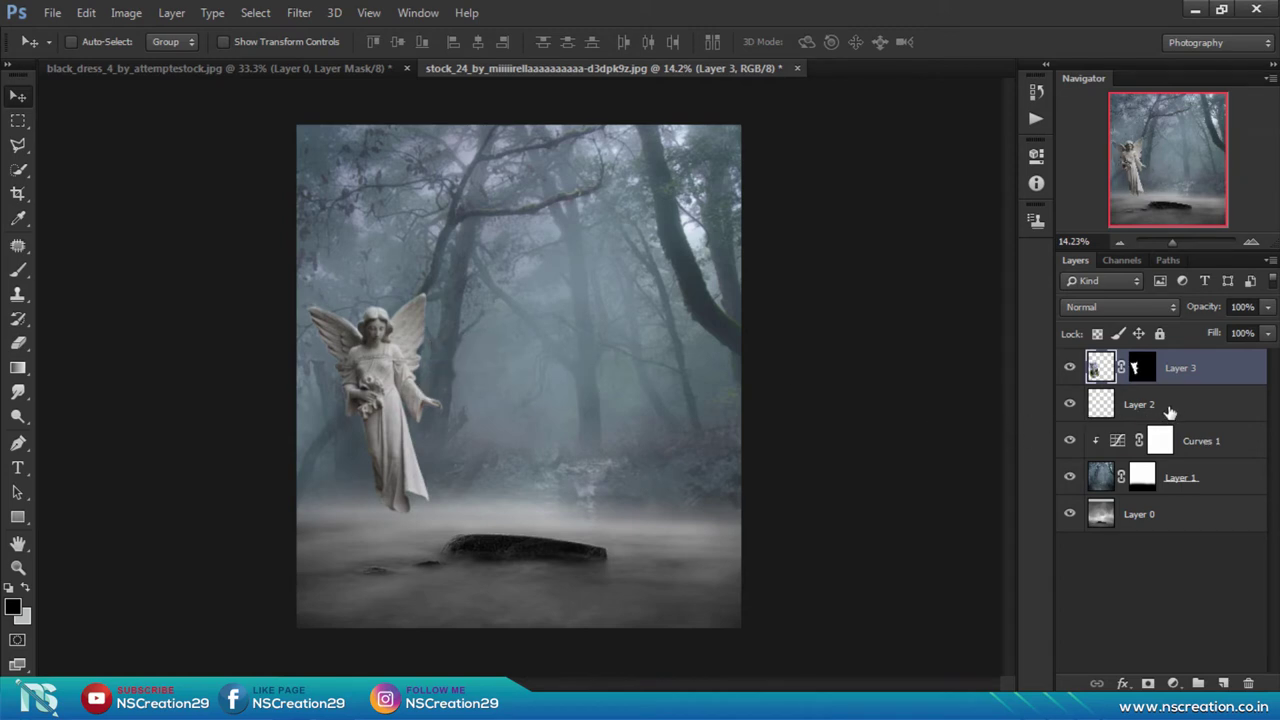
# On a new Layer 4, set up cloud brush 436 at size 800 with sampled light grey
pyautogui.click(1220, 684)
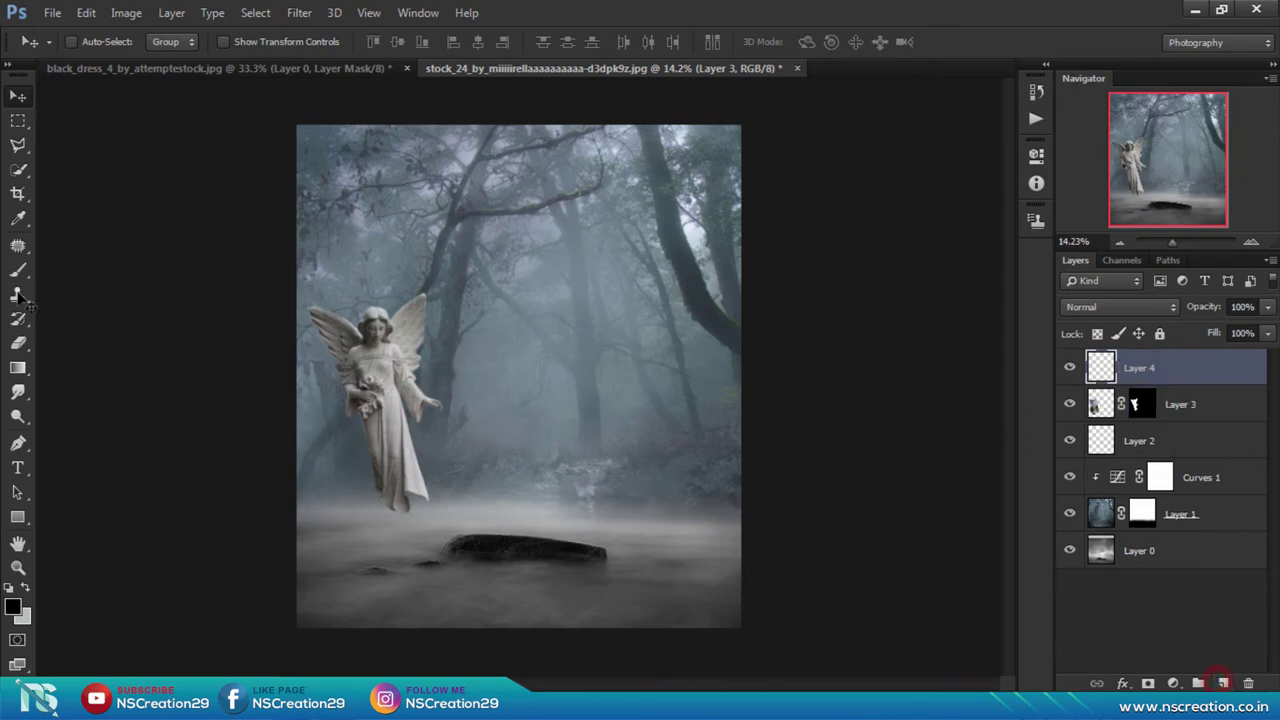
pyautogui.click(18, 270)
pyautogui.rightClick(626, 364)
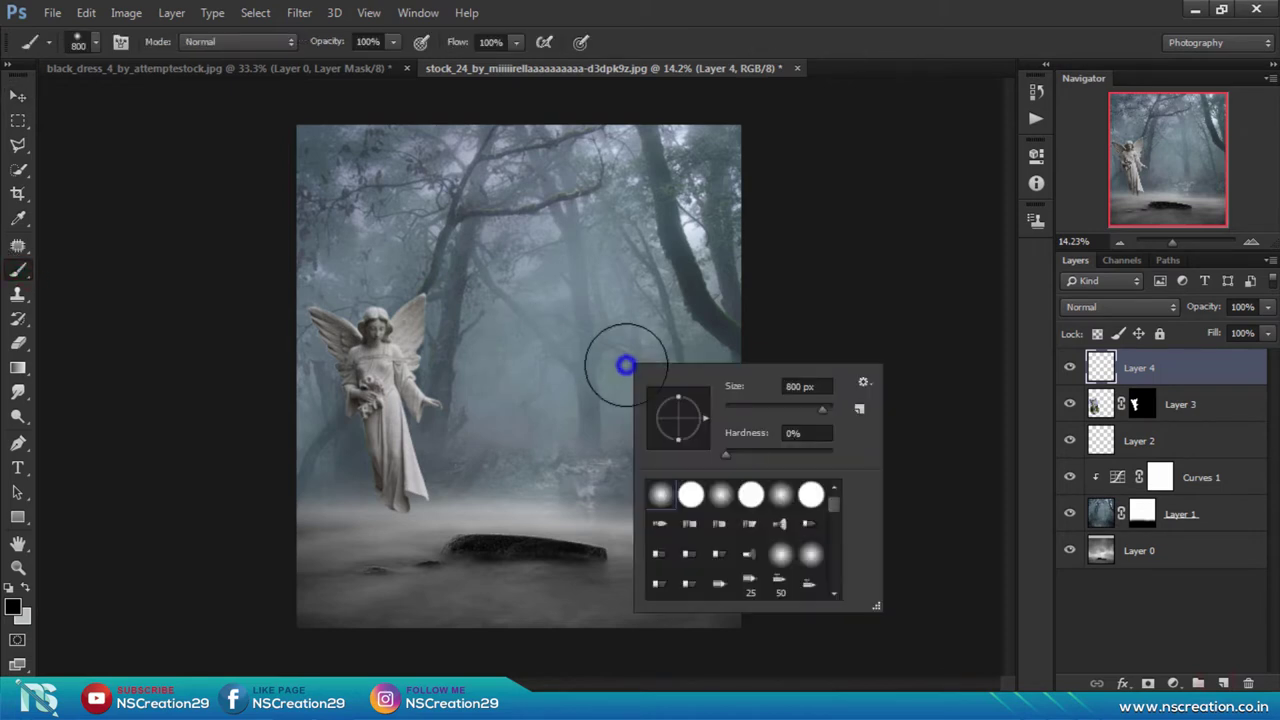
pyautogui.moveTo(836, 505); pyautogui.dragTo(835, 557)
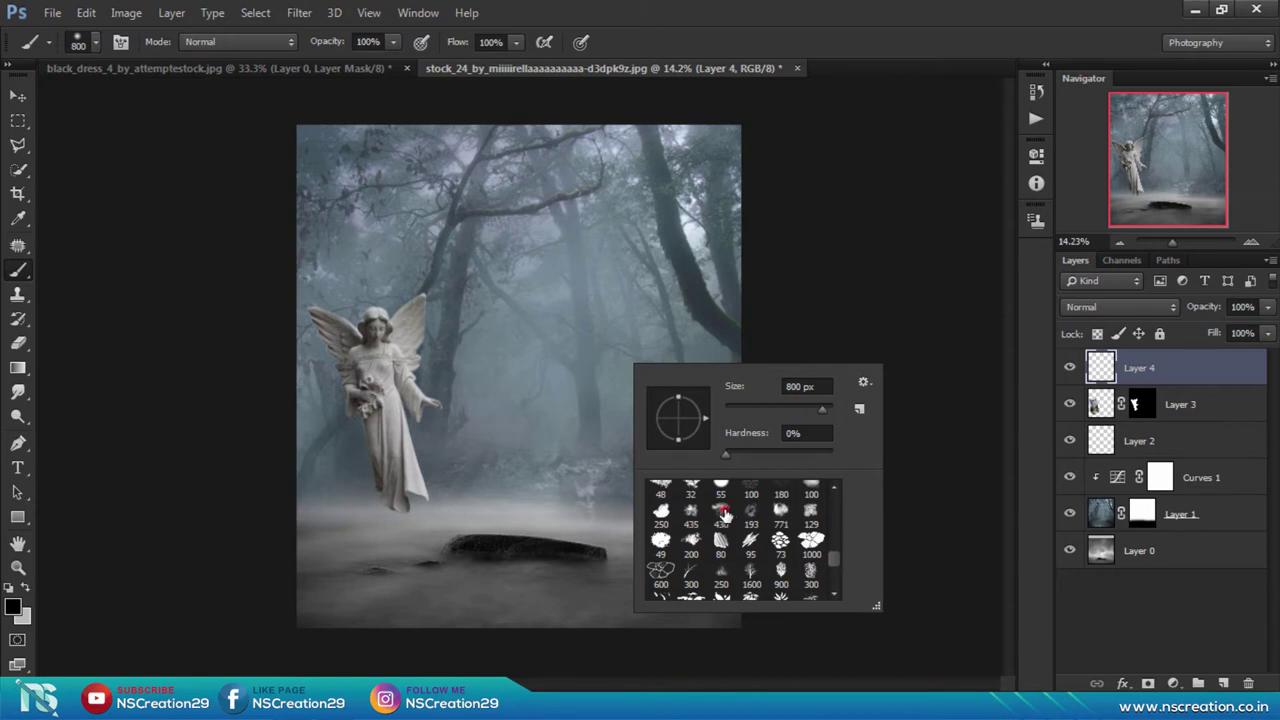
pyautogui.doubleClick(724, 514)
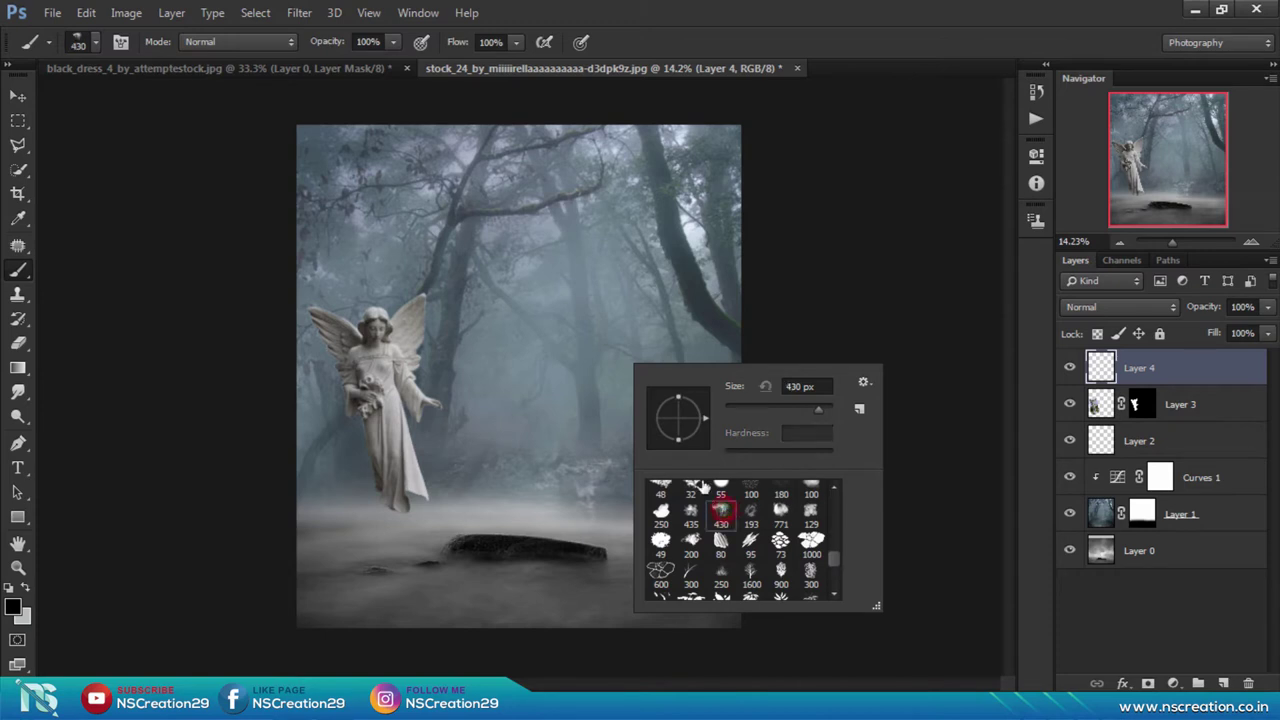
pyautogui.keyDown('alt'); pyautogui.click(567, 483); pyautogui.keyUp('alt')
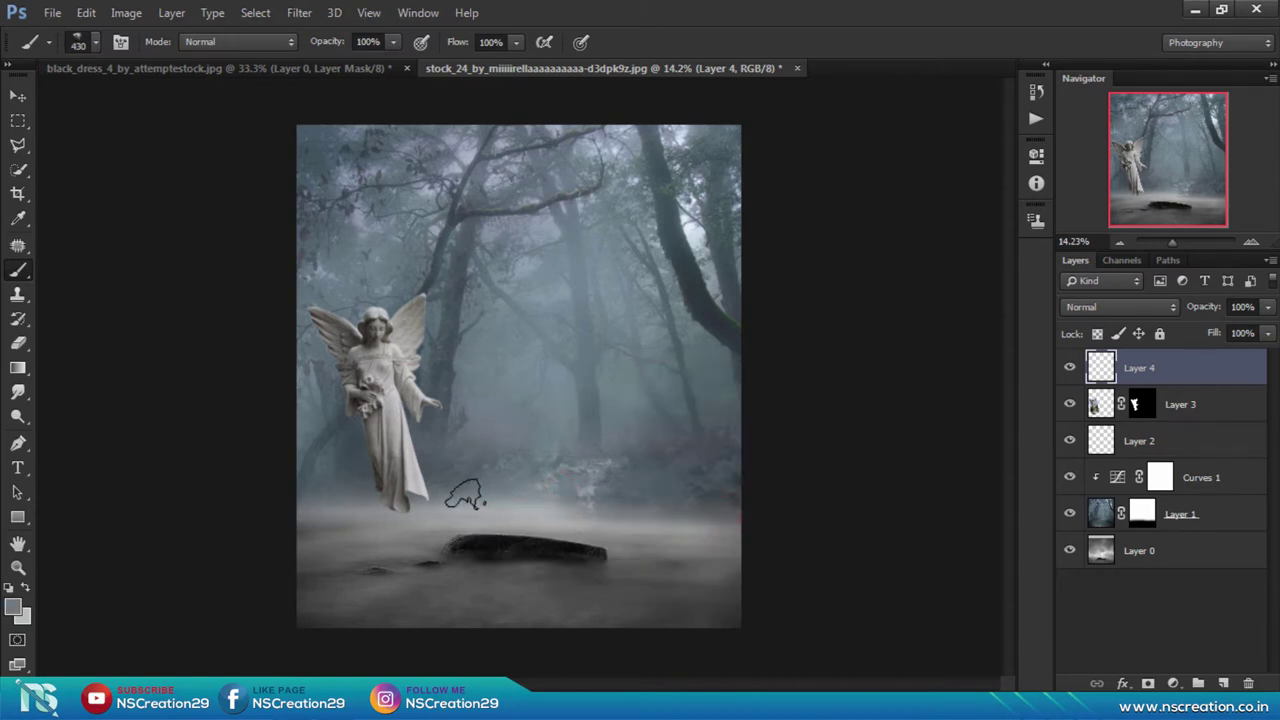
pyautogui.press(']')
pyautogui.press(']')
pyautogui.press(']')
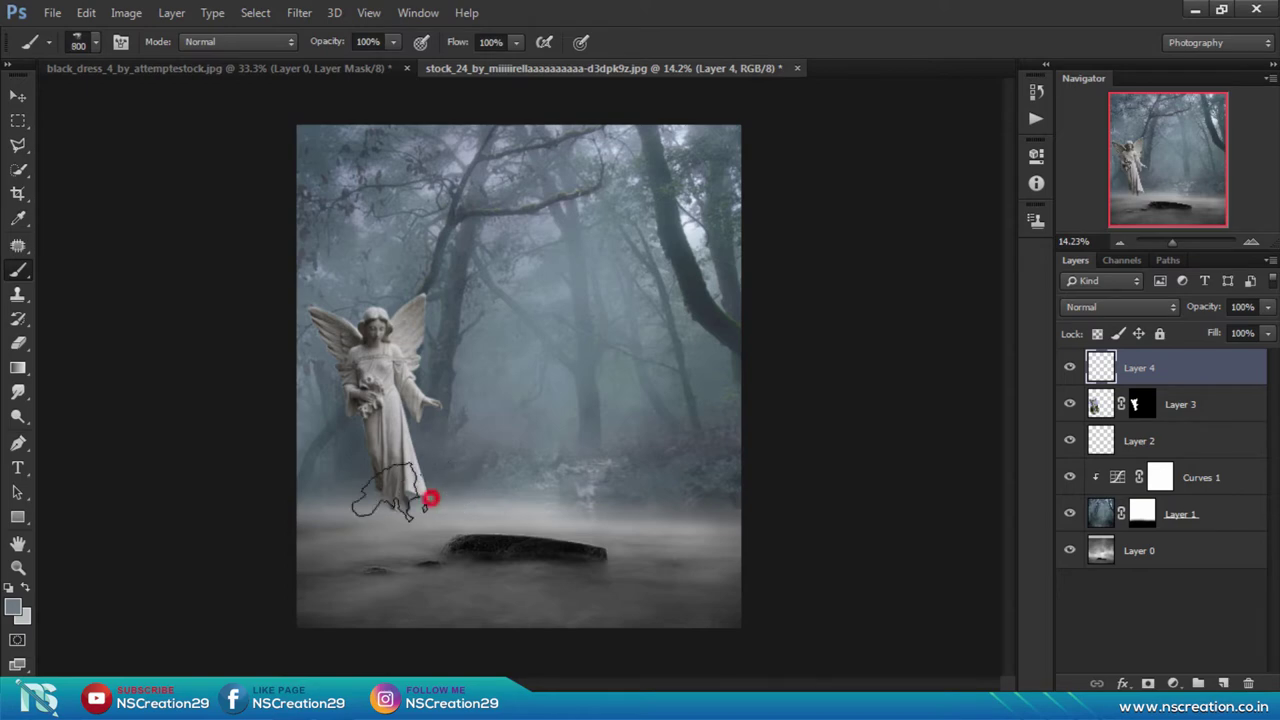
# Paint fog over the angel's lower dress, feet and the right side of the mist
pyautogui.click(382, 503)
pyautogui.moveTo(379, 493); pyautogui.dragTo(420, 495)
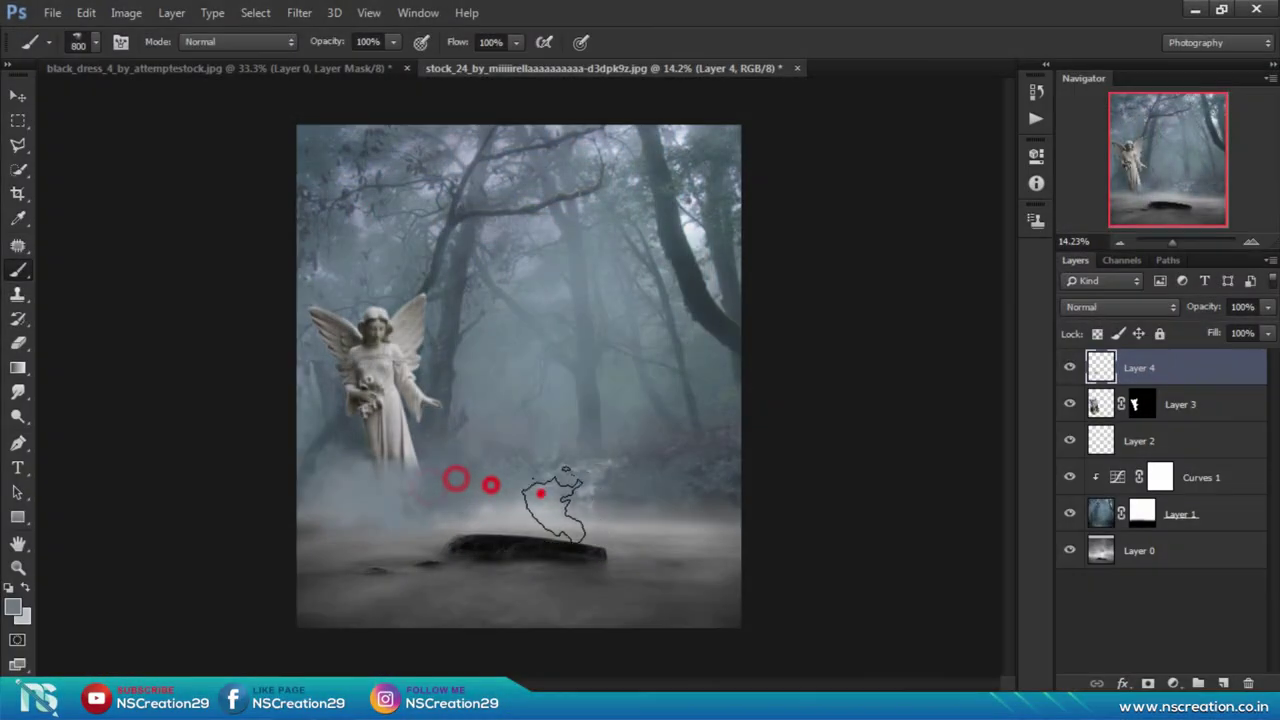
pyautogui.moveTo(449, 480)
pyautogui.mouseDown()
pyautogui.moveTo(740, 503)
pyautogui.moveTo(677, 514)
pyautogui.mouseUp()
pyautogui.moveTo(723, 437); pyautogui.dragTo(686, 443)
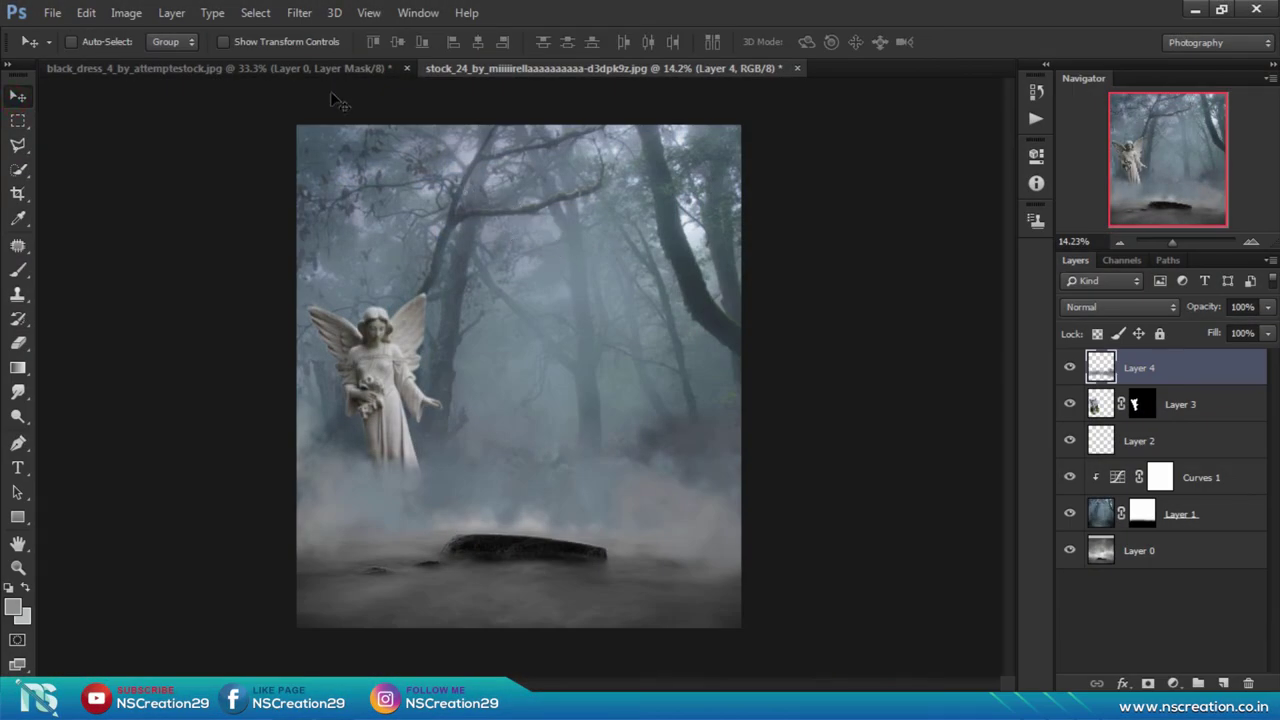
# Apply a 74.9-pixel Gaussian Blur to the painted fog on Layer 4
pyautogui.click(304, 12)
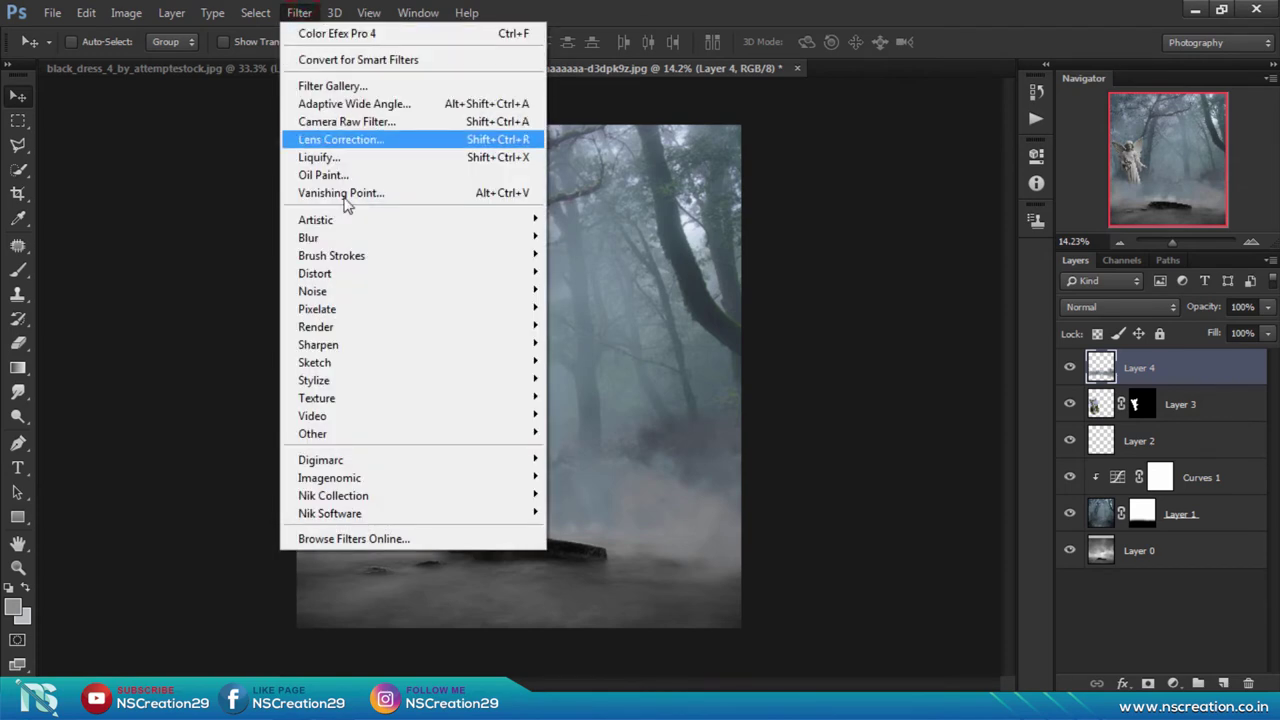
pyautogui.click(340, 236)
pyautogui.click(610, 370)
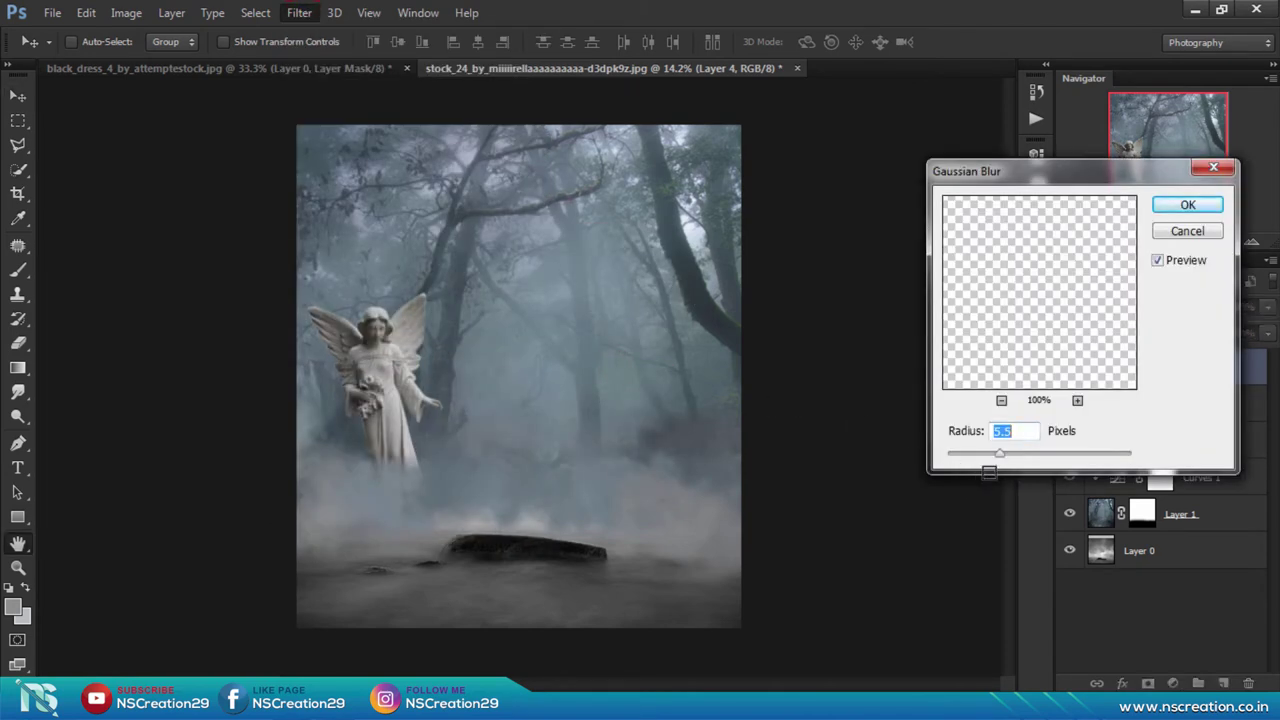
pyautogui.moveTo(1000, 453); pyautogui.dragTo(1018, 453)
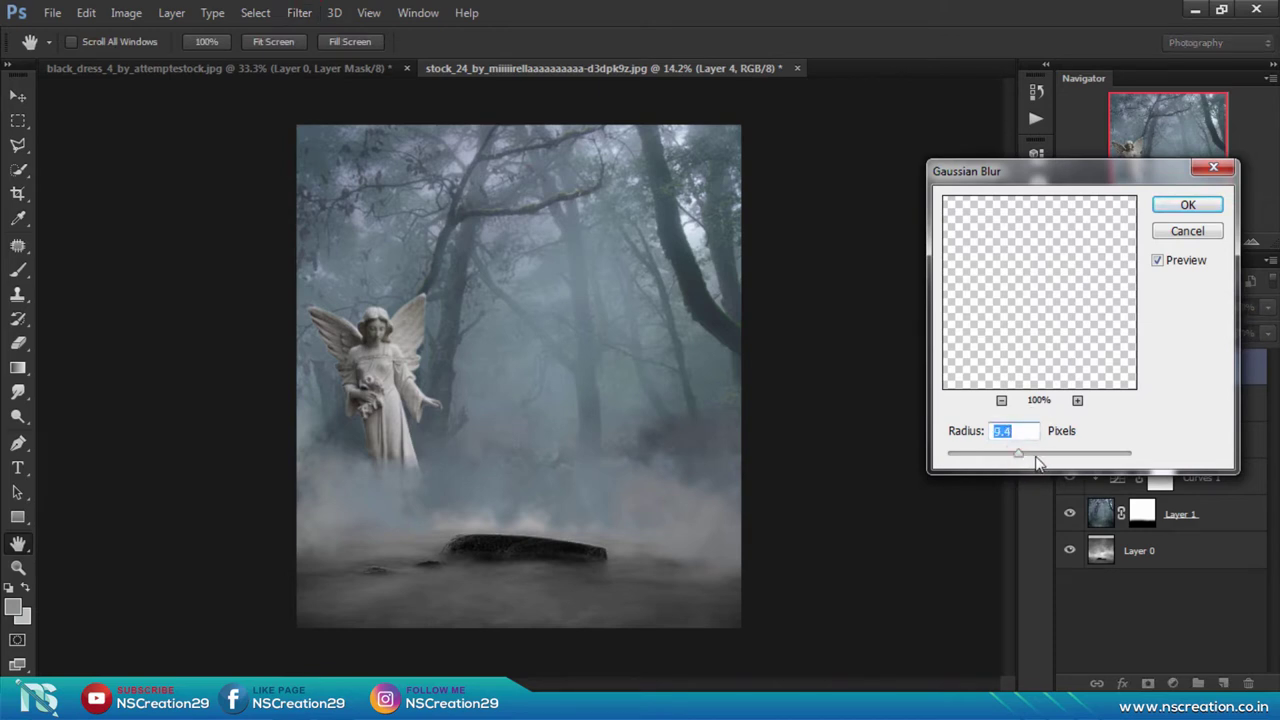
pyautogui.click(1034, 458)
pyautogui.click(1047, 457)
pyautogui.click(1057, 455)
pyautogui.click(1173, 206)
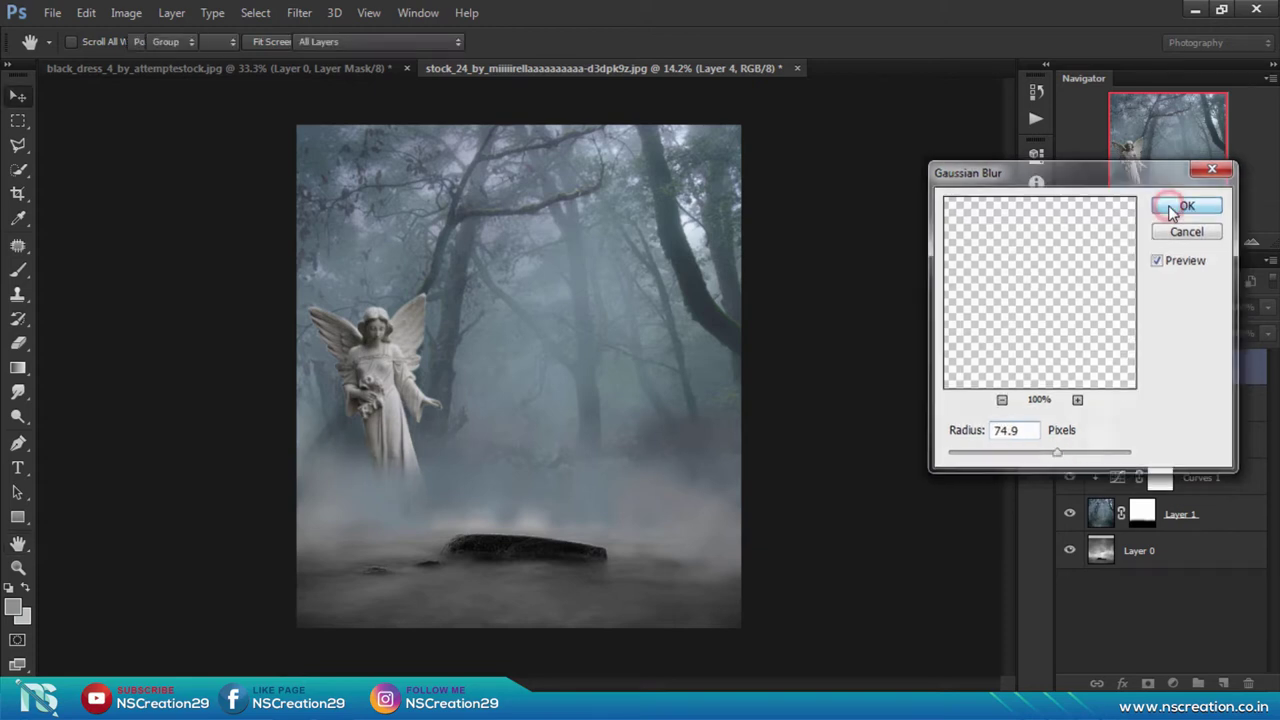
pyautogui.click(18, 93)
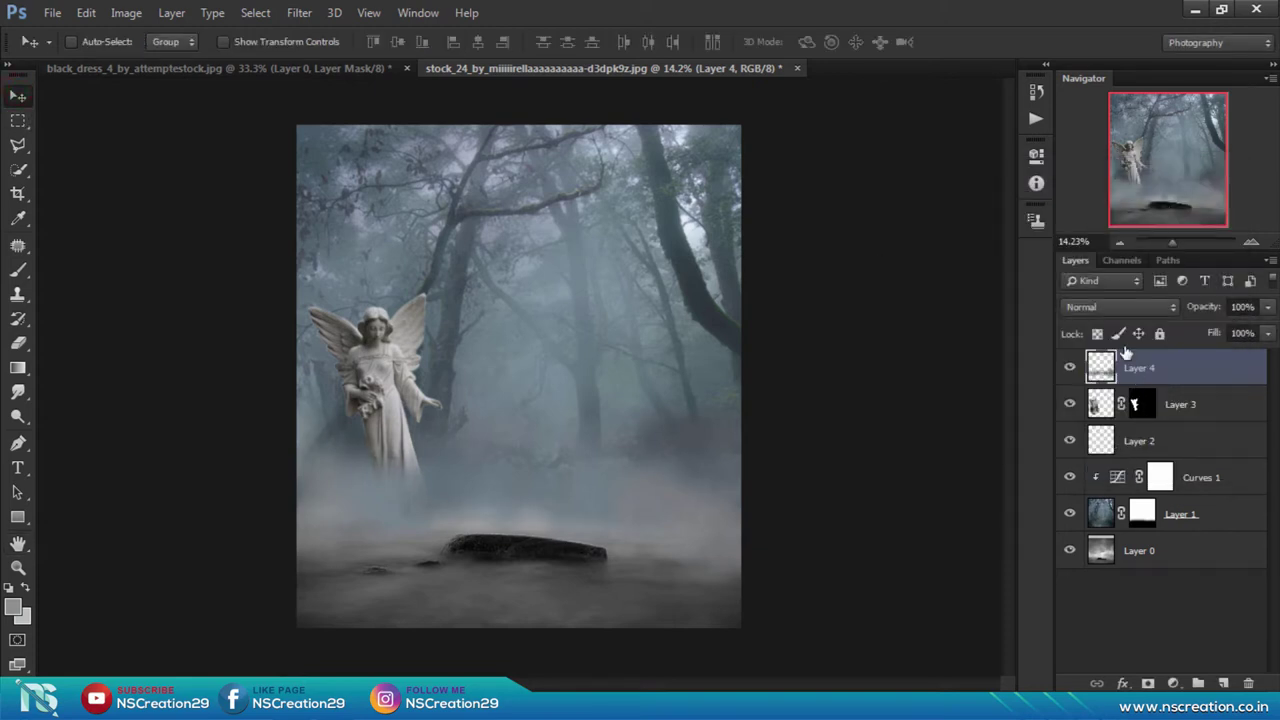
# Keep Layer 4 in Normal blend mode and lower its opacity to 90%
pyautogui.click(1116, 306)
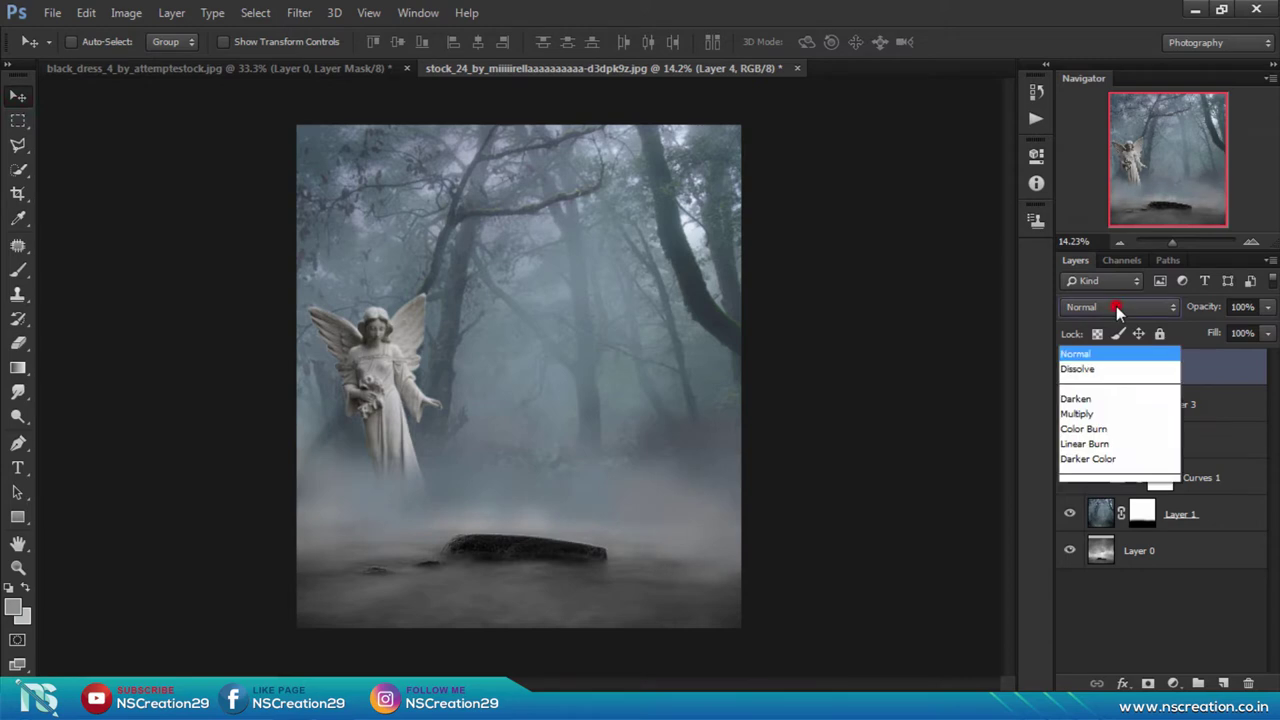
pyautogui.click(884, 247)
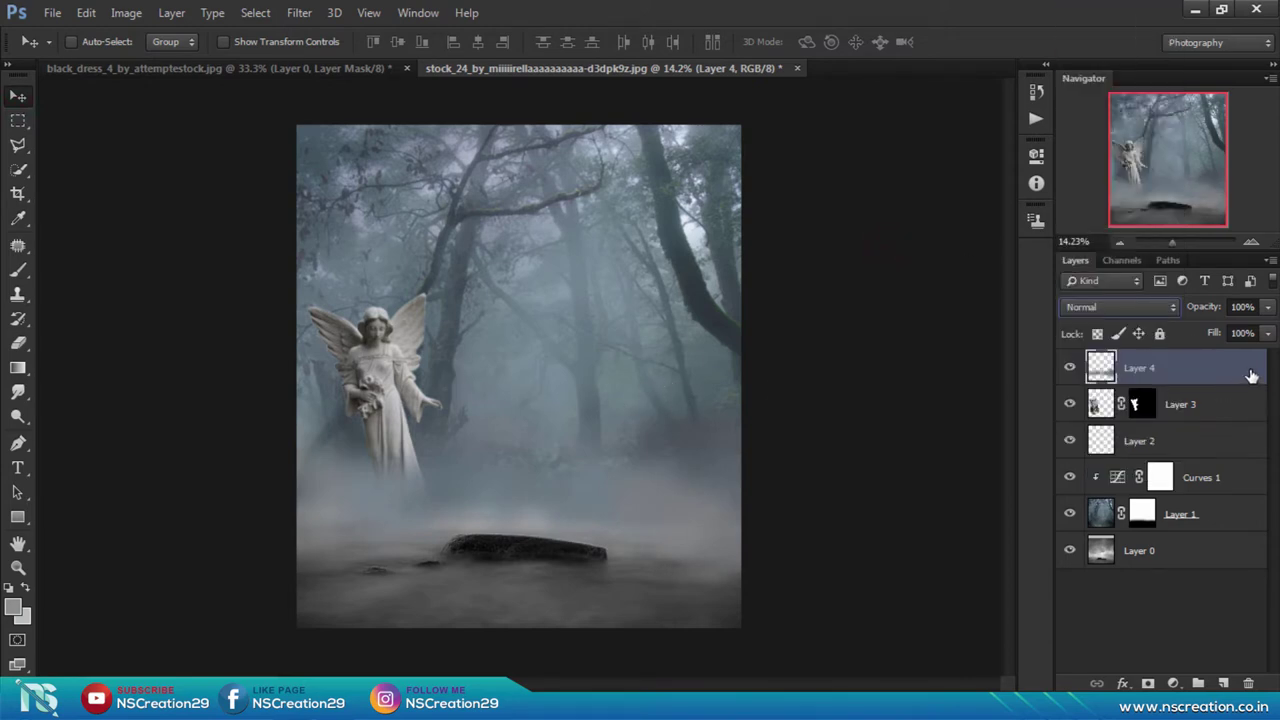
pyautogui.moveTo(1204, 307); pyautogui.dragTo(1216, 312)
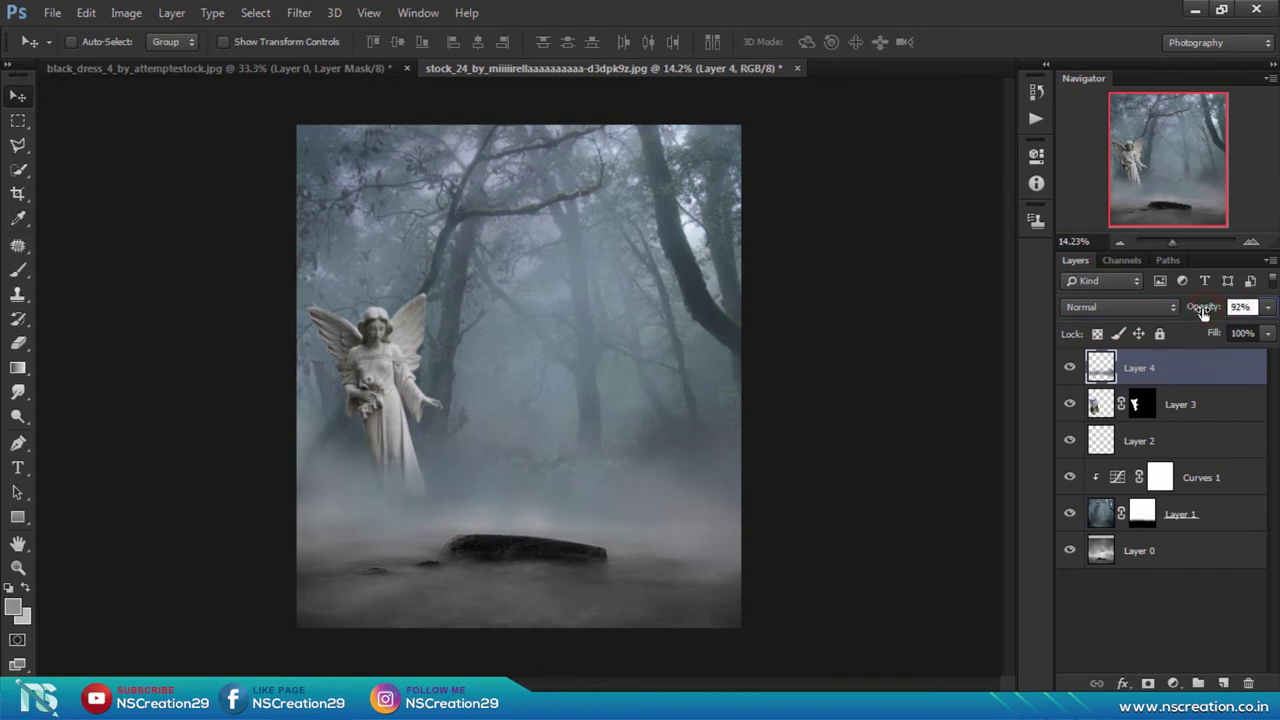
pyautogui.click(1104, 404)
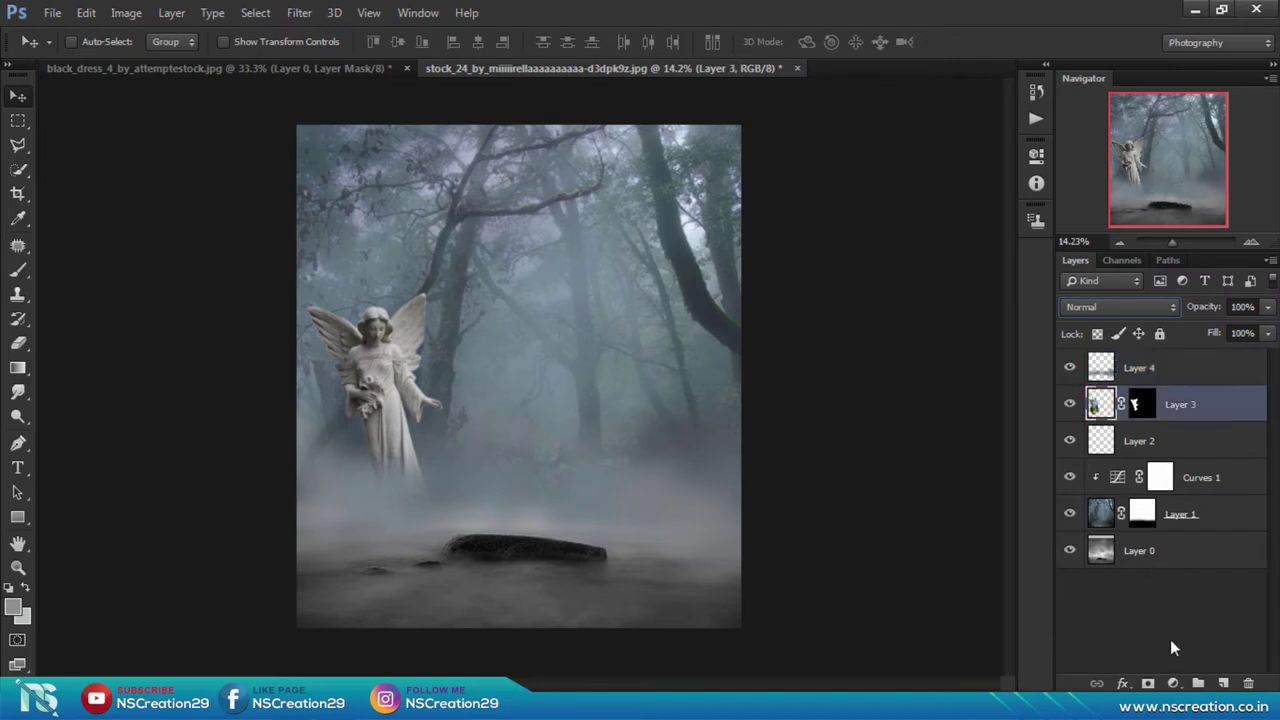
# Apply a 3.2-pixel Gaussian Blur to the forest on Layer 1
pyautogui.click(1104, 518)
pyautogui.click(299, 13)
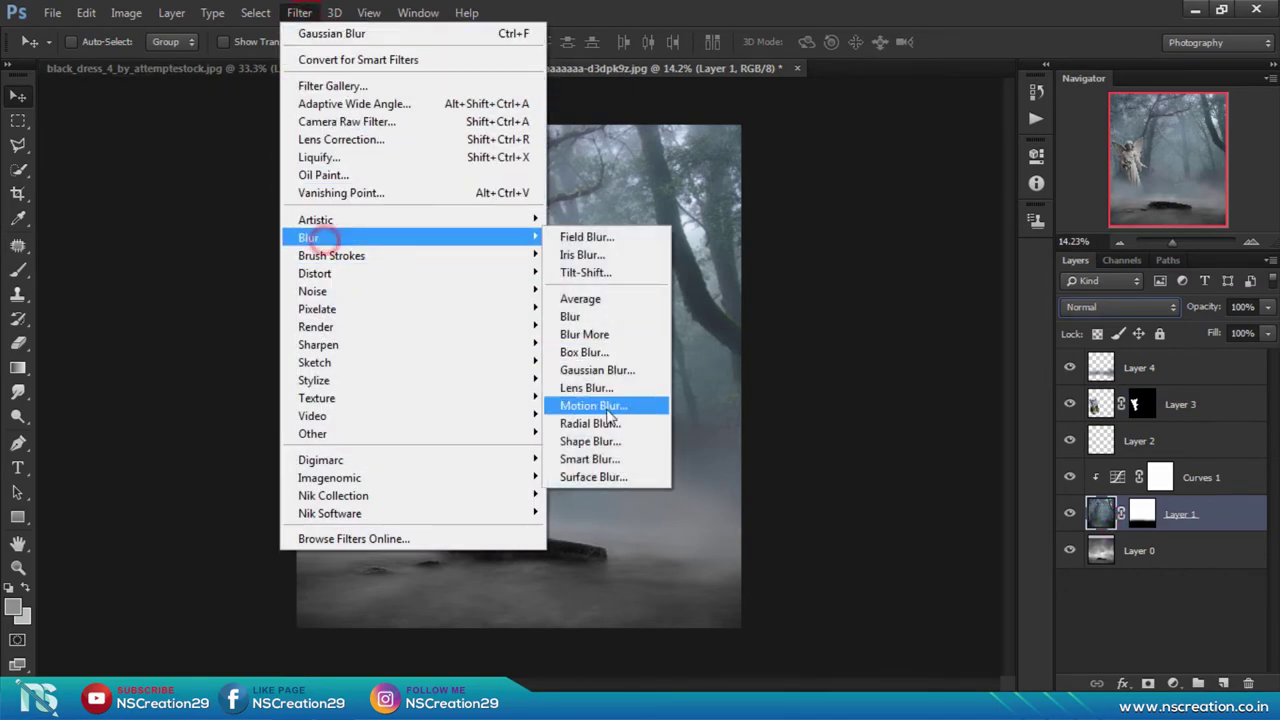
pyautogui.click(606, 369)
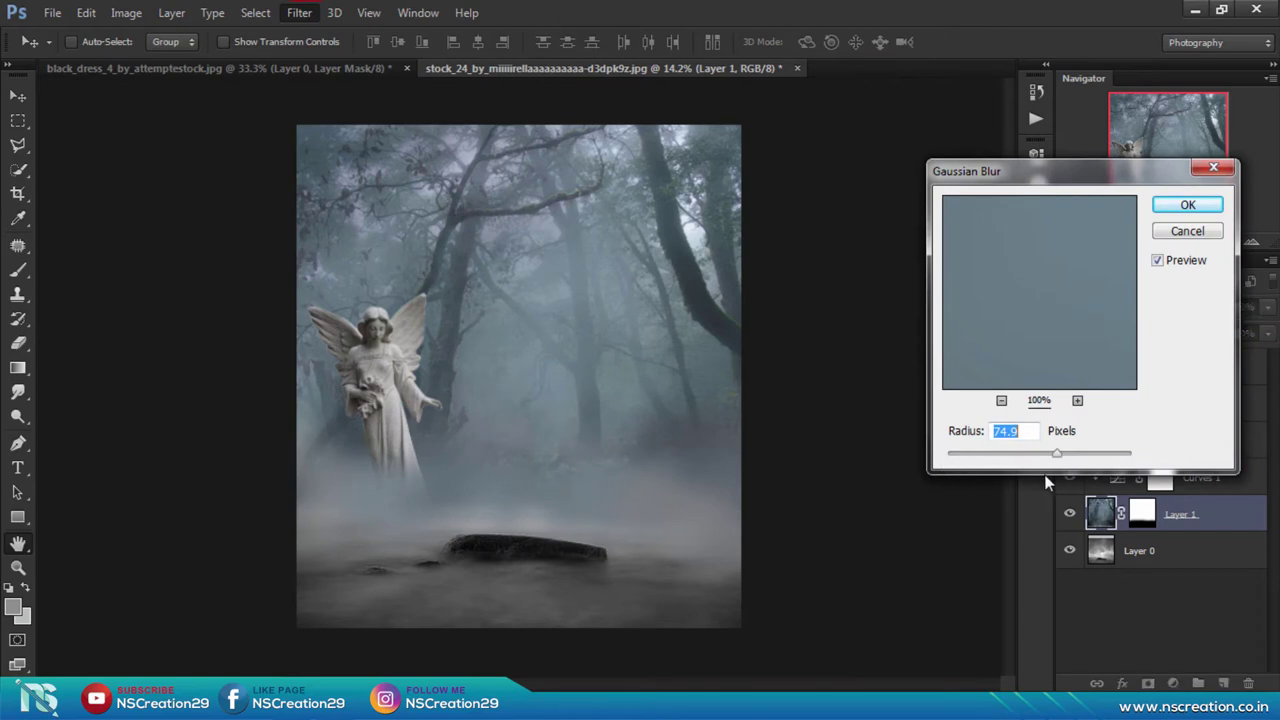
pyautogui.click(973, 455)
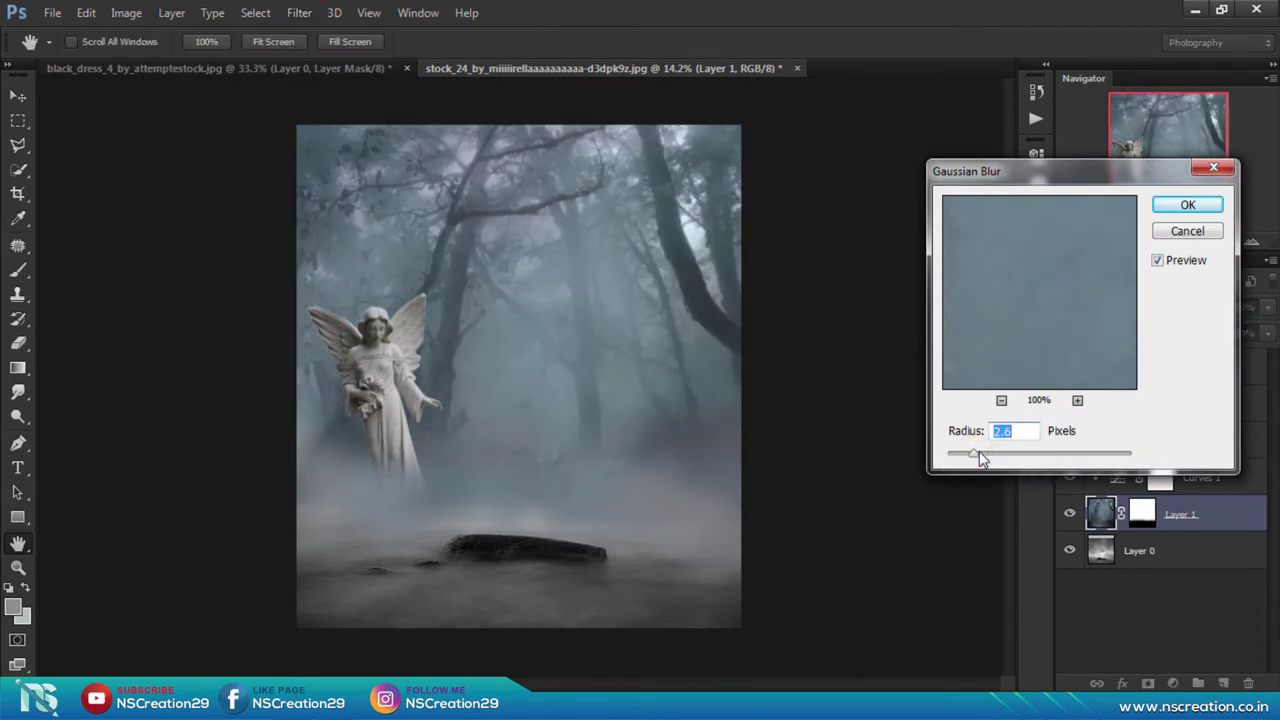
pyautogui.click(980, 453)
pyautogui.moveTo(980, 455); pyautogui.dragTo(967, 456)
pyautogui.click(1178, 206)
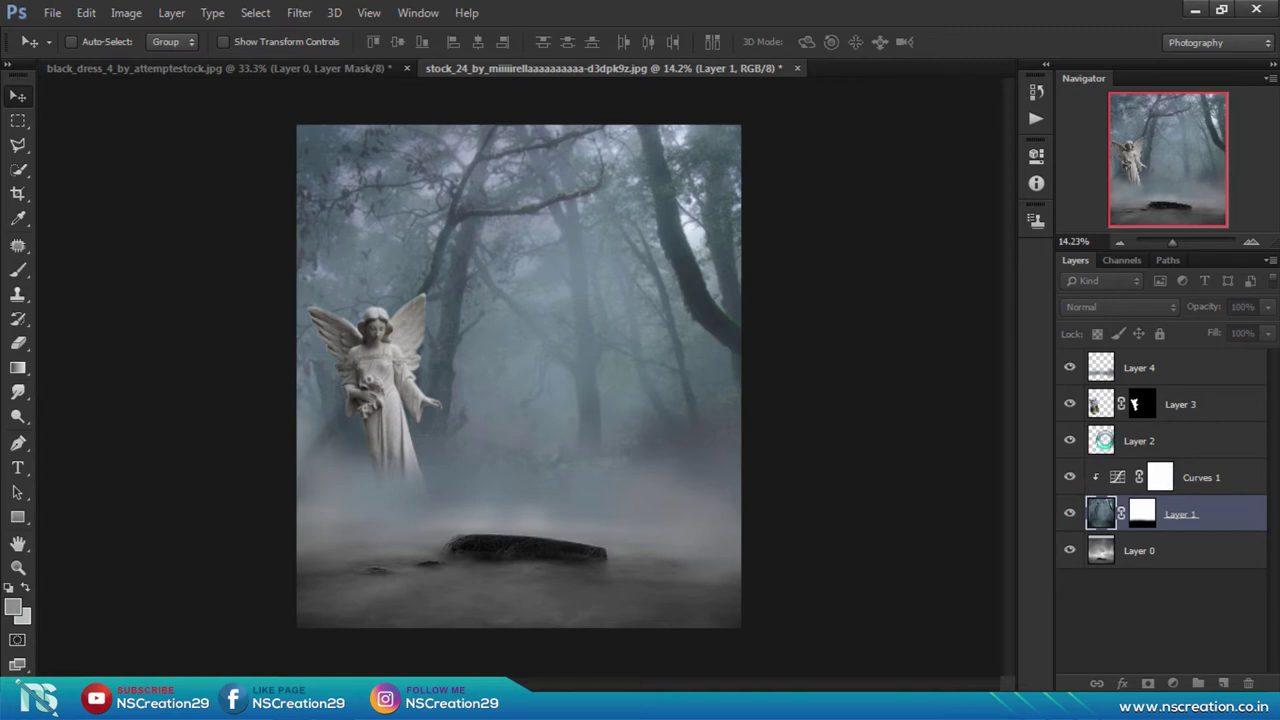
pyautogui.click(1100, 408)
# Add a Curves adjustment clipped to Layer 3, pulling the black and white points inward
pyautogui.click(1171, 684)
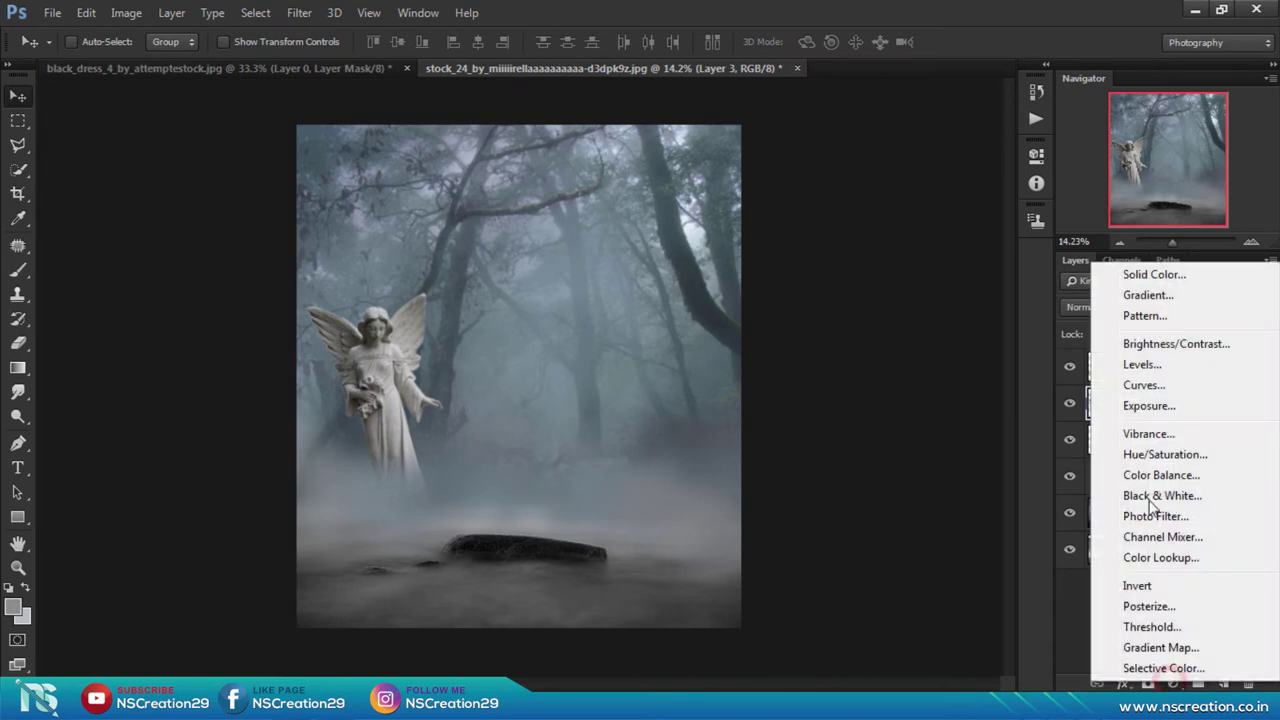
pyautogui.click(1155, 385)
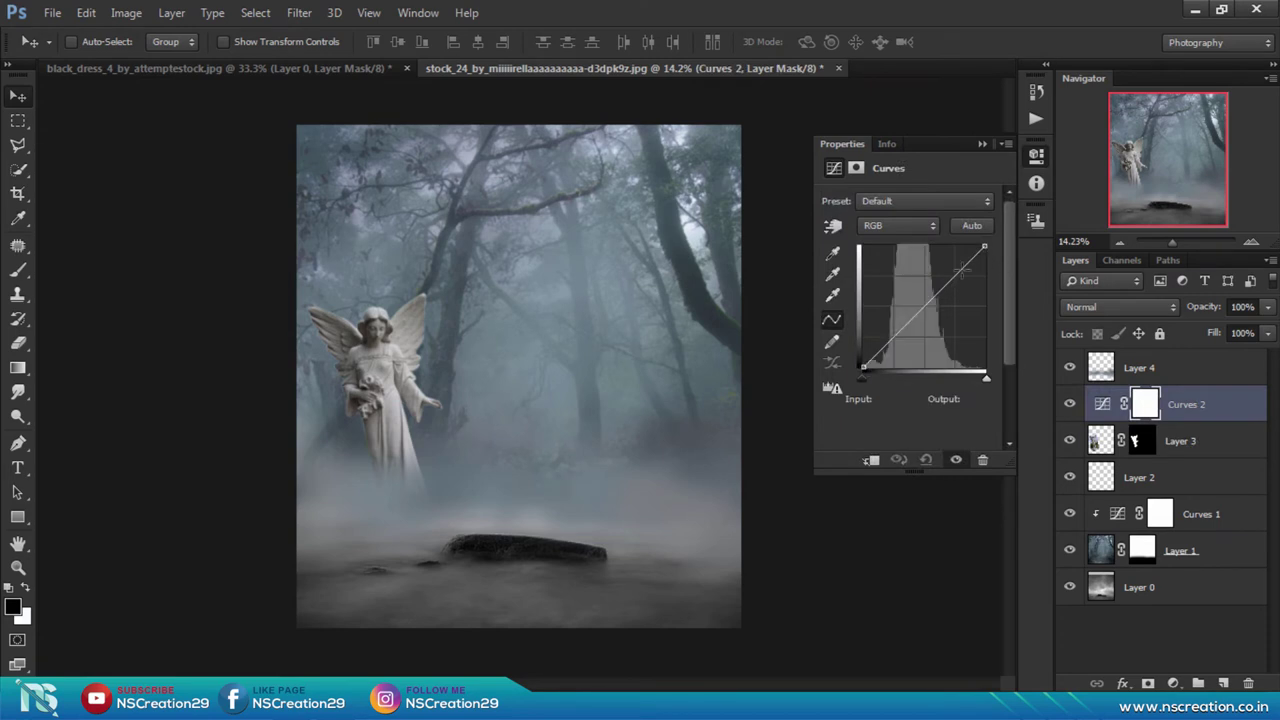
pyautogui.moveTo(923, 310); pyautogui.dragTo(921, 303)
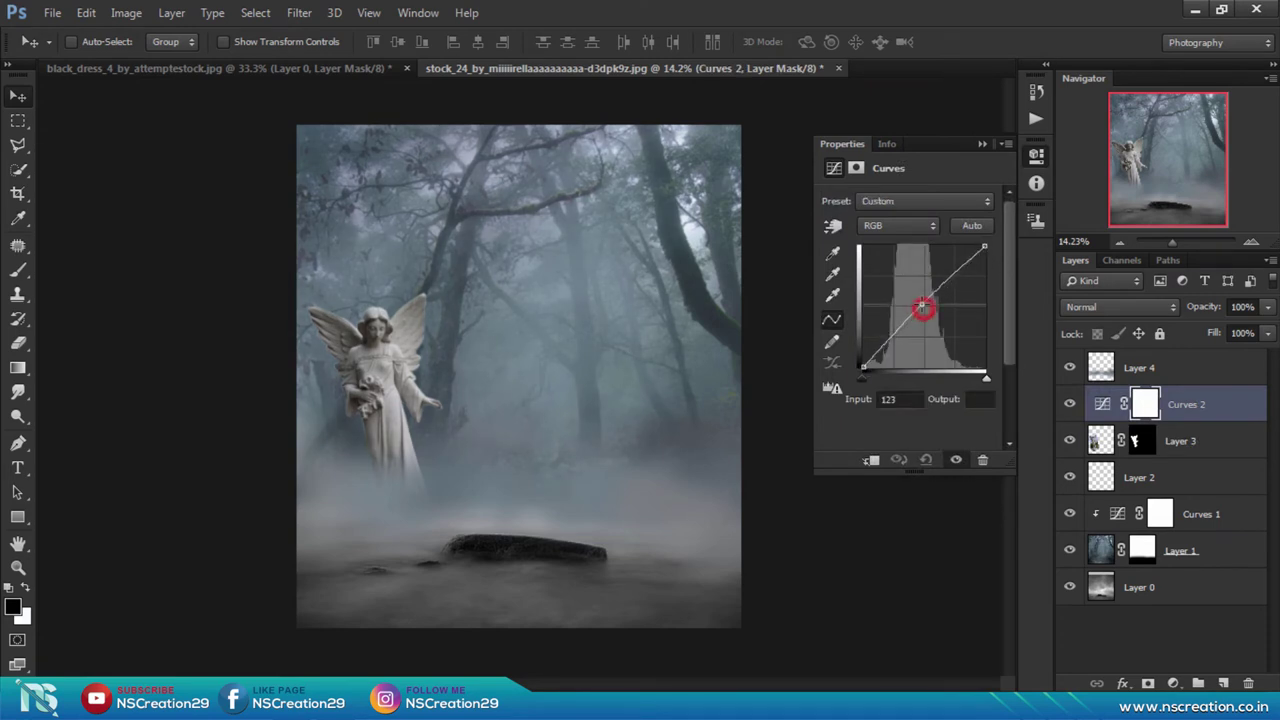
pyautogui.click(871, 459)
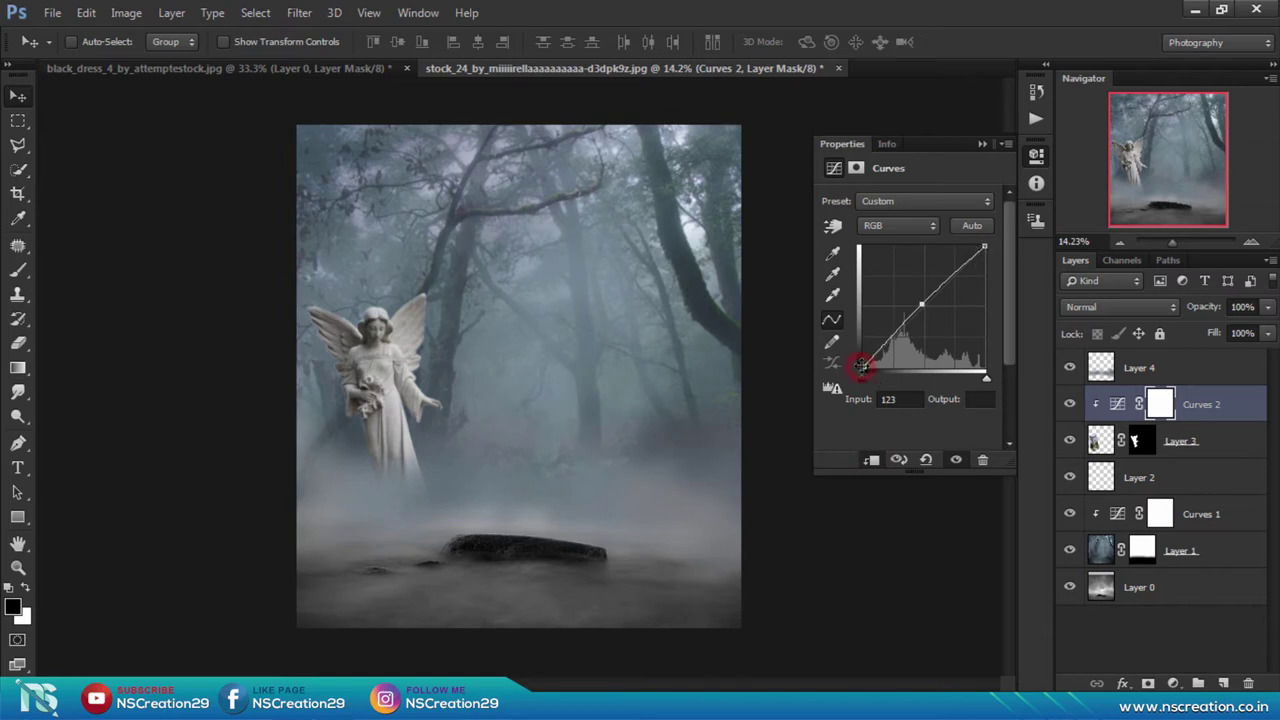
pyautogui.moveTo(861, 366); pyautogui.dragTo(866, 365)
pyautogui.moveTo(985, 245); pyautogui.dragTo(972, 246)
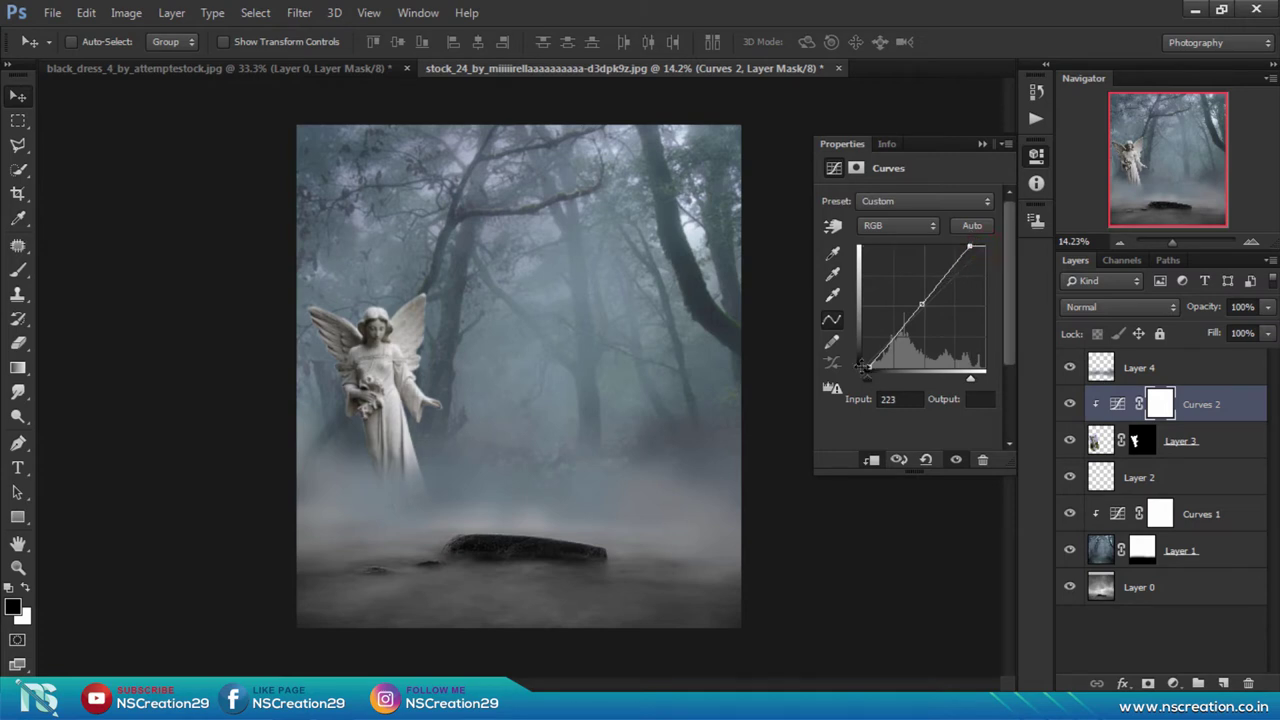
pyautogui.moveTo(866, 367); pyautogui.dragTo(865, 368)
# Refine the statue's curve with a midtone point and slightly eased shadow and white points
pyautogui.click(918, 303)
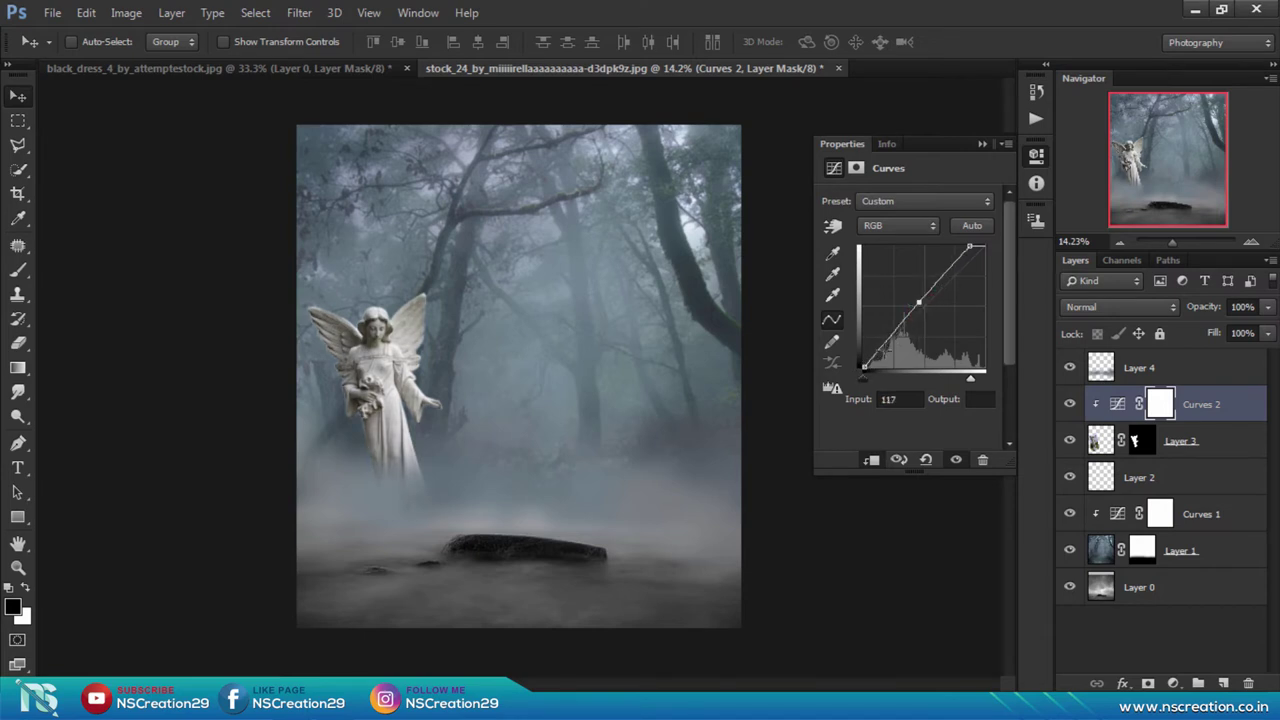
pyautogui.click(867, 365)
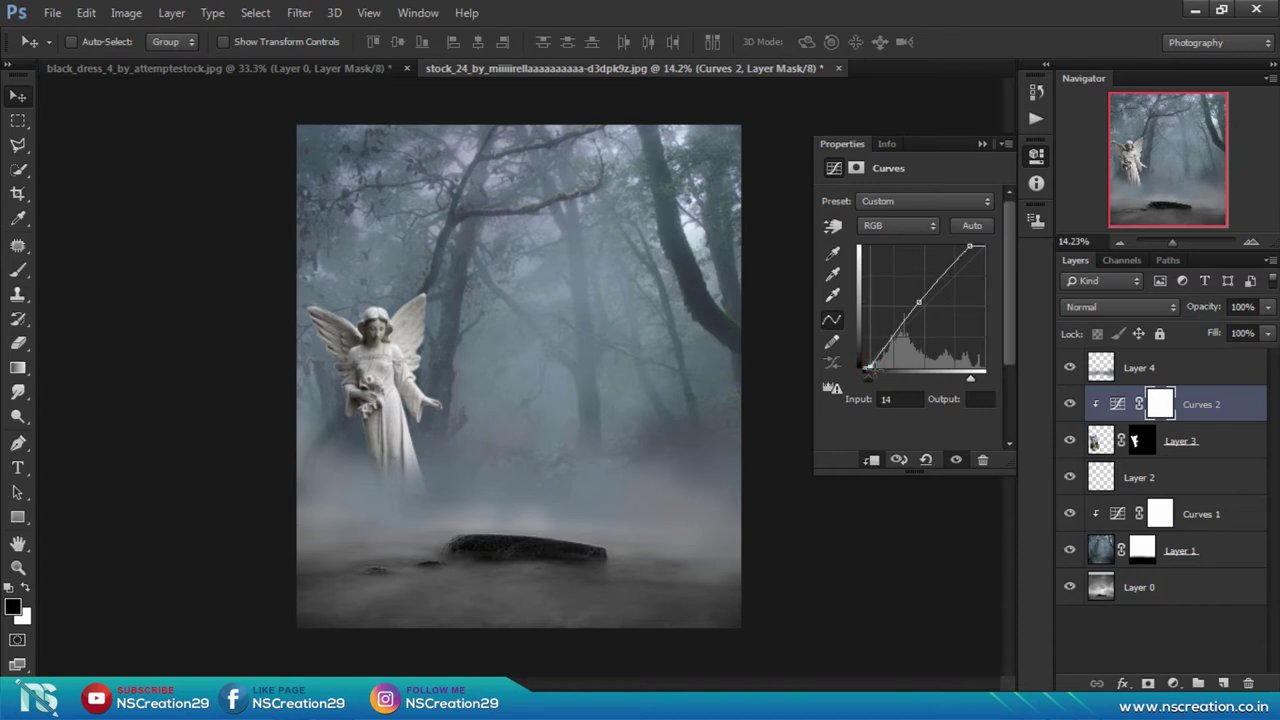
pyautogui.moveTo(868, 366); pyautogui.dragTo(865, 367)
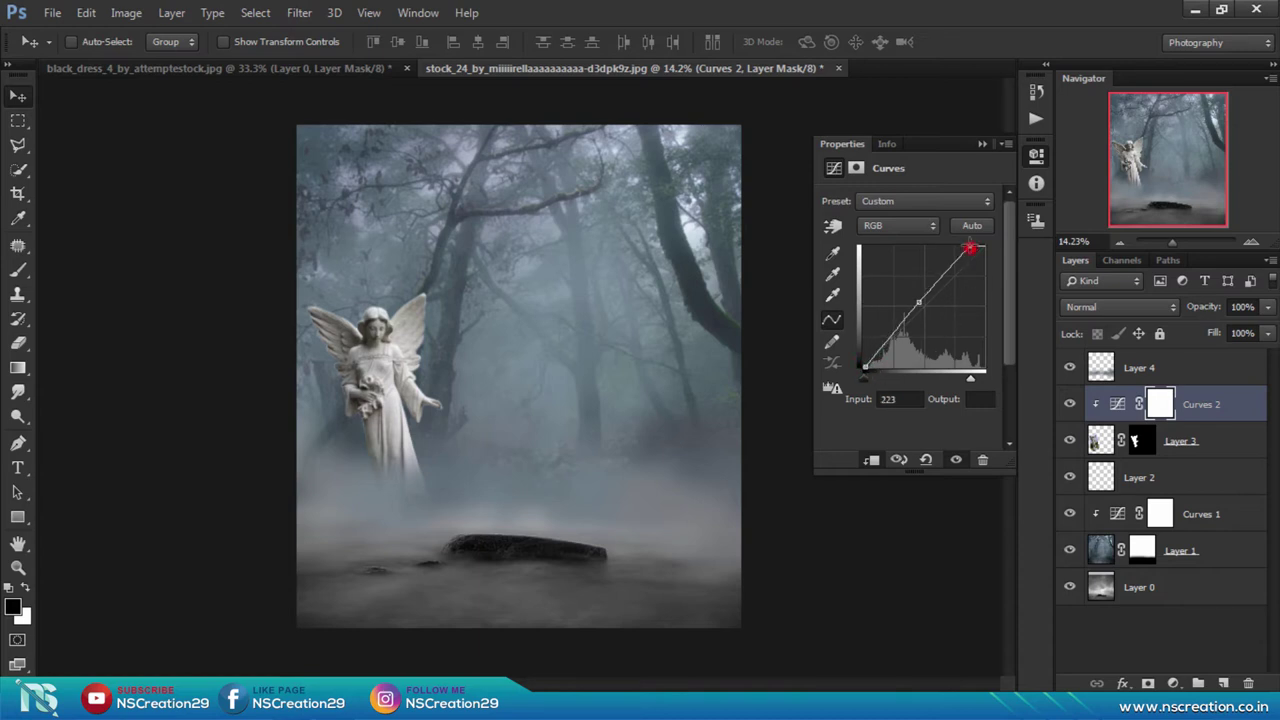
pyautogui.moveTo(969, 248); pyautogui.dragTo(967, 246)
pyautogui.click(916, 304)
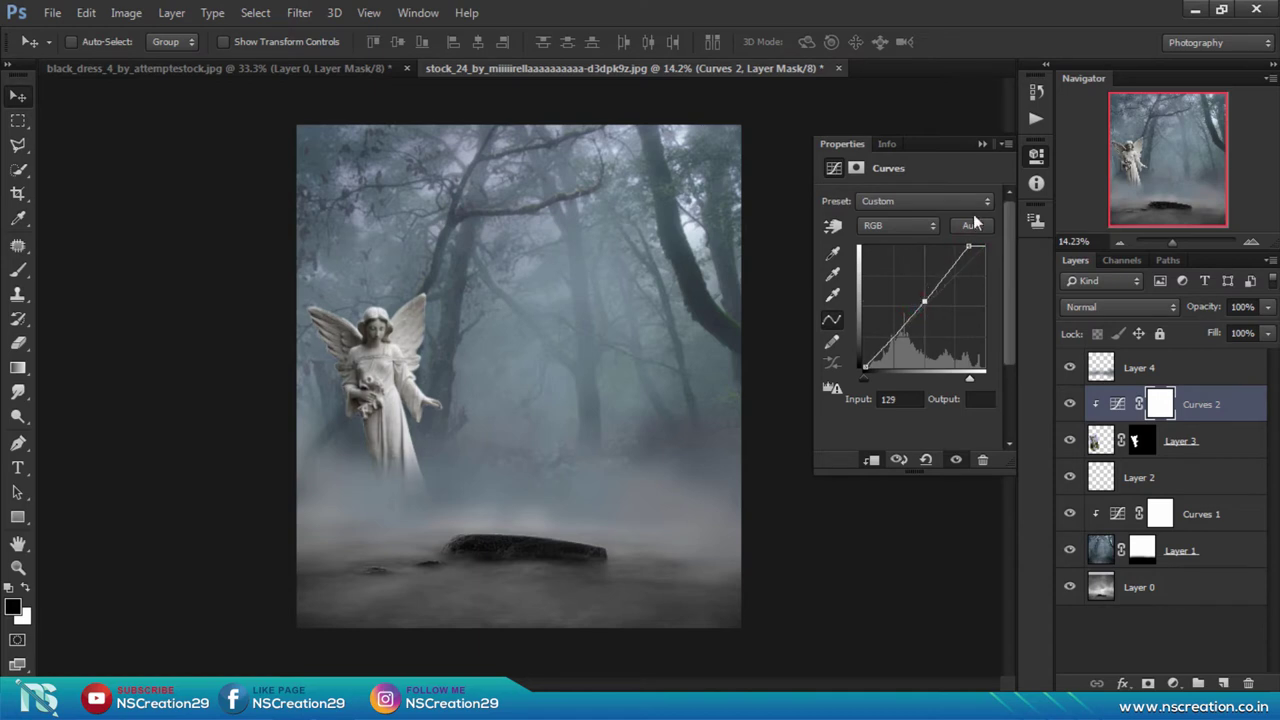
pyautogui.click(981, 145)
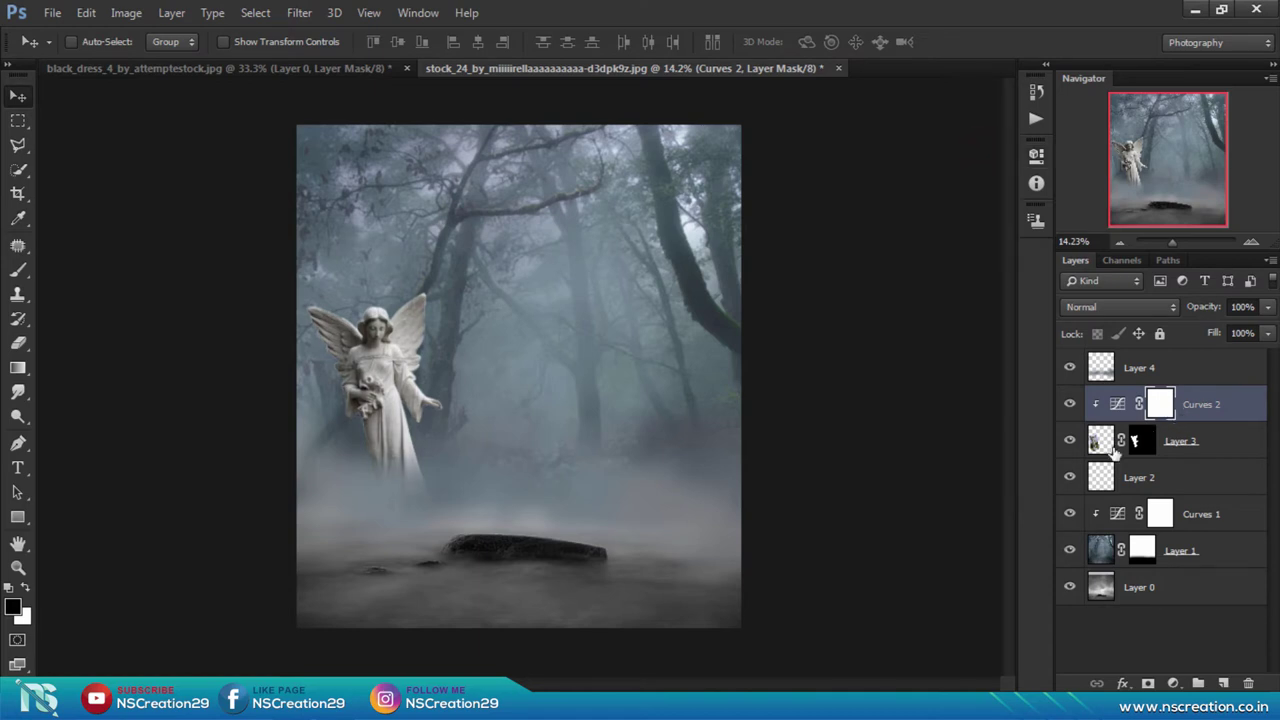
pyautogui.click(1103, 443)
pyautogui.click(1173, 683)
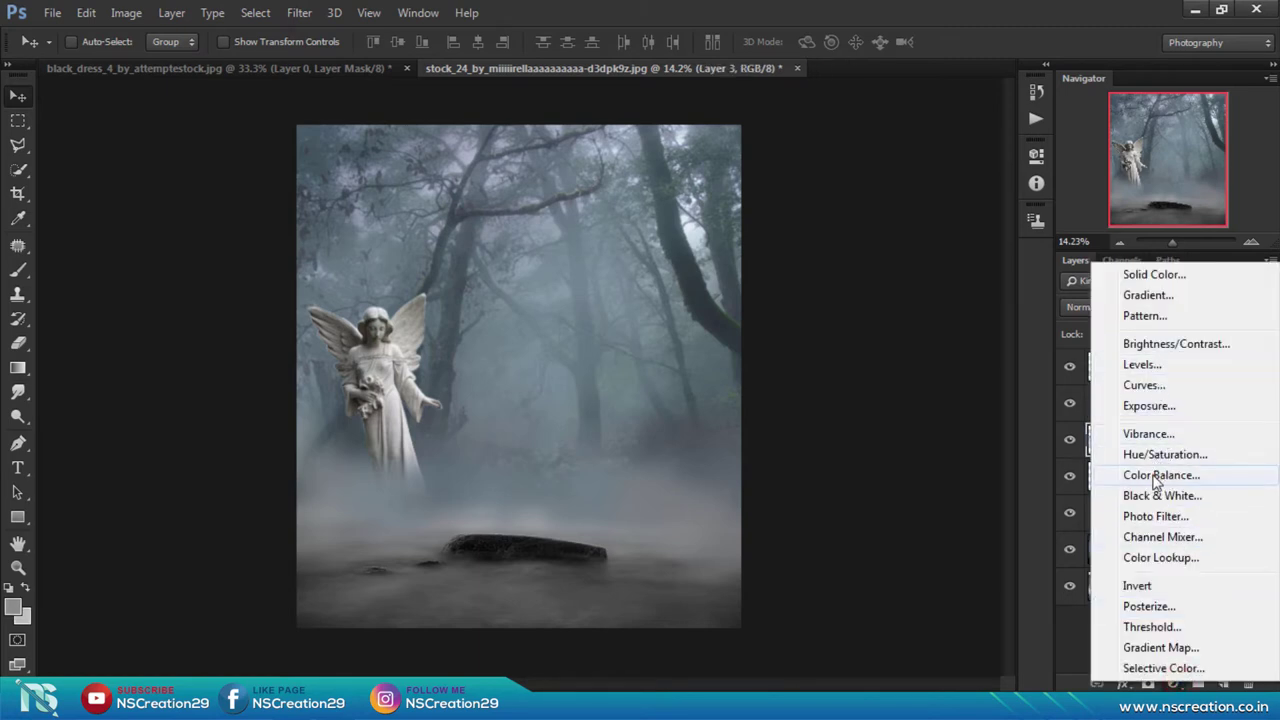
# Add a Color Balance layer on Layer 3 with midtones Cyan-Red -7 and Yellow-Blue +11
pyautogui.click(1153, 476)
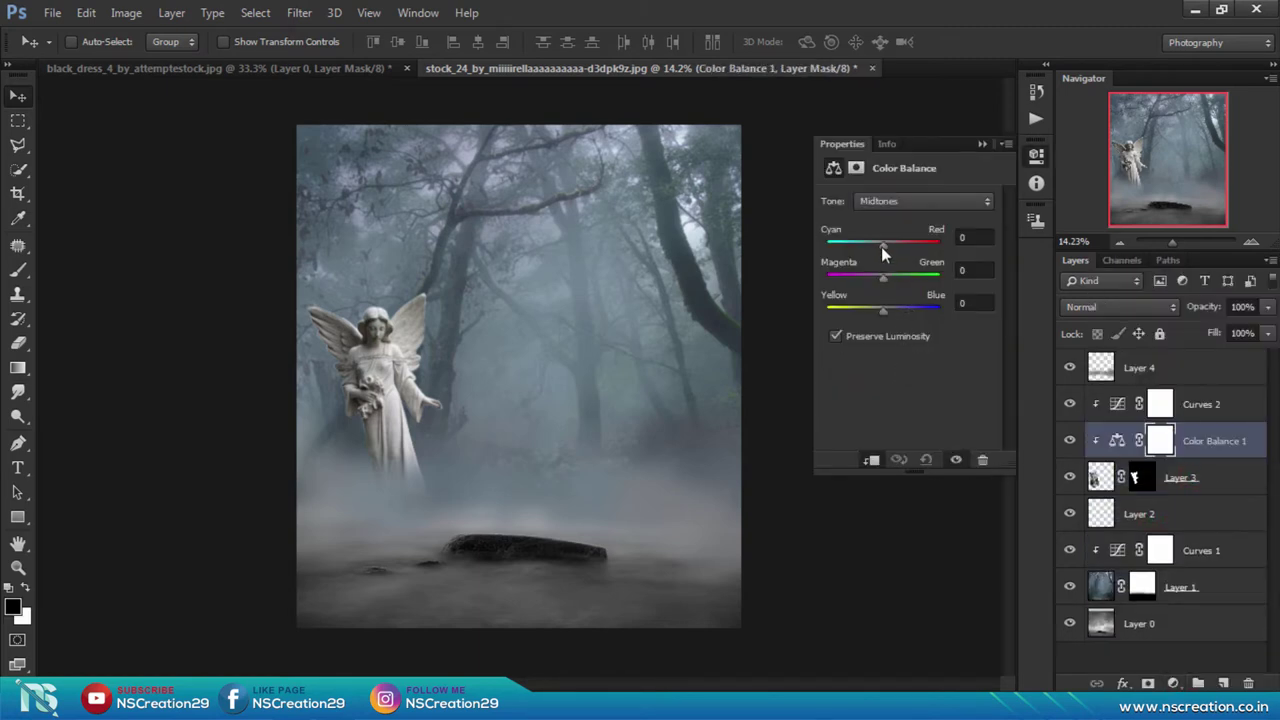
pyautogui.moveTo(881, 246); pyautogui.dragTo(873, 247)
pyautogui.moveTo(882, 310); pyautogui.dragTo(890, 313)
pyautogui.moveTo(891, 312); pyautogui.dragTo(893, 312)
pyautogui.click(983, 145)
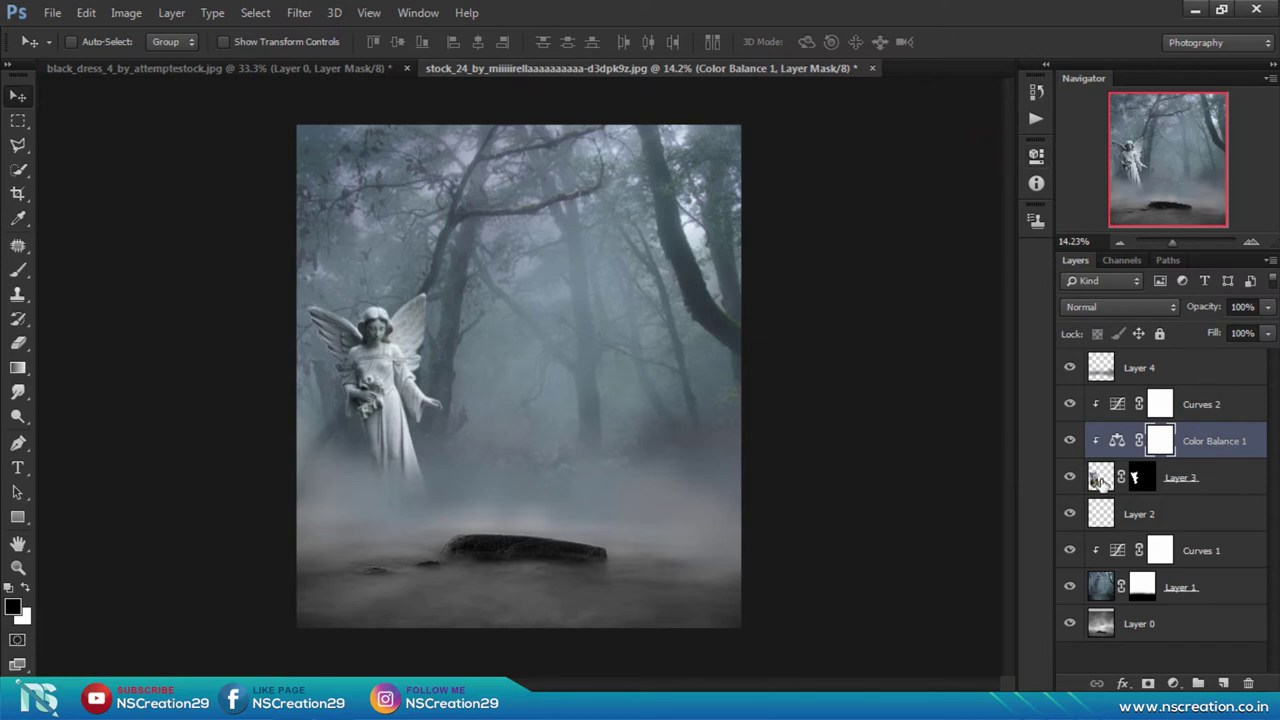
# Apply a Gaussian Blur with a 2.6-pixel radius to the angel statue on Layer 3
pyautogui.hotkey('alt', '[')
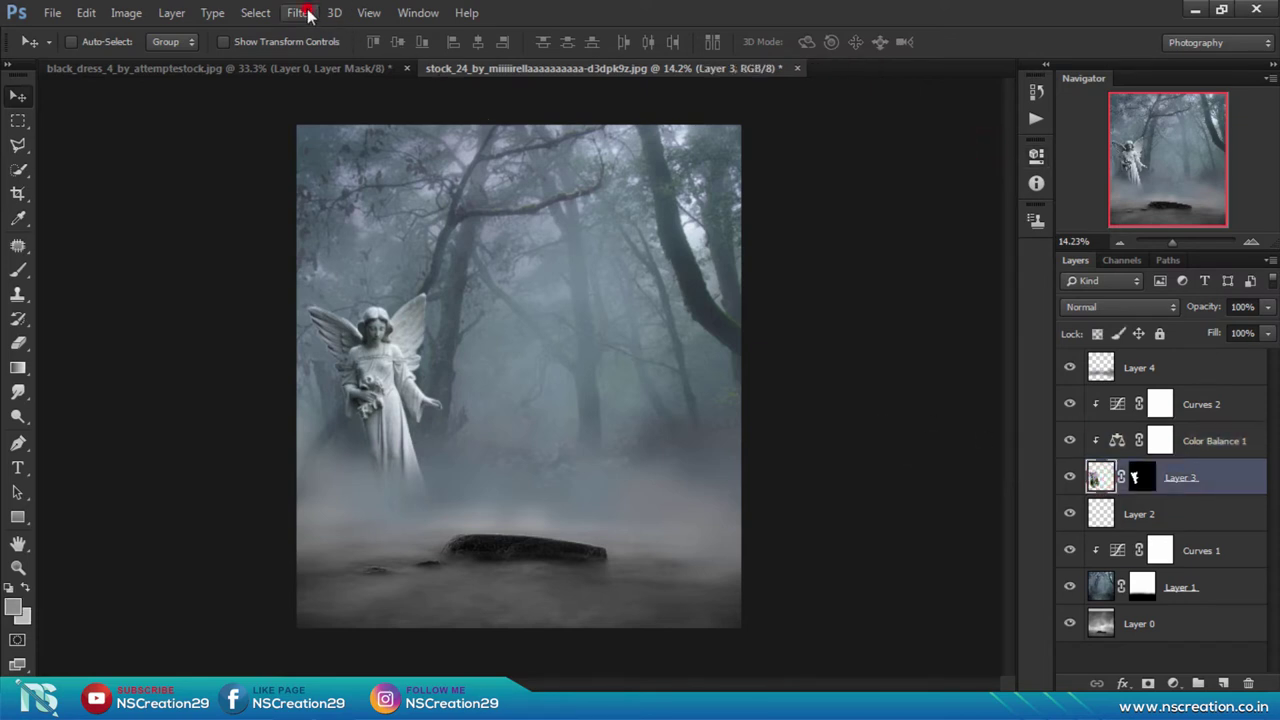
pyautogui.click(300, 13)
pyautogui.click(334, 234)
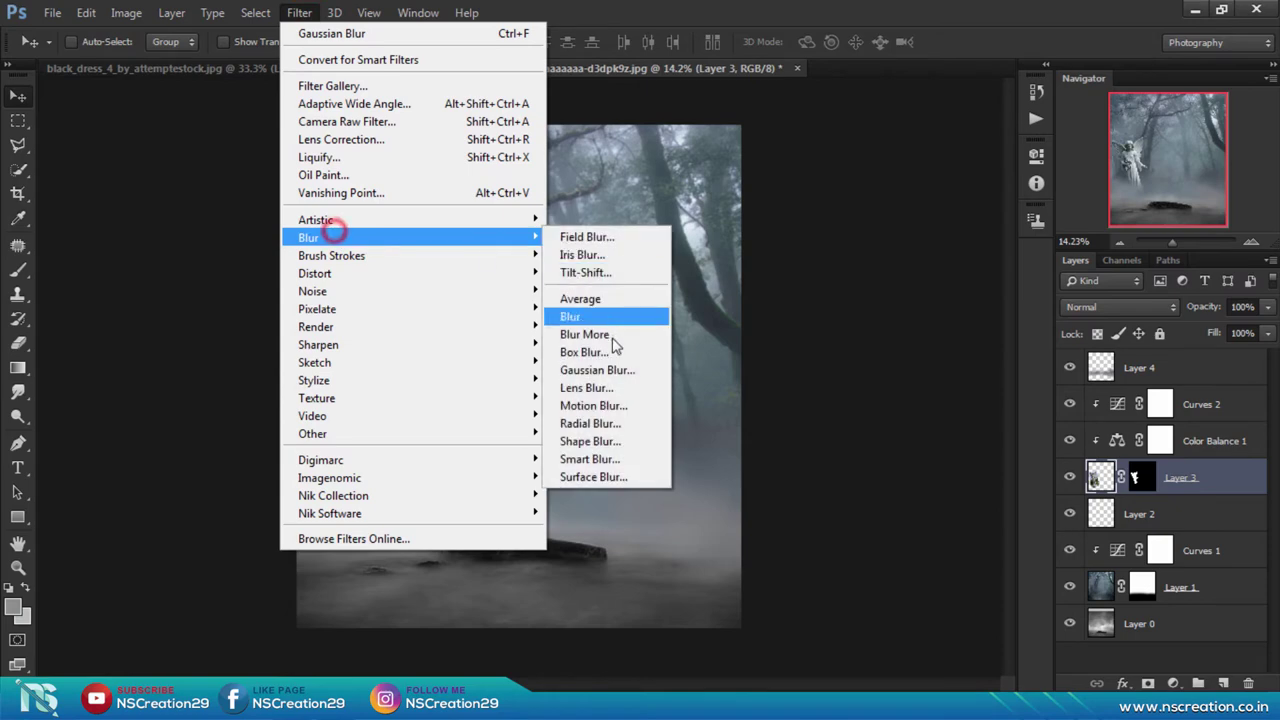
pyautogui.click(597, 369)
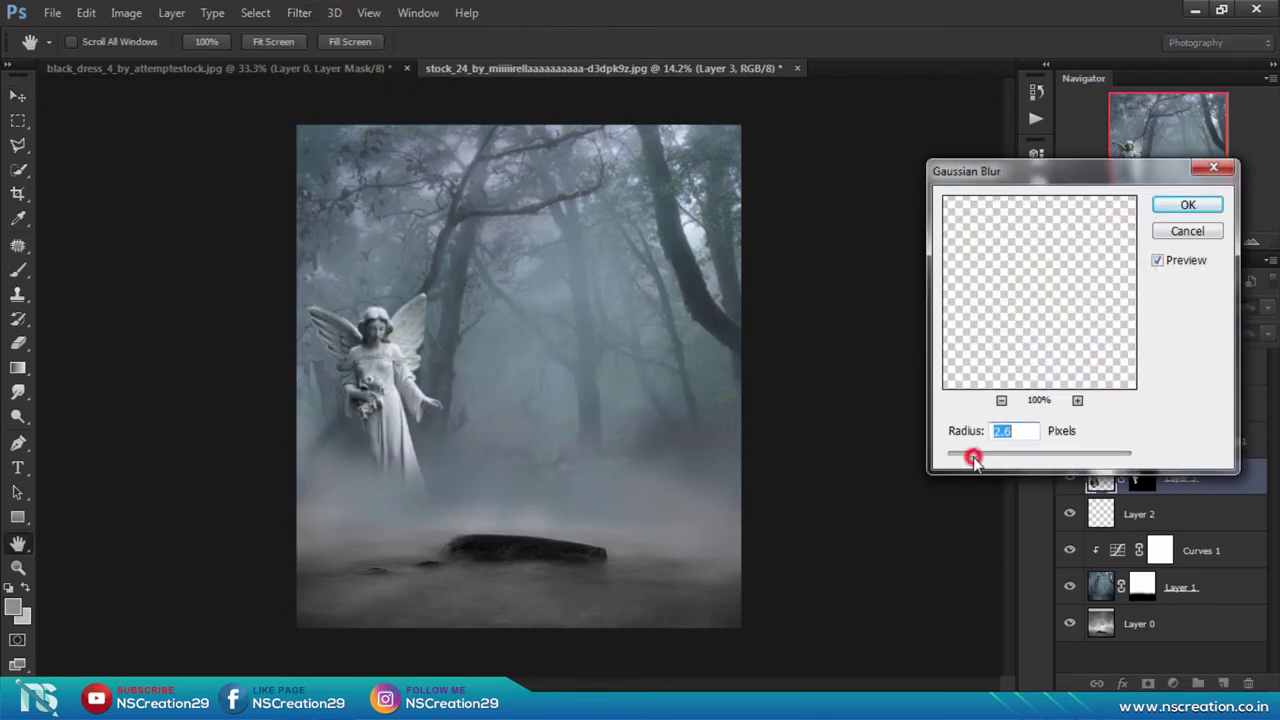
pyautogui.moveTo(973, 458); pyautogui.dragTo(975, 459)
pyautogui.click(1187, 205)
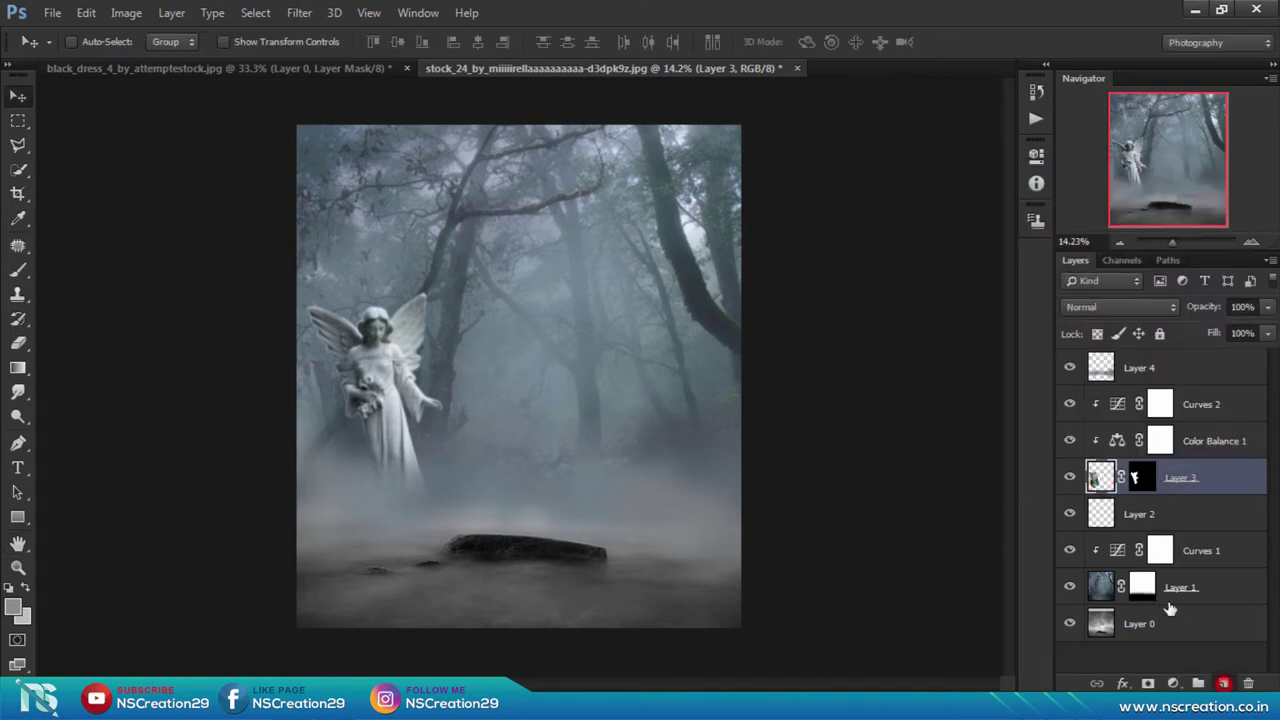
pyautogui.click(1222, 683)
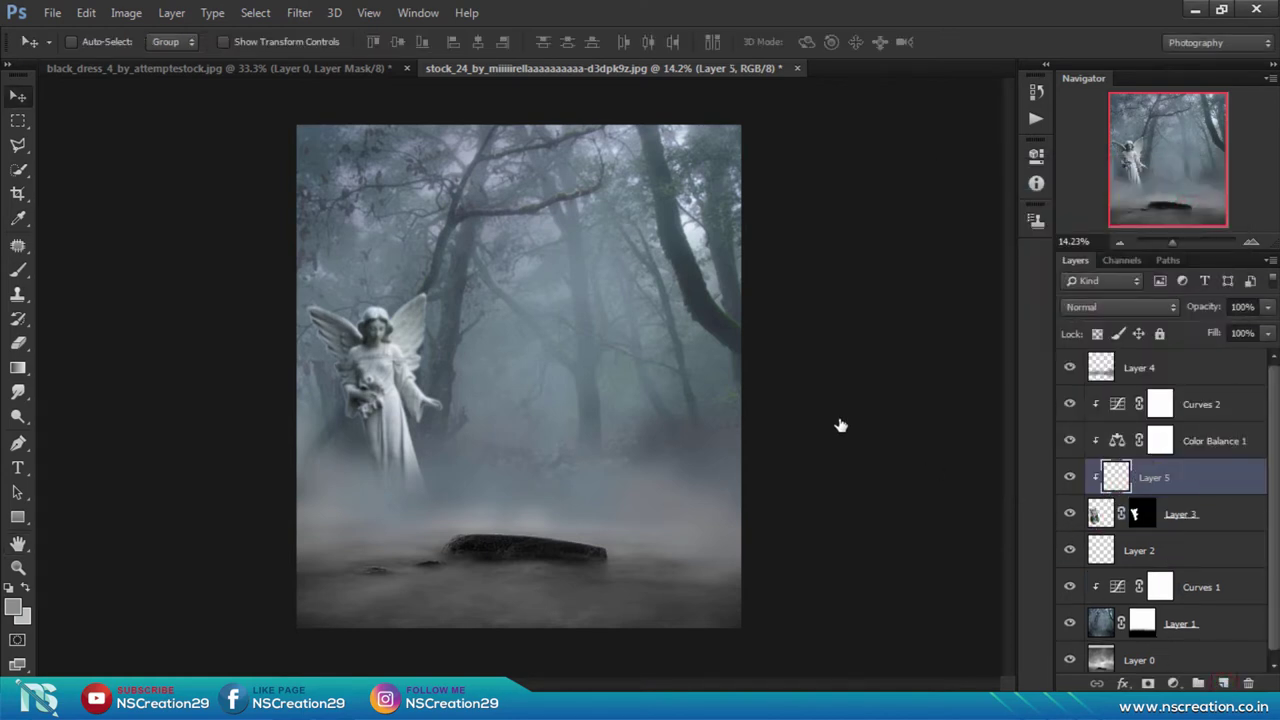
# Fill Layer 5 with 50% Gray and set its blend mode to Overlay
pyautogui.click(86, 13)
pyautogui.click(158, 257)
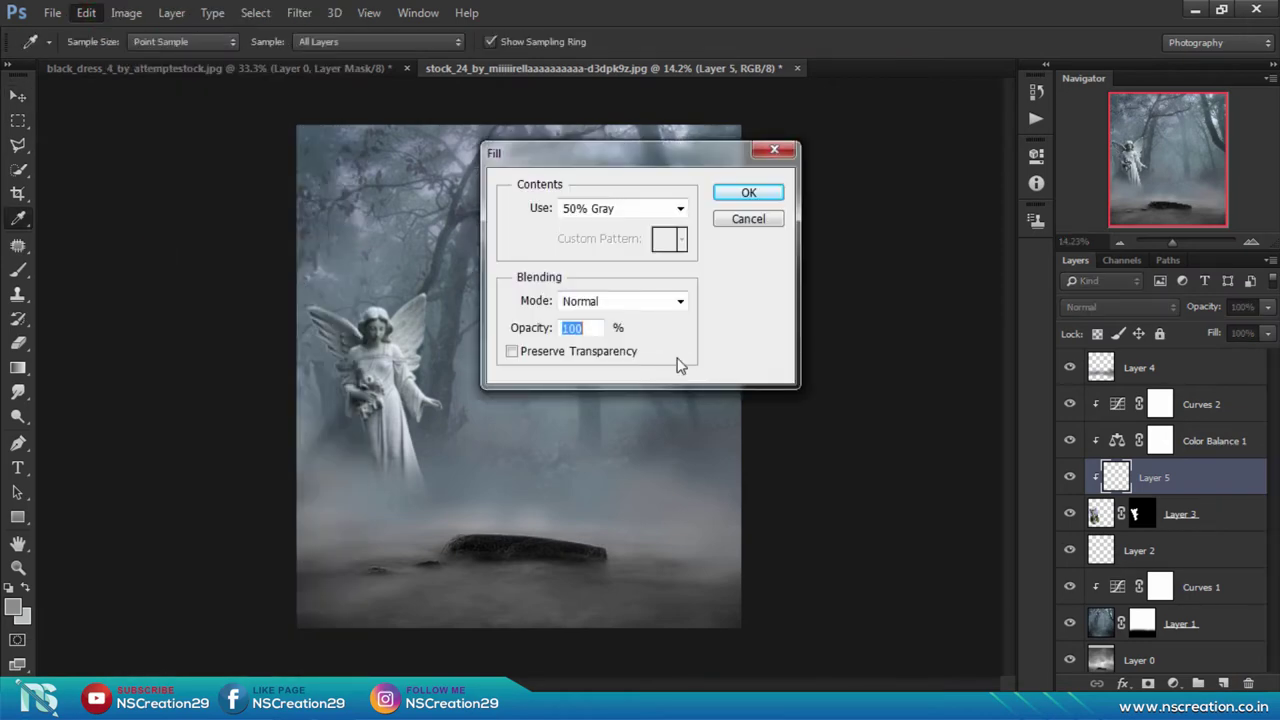
pyautogui.click(728, 193)
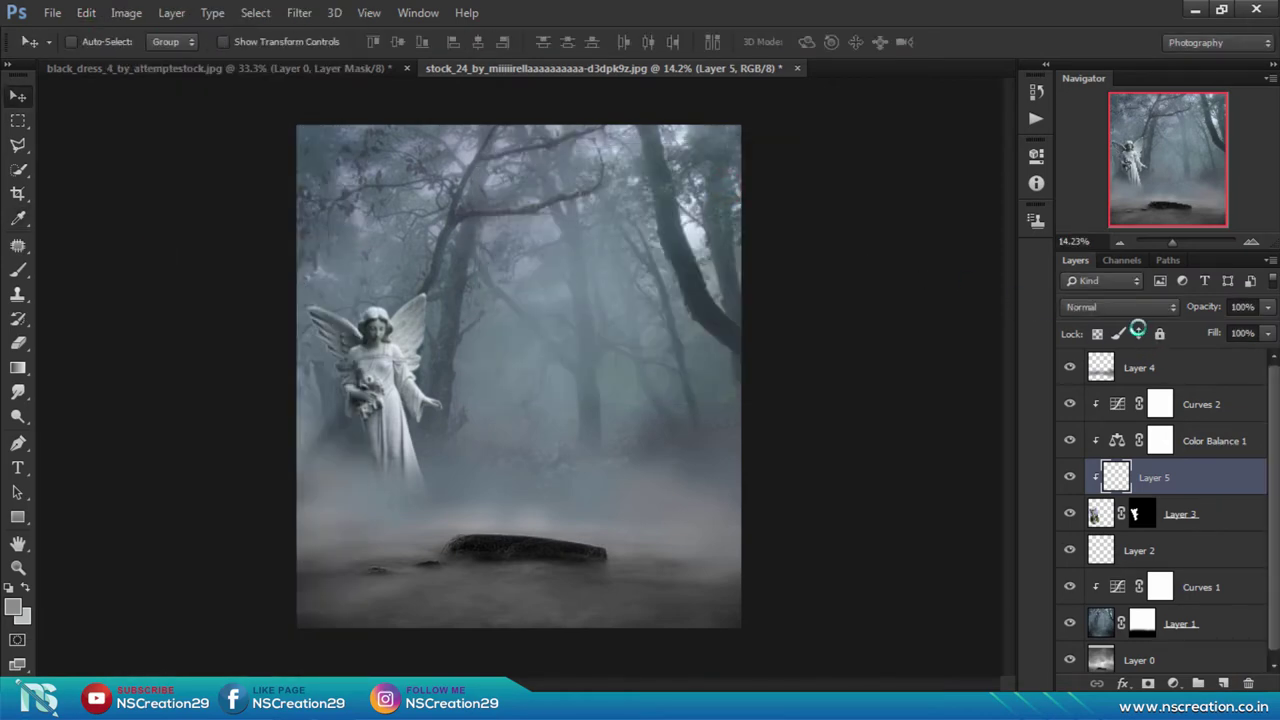
pyautogui.click(1126, 305)
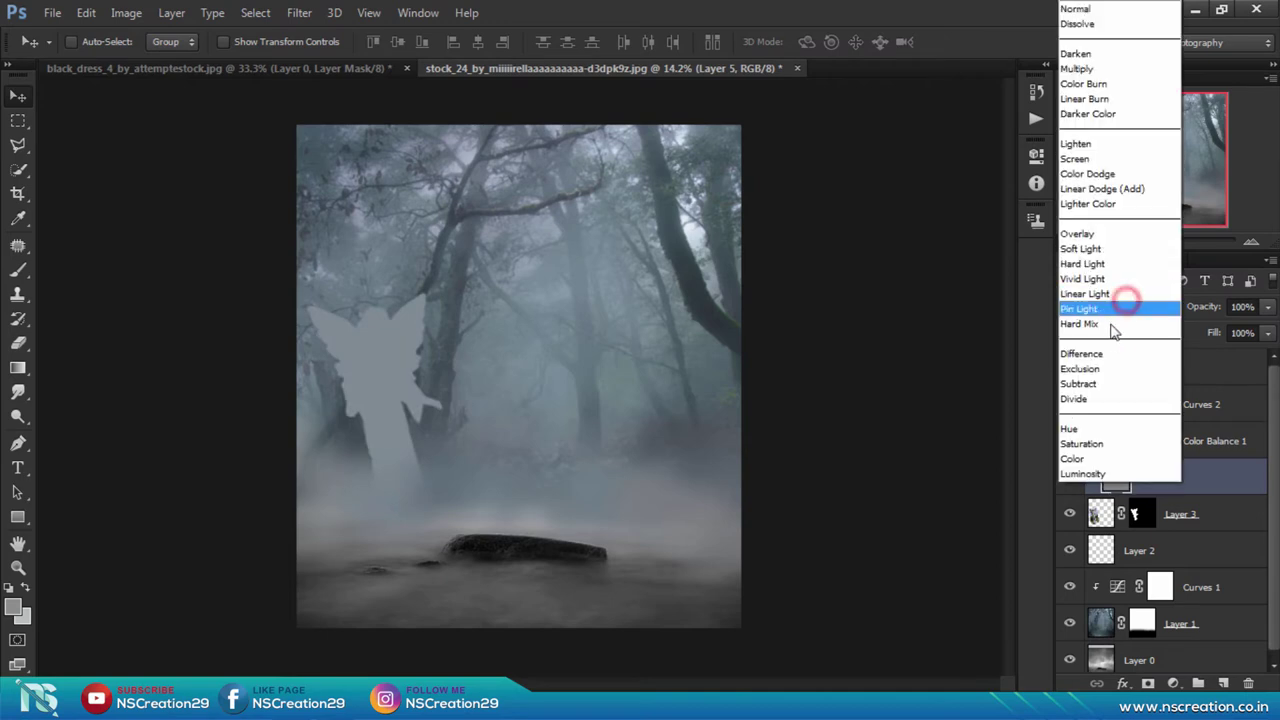
pyautogui.click(1080, 234)
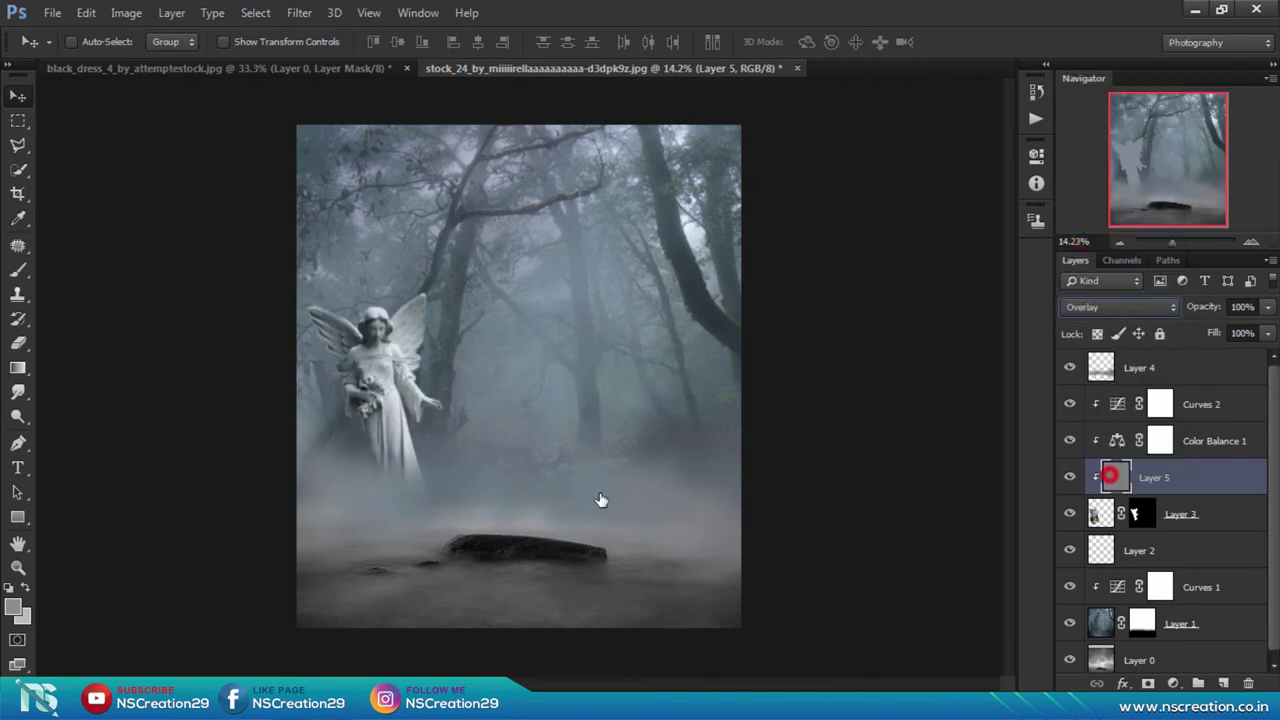
# Burn darker shading over the angel's wings, head, right hand and the surrounding fog
pyautogui.click(20, 418)
pyautogui.rightClick(30, 424)
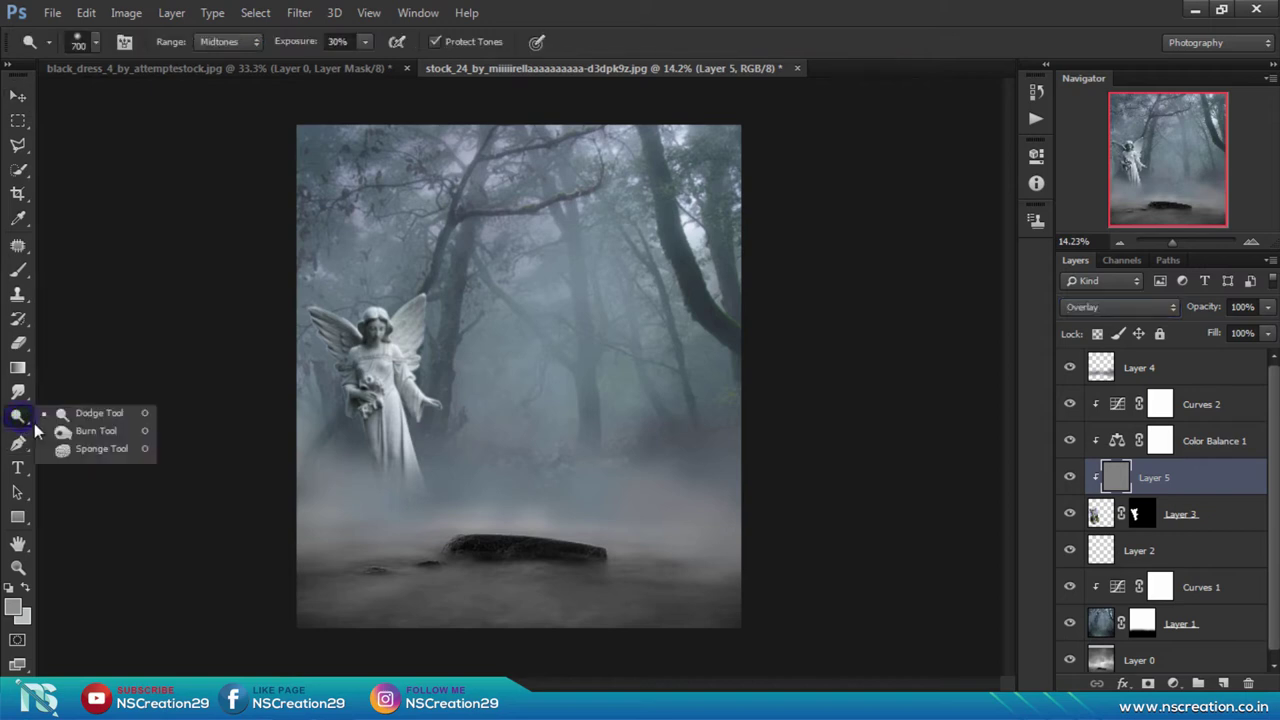
pyautogui.click(76, 432)
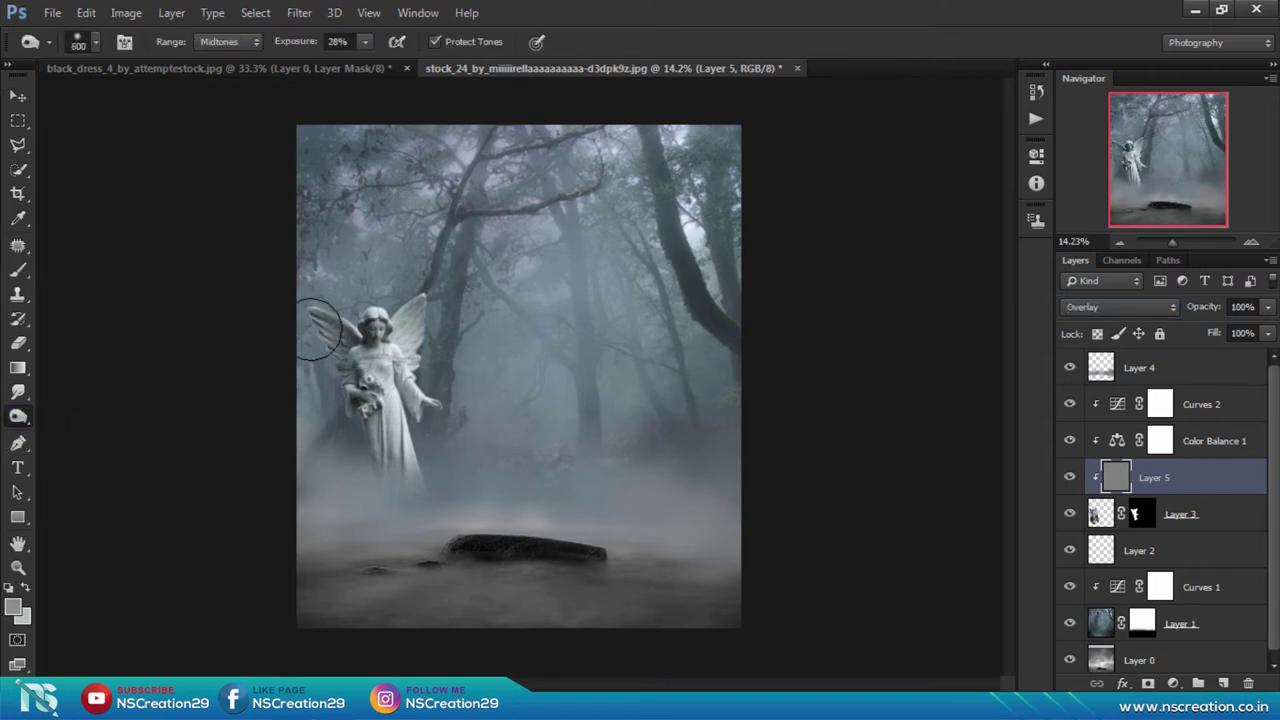
pyautogui.moveTo(320, 330)
pyautogui.mouseDown()
pyautogui.moveTo(308, 370)
pyautogui.moveTo(345, 440)
pyautogui.moveTo(346, 360)
pyautogui.mouseUp()
pyautogui.moveTo(350, 462); pyautogui.dragTo(373, 508)
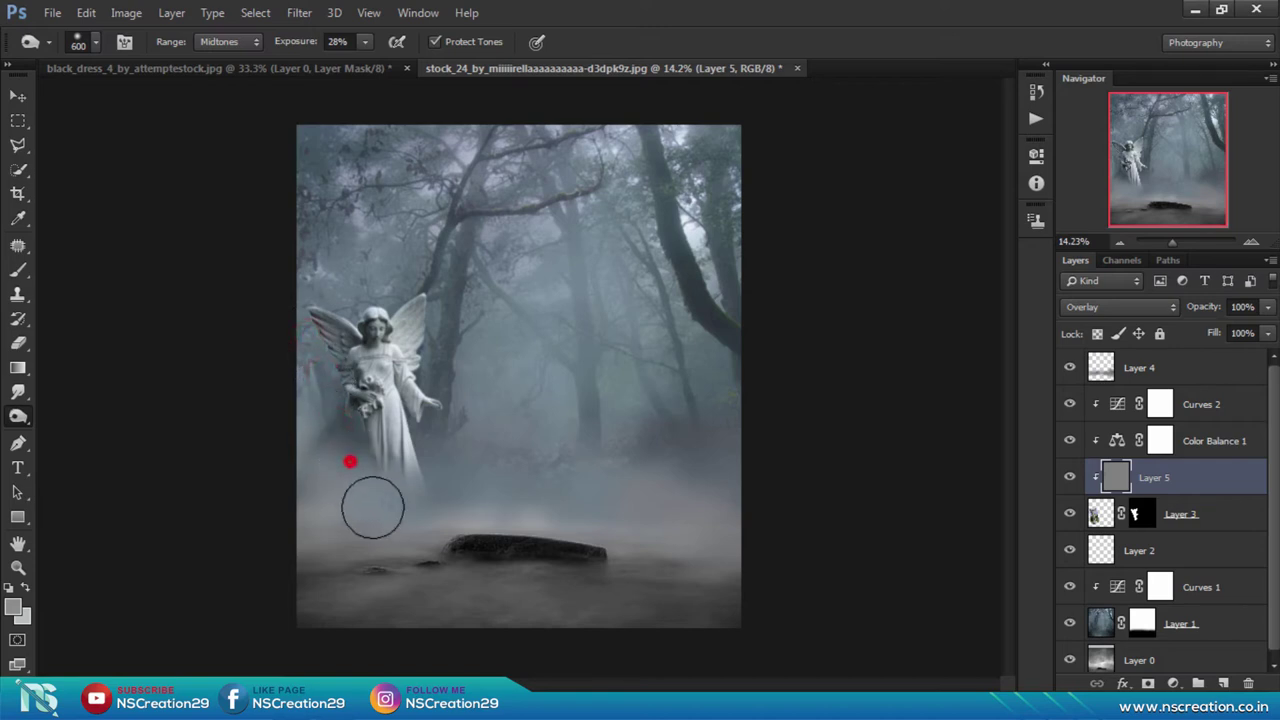
pyautogui.moveTo(352, 445)
pyautogui.mouseDown()
pyautogui.moveTo(327, 385)
pyautogui.moveTo(355, 298)
pyautogui.mouseUp()
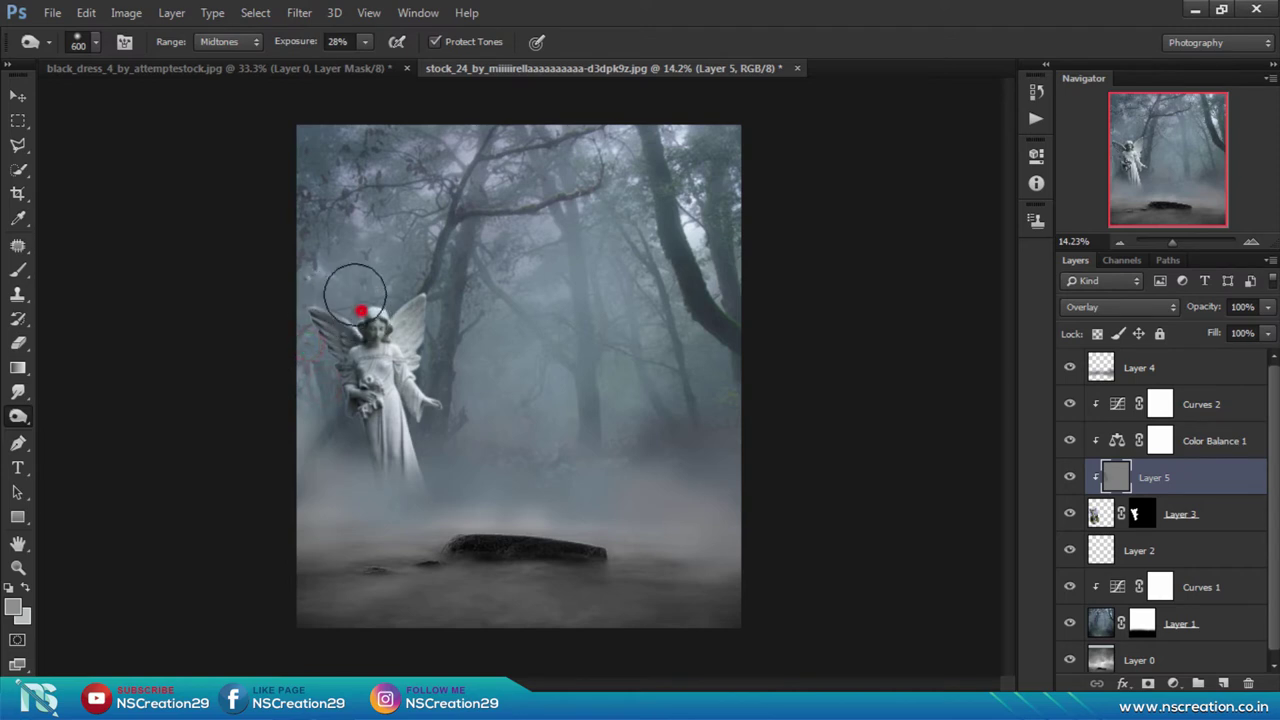
pyautogui.moveTo(388, 460)
pyautogui.mouseDown()
pyautogui.moveTo(417, 516)
pyautogui.moveTo(409, 505)
pyautogui.moveTo(343, 528)
pyautogui.mouseUp()
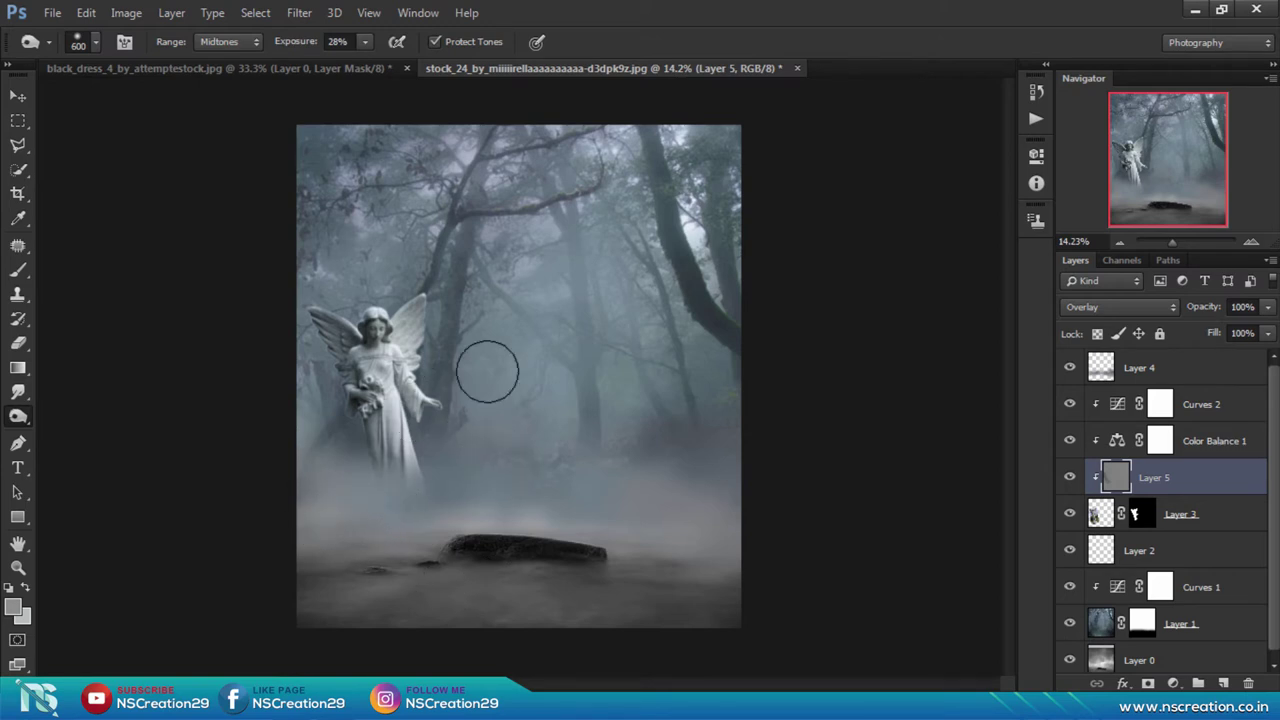
pyautogui.moveTo(434, 291)
pyautogui.mouseDown()
pyautogui.moveTo(368, 297)
pyautogui.moveTo(426, 298)
pyautogui.mouseUp()
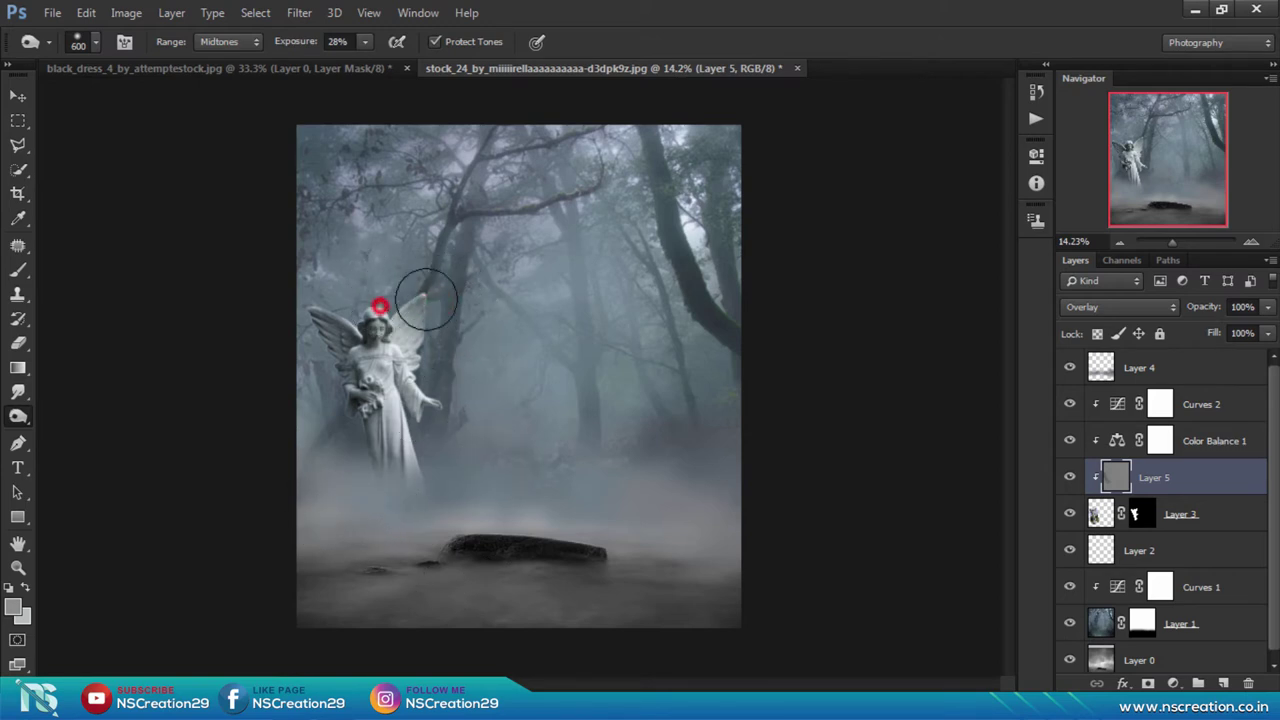
pyautogui.moveTo(423, 351)
pyautogui.mouseDown()
pyautogui.moveTo(471, 391)
pyautogui.moveTo(480, 458)
pyautogui.mouseUp()
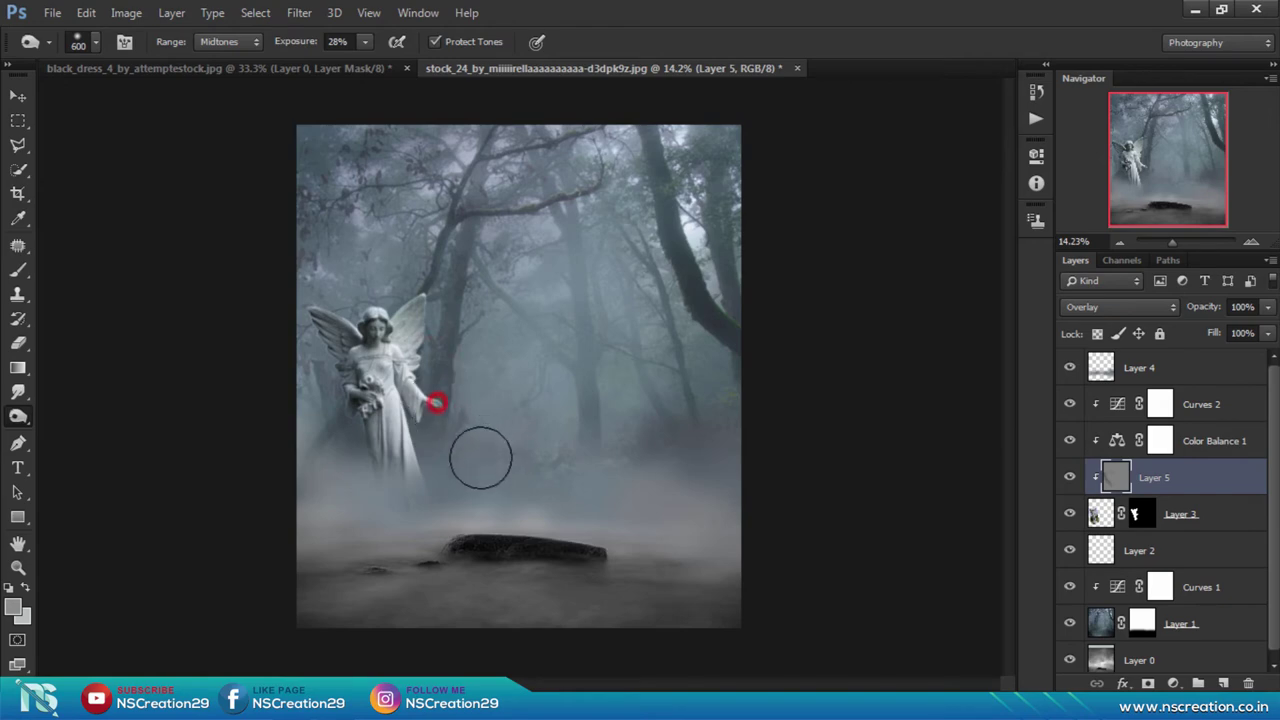
pyautogui.click(16, 97)
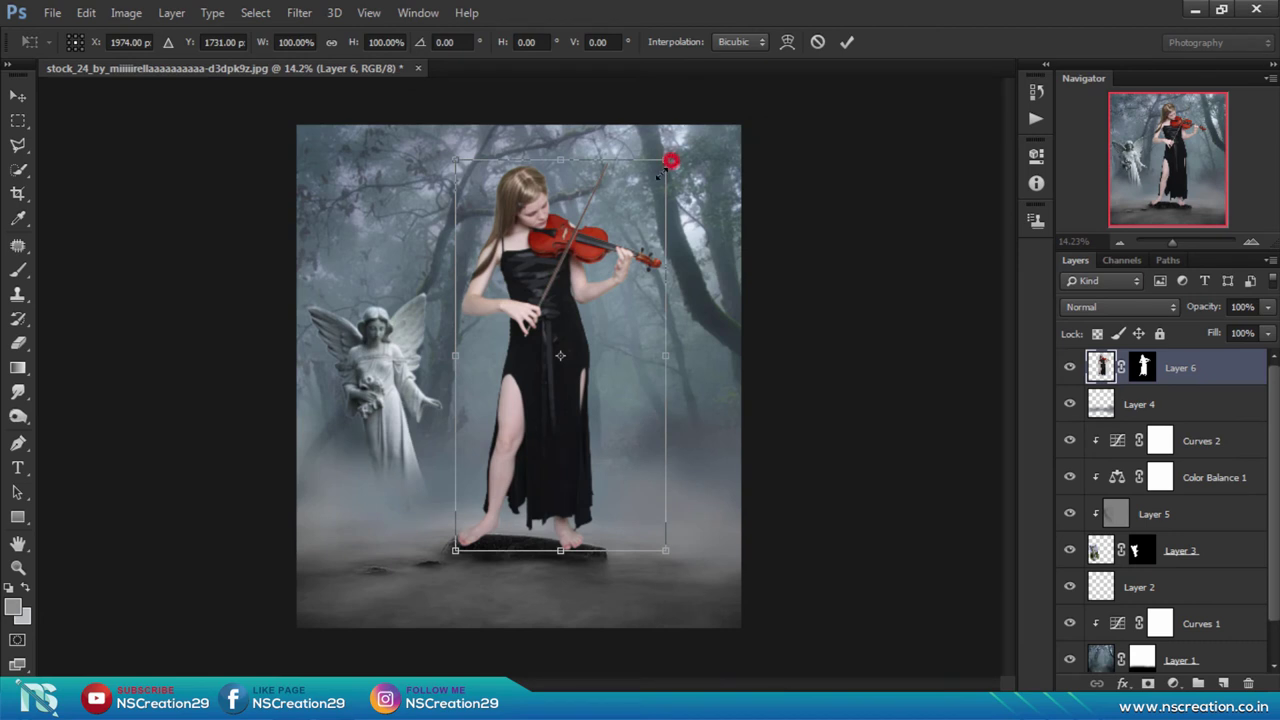
# Scale the violin girl on Layer 6 to 79.21% and place her on the rock
pyautogui.moveTo(660, 172); pyautogui.dragTo(645, 202)
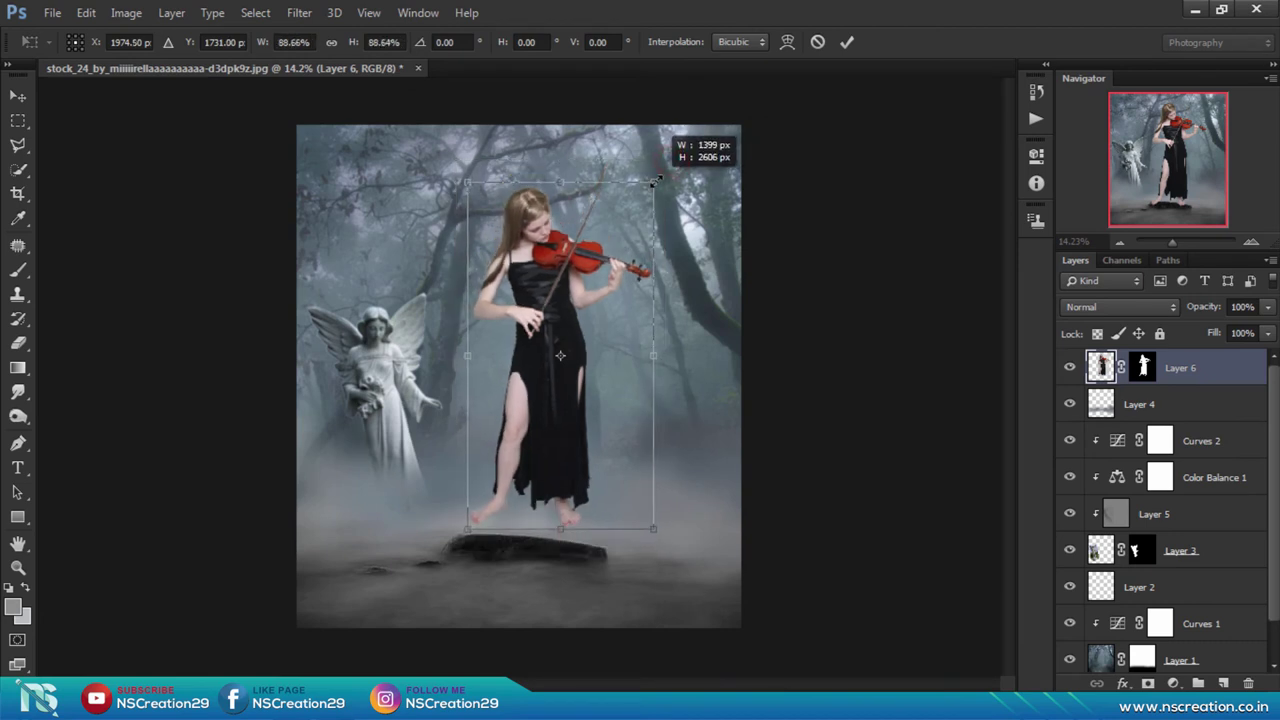
pyautogui.moveTo(544, 324)
pyautogui.mouseDown()
pyautogui.moveTo(552, 372)
pyautogui.moveTo(552, 356)
pyautogui.mouseUp()
pyautogui.moveTo(651, 211); pyautogui.dragTo(638, 228)
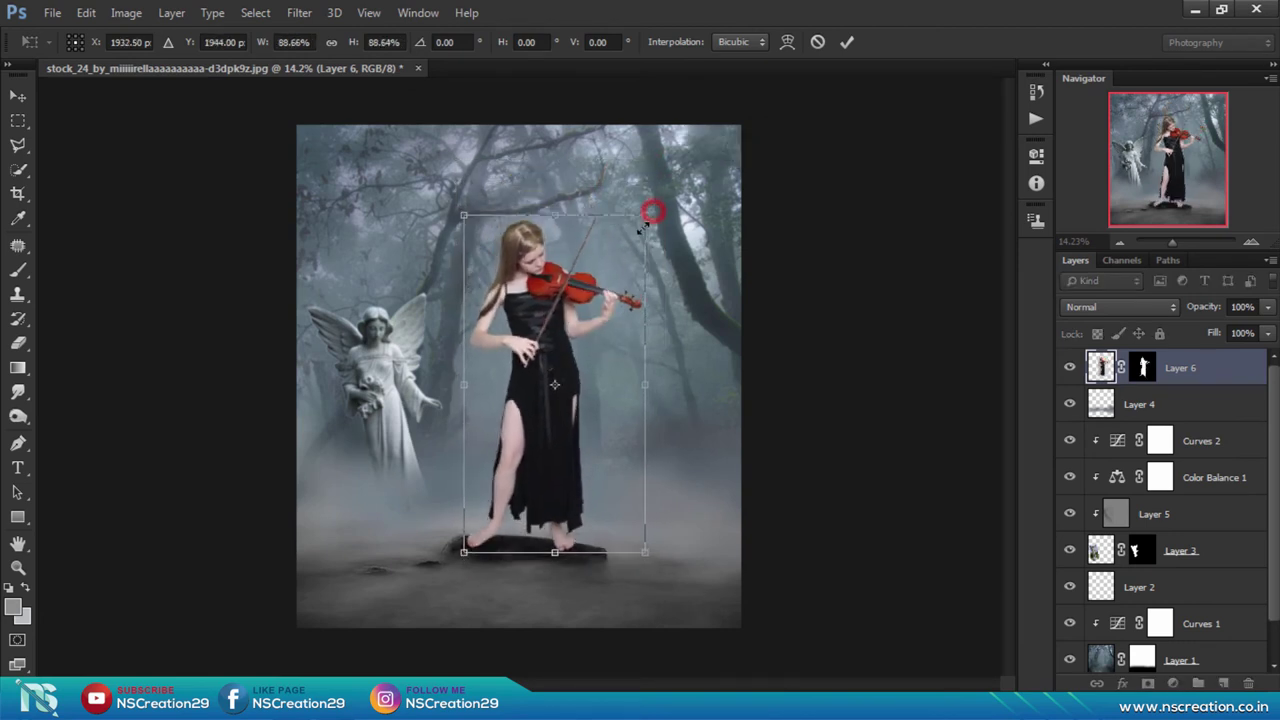
pyautogui.moveTo(546, 320); pyautogui.dragTo(543, 337)
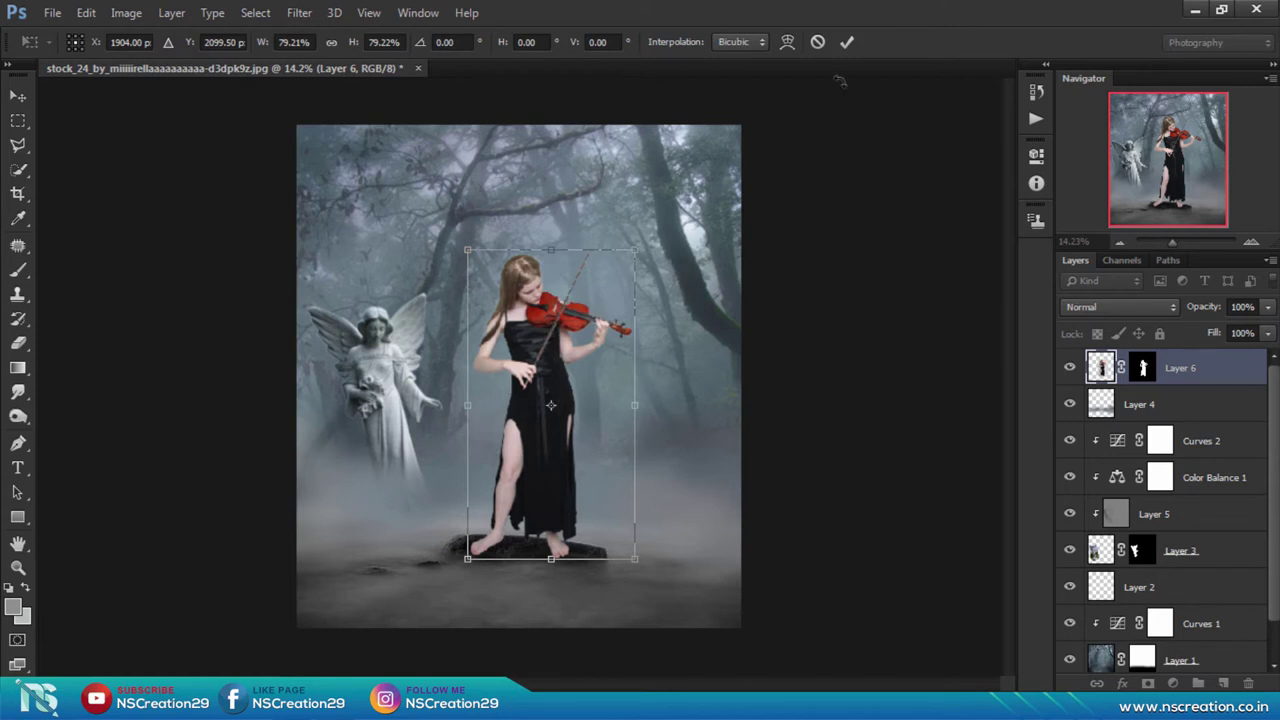
pyautogui.click(846, 42)
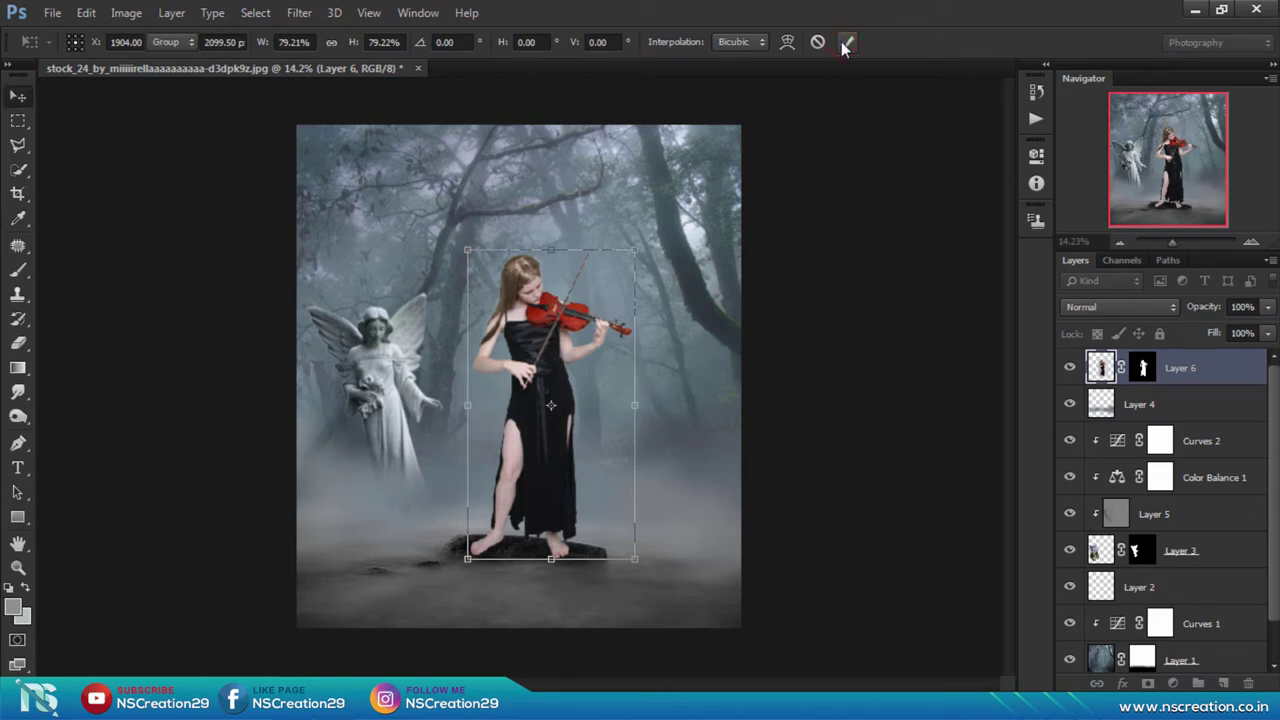
pyautogui.click(845, 43)
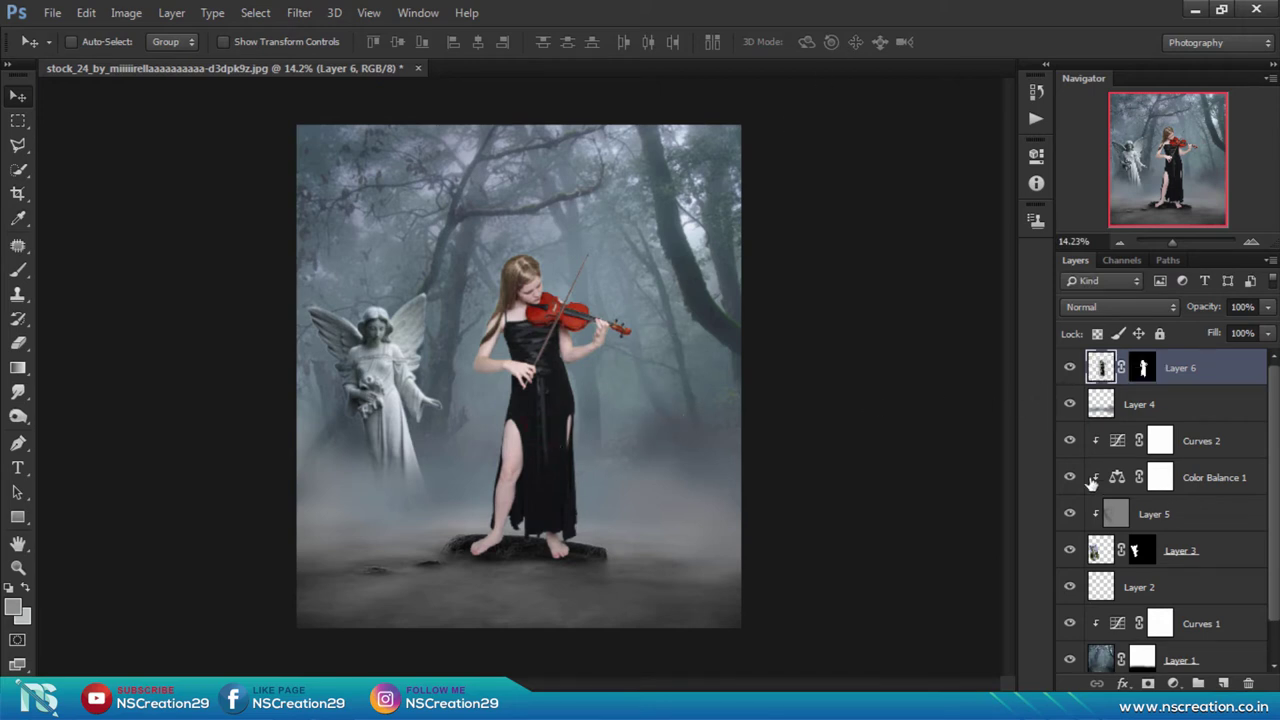
# Stretch the Layer 0 forest background upward to 106.30% height with Free Transform
pyautogui.scroll(-1, 1276, 470)
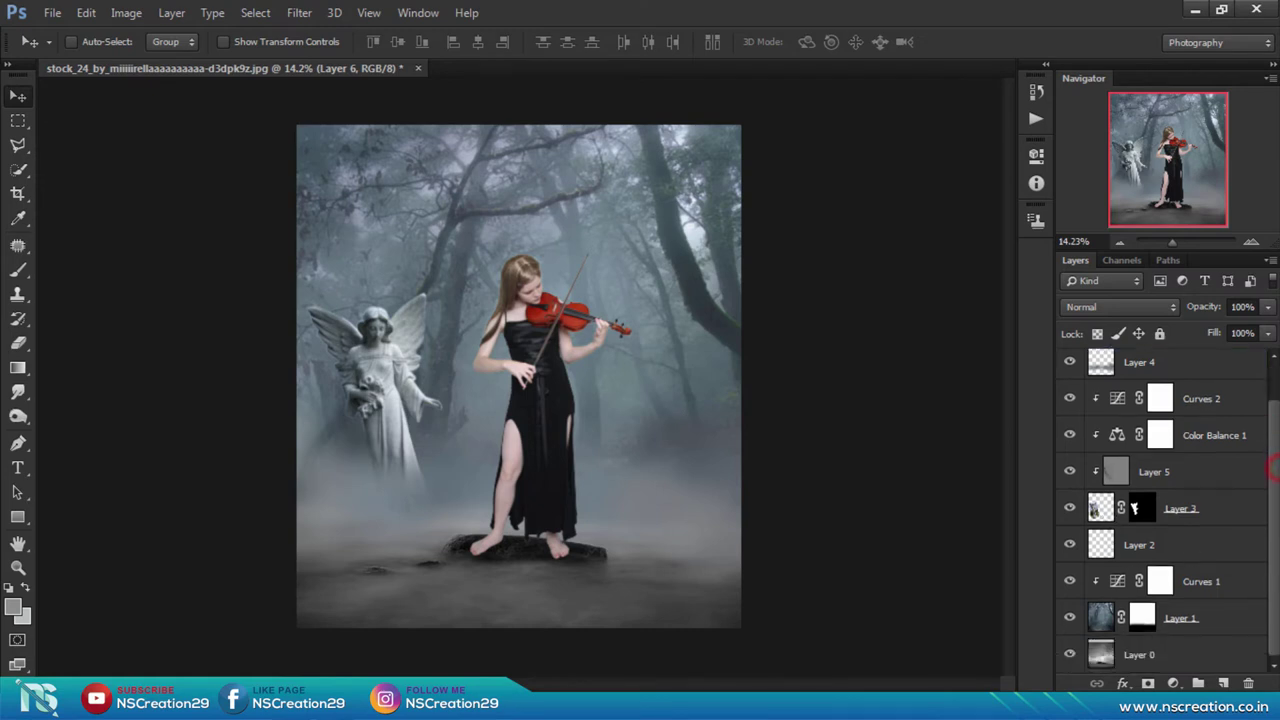
pyautogui.click(1100, 655)
pyautogui.hotkey('ctrl', 't')
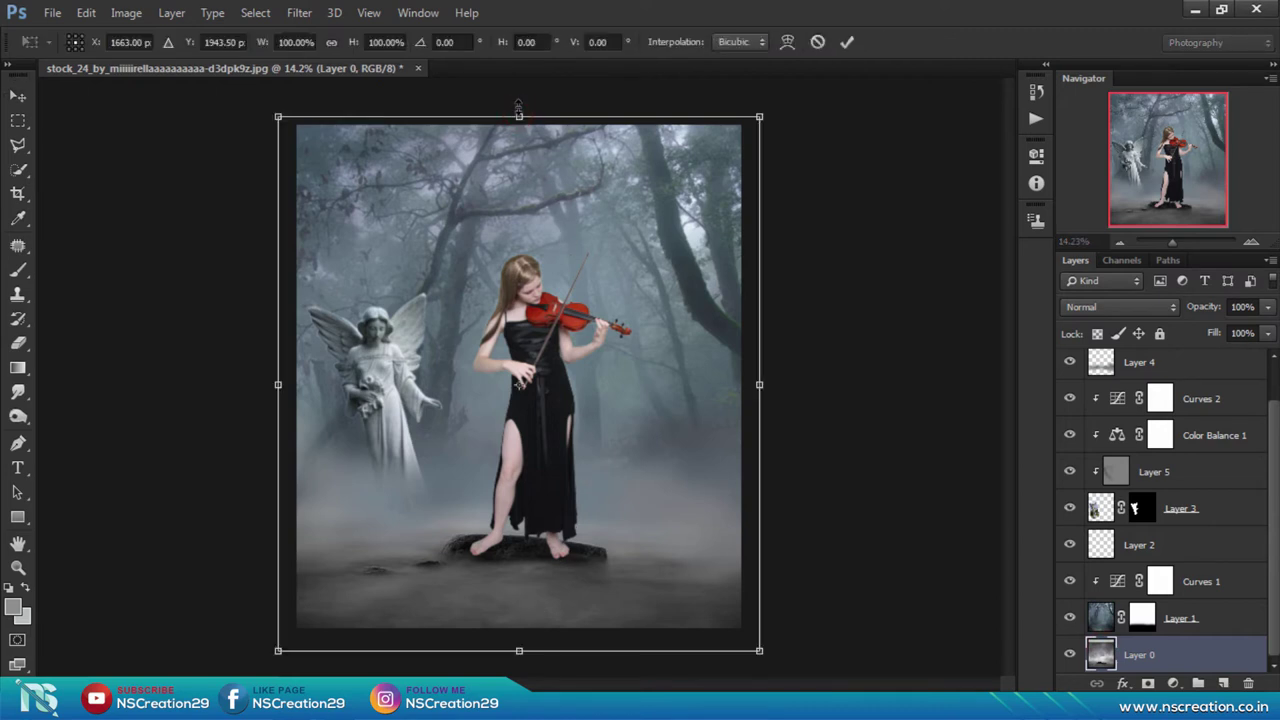
pyautogui.moveTo(518, 105); pyautogui.dragTo(518, 88)
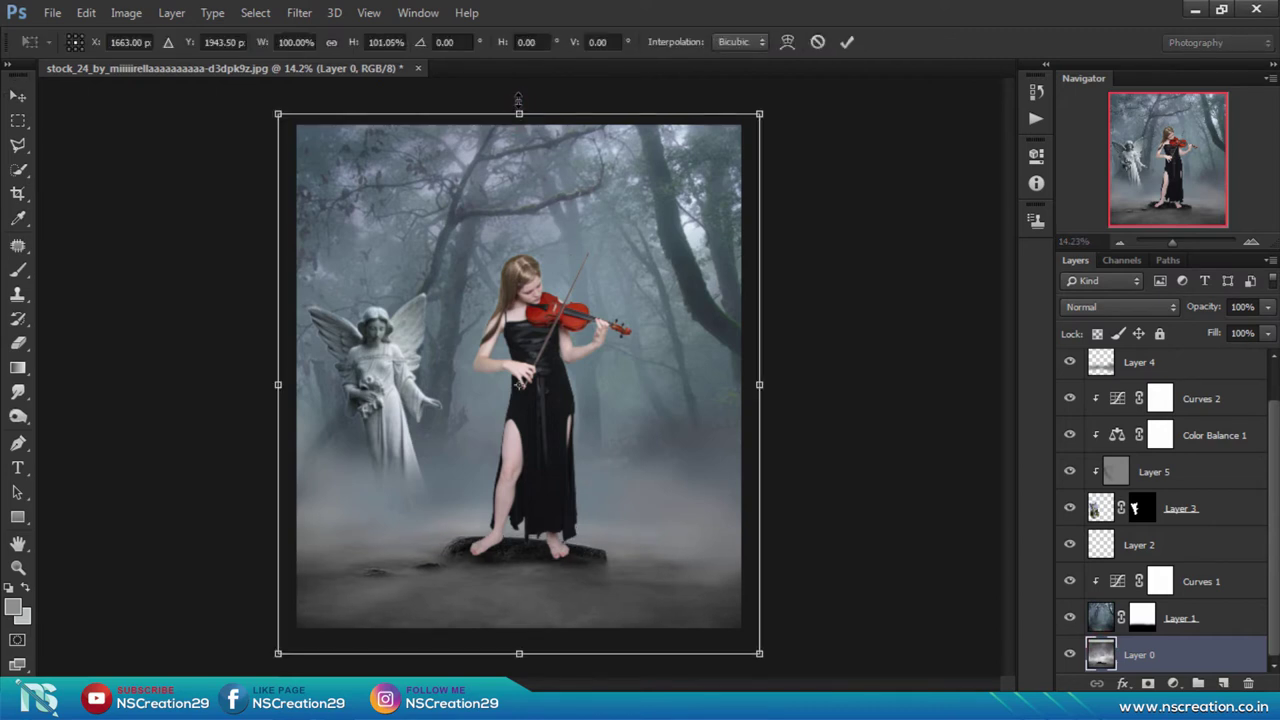
pyautogui.click(842, 42)
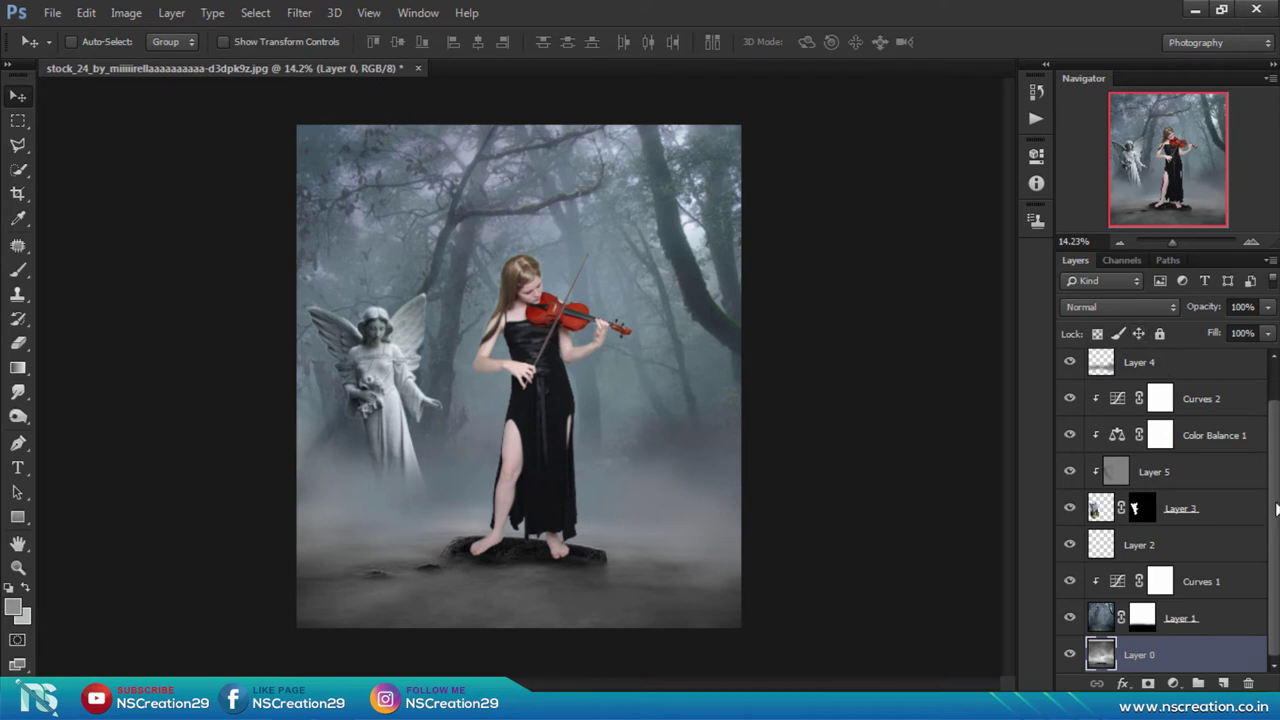
pyautogui.scroll(1, 1277, 540)
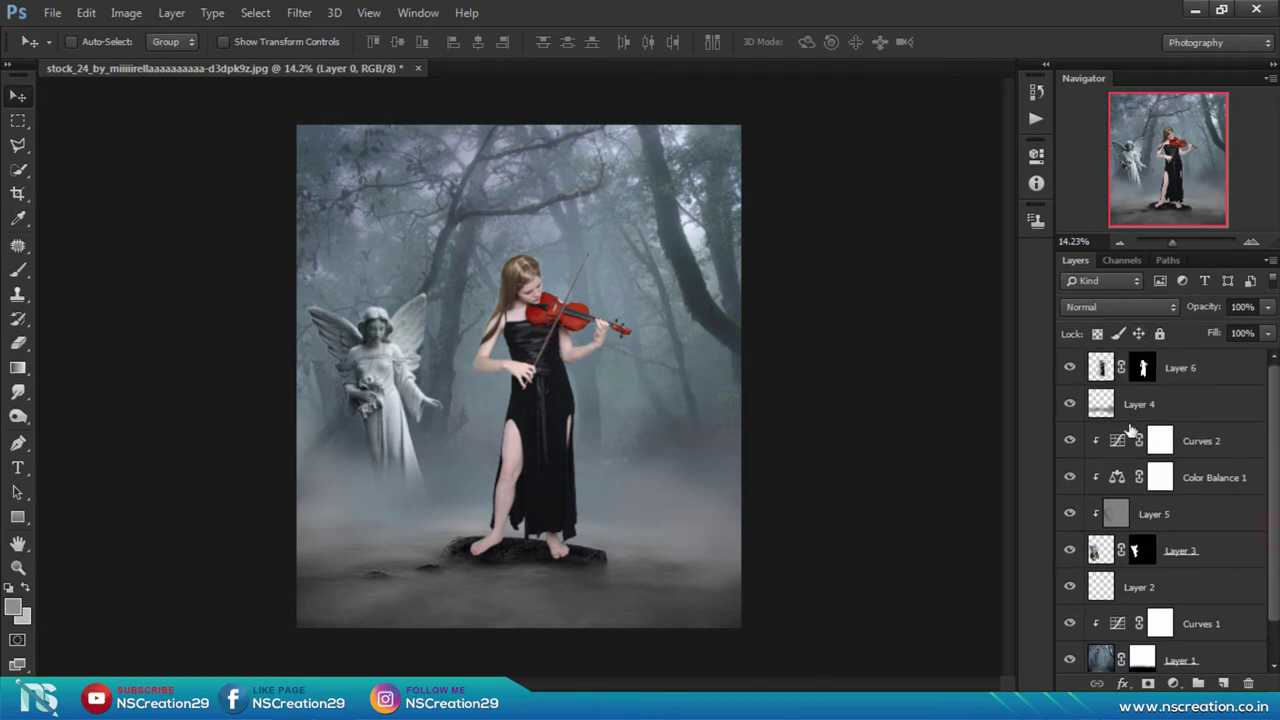
# Add a Curves adjustment clipped to the violin girl's Layer 6 with a brightened midtone point
pyautogui.click(1101, 370)
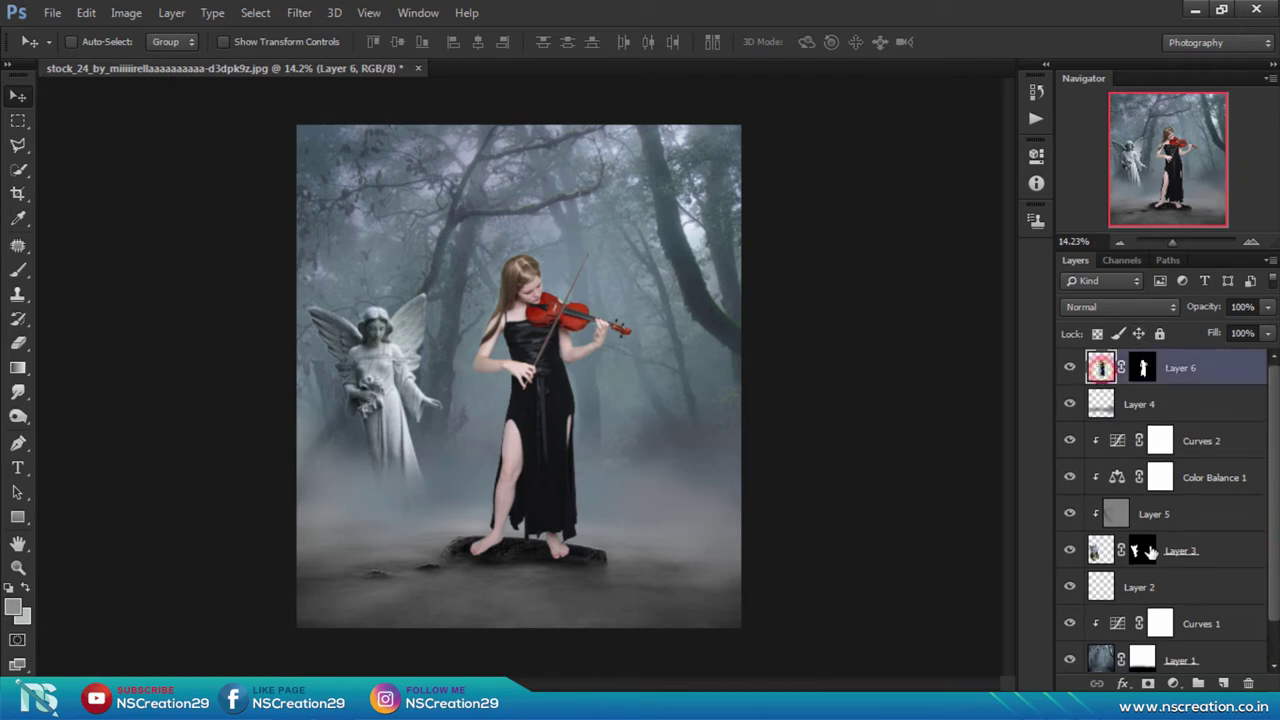
pyautogui.click(1174, 684)
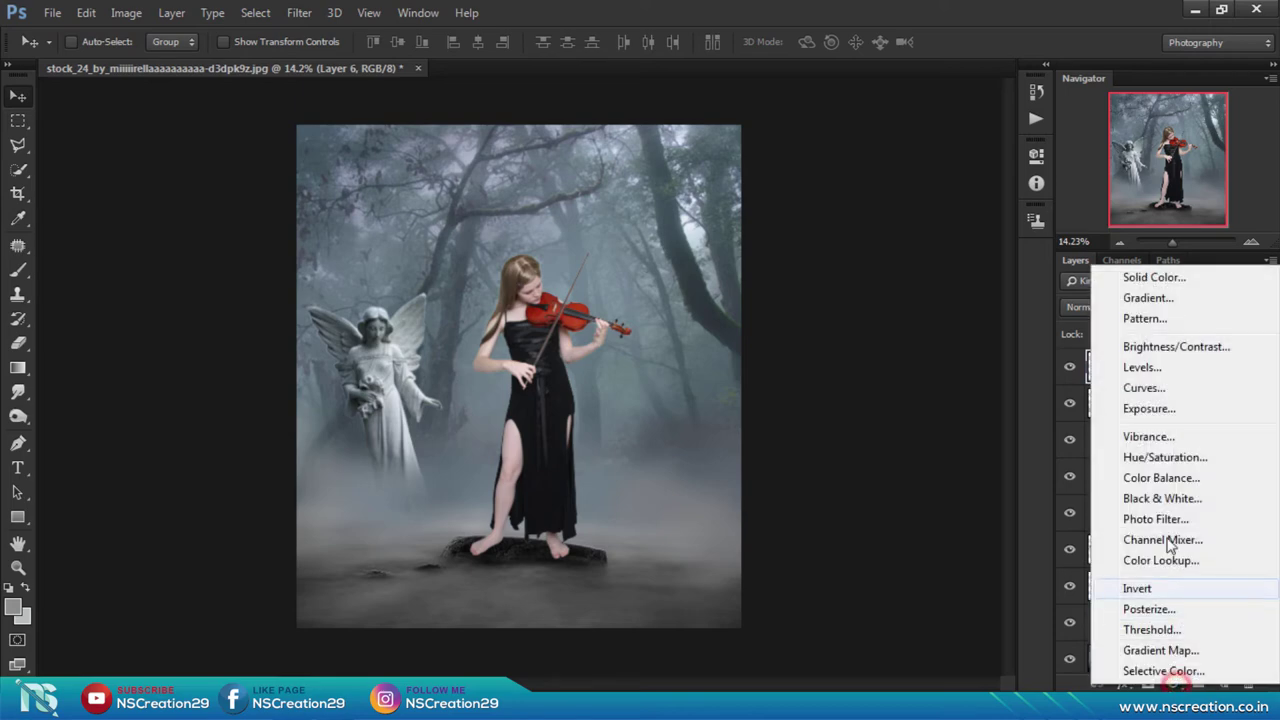
pyautogui.click(1143, 388)
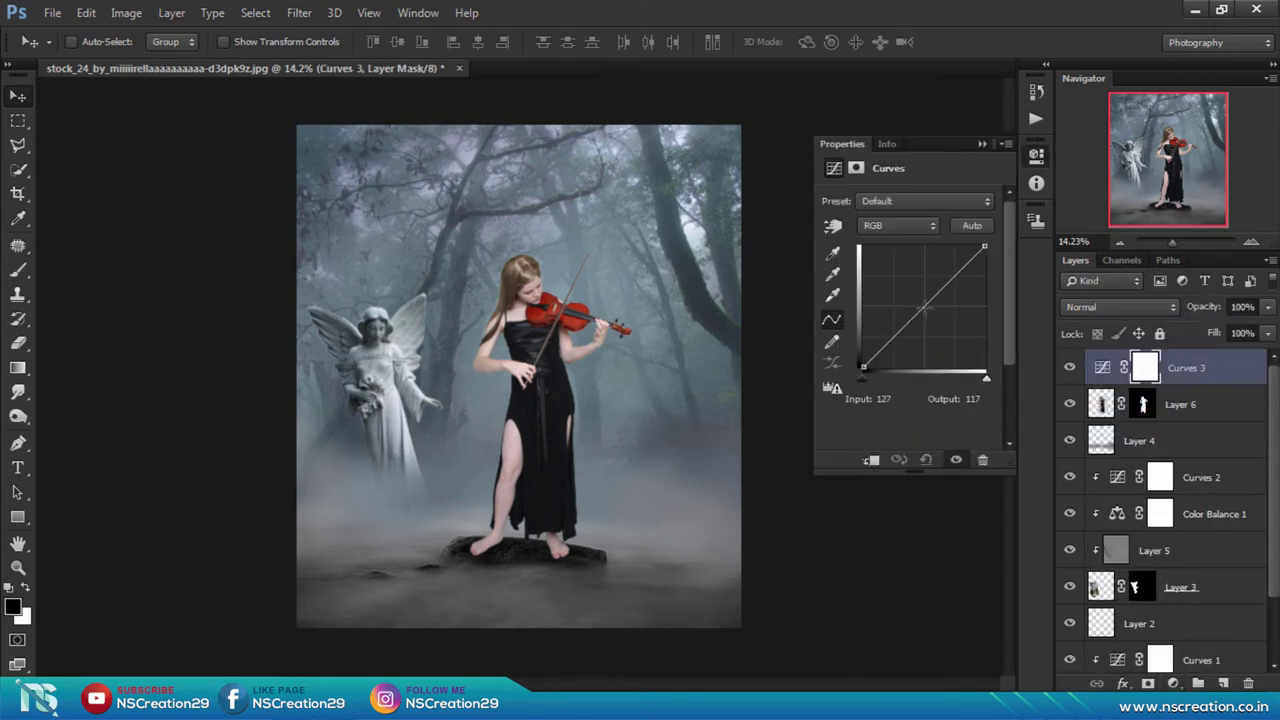
pyautogui.moveTo(926, 310); pyautogui.dragTo(919, 305)
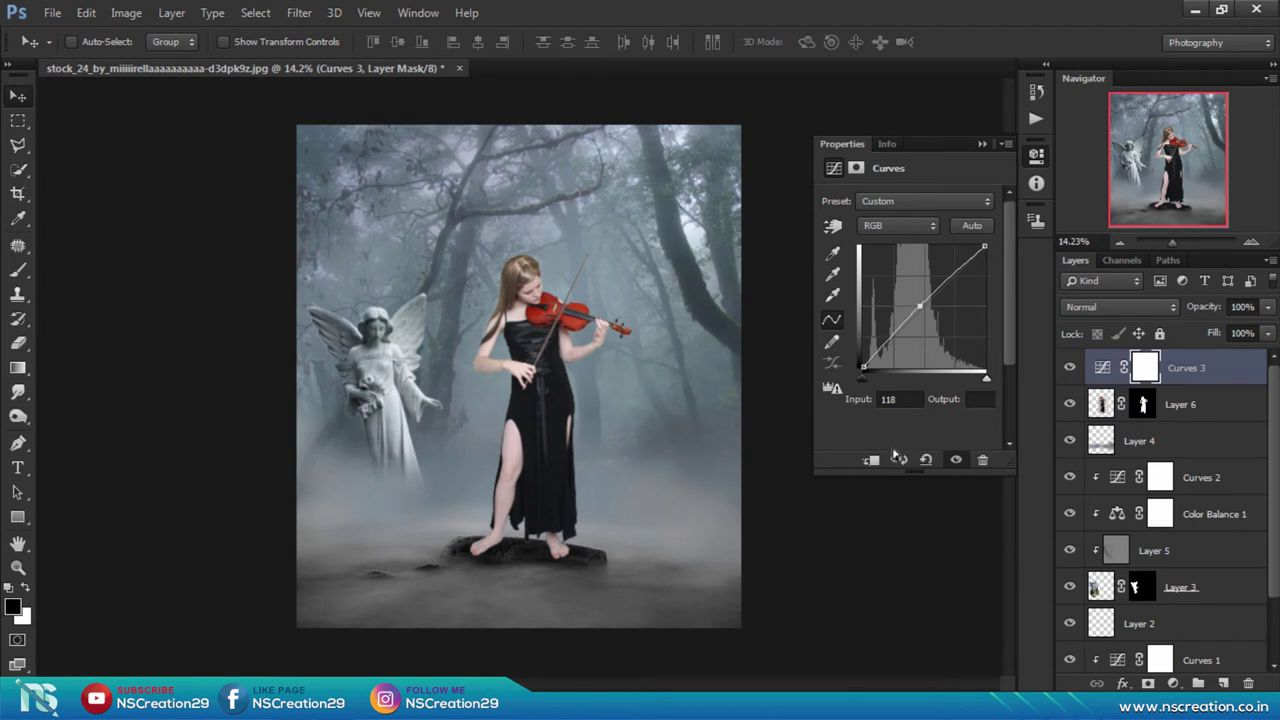
pyautogui.click(871, 459)
pyautogui.click(863, 365)
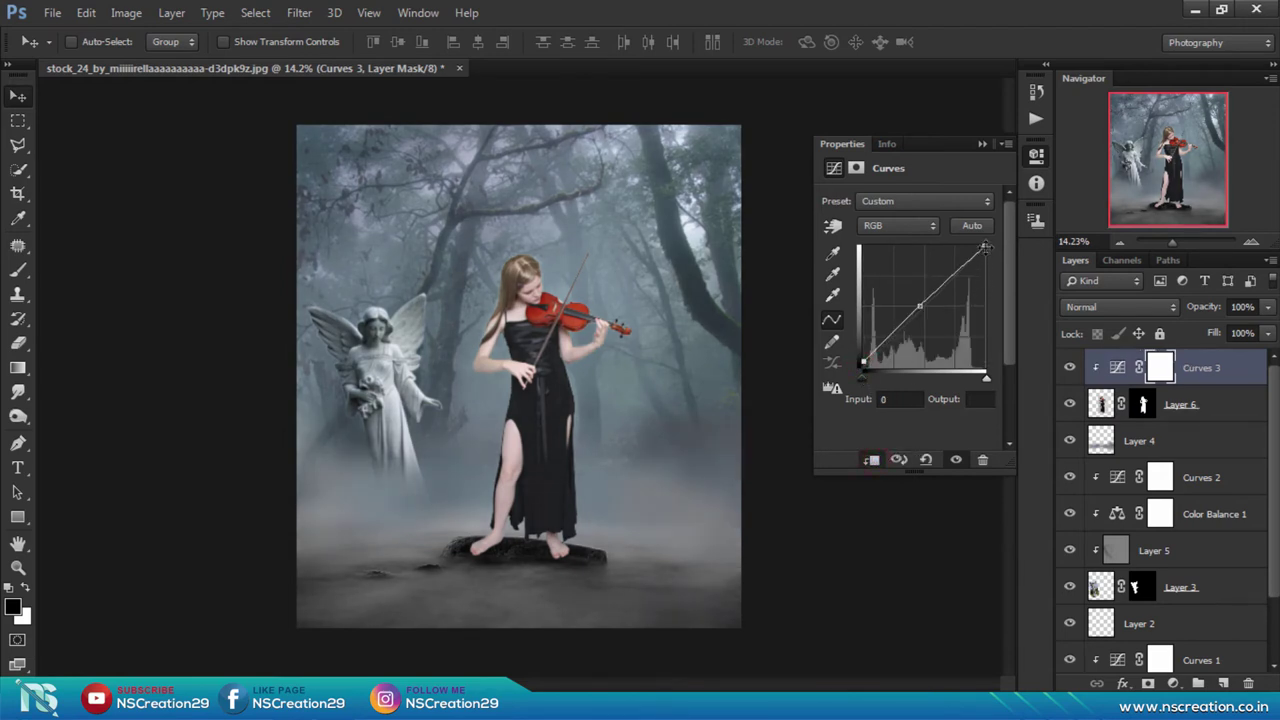
# Tune the girl's curve: white point inward, midtones lifted, then white point eased back
pyautogui.moveTo(985, 248); pyautogui.dragTo(965, 246)
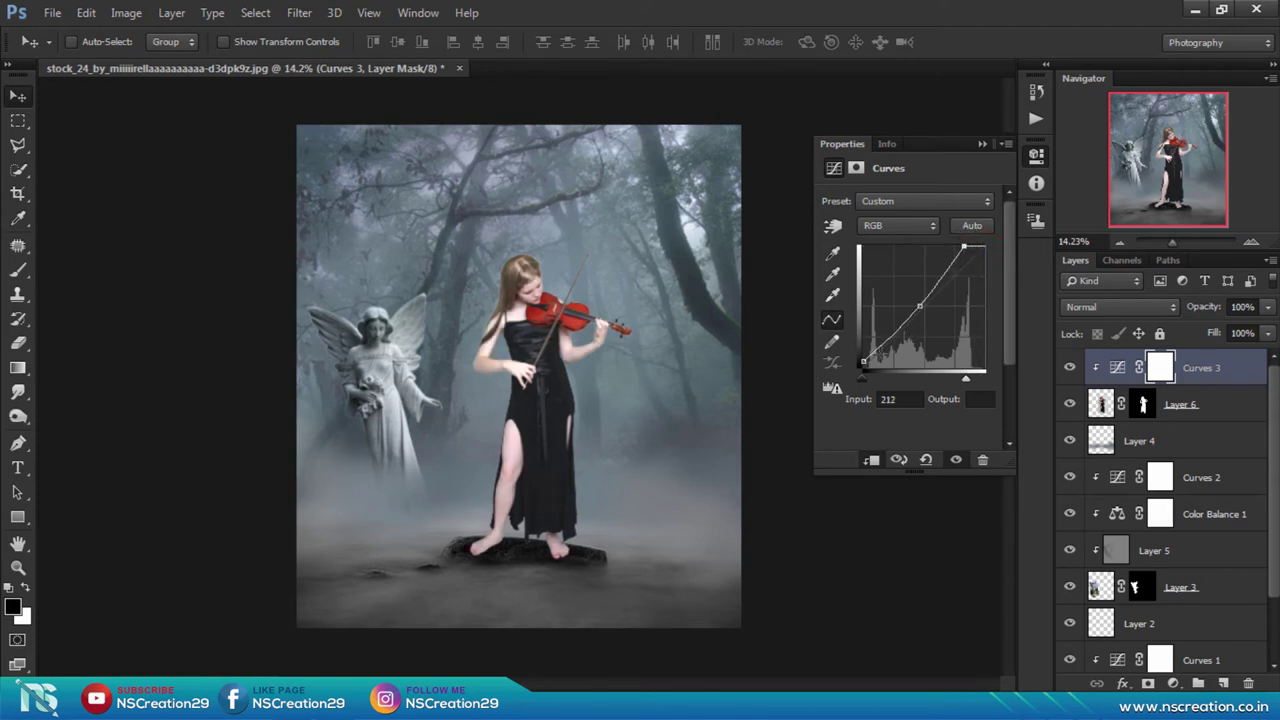
pyautogui.moveTo(864, 362); pyautogui.dragTo(855, 364)
pyautogui.moveTo(915, 309); pyautogui.dragTo(918, 308)
pyautogui.moveTo(961, 246); pyautogui.dragTo(979, 246)
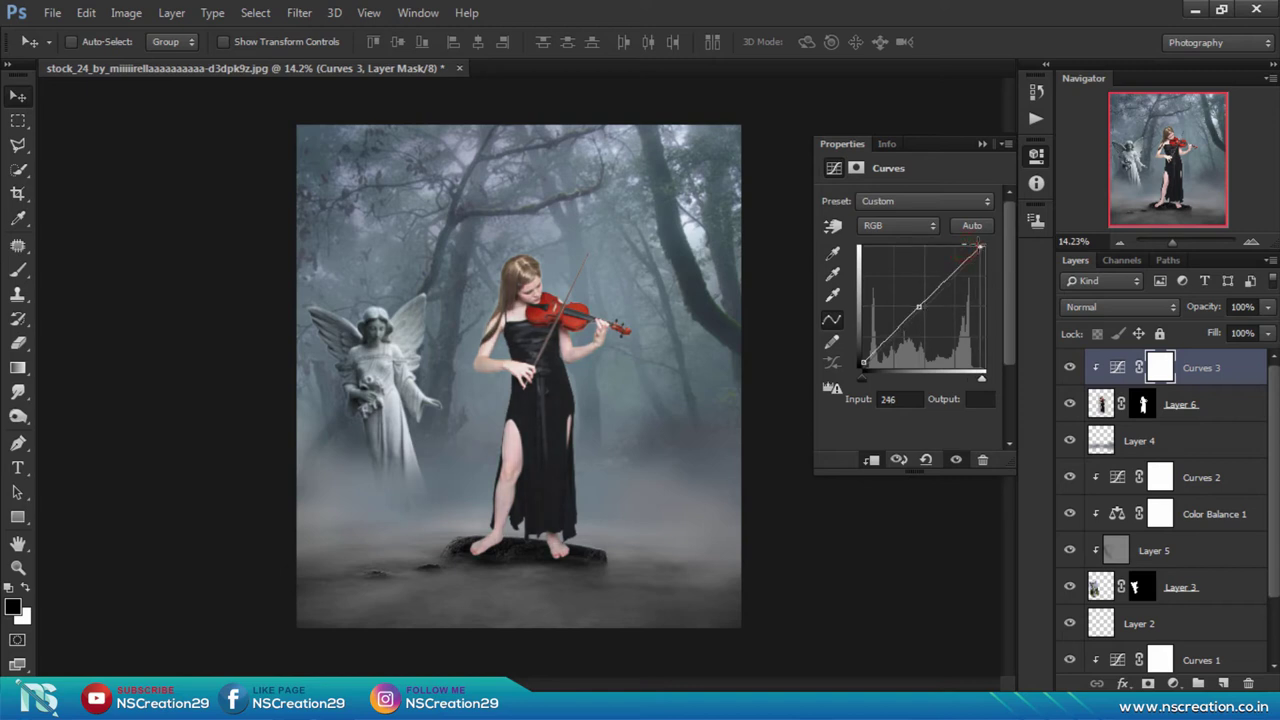
pyautogui.click(985, 144)
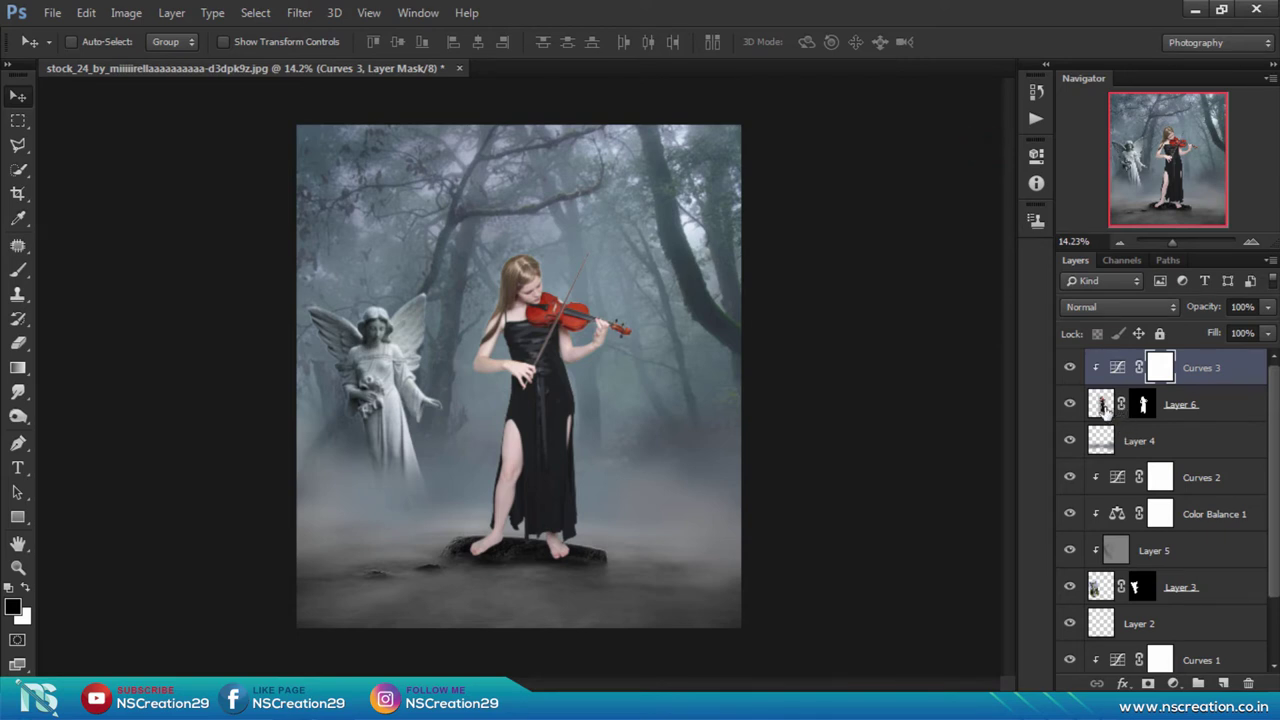
pyautogui.click(1103, 410)
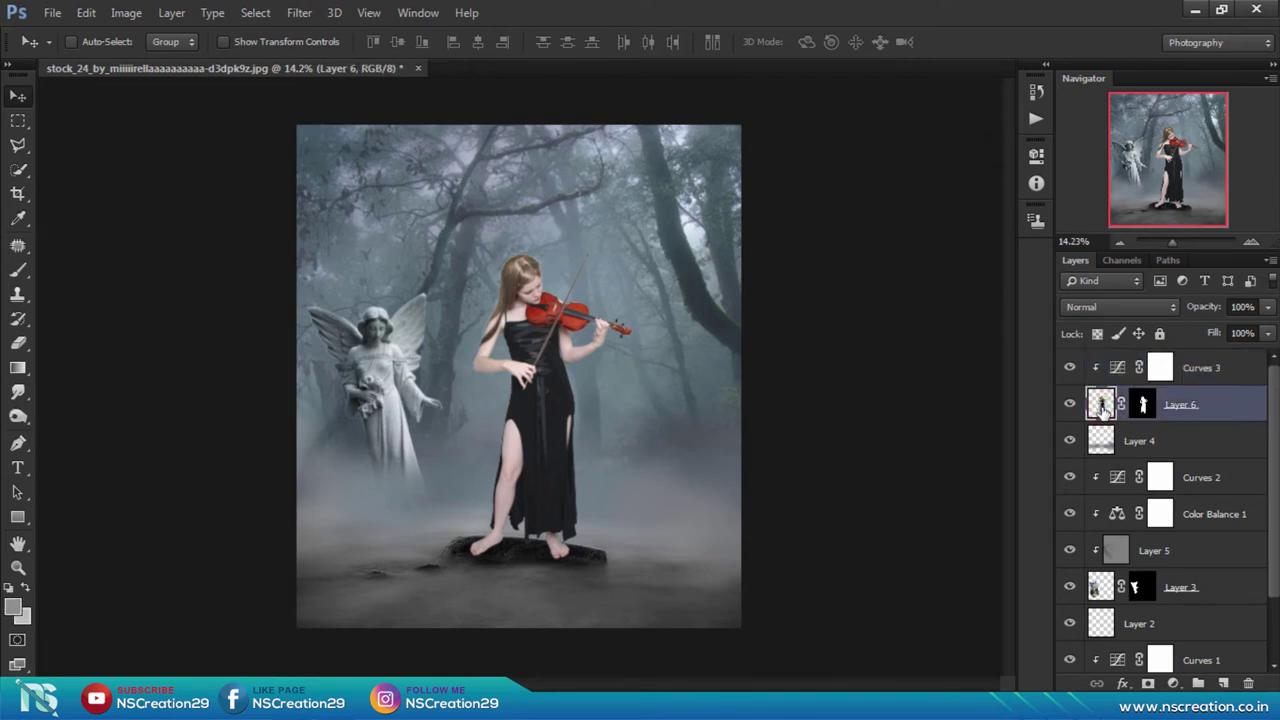
# Add a clipped Color Balance on the girl with midtones Cyan-Red -13 and Yellow-Blue +8
pyautogui.click(1172, 682)
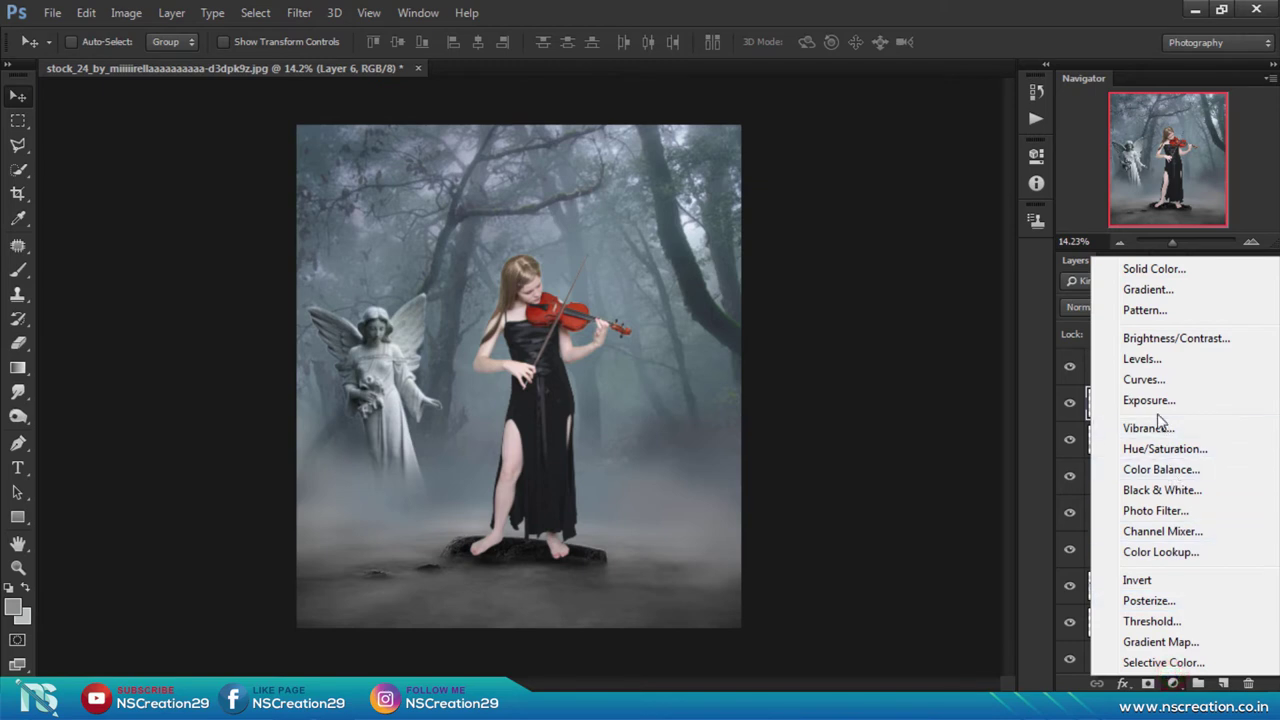
pyautogui.click(1155, 470)
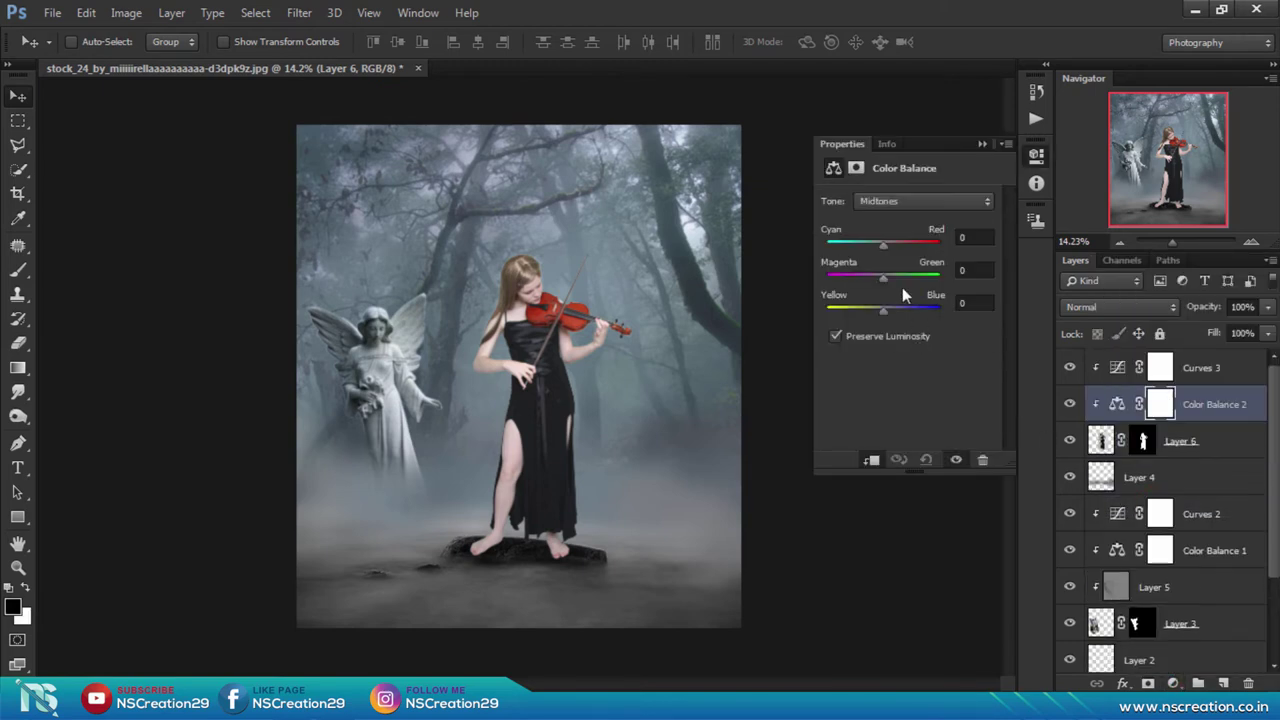
pyautogui.moveTo(885, 311); pyautogui.dragTo(888, 313)
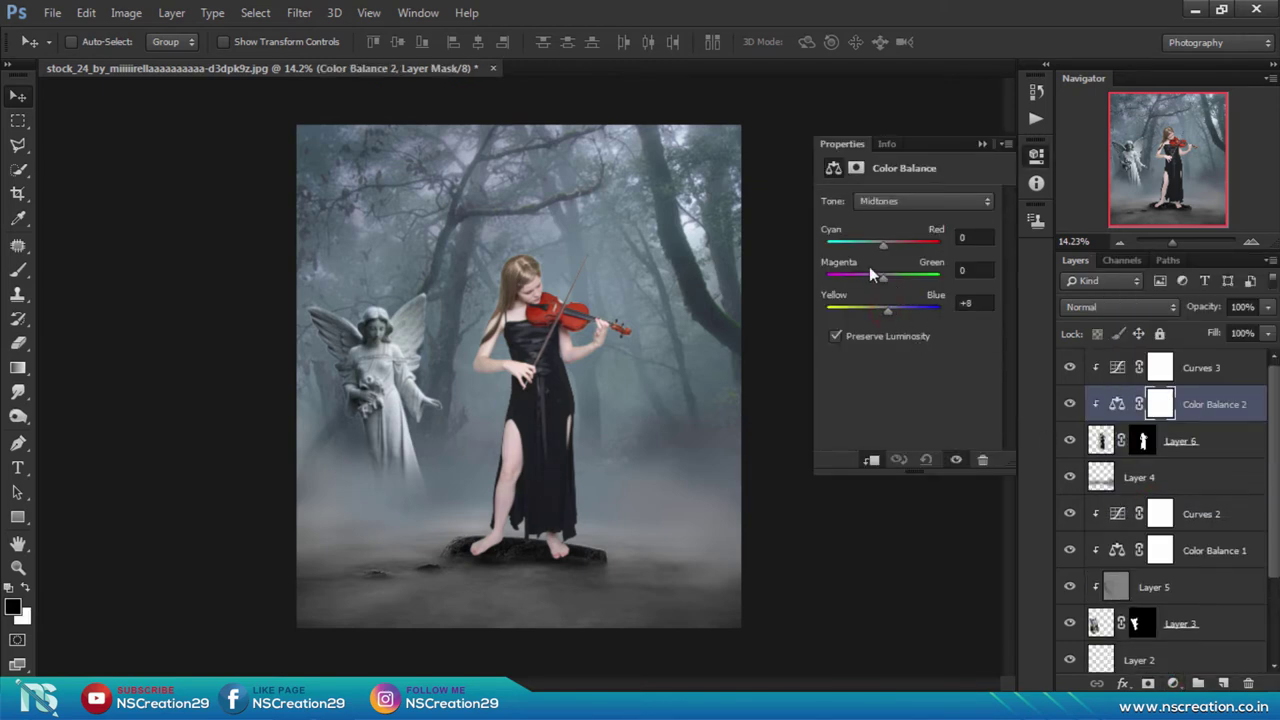
pyautogui.moveTo(882, 244); pyautogui.dragTo(876, 245)
pyautogui.moveTo(876, 243); pyautogui.dragTo(879, 243)
pyautogui.click(982, 144)
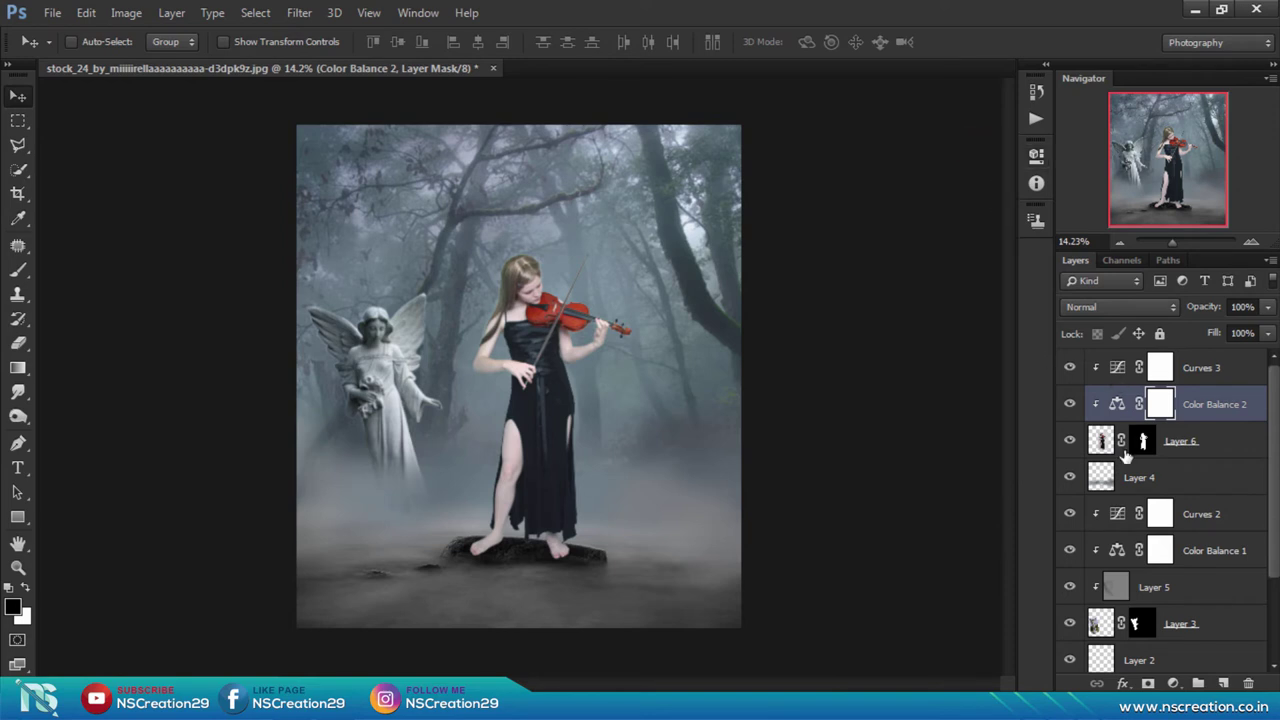
pyautogui.click(1100, 441)
# Create Layer 7 above the girl, fill it with 50% Gray and blend it as Overlay
pyautogui.click(1222, 683)
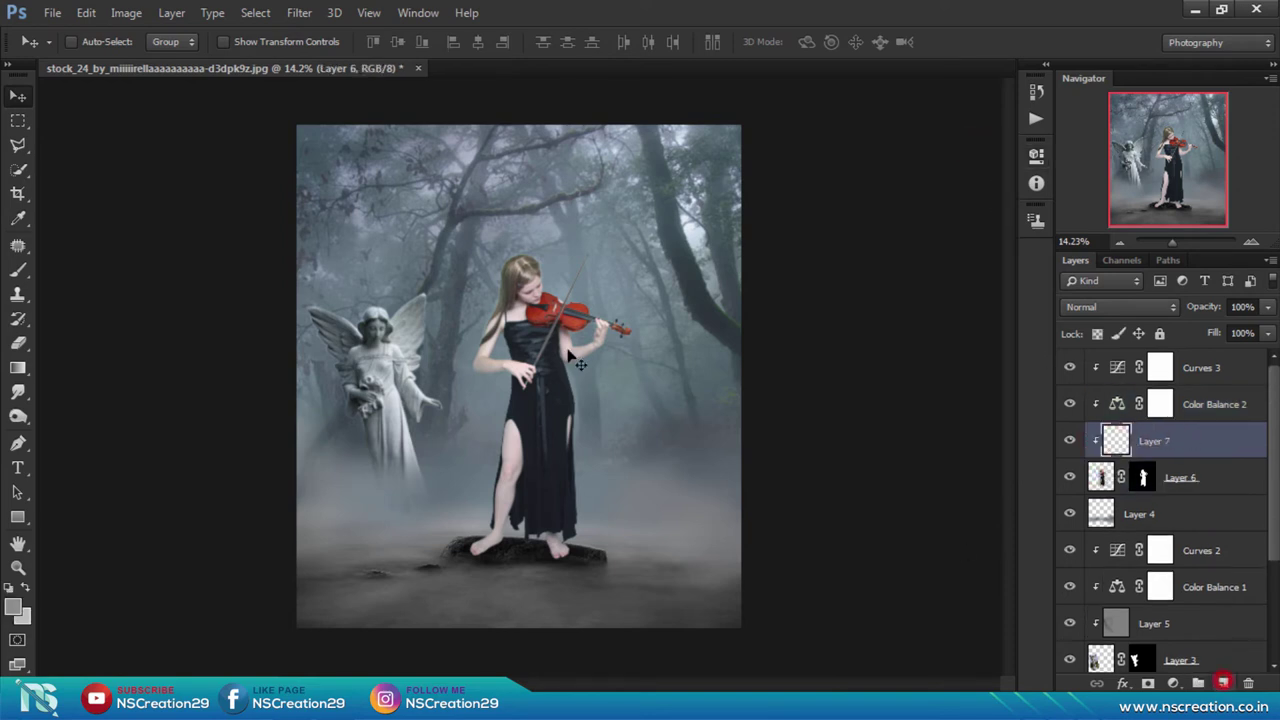
pyautogui.click(86, 13)
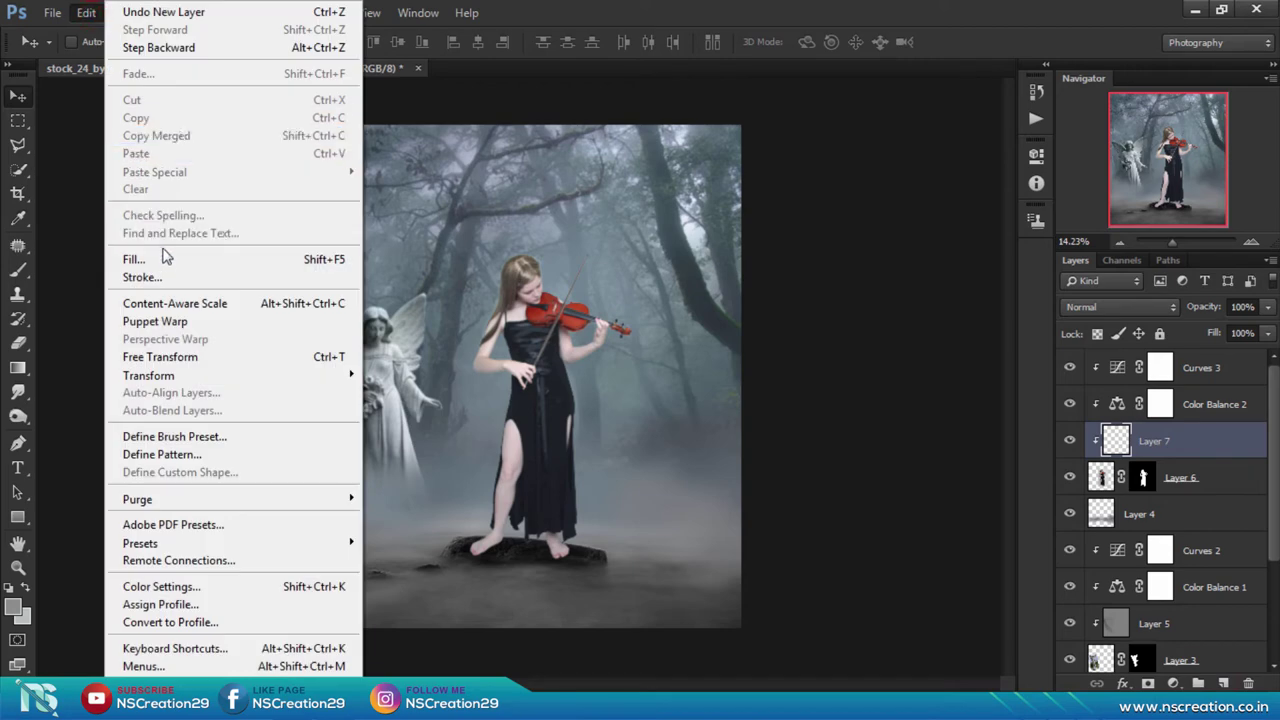
pyautogui.click(162, 257)
pyautogui.click(722, 194)
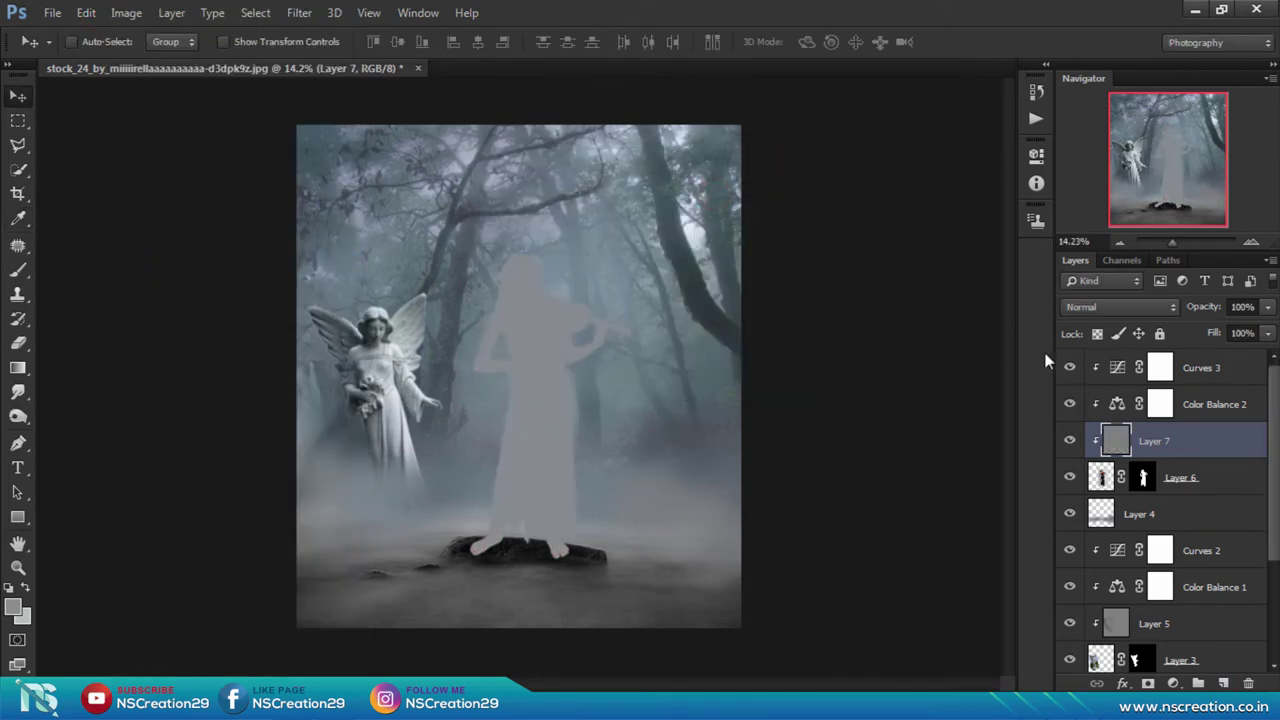
pyautogui.click(1129, 307)
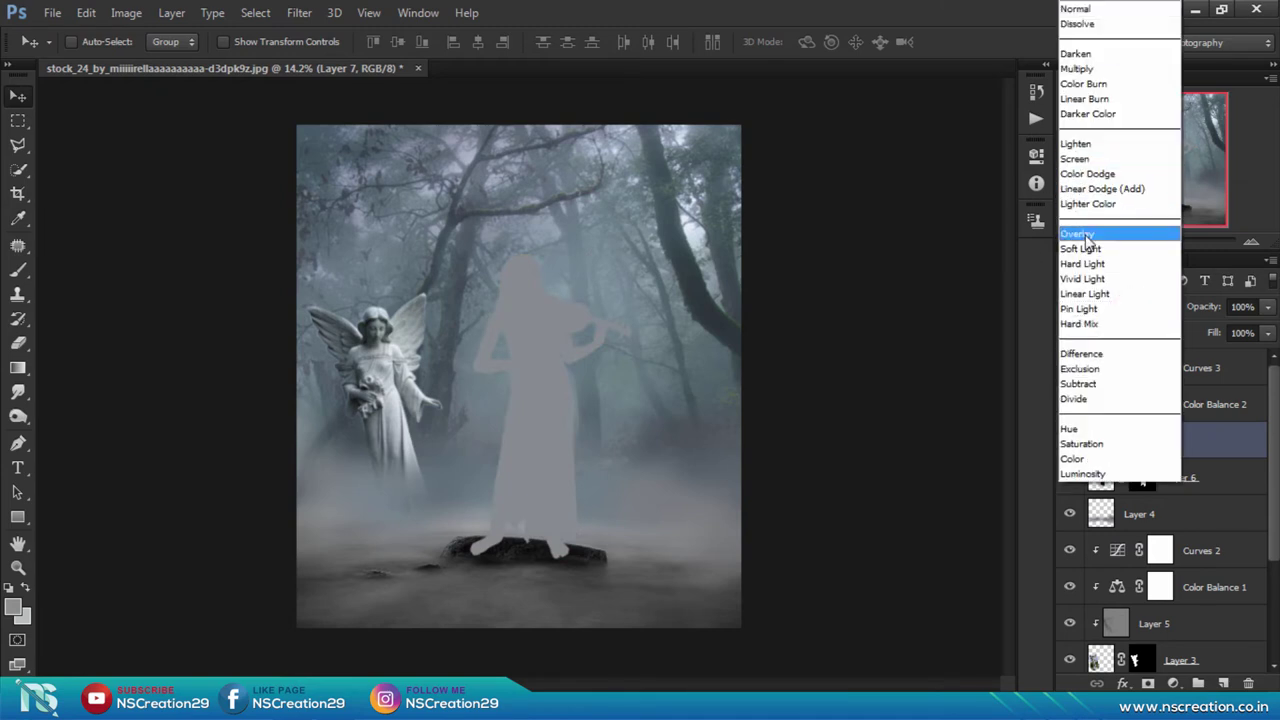
pyautogui.click(1085, 237)
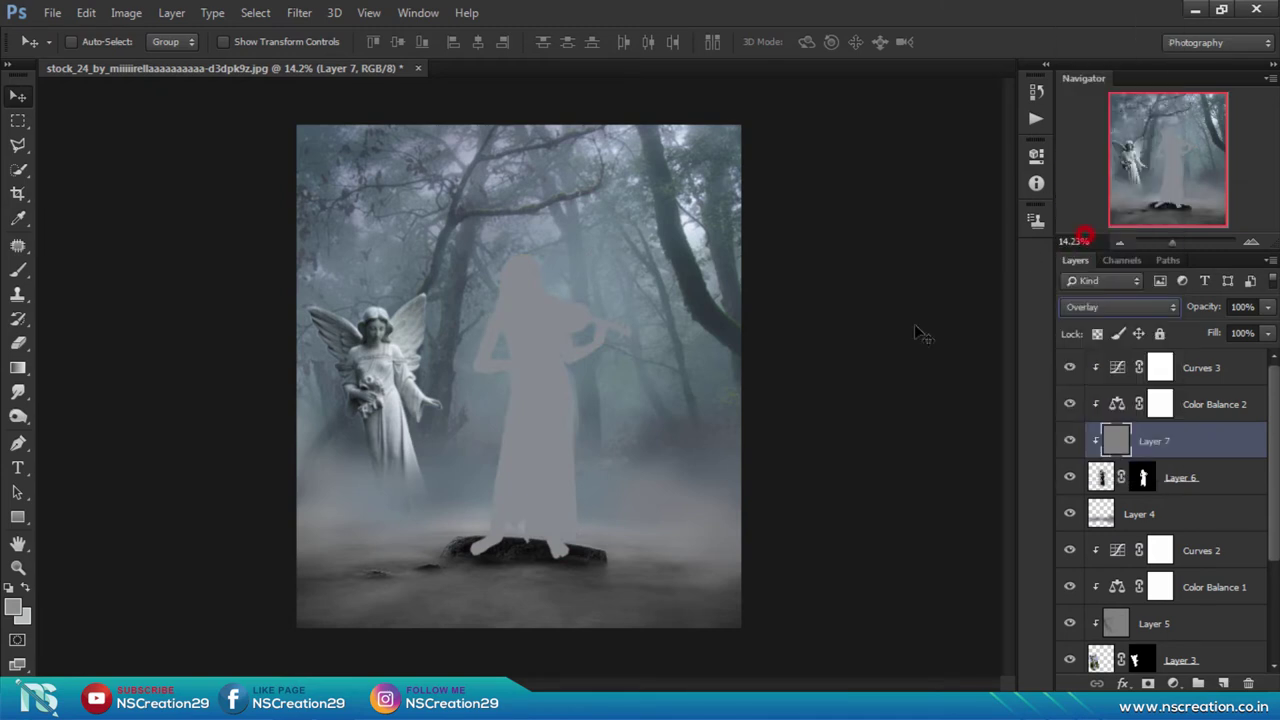
pyautogui.click(18, 416)
# Dodge the girl's leg, feet and dress near the violin at 48% exposure
pyautogui.moveTo(500, 500); pyautogui.dragTo(540, 488)
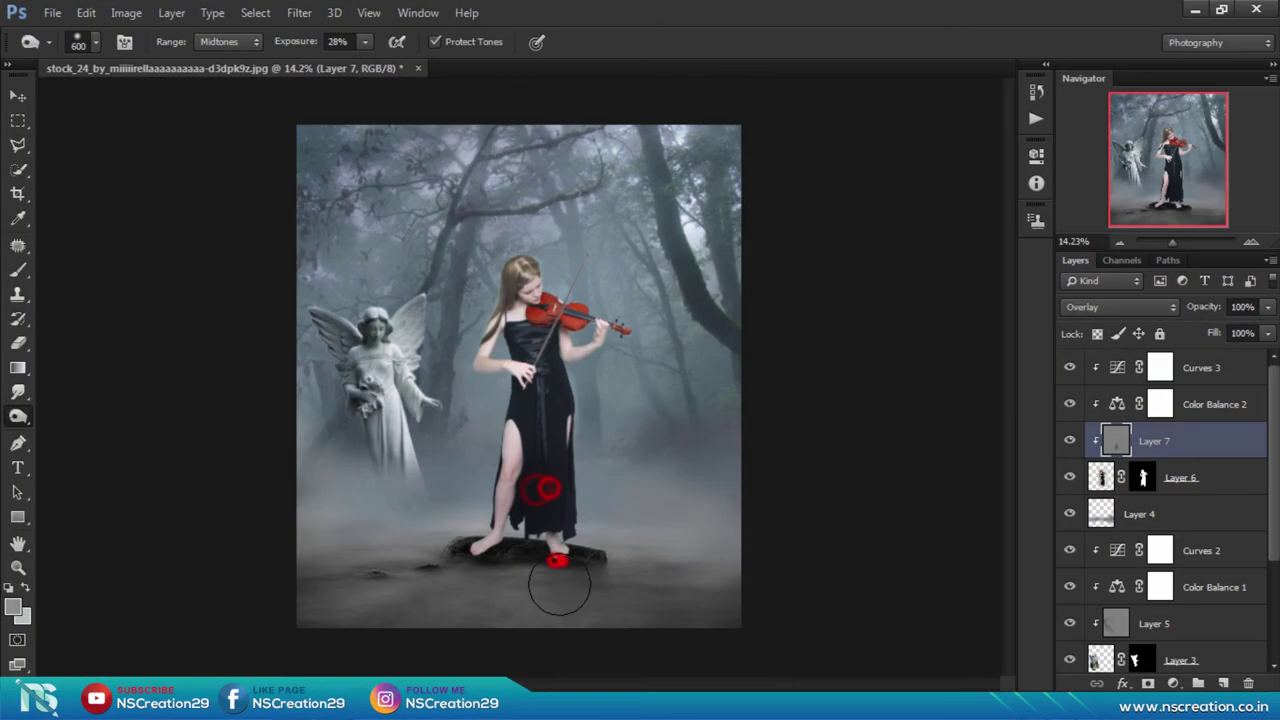
pyautogui.moveTo(559, 587); pyautogui.dragTo(530, 588)
pyautogui.moveTo(287, 42); pyautogui.dragTo(306, 47)
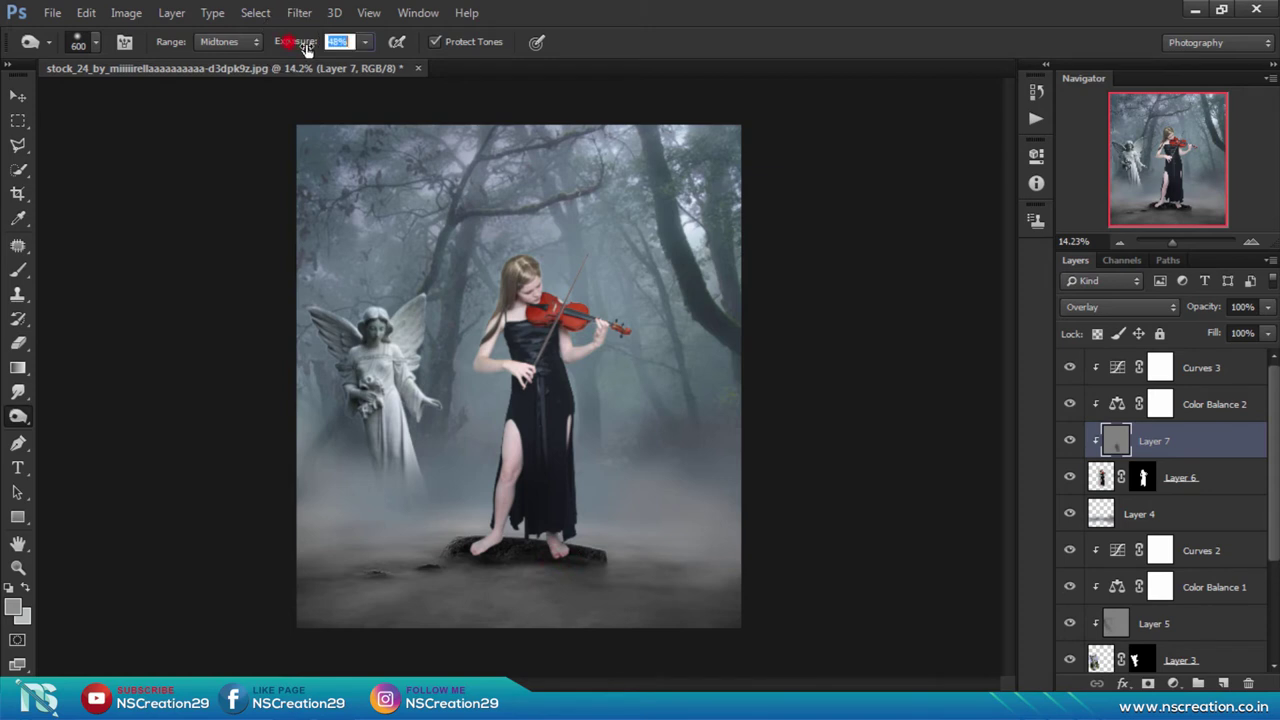
pyautogui.press('[')
pyautogui.press('[')
pyautogui.press('[')
pyautogui.moveTo(510, 522); pyautogui.dragTo(485, 548)
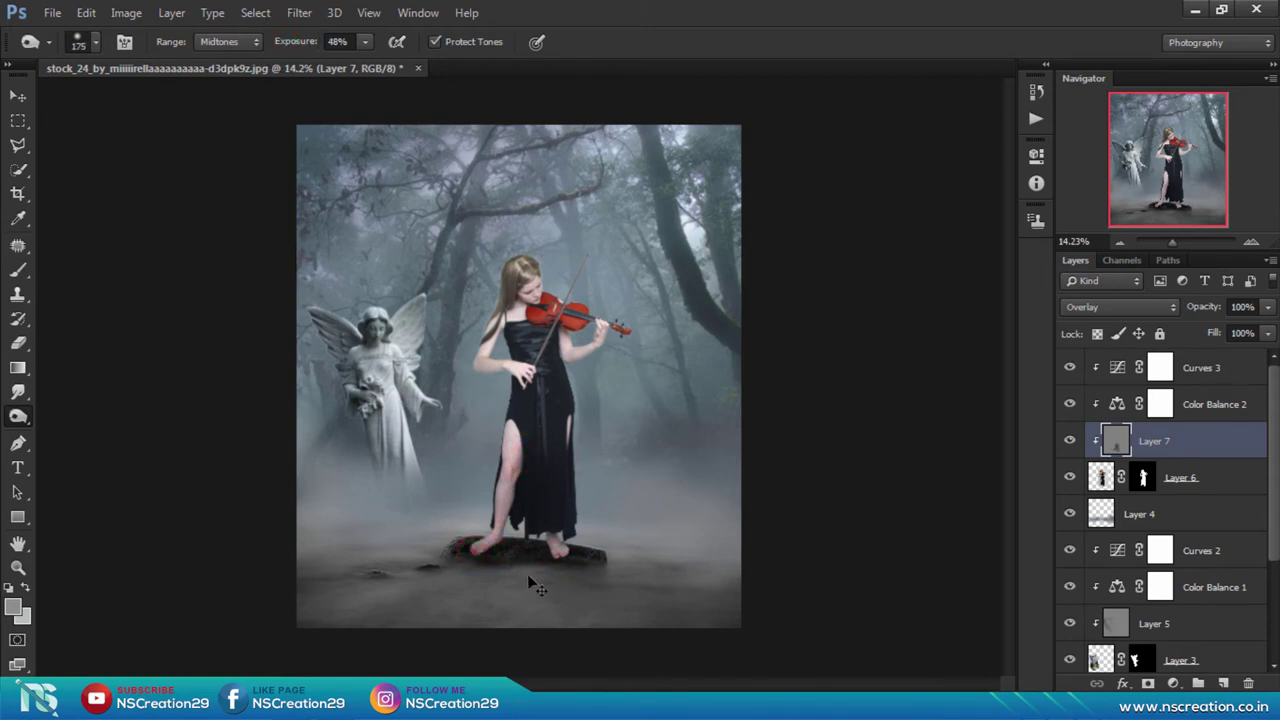
pyautogui.moveTo(490, 548); pyautogui.dragTo(507, 525)
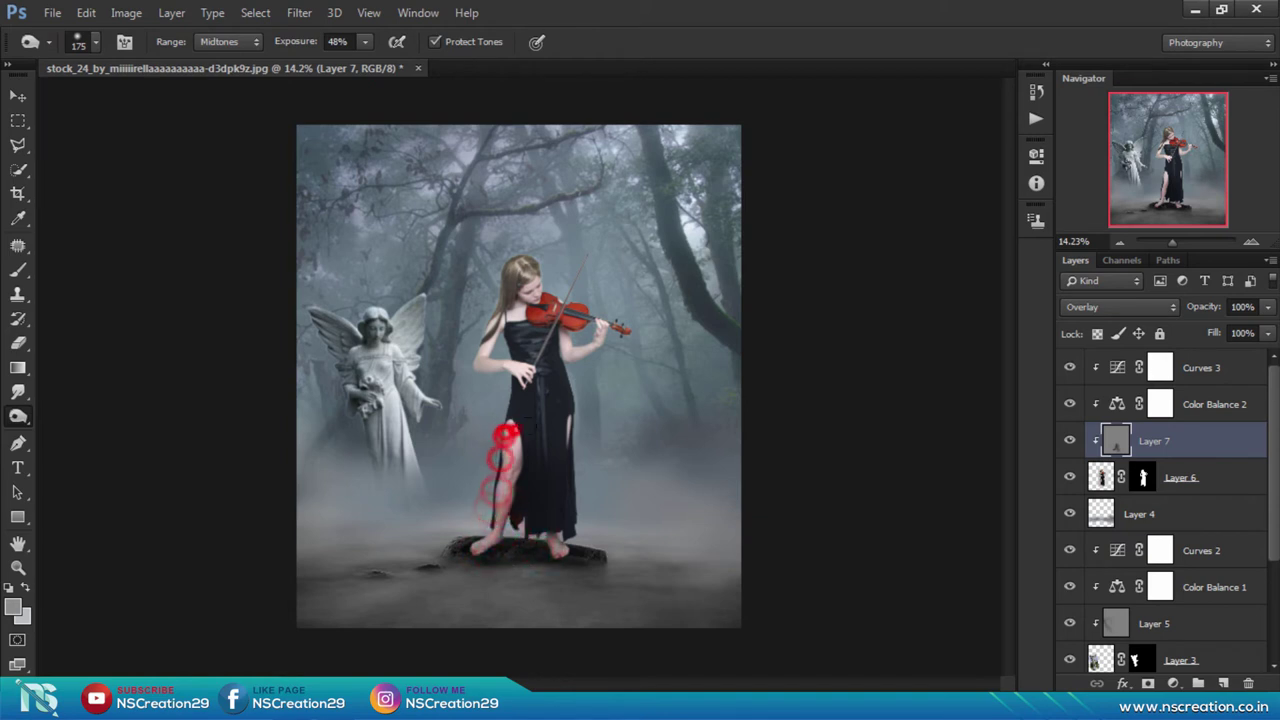
pyautogui.moveTo(507, 525)
pyautogui.mouseDown()
pyautogui.moveTo(578, 507)
pyautogui.moveTo(595, 359)
pyautogui.mouseUp()
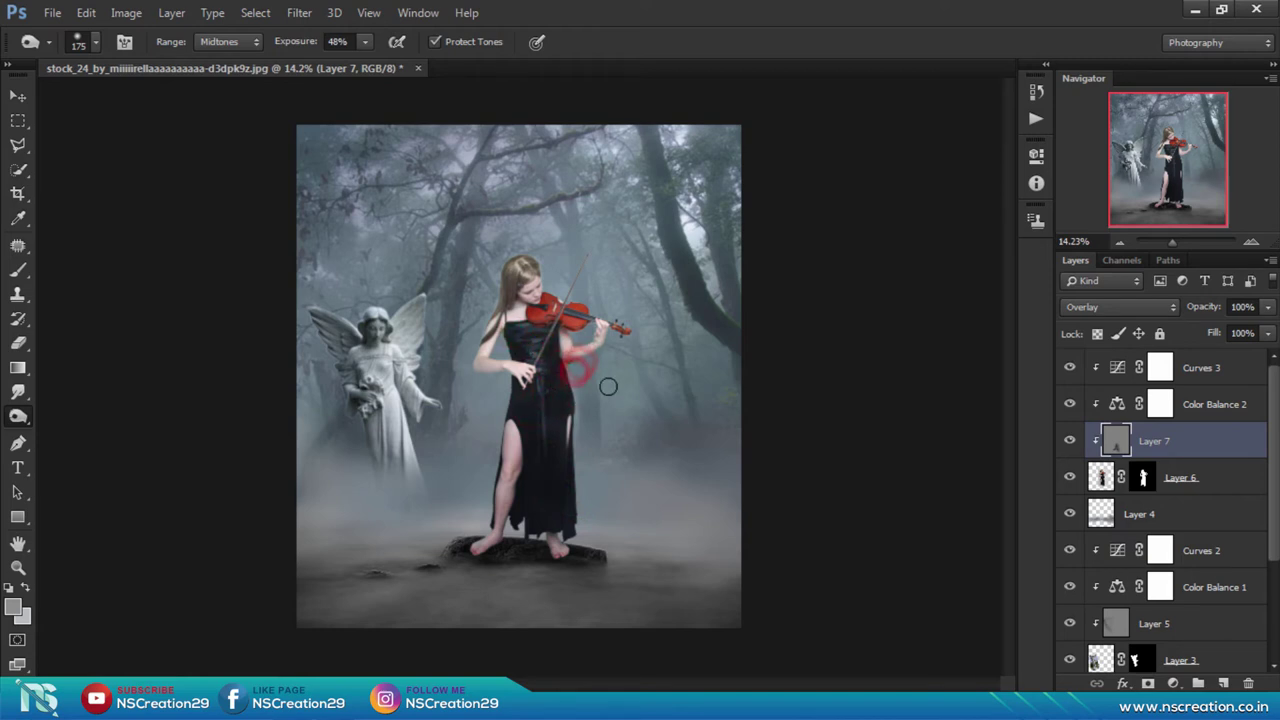
pyautogui.moveTo(595, 359); pyautogui.dragTo(608, 378)
# Dodge her arm, shoulder, hip and violin area at 27%, then toggle Layer 7 to compare
pyautogui.moveTo(298, 47); pyautogui.dragTo(282, 47)
pyautogui.click(597, 352)
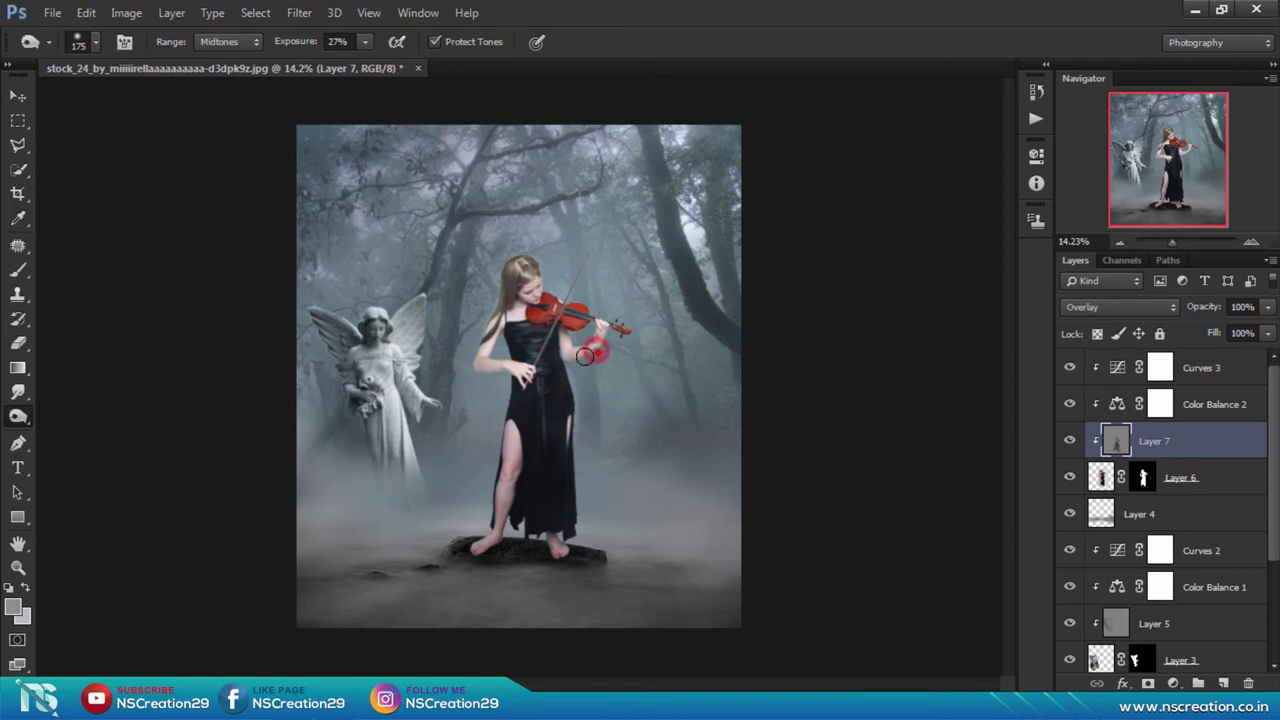
pyautogui.moveTo(475, 389)
pyautogui.mouseDown()
pyautogui.moveTo(471, 366)
pyautogui.moveTo(500, 371)
pyautogui.moveTo(480, 349)
pyautogui.moveTo(514, 258)
pyautogui.moveTo(538, 298)
pyautogui.moveTo(621, 330)
pyautogui.moveTo(520, 340)
pyautogui.moveTo(486, 383)
pyautogui.mouseUp()
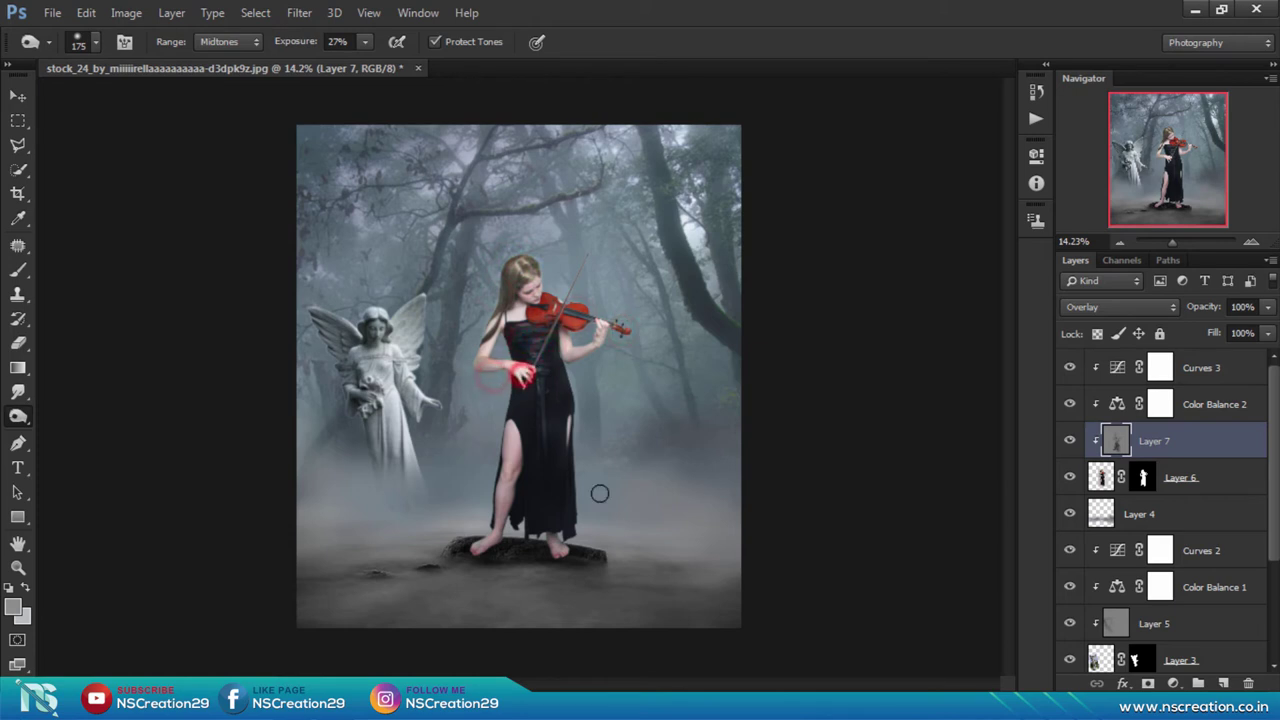
pyautogui.moveTo(18, 420); pyautogui.dragTo(71, 423)
pyautogui.moveTo(560, 270)
pyautogui.mouseDown()
pyautogui.moveTo(605, 318)
pyautogui.moveTo(588, 397)
pyautogui.moveTo(606, 491)
pyautogui.moveTo(597, 543)
pyautogui.mouseUp()
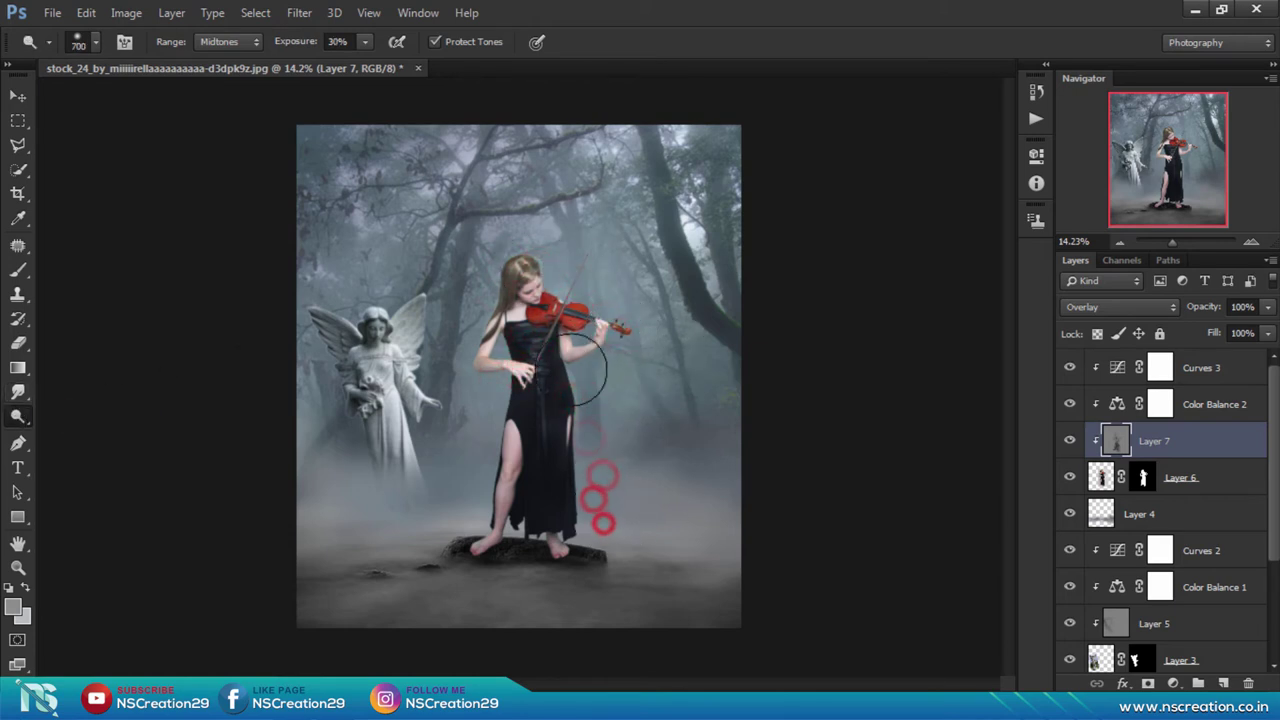
pyautogui.click(503, 343)
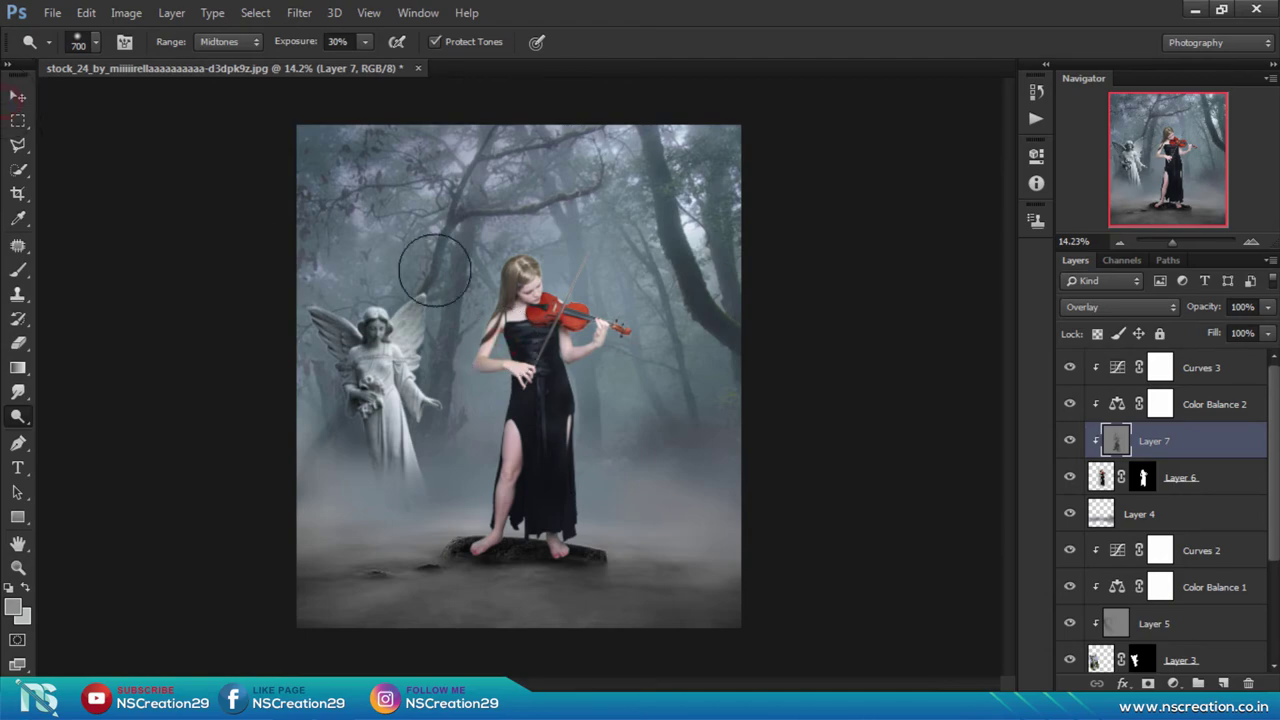
pyautogui.click(18, 94)
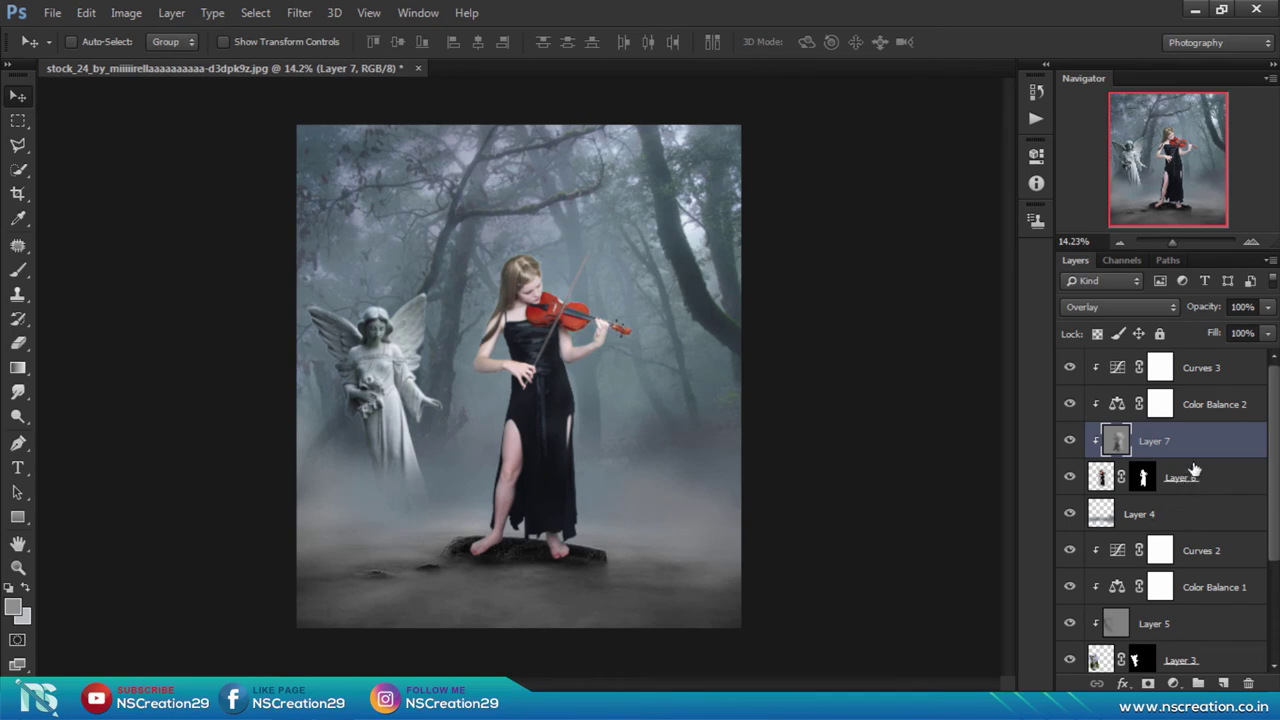
pyautogui.click(1070, 441)
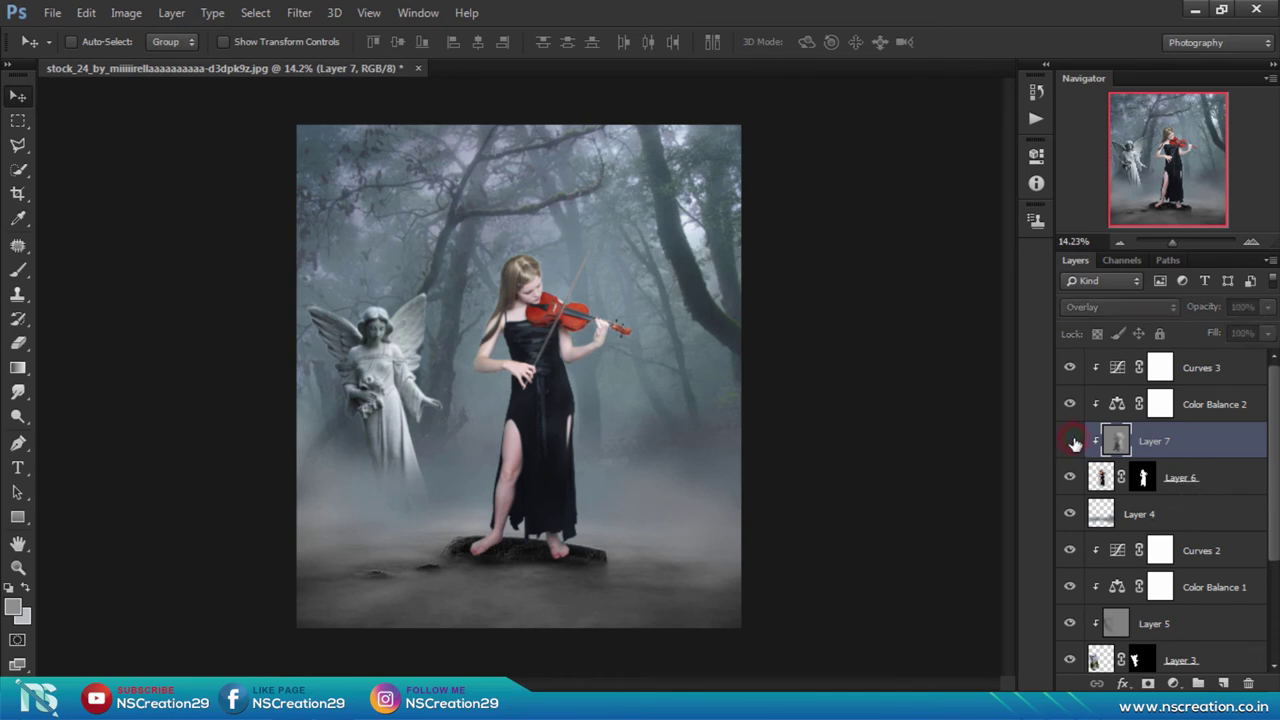
pyautogui.click(1070, 441)
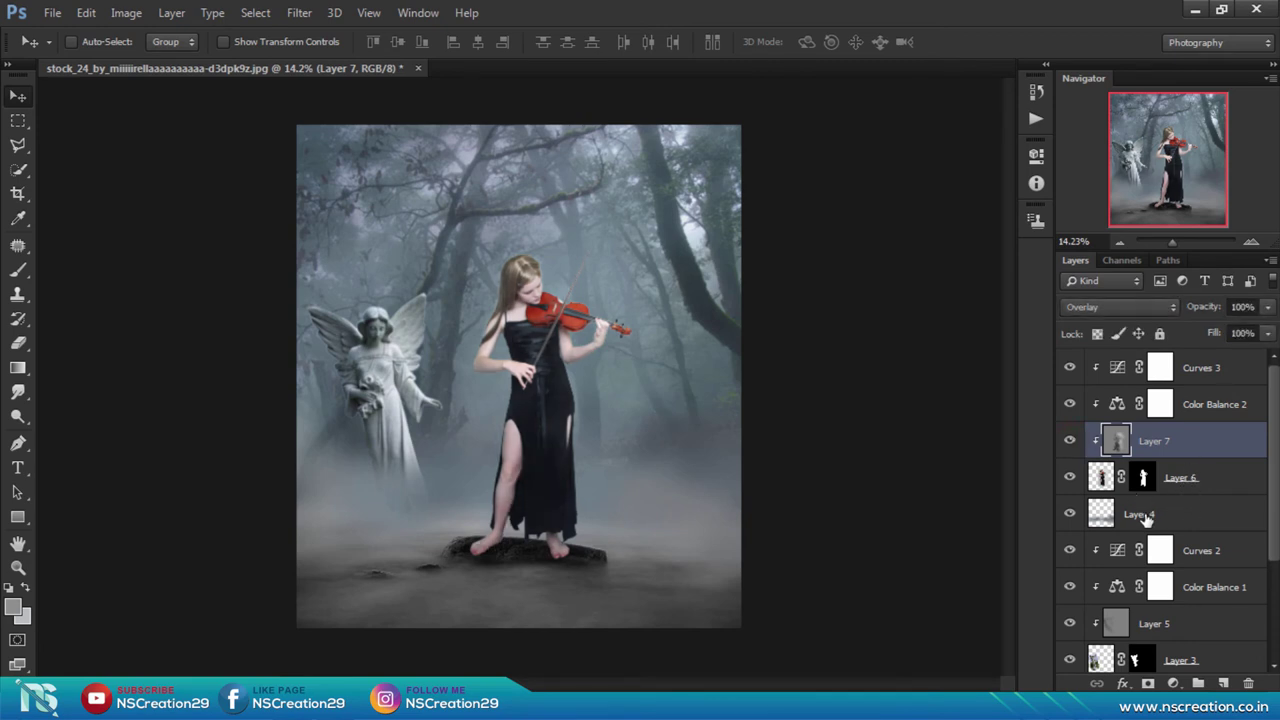
pyautogui.click(1145, 517)
# Add empty Layer 8 above Layer 4 and set up a soft round black brush at size 45
pyautogui.click(1222, 683)
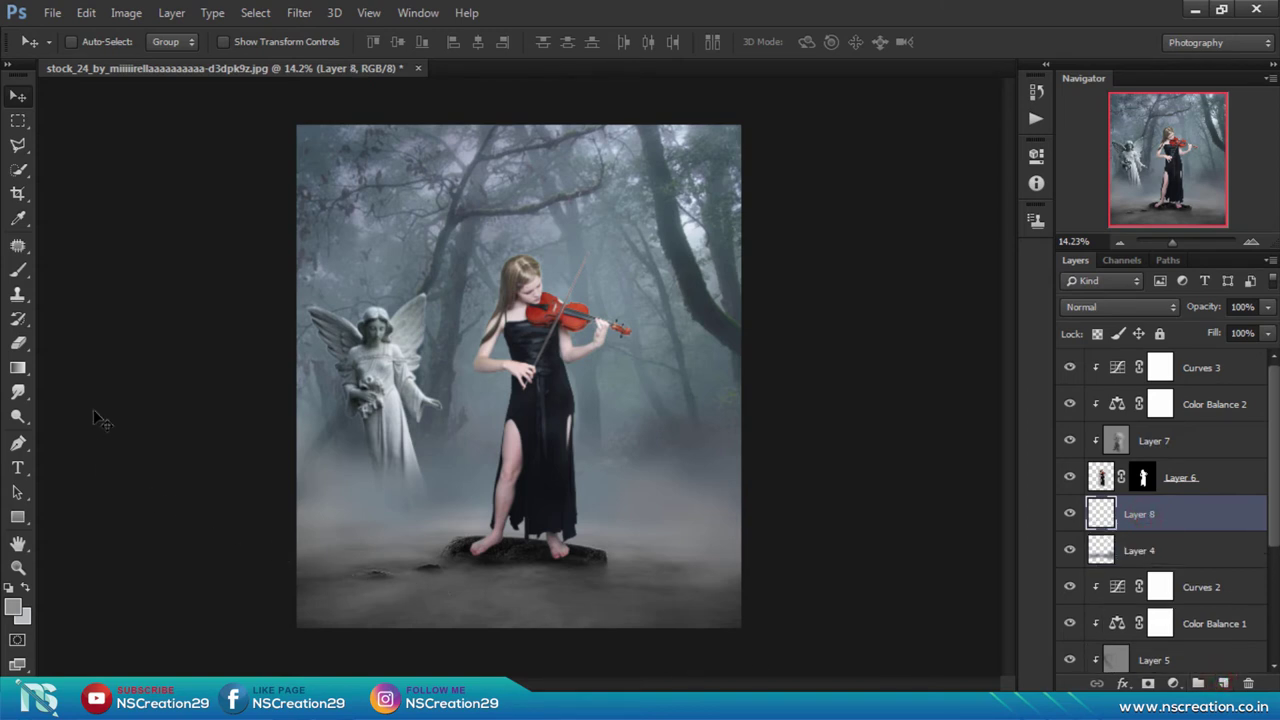
pyautogui.click(18, 270)
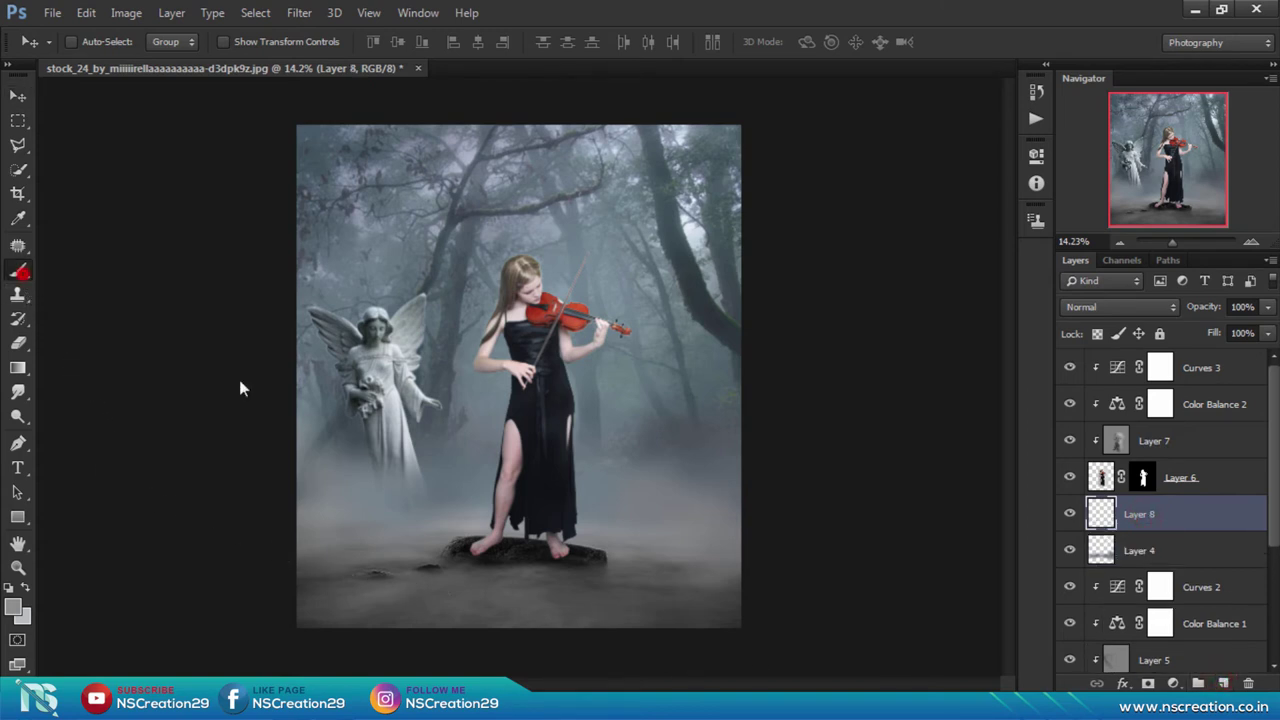
pyautogui.rightClick(505, 541)
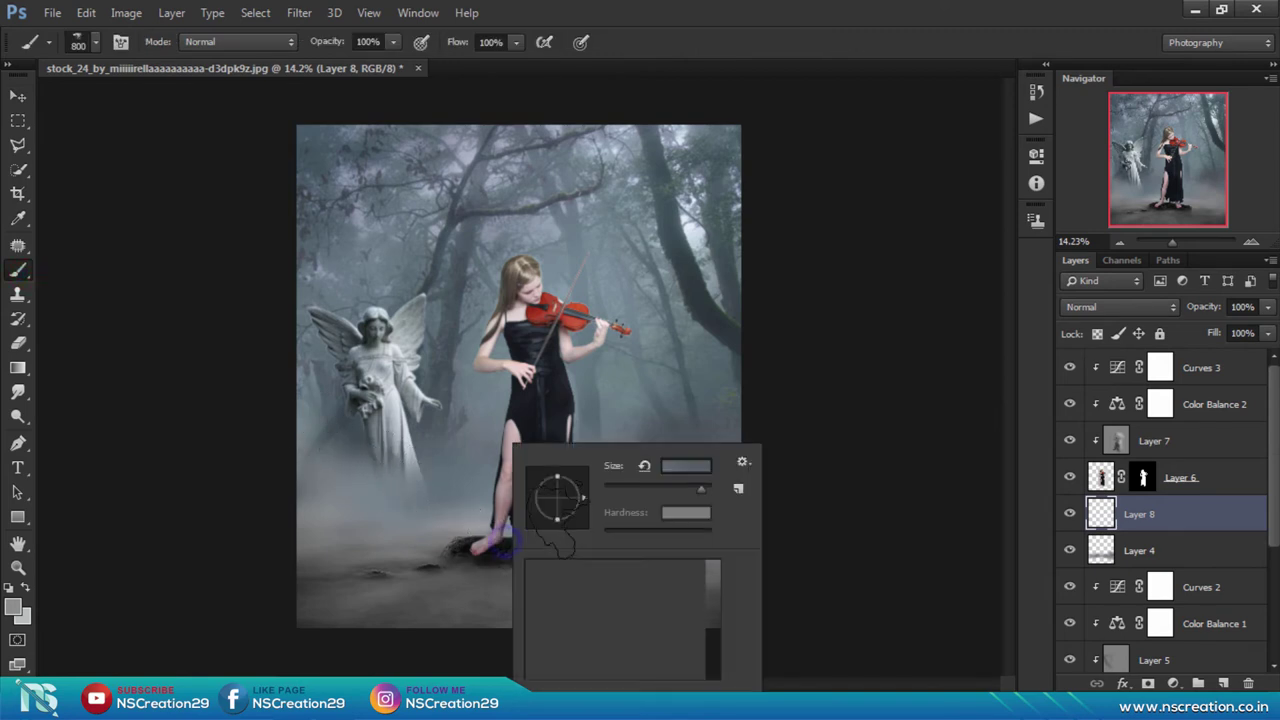
pyautogui.moveTo(712, 645); pyautogui.dragTo(712, 572)
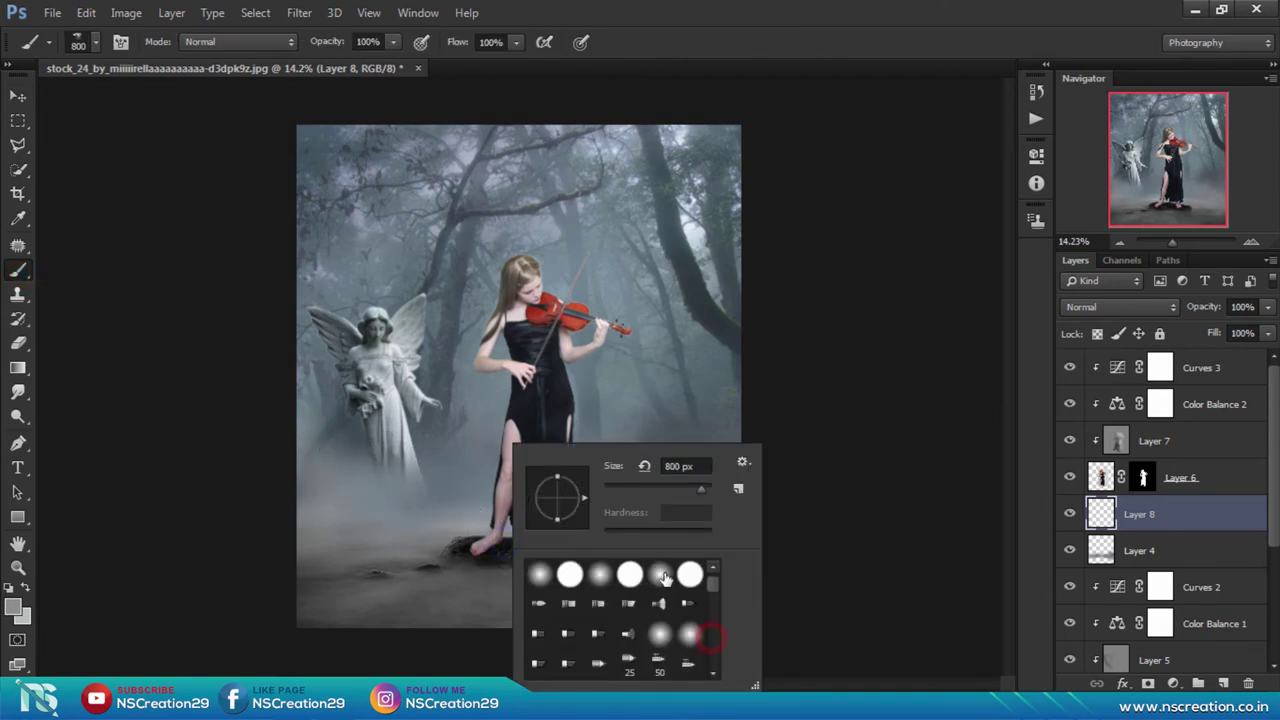
pyautogui.click(538, 572)
pyautogui.doubleClick(530, 568)
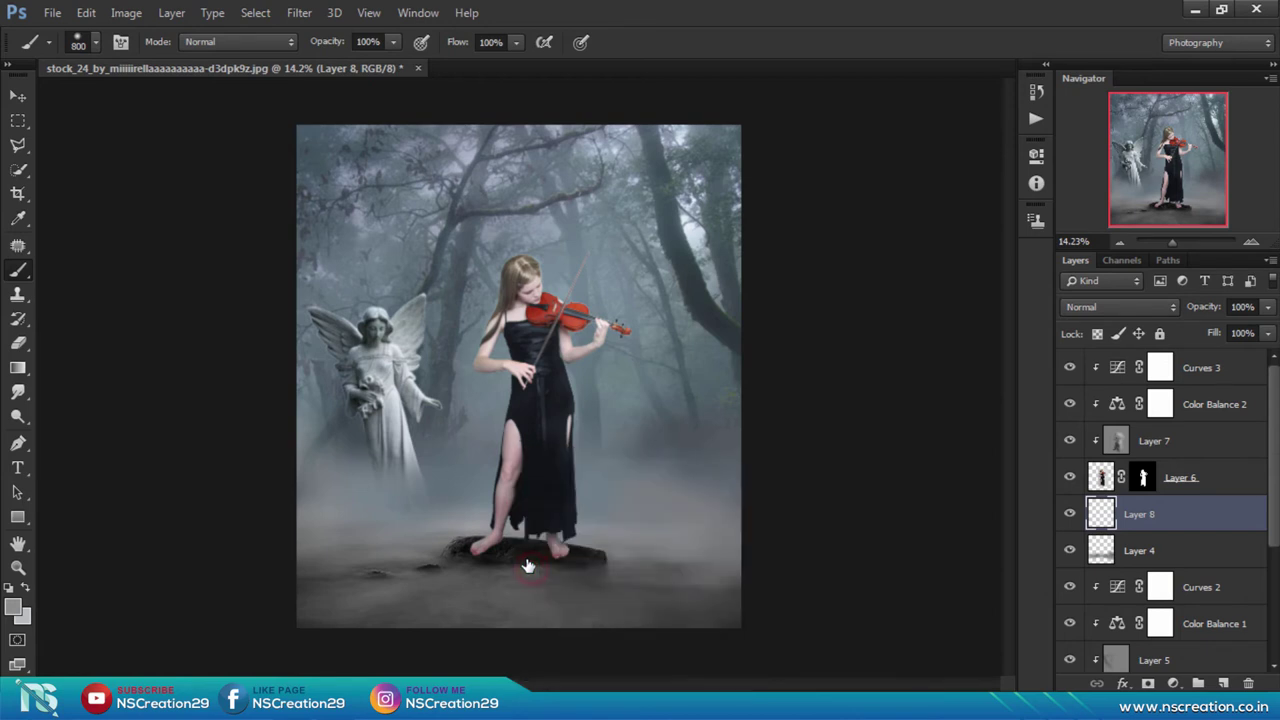
pyautogui.moveTo(522, 562)
pyautogui.mouseDown()
pyautogui.moveTo(470, 562)
pyautogui.moveTo(488, 544)
pyautogui.mouseUp()
pyautogui.click(10, 588)
pyautogui.moveTo(1274, 462); pyautogui.dragTo(1274, 640)
# Add a Curves 4 adjustment above Layer 0, raising the black point and pulling the white point to 241
pyautogui.click(1096, 650)
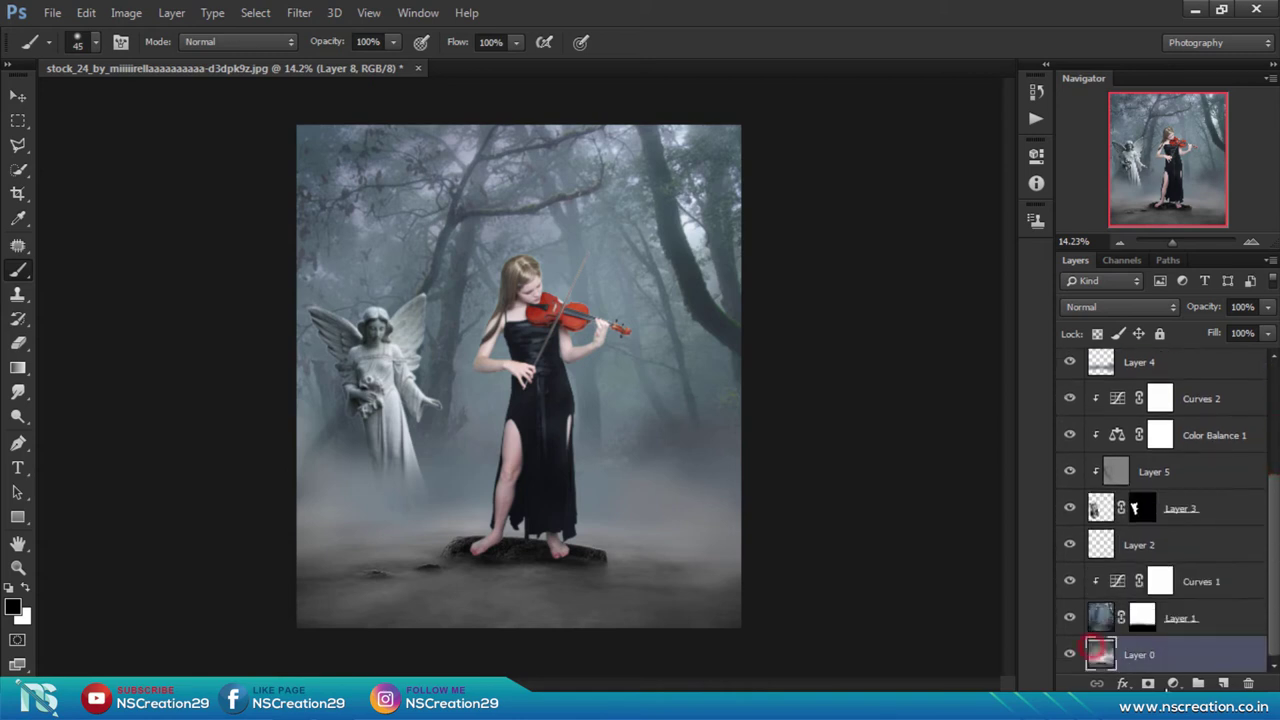
pyautogui.click(1173, 683)
pyautogui.click(1160, 397)
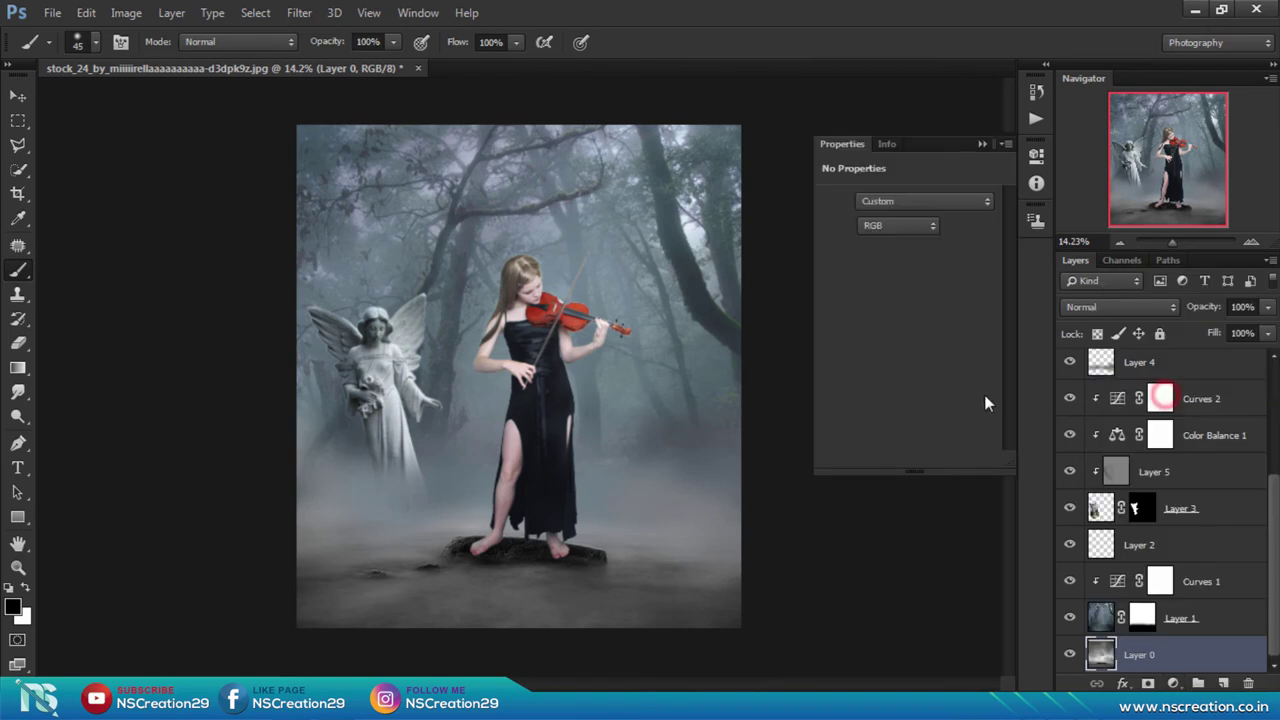
pyautogui.click(864, 368)
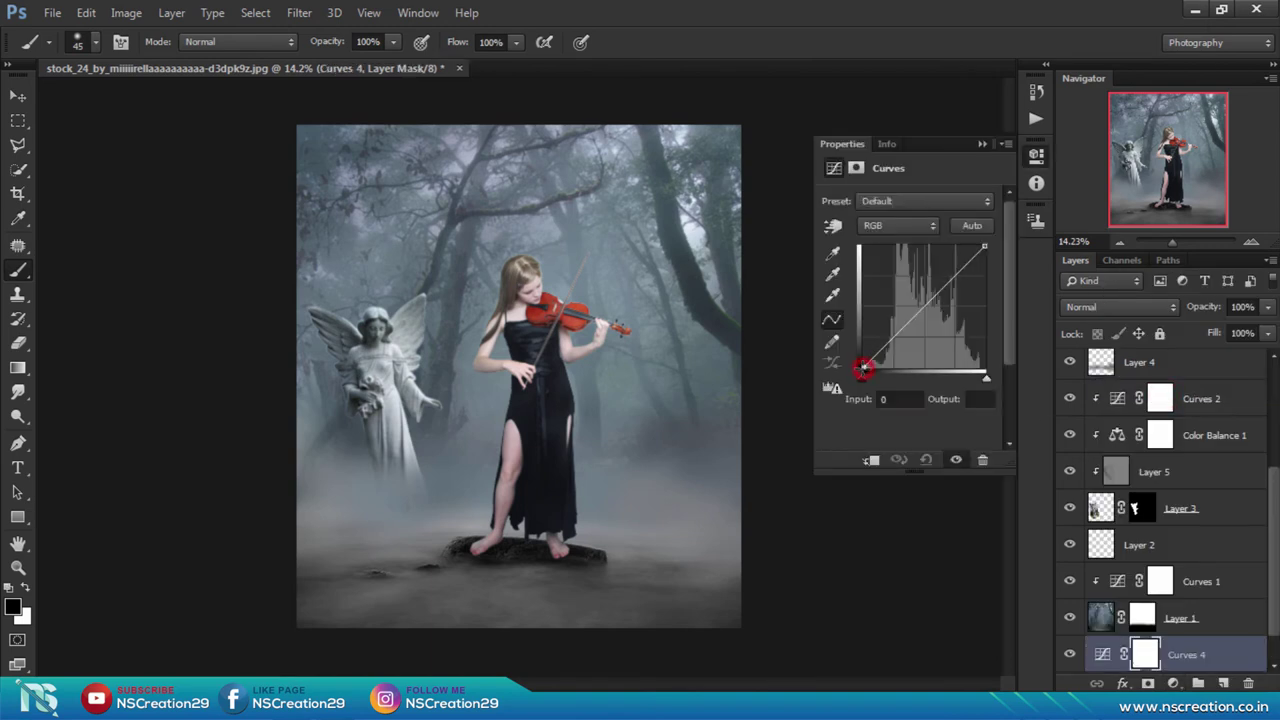
pyautogui.moveTo(864, 368); pyautogui.dragTo(862, 358)
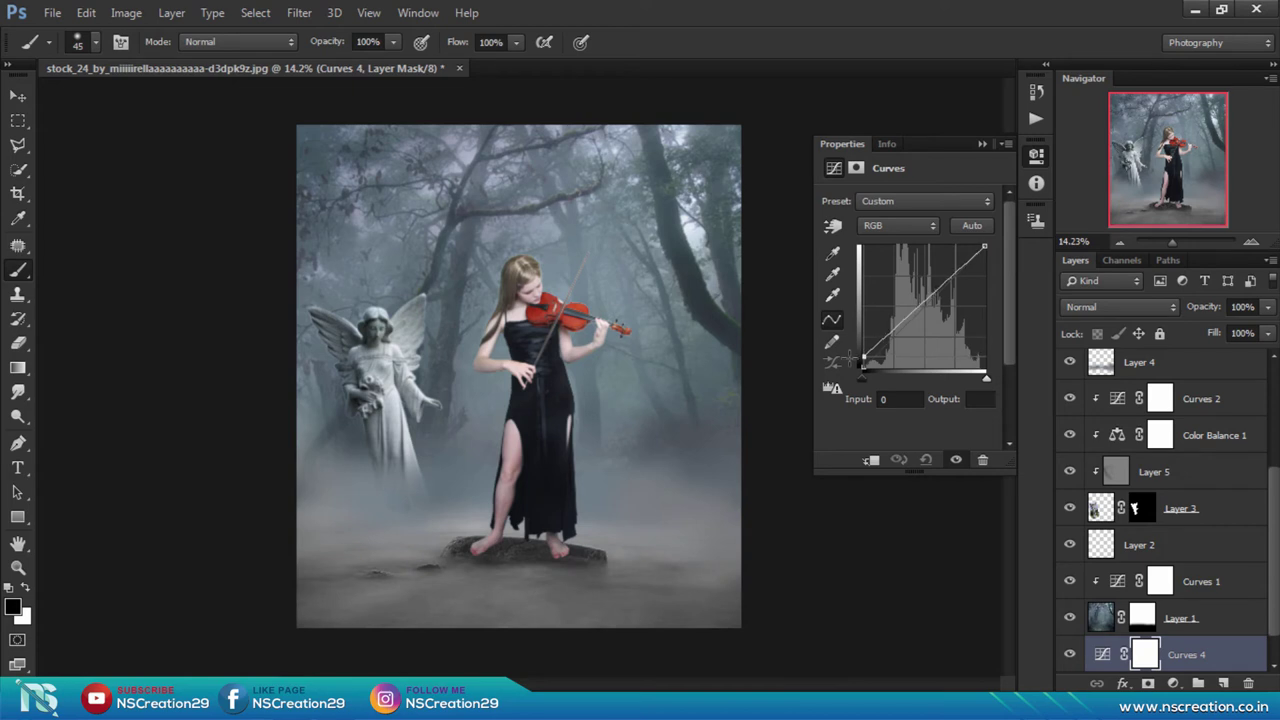
pyautogui.click(985, 248)
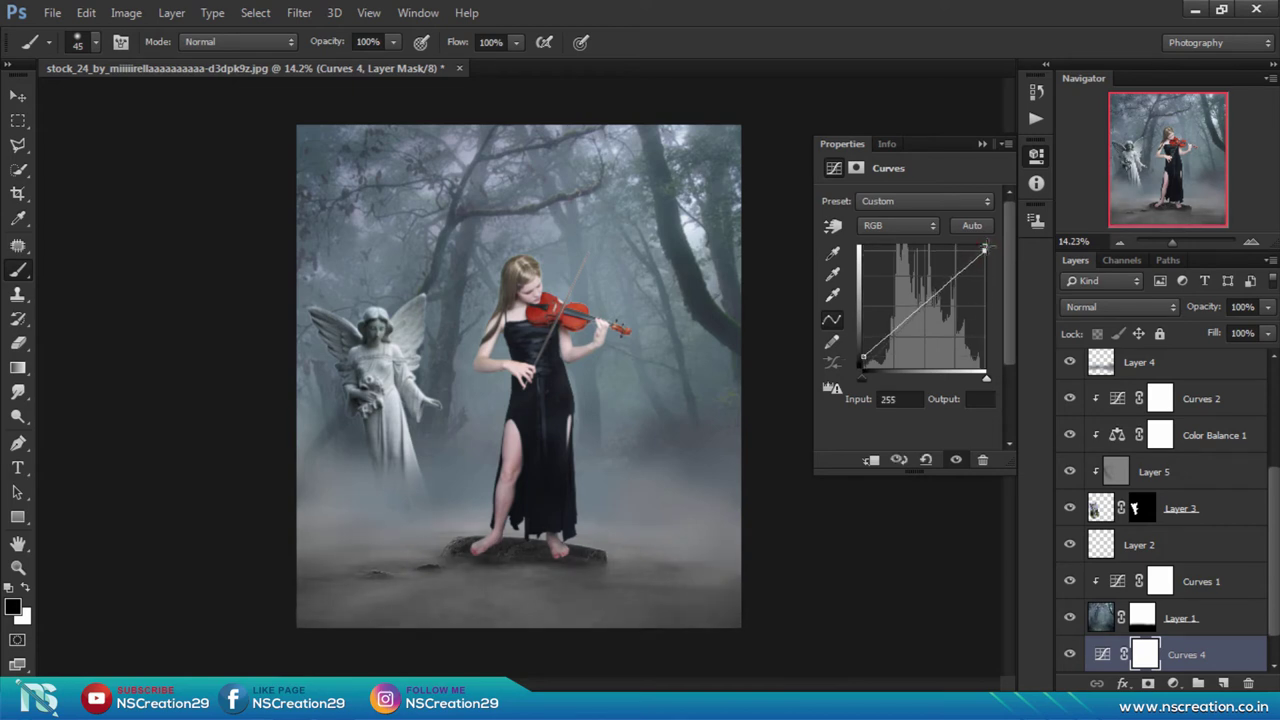
pyautogui.moveTo(985, 248); pyautogui.dragTo(978, 246)
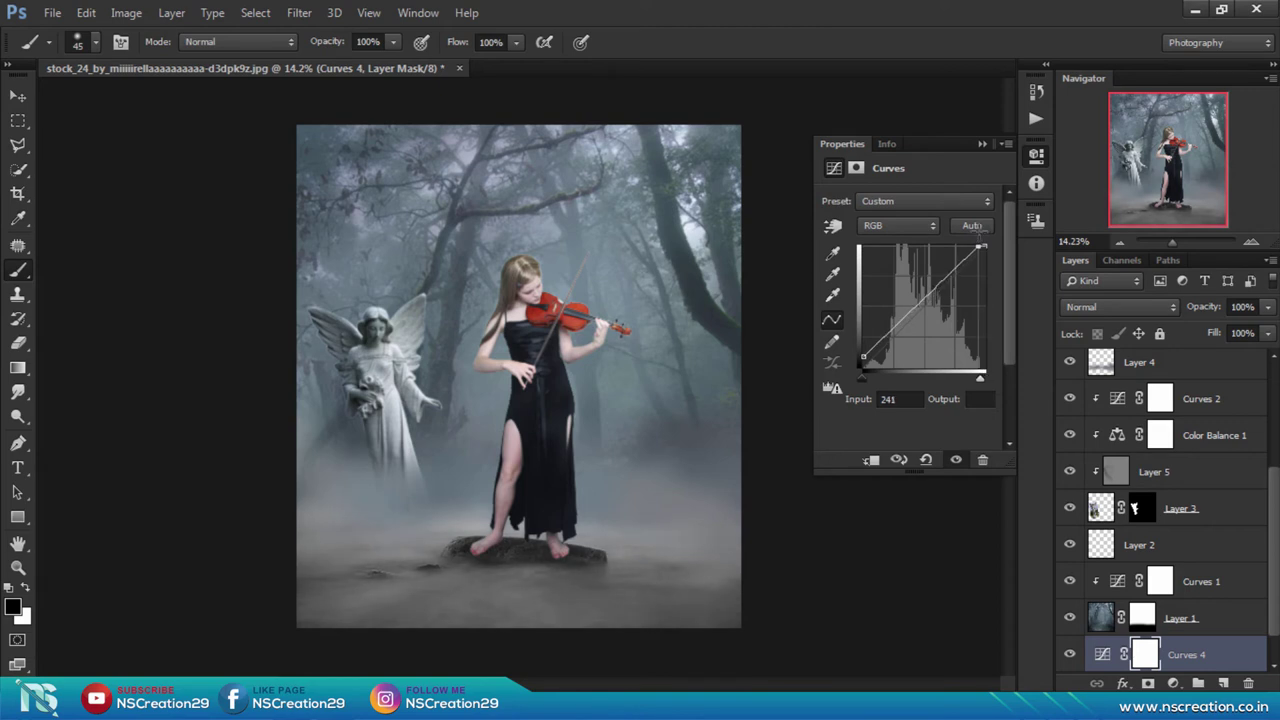
pyautogui.click(982, 145)
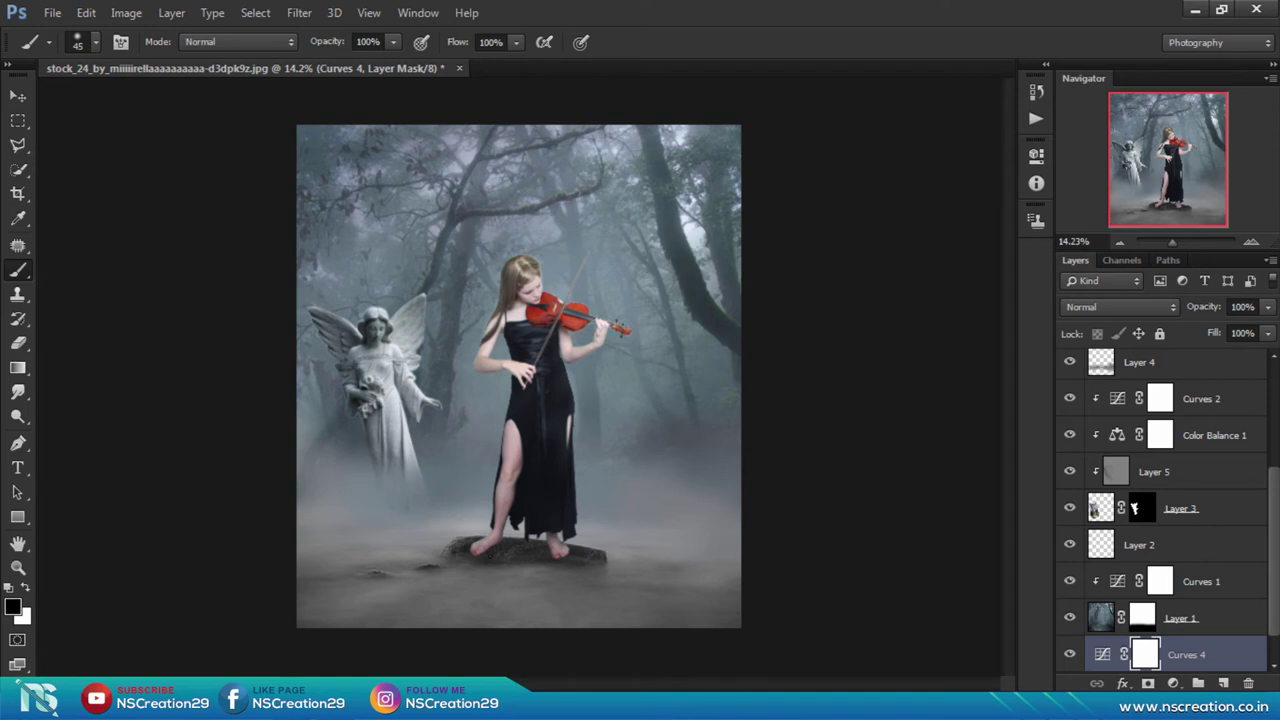
# Zoom in on the composition with the Navigator, apply Ctrl+I, and select Layer 8
pyautogui.click(1176, 244)
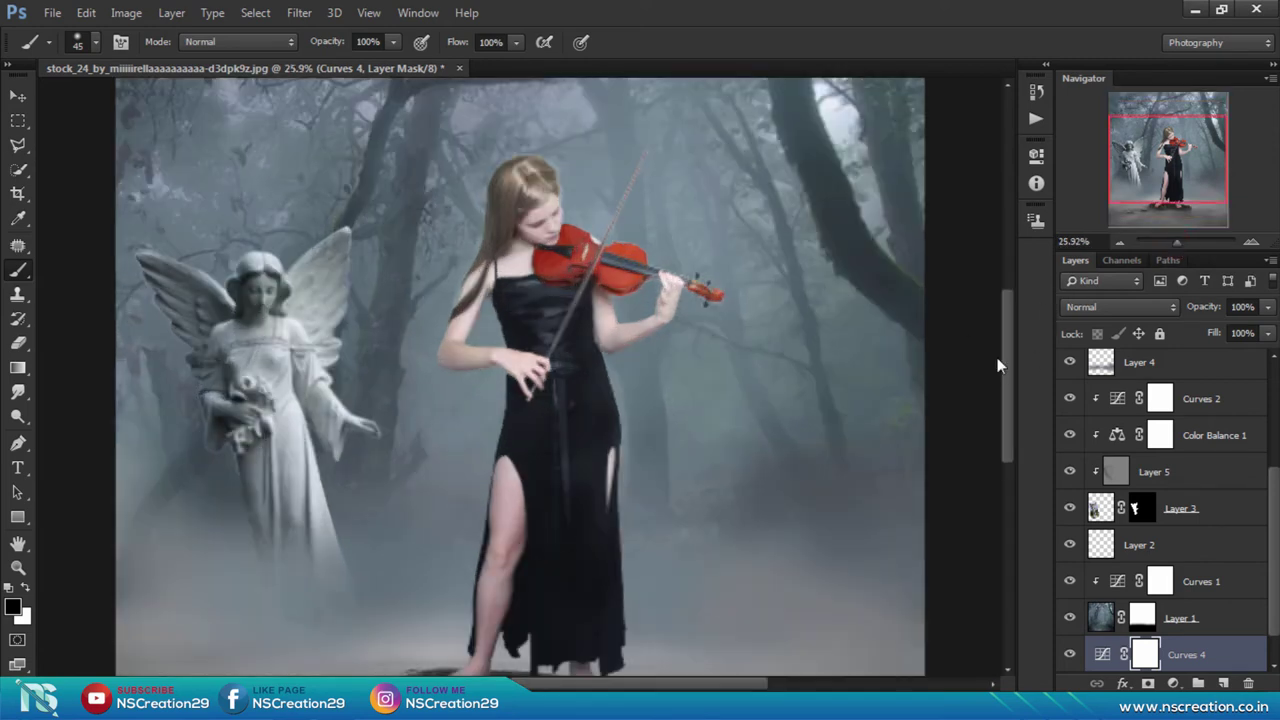
pyautogui.moveTo(1006, 385); pyautogui.dragTo(1005, 460)
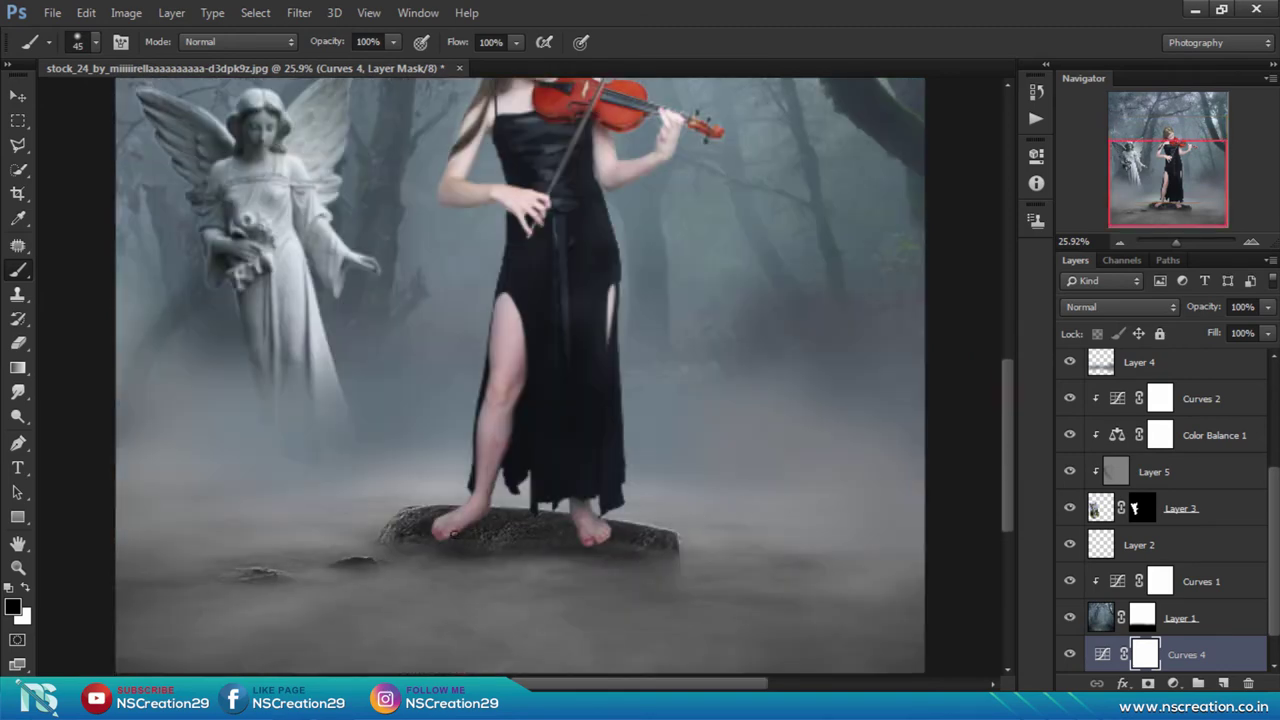
pyautogui.scroll(-3, 460, 534)
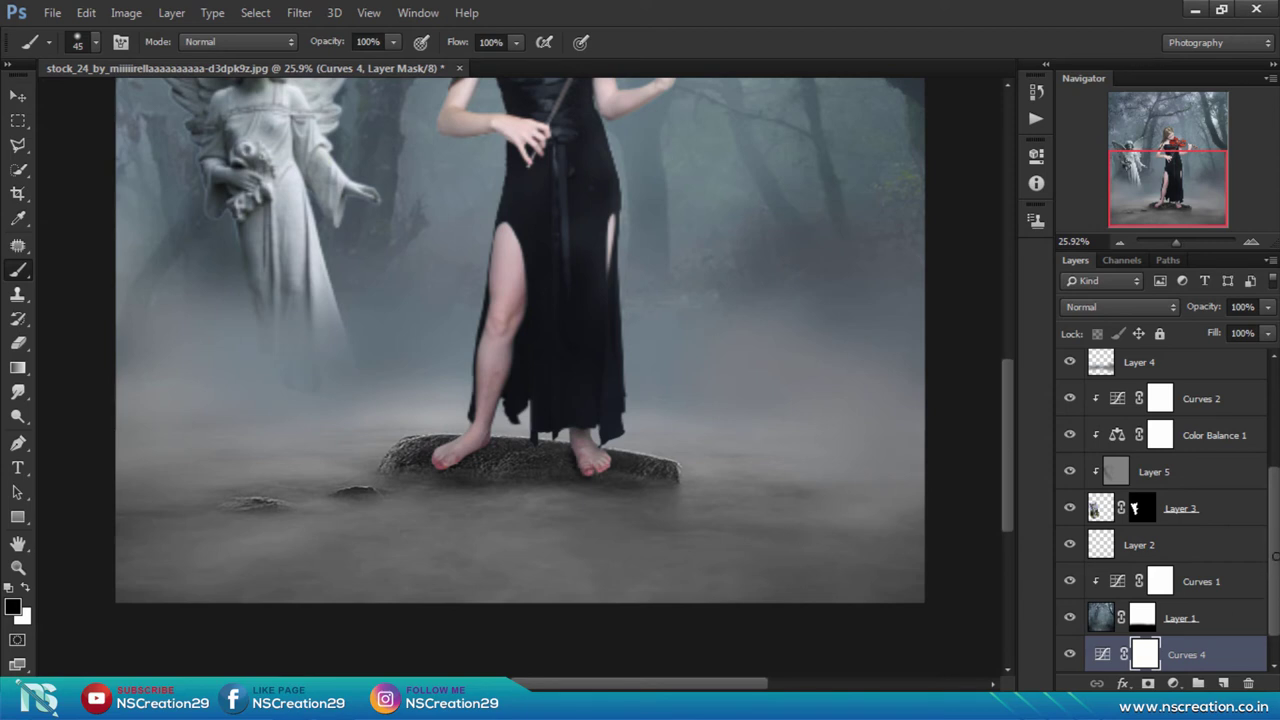
pyautogui.hotkey('ctrl', 'i')
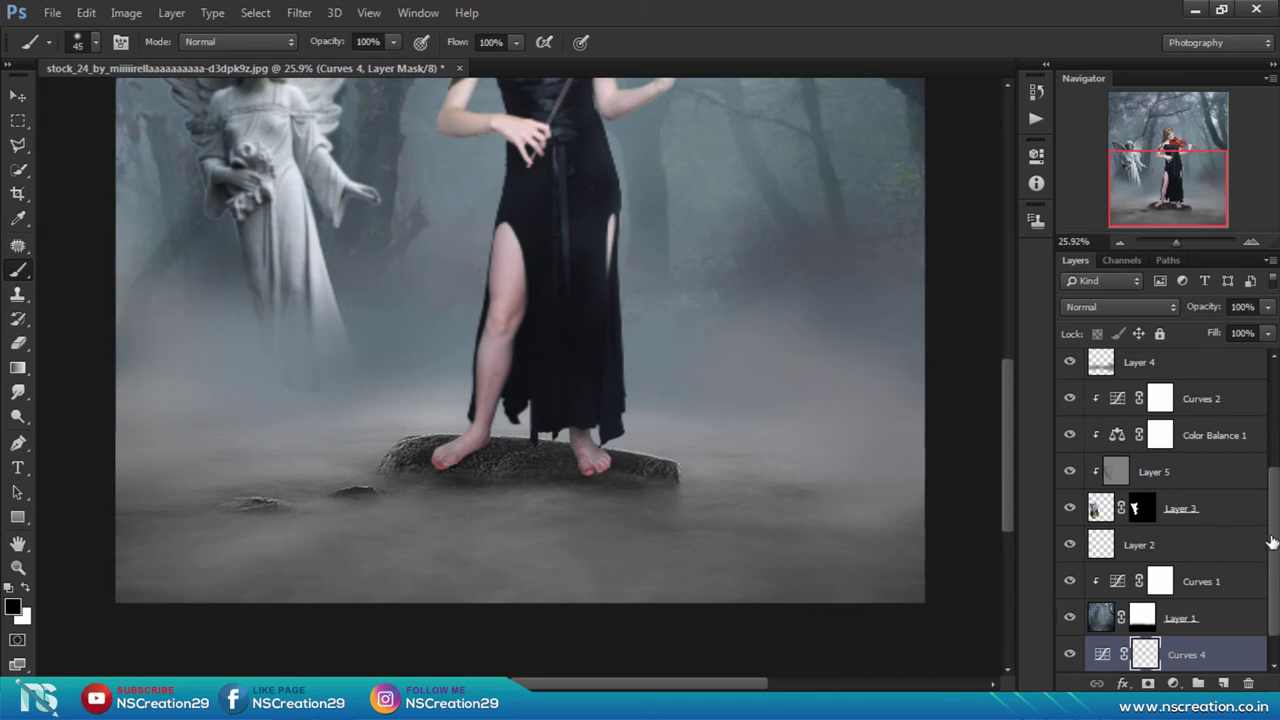
pyautogui.moveTo(1271, 541); pyautogui.dragTo(1276, 404)
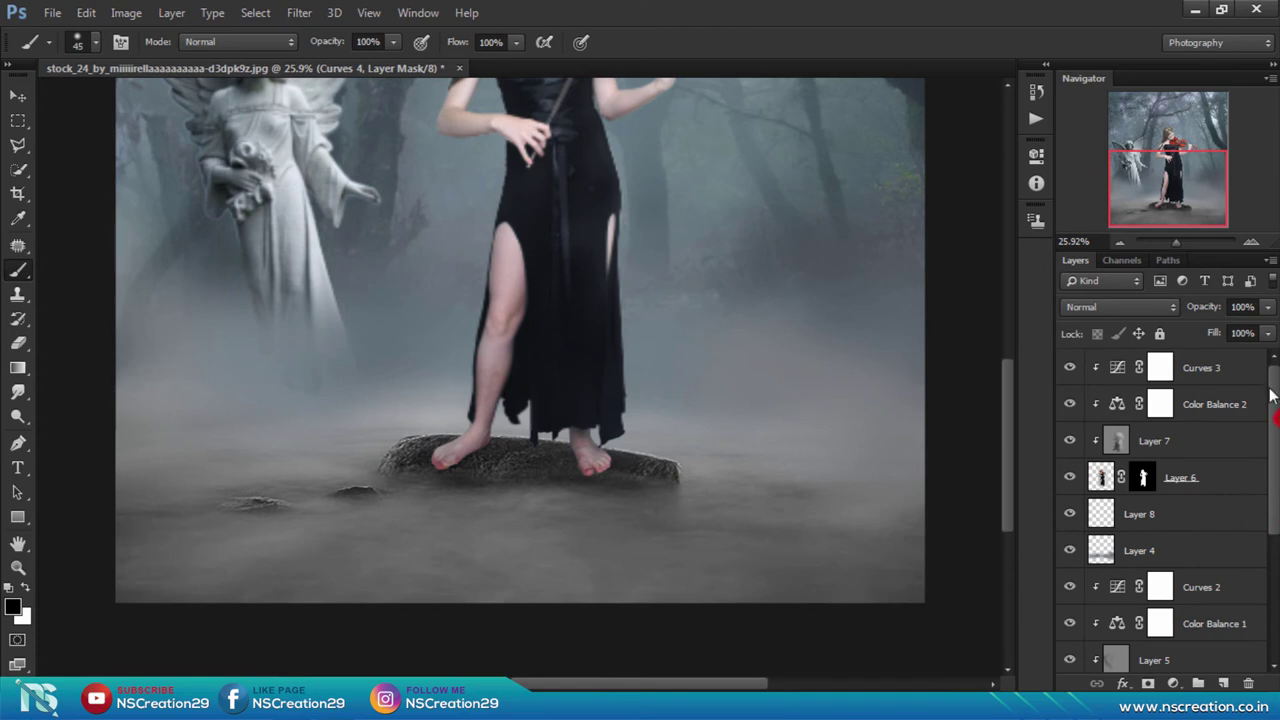
pyautogui.click(1135, 509)
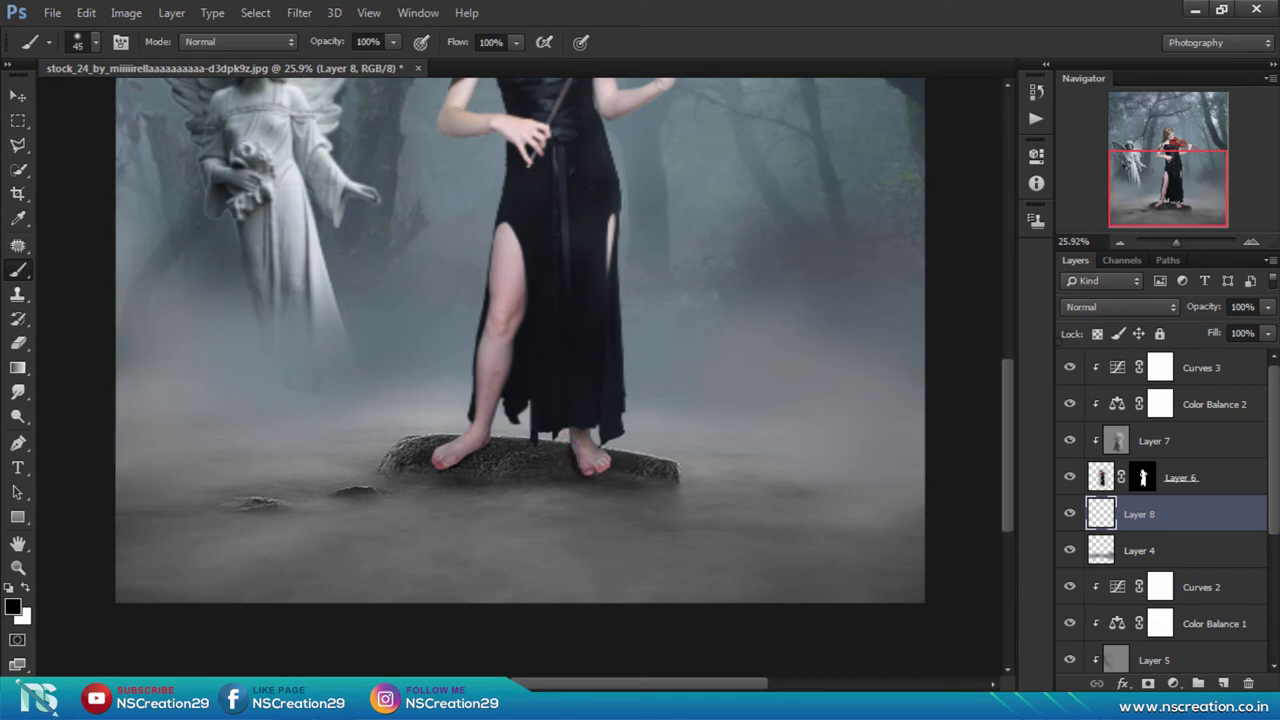
# Fit the whole image in view, lower Layer 8's opacity to 19%, and select the Curves 4 mask
pyautogui.click(1161, 241)
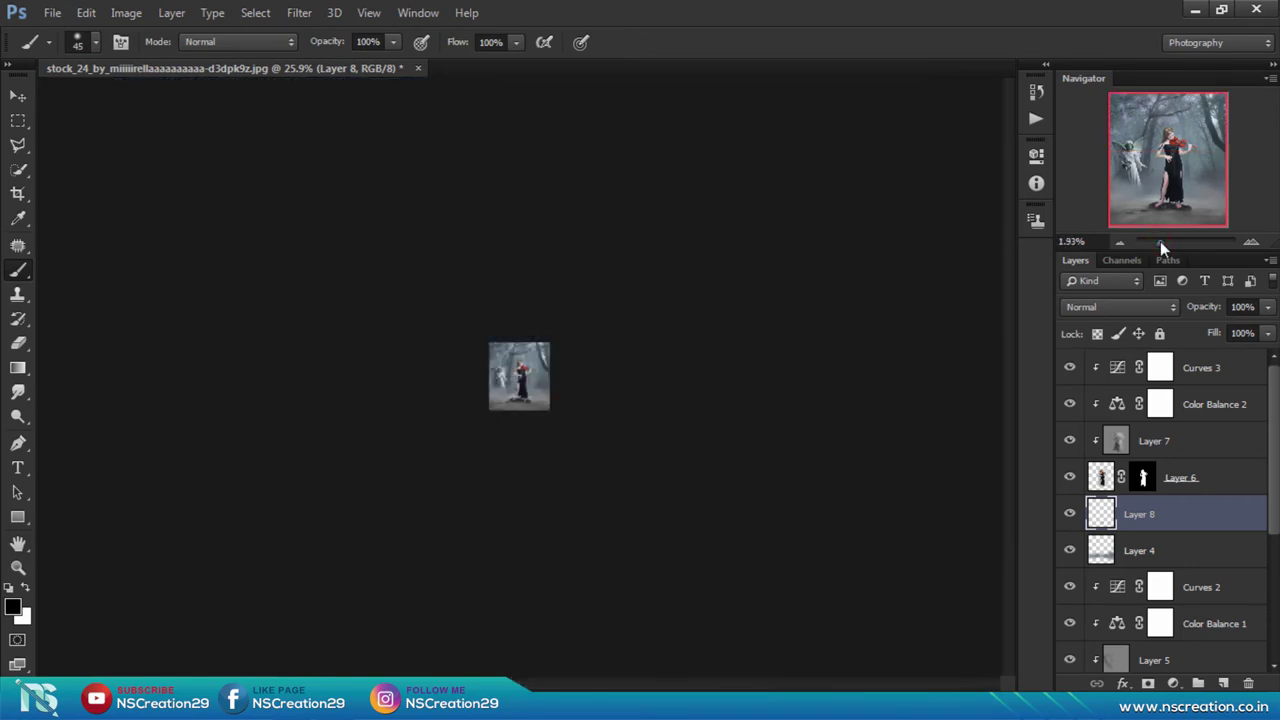
pyautogui.moveTo(1161, 242); pyautogui.dragTo(1173, 236)
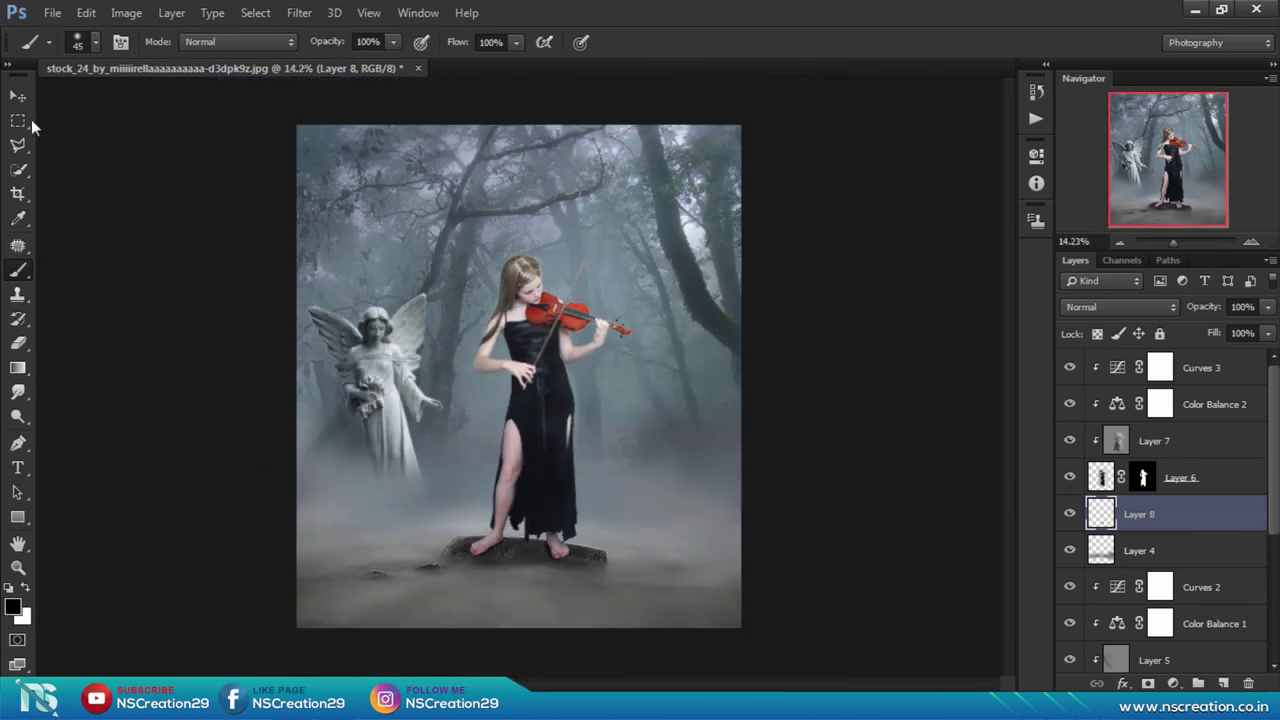
pyautogui.click(18, 95)
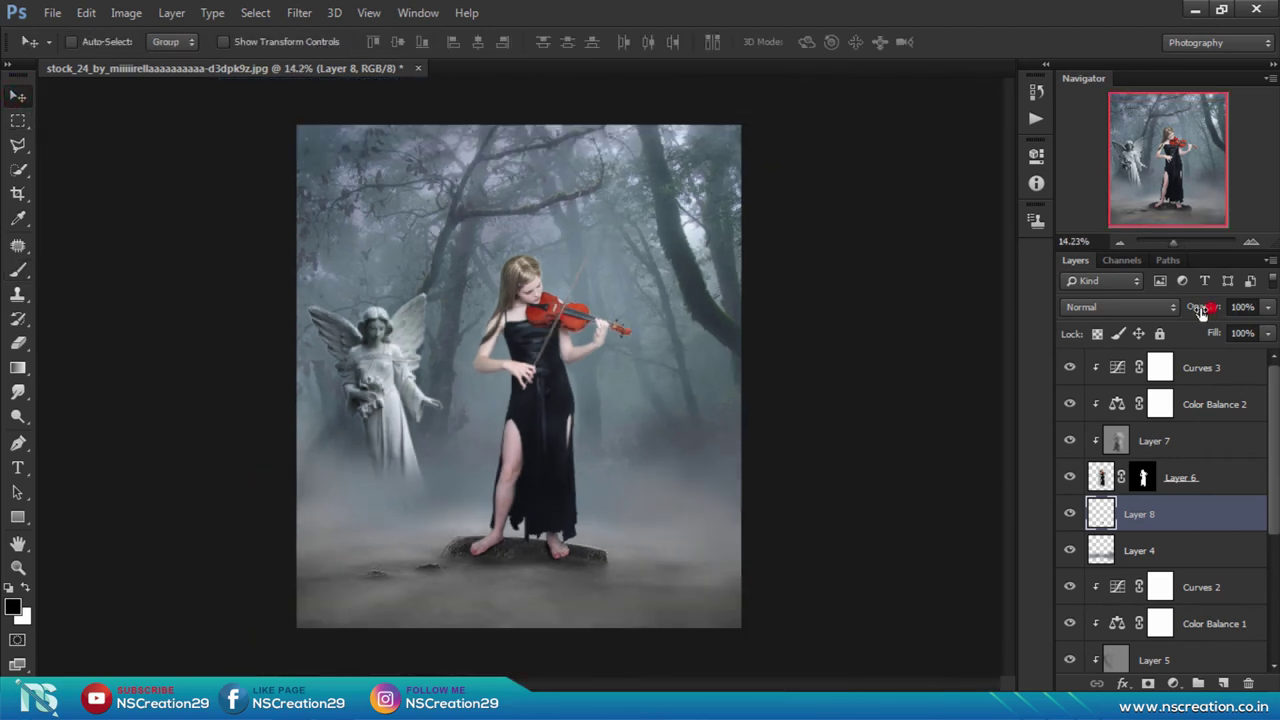
pyautogui.moveTo(1221, 310); pyautogui.dragTo(1138, 318)
pyautogui.click(1269, 425)
pyautogui.scroll(-5, 1272, 537)
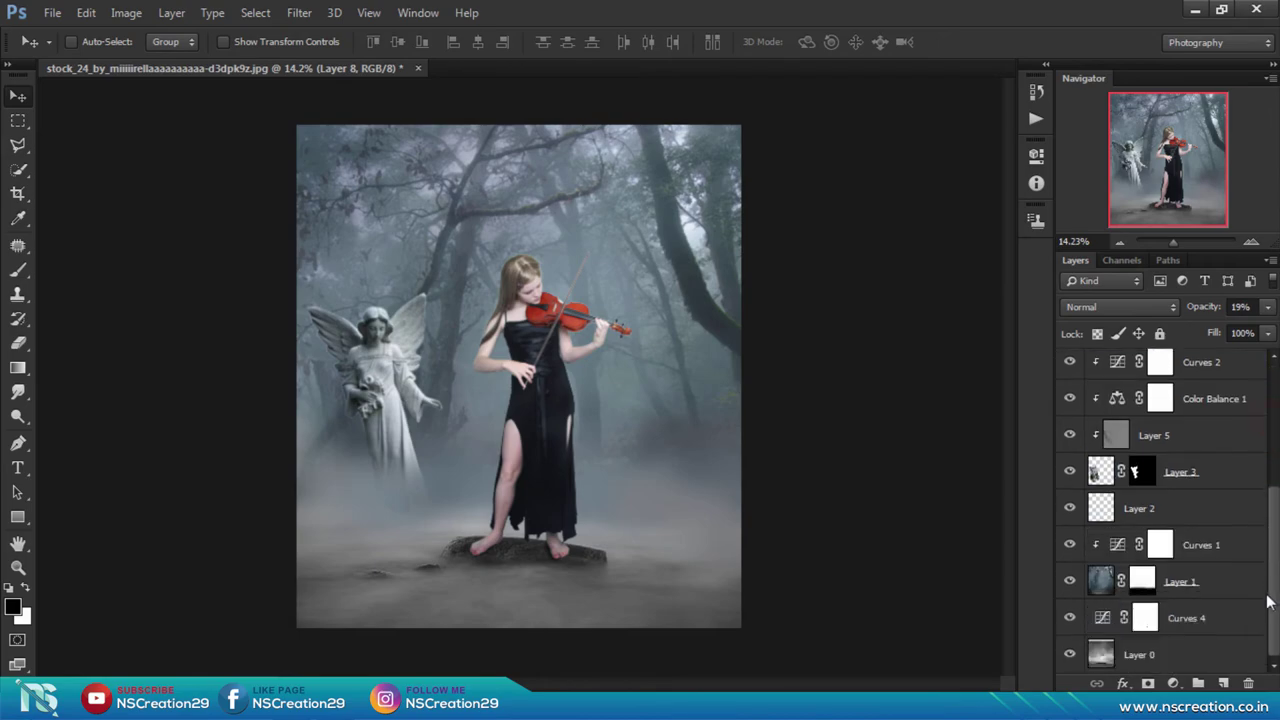
pyautogui.click(1143, 623)
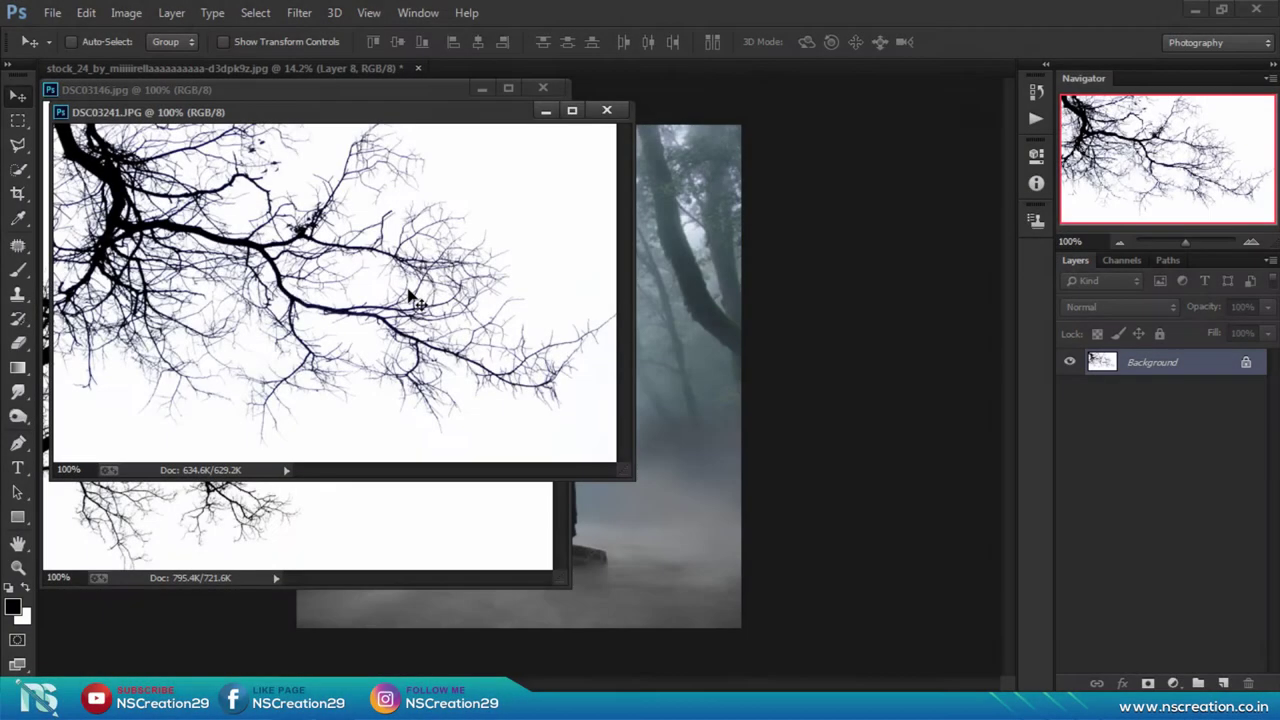
# Bring both branch photos into the composition as Layers 9 and 10, placed at the upper left
pyautogui.moveTo(410, 295); pyautogui.dragTo(671, 324)
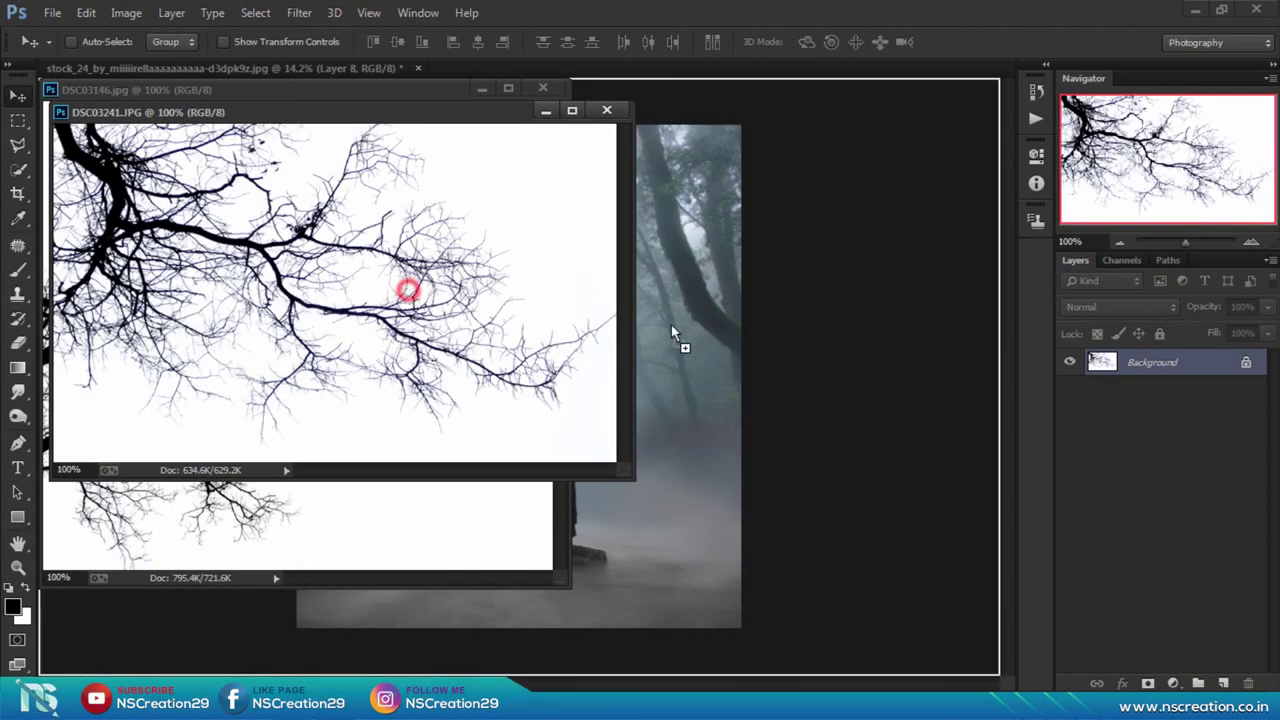
pyautogui.click(606, 109)
pyautogui.click(421, 215)
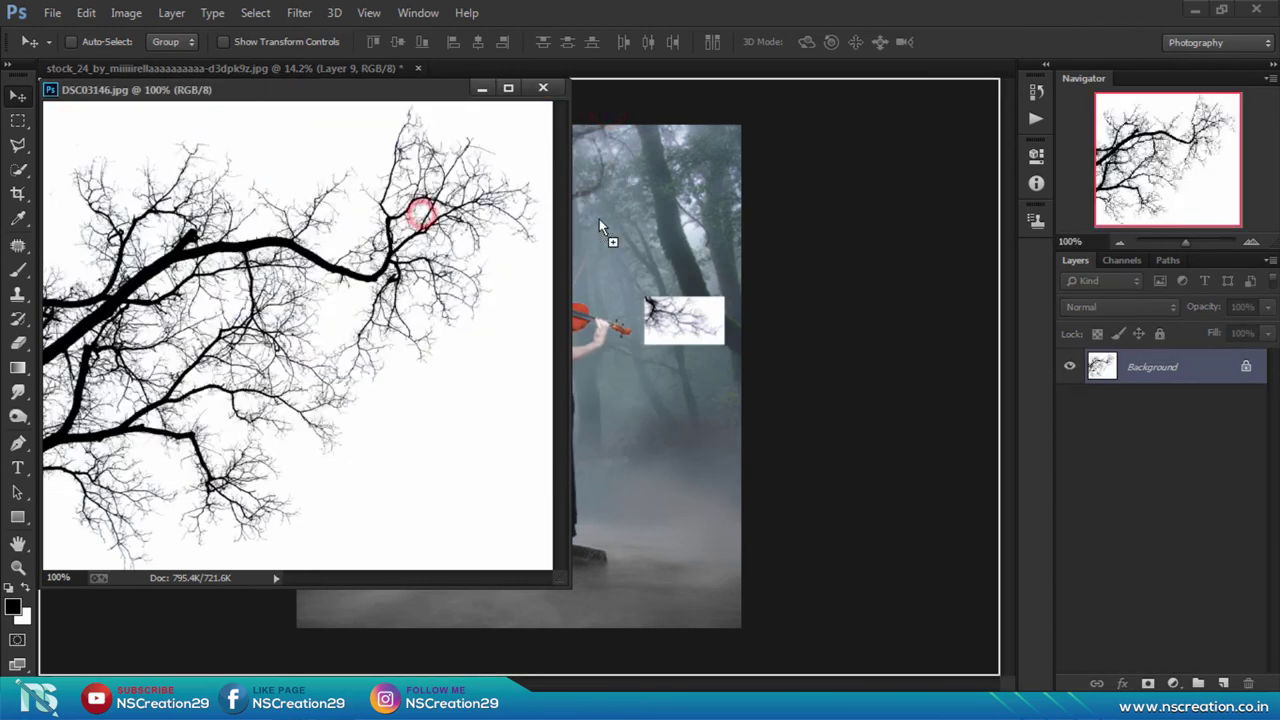
pyautogui.moveTo(428, 226); pyautogui.dragTo(599, 219)
pyautogui.click(543, 88)
pyautogui.moveTo(515, 211); pyautogui.dragTo(387, 167)
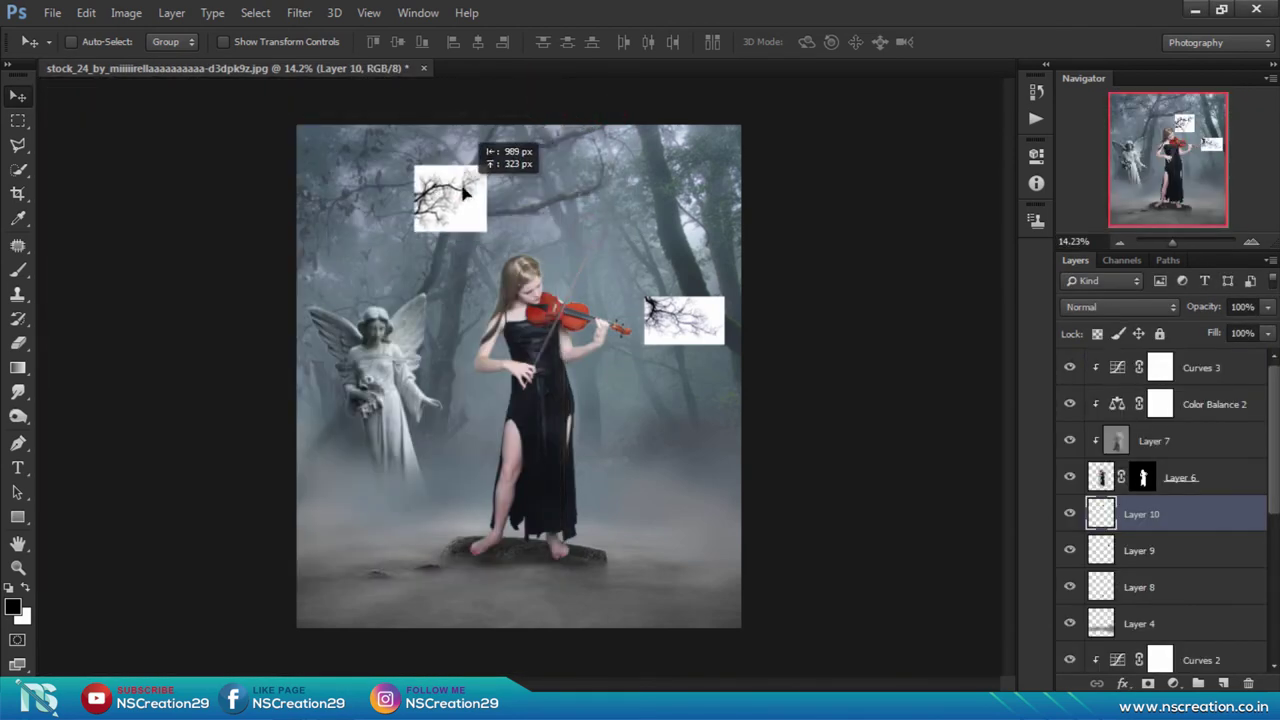
# Scale Layer 10 to about 370%, push it to the left edge, and set it to Multiply
pyautogui.hotkey('ctrl', 't')
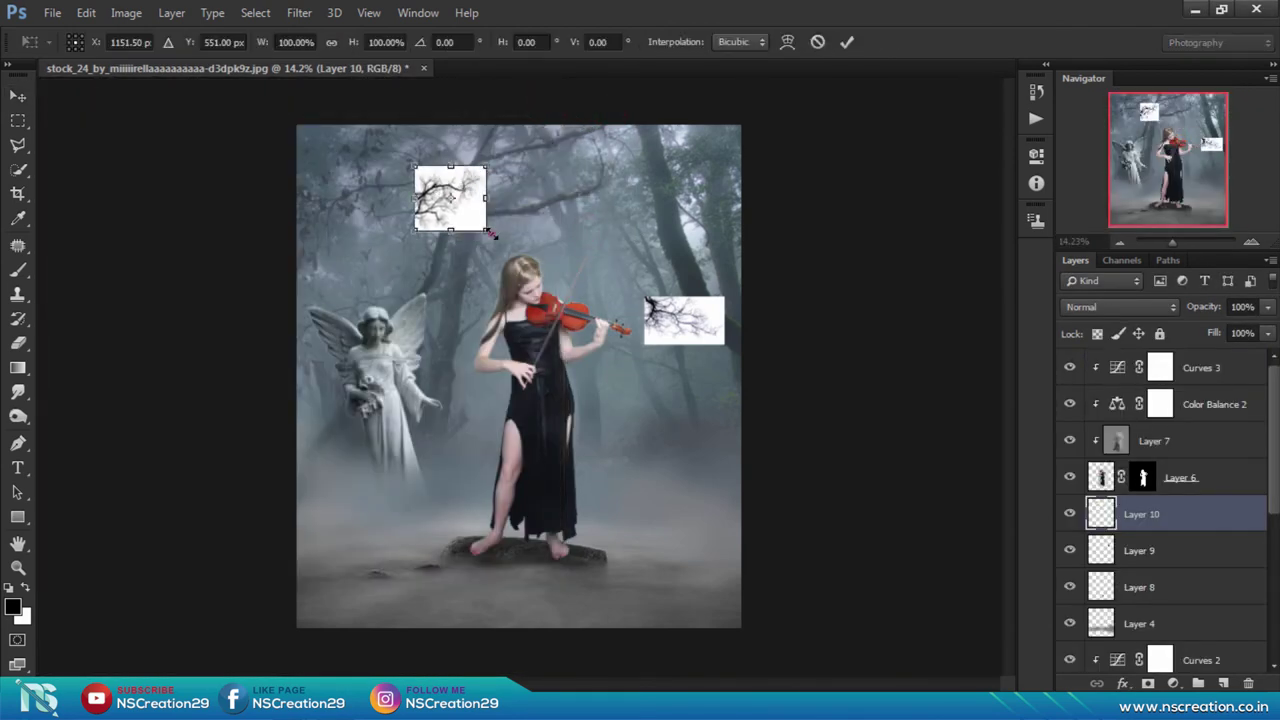
pyautogui.moveTo(491, 233); pyautogui.dragTo(621, 285)
pyautogui.click(850, 42)
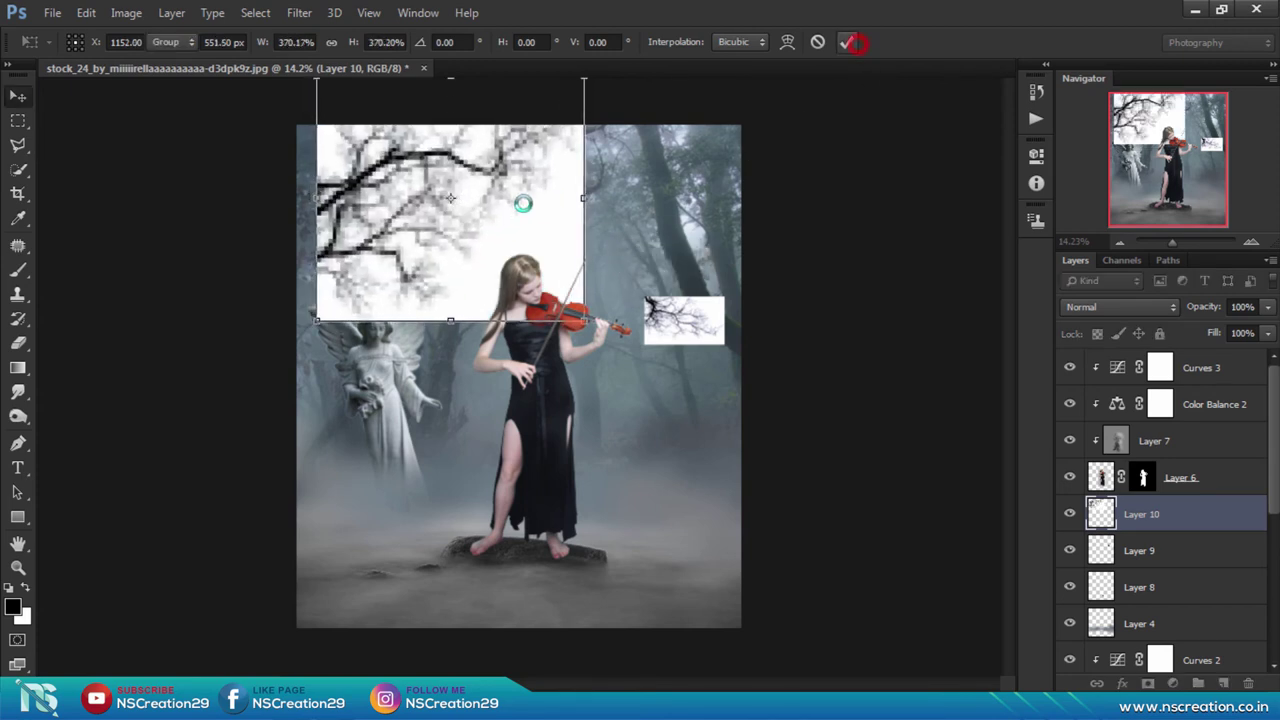
pyautogui.moveTo(523, 203); pyautogui.dragTo(486, 195)
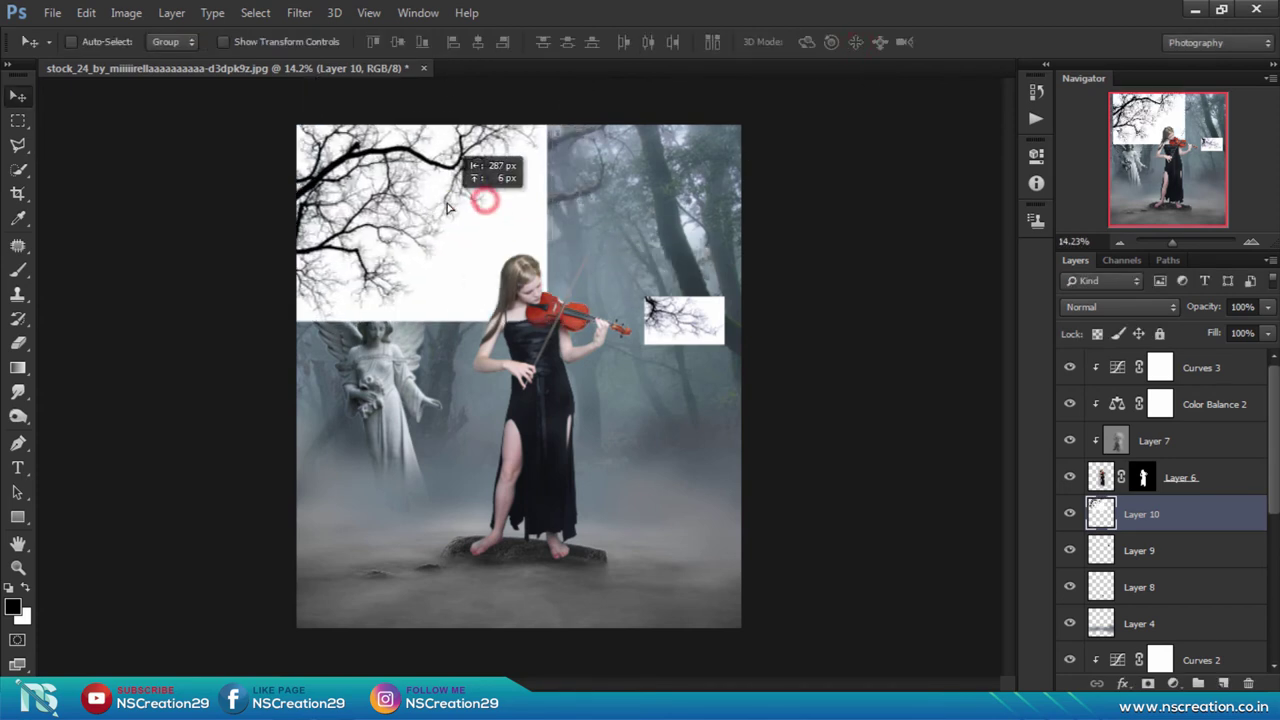
pyautogui.click(1110, 307)
pyautogui.click(1098, 72)
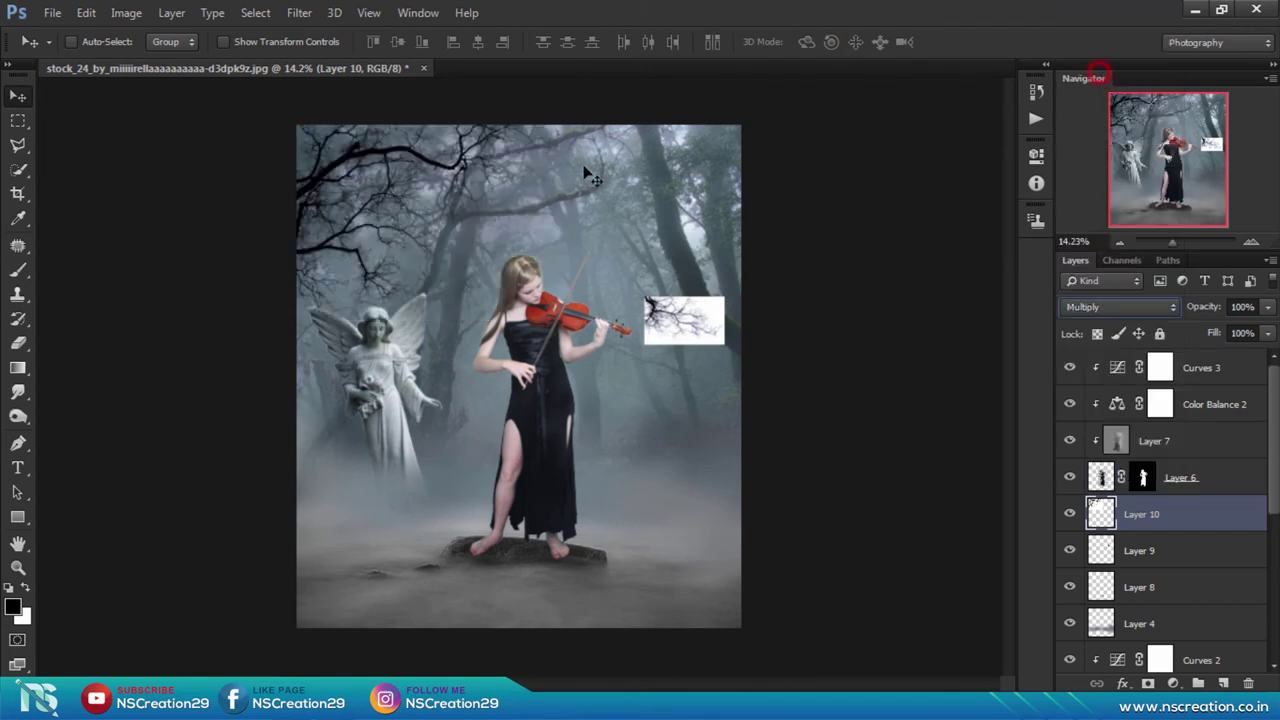
# Move the branches into the top-left corner and rotate them about 16 degrees
pyautogui.moveTo(463, 187); pyautogui.dragTo(441, 177)
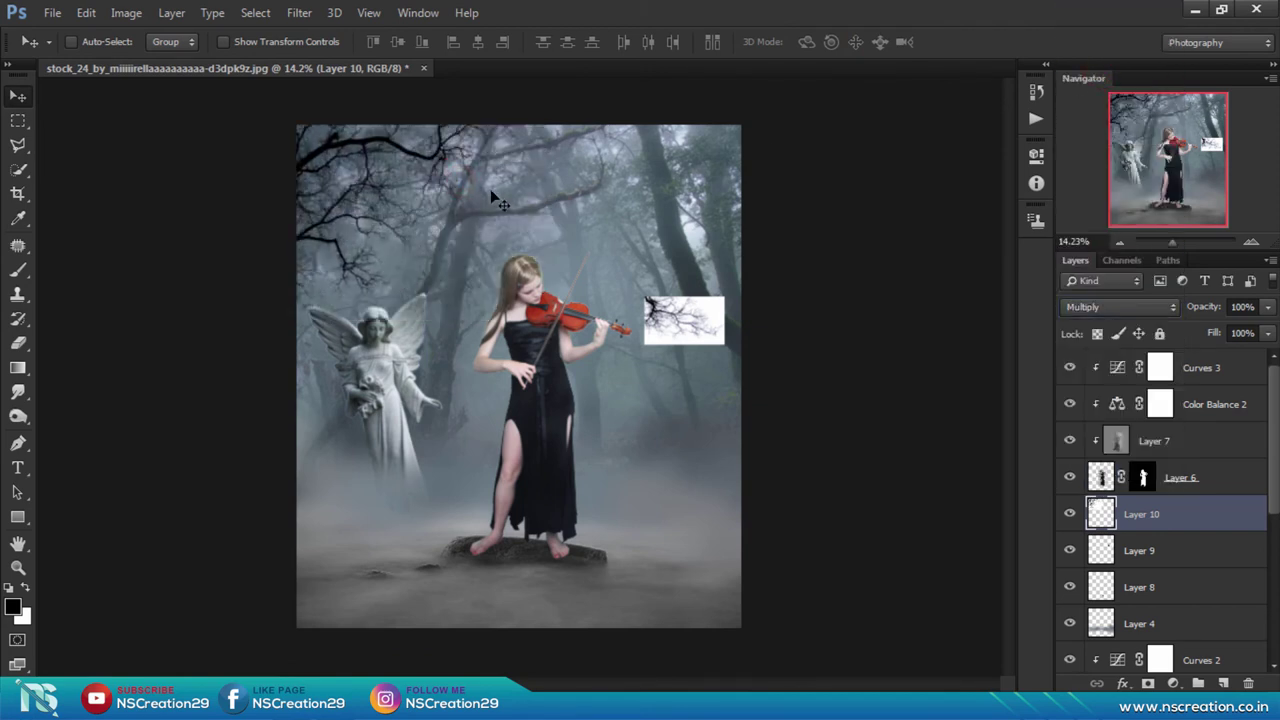
pyautogui.hotkey('ctrl', 't')
pyautogui.moveTo(583, 170)
pyautogui.mouseDown()
pyautogui.moveTo(432, 195)
pyautogui.moveTo(427, 172)
pyautogui.mouseUp()
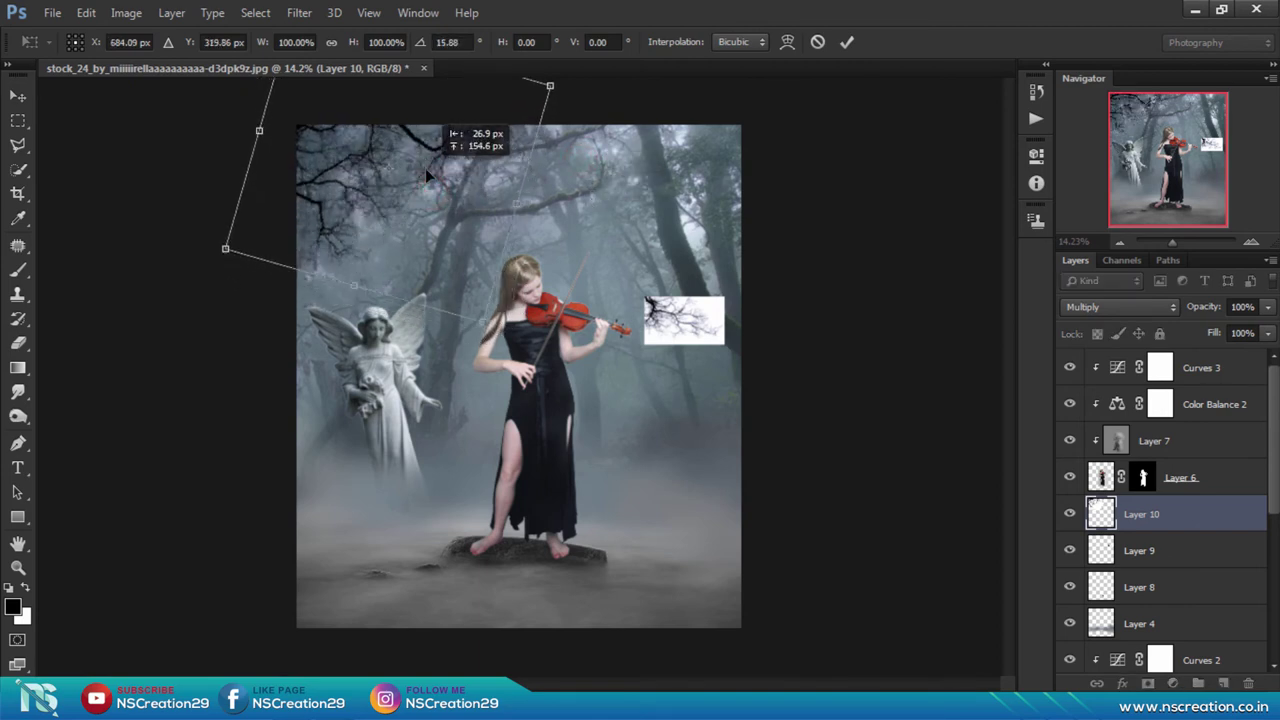
pyautogui.click(853, 45)
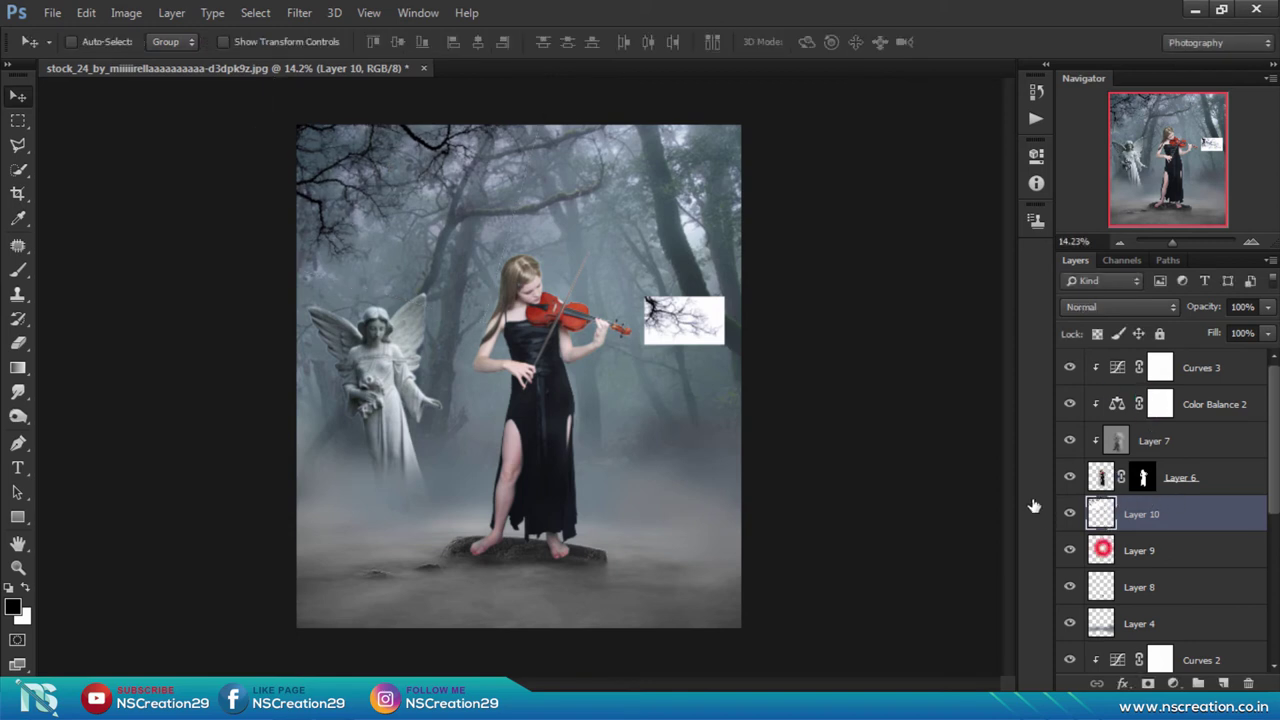
pyautogui.click(1103, 550)
# Scale Layer 9's branches to about 283% and flip them horizontally
pyautogui.hotkey('ctrl', 't')
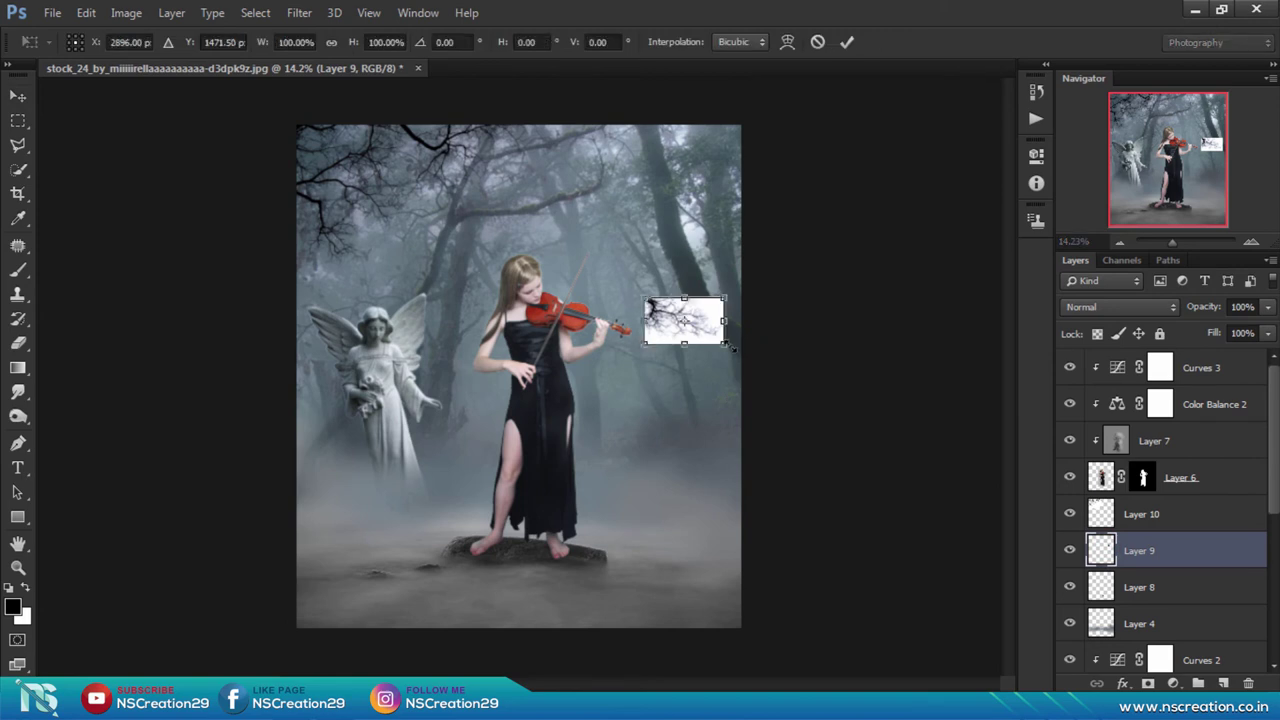
pyautogui.moveTo(724, 344); pyautogui.dragTo(818, 384)
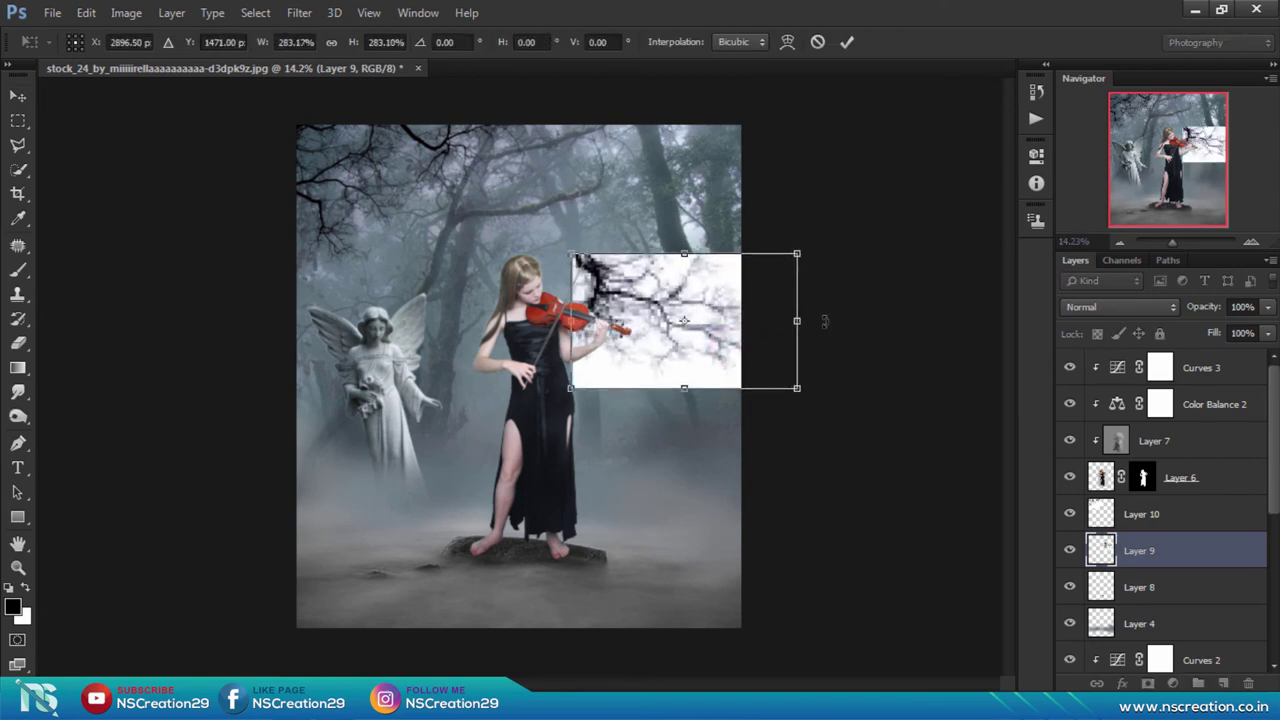
pyautogui.click(846, 41)
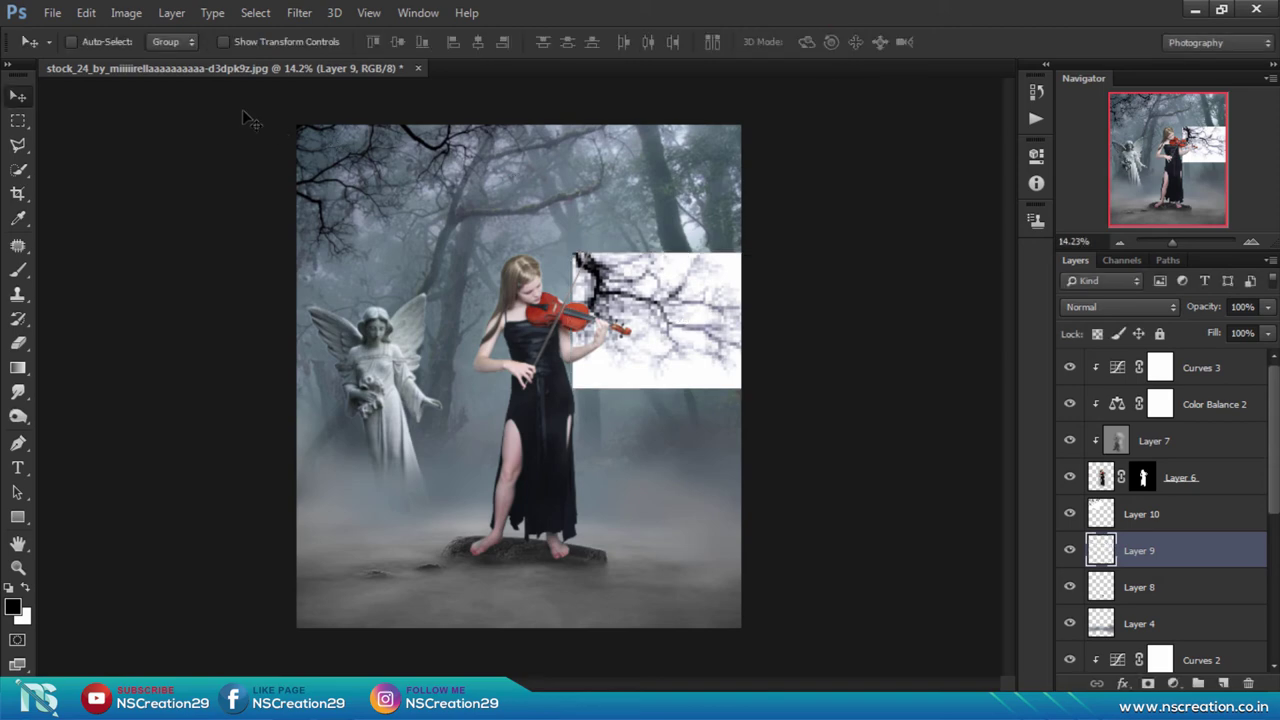
pyautogui.click(99, 10)
pyautogui.moveTo(148, 375)
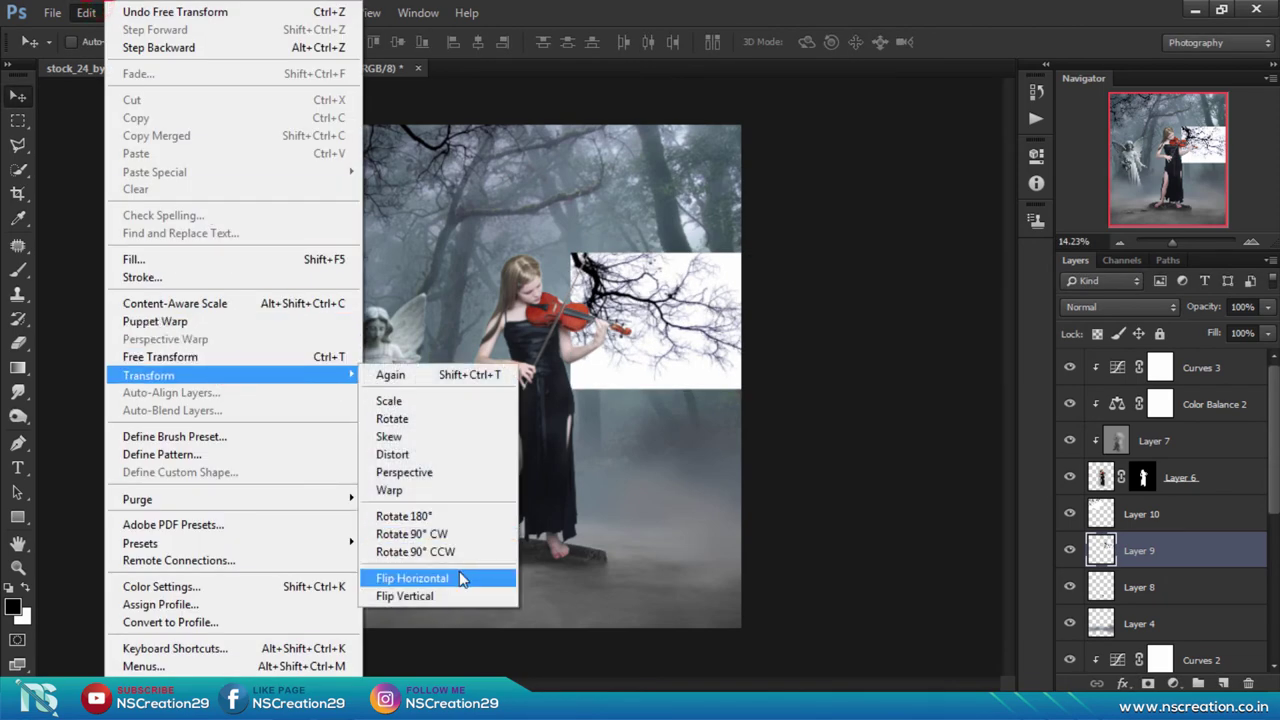
pyautogui.click(459, 579)
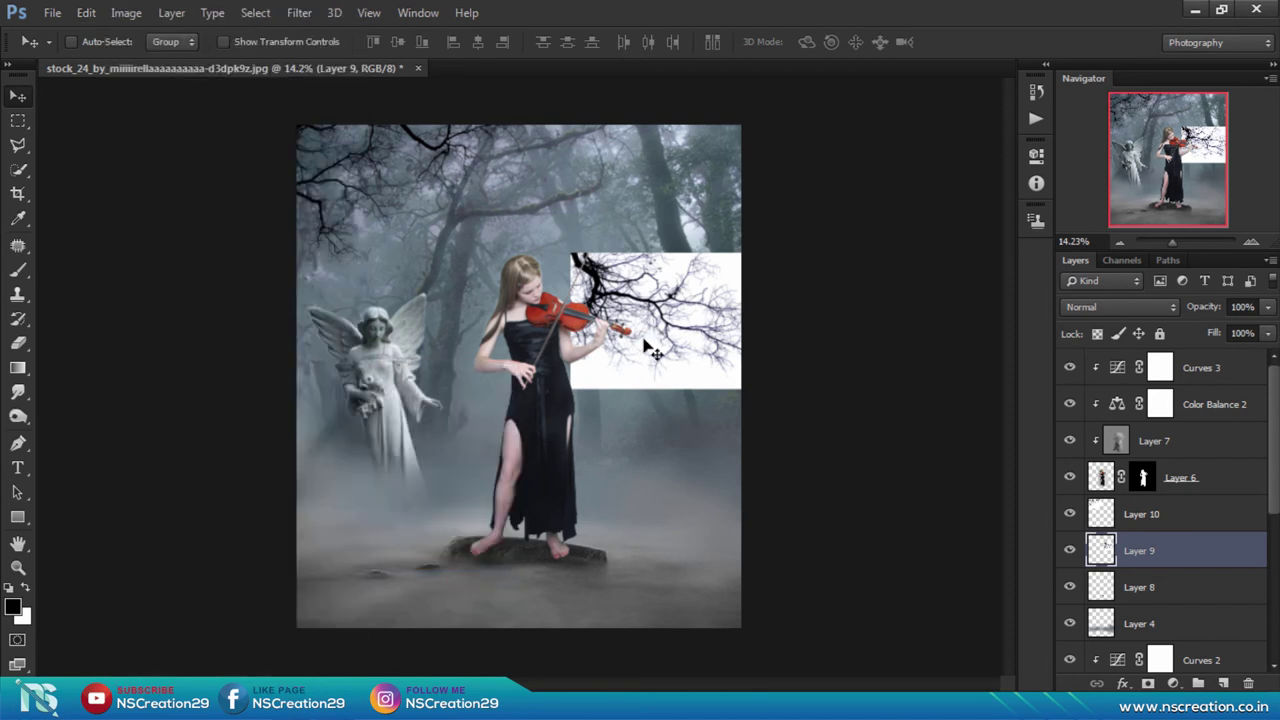
# Move the mirrored branches to the top-right corner and set the layer to Multiply
pyautogui.moveTo(645, 336)
pyautogui.mouseDown()
pyautogui.moveTo(686, 156)
pyautogui.moveTo(666, 158)
pyautogui.mouseUp()
pyautogui.click(1129, 307)
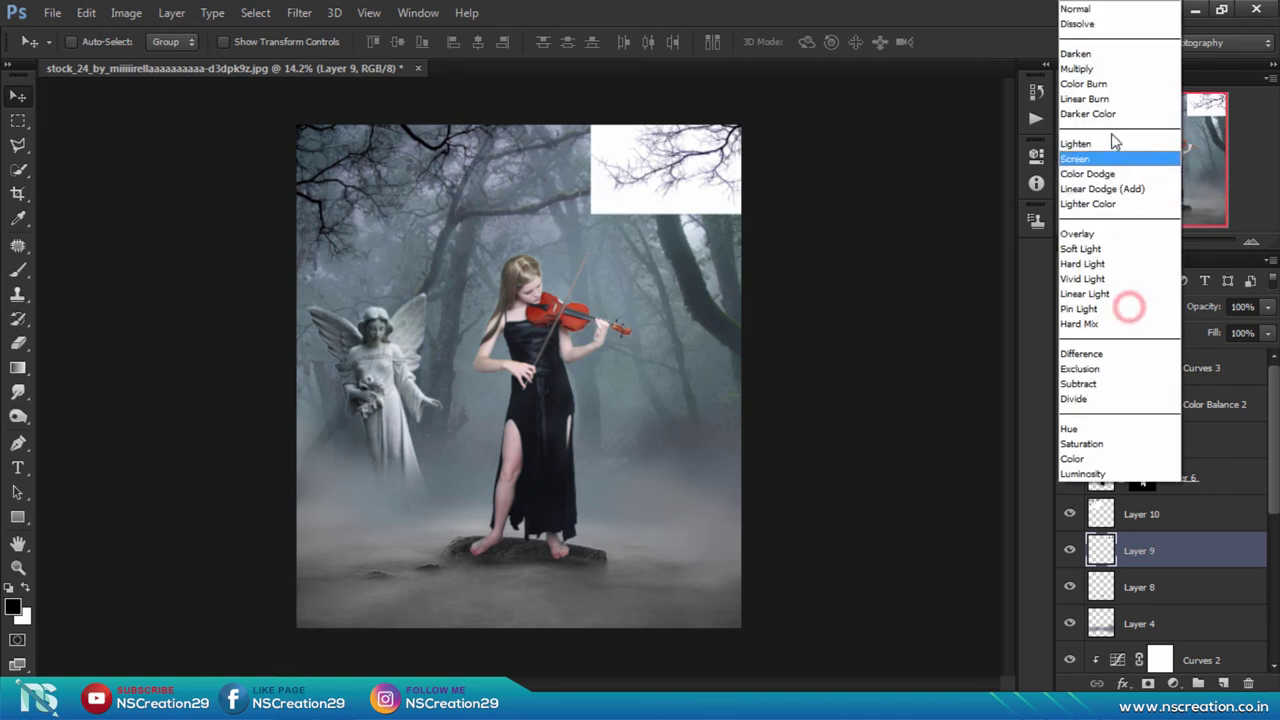
pyautogui.click(1095, 68)
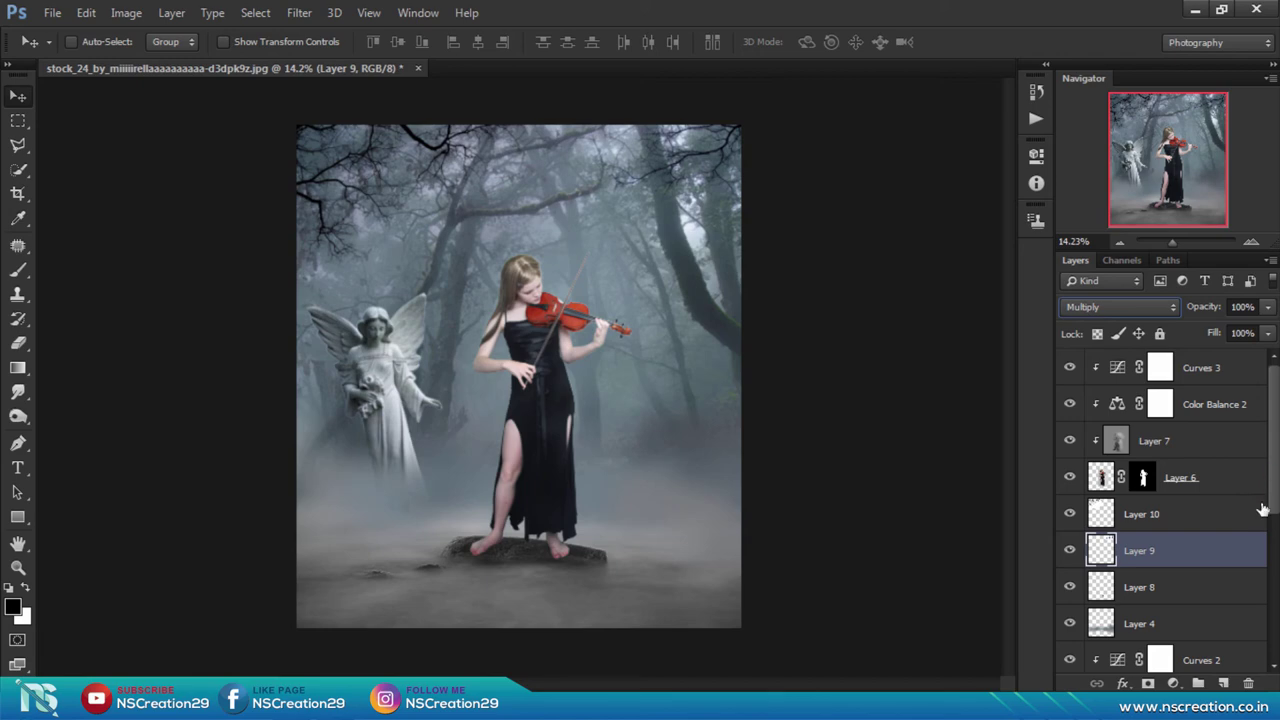
pyautogui.moveTo(1273, 490); pyautogui.dragTo(1273, 615)
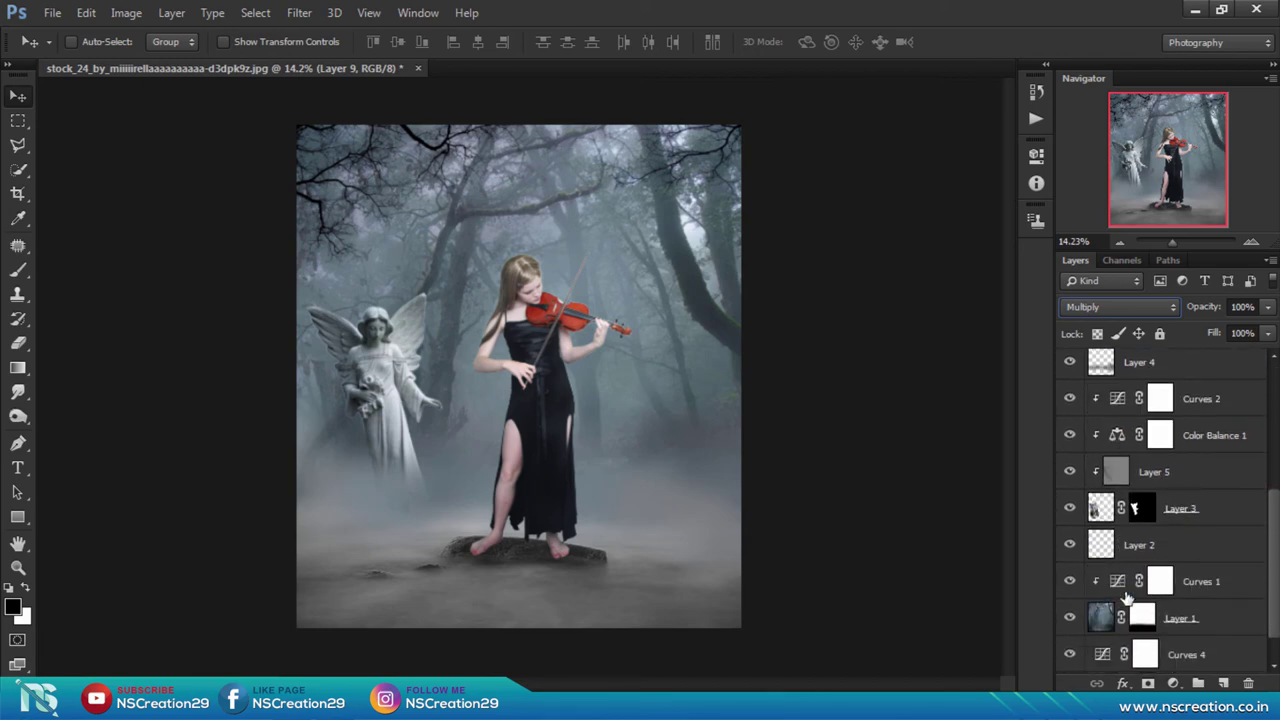
# Apply a Gaussian Blur with a 7.4-pixel radius to the forest on Layer 1
pyautogui.click(1101, 617)
pyautogui.click(304, 12)
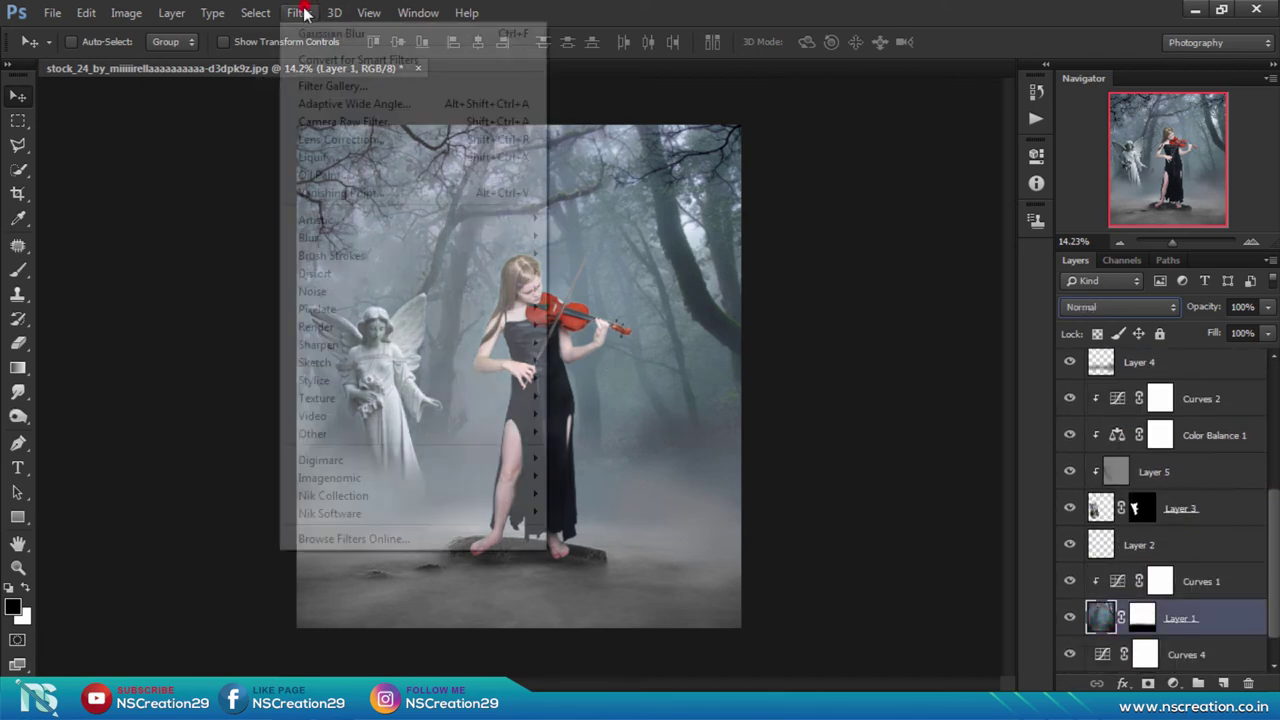
pyautogui.click(331, 236)
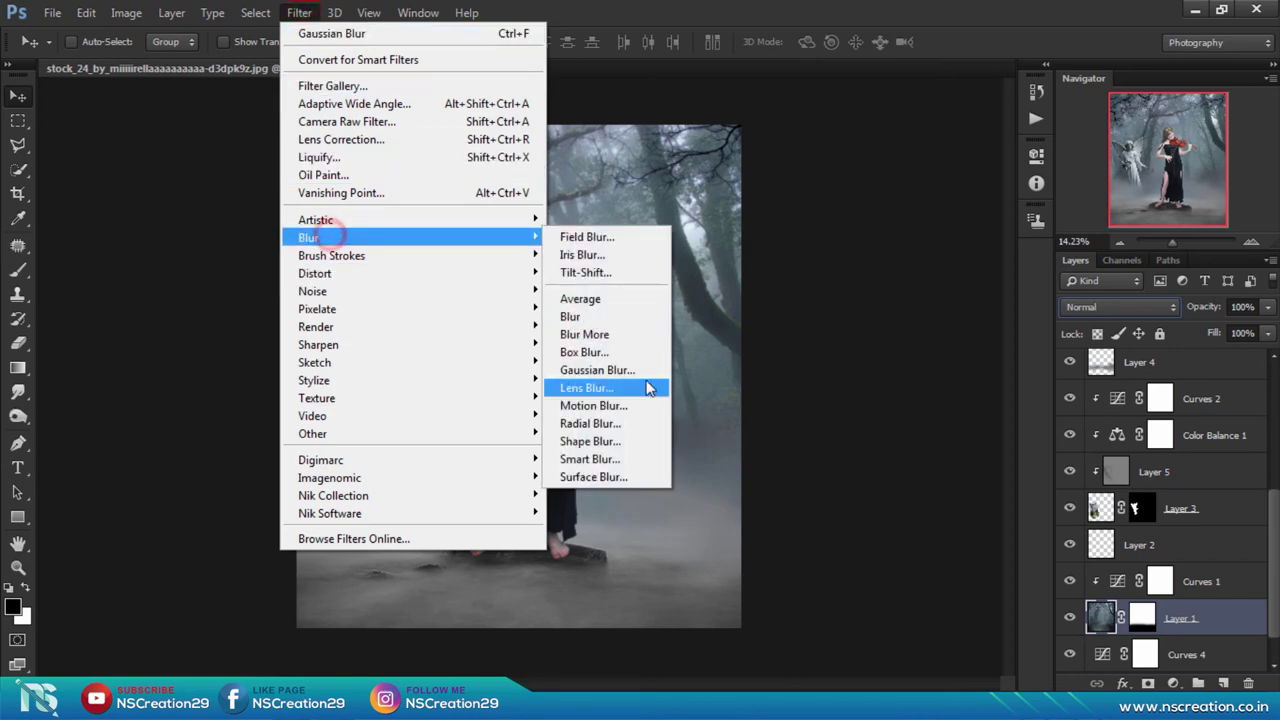
pyautogui.click(600, 370)
pyautogui.doubleClick(1000, 431)
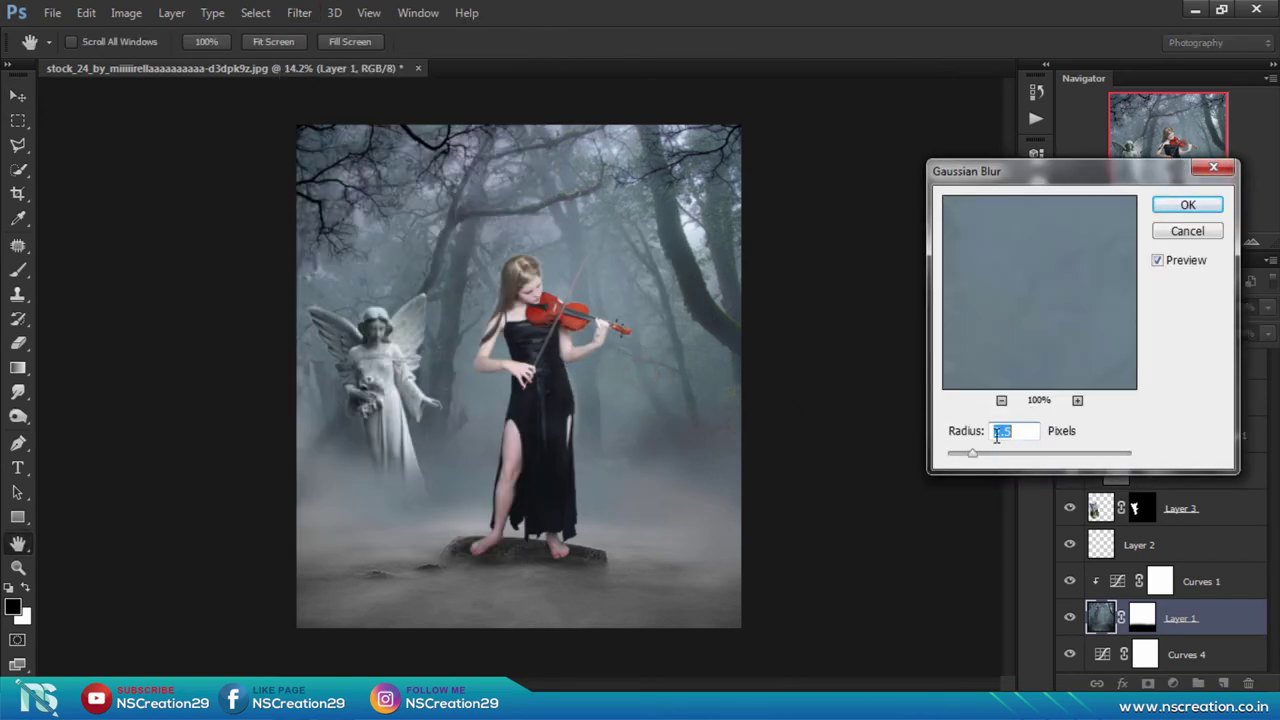
pyautogui.moveTo(973, 455); pyautogui.dragTo(994, 458)
pyautogui.click(1008, 456)
pyautogui.click(1196, 206)
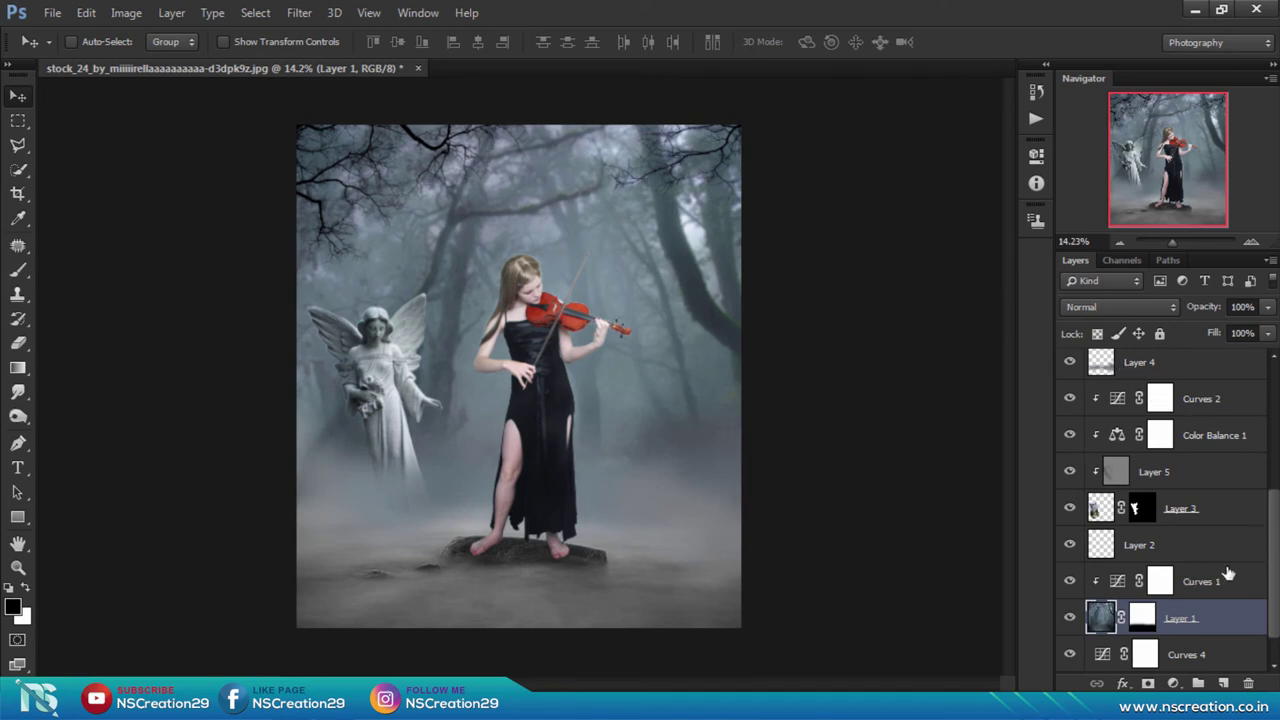
pyautogui.moveTo(1277, 555); pyautogui.dragTo(1277, 417)
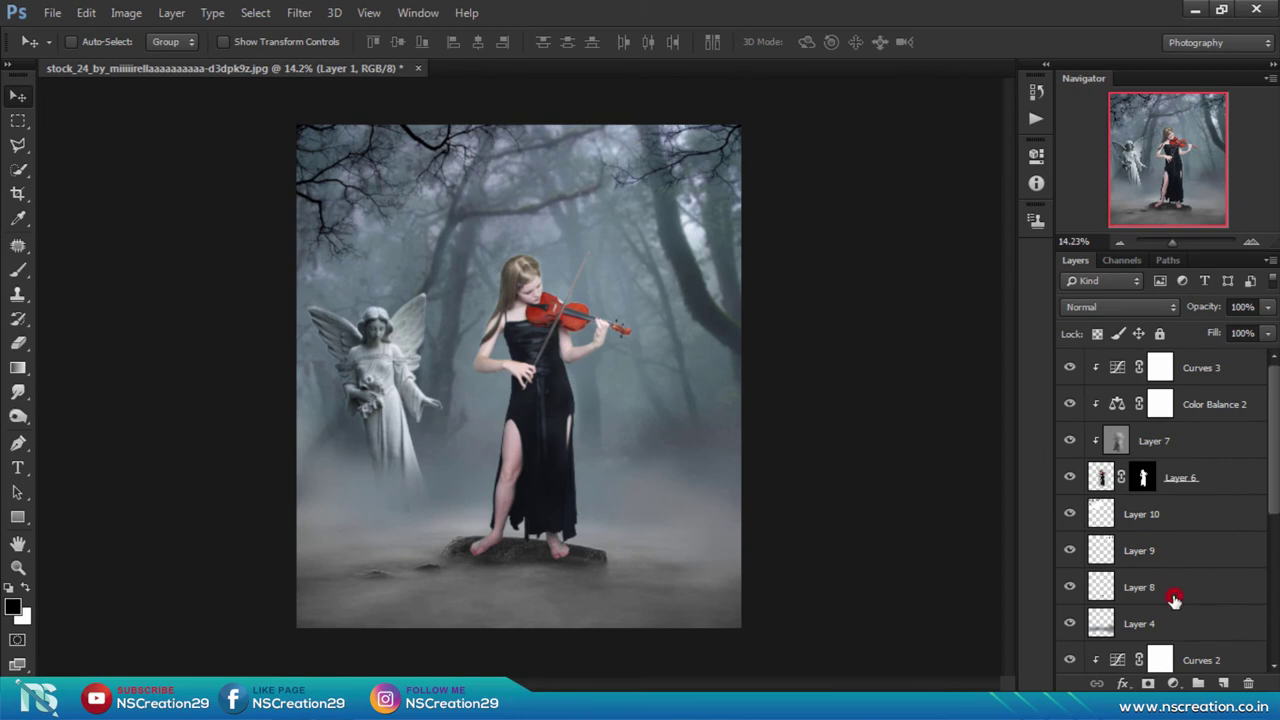
# On a new layer above Layer 8, paint a soft fog-sampled grey-blue glow with a 1400 px brush
pyautogui.click(1174, 598)
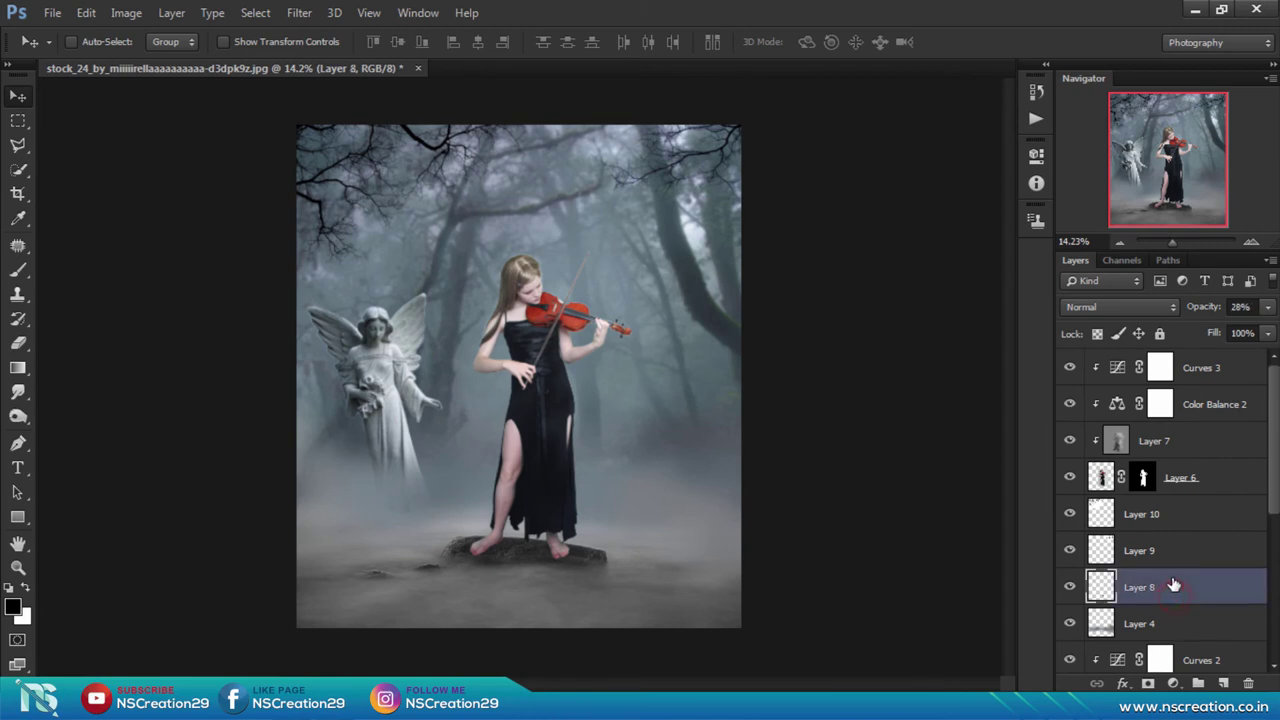
pyautogui.click(1224, 683)
pyautogui.click(12, 271)
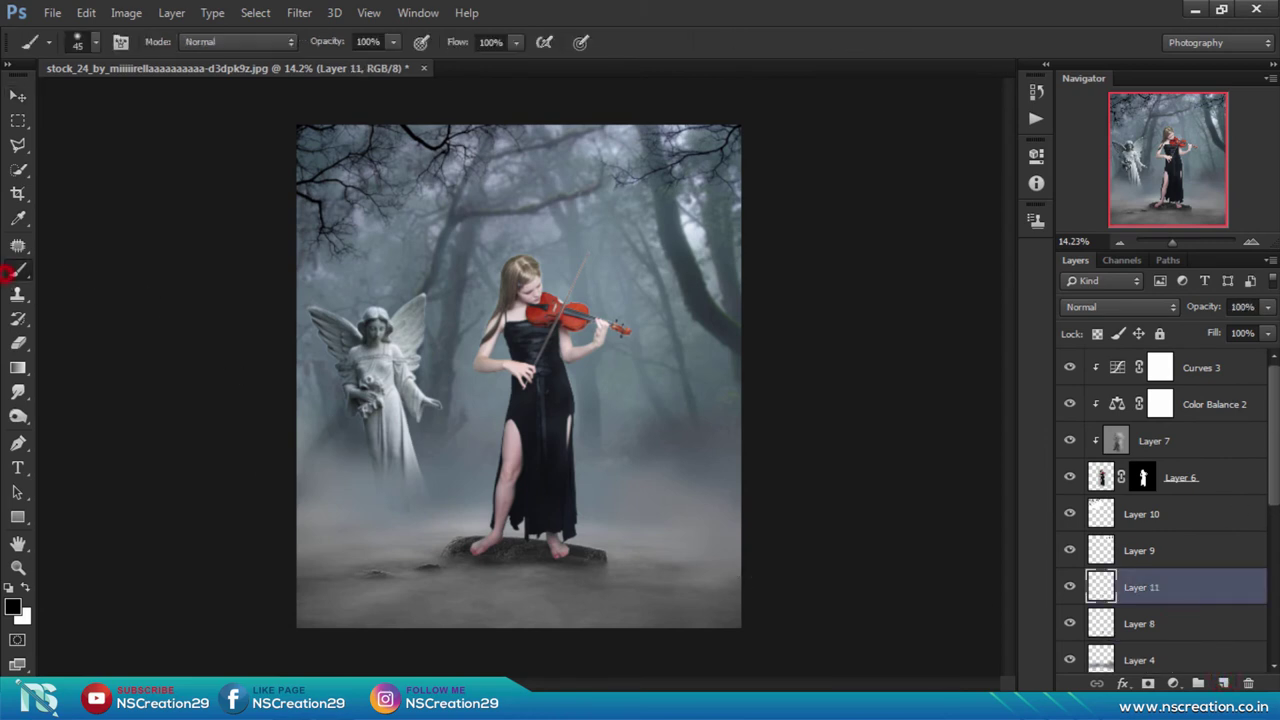
pyautogui.click(26, 588)
pyautogui.press('alt')
pyautogui.keyDown('alt'); pyautogui.click(617, 147); pyautogui.keyUp('alt')
pyautogui.press(']')
pyautogui.press(']')
pyautogui.press(']')
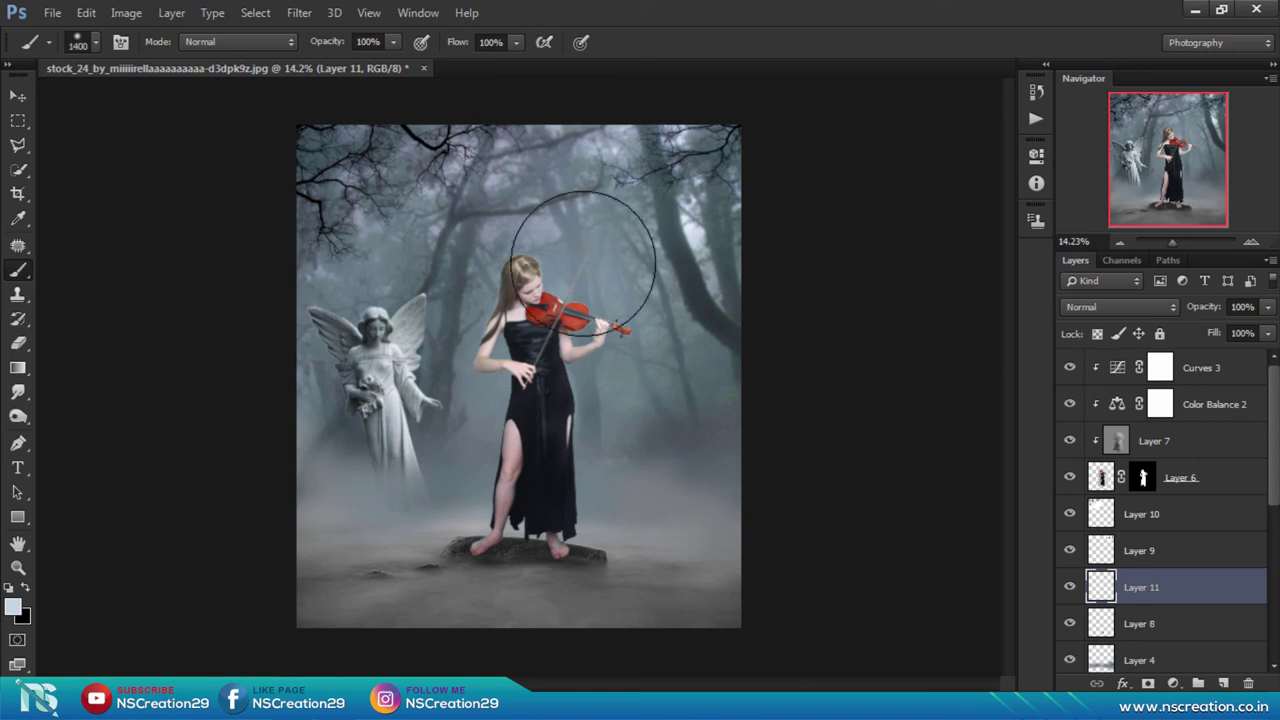
pyautogui.click(583, 262)
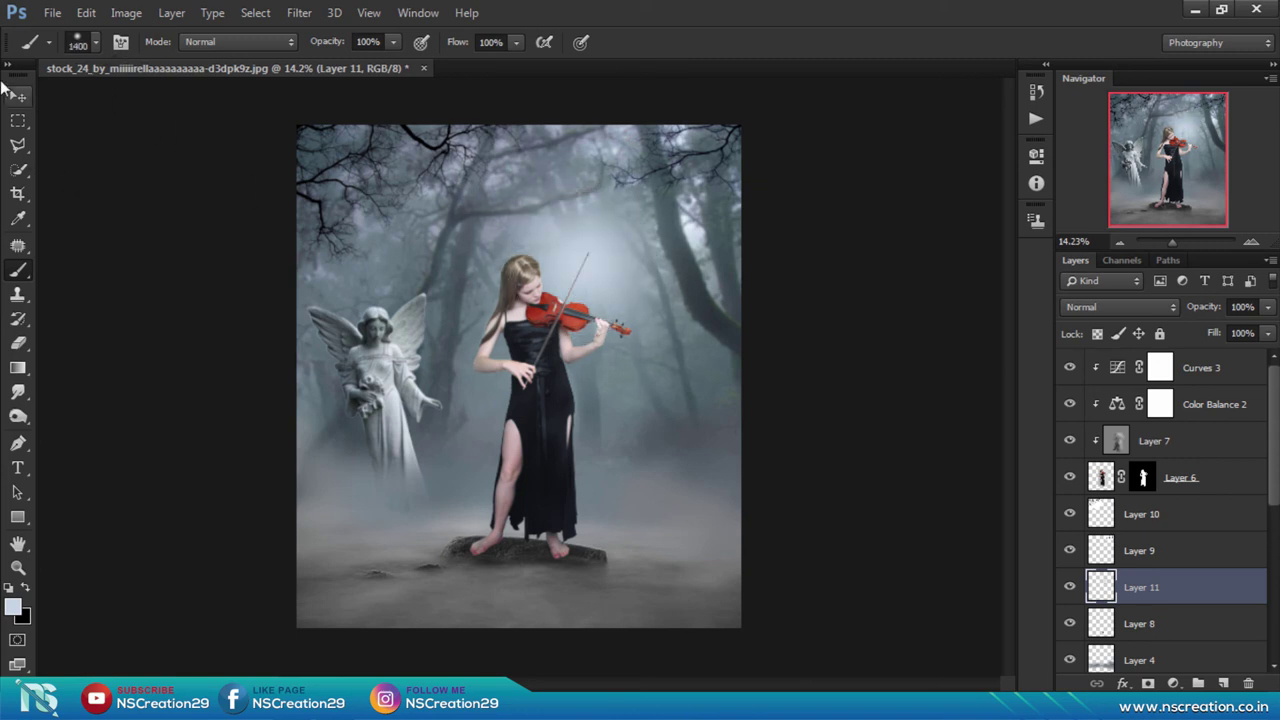
# Set the glow layer to Screen and move it toward the top right
pyautogui.click(17, 96)
pyautogui.click(1085, 307)
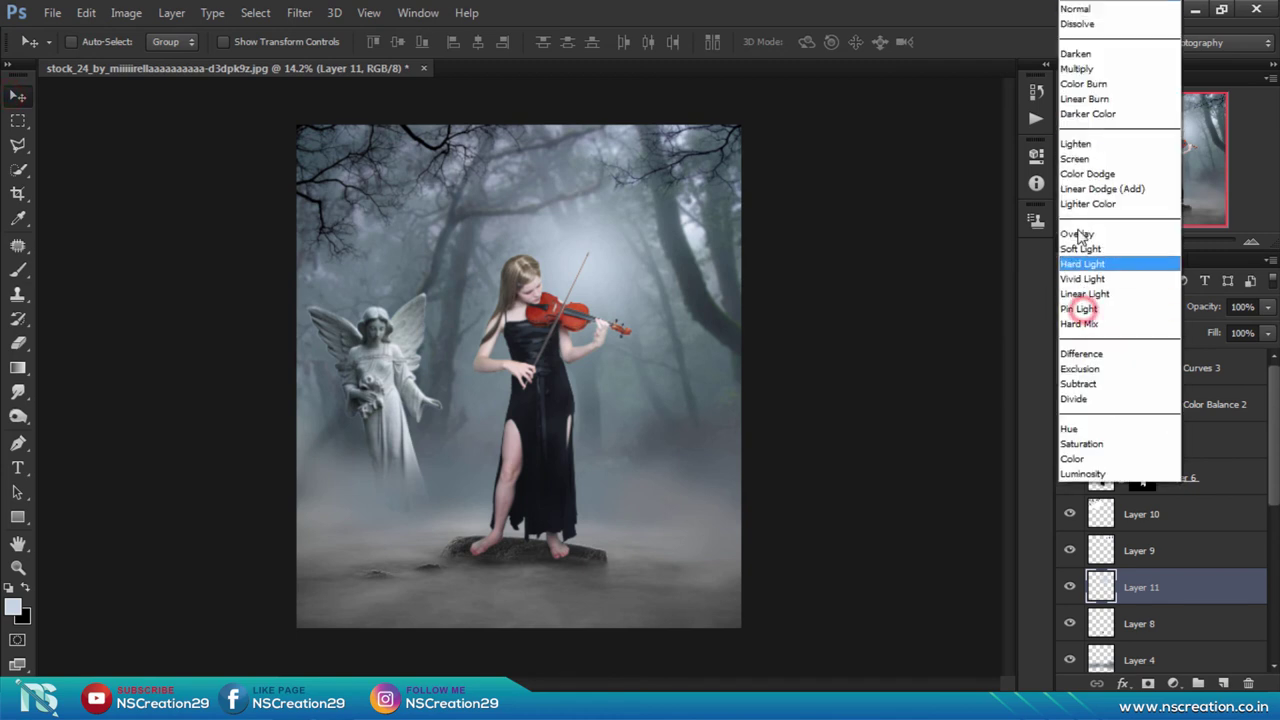
pyautogui.click(1080, 161)
pyautogui.moveTo(593, 272); pyautogui.dragTo(639, 151)
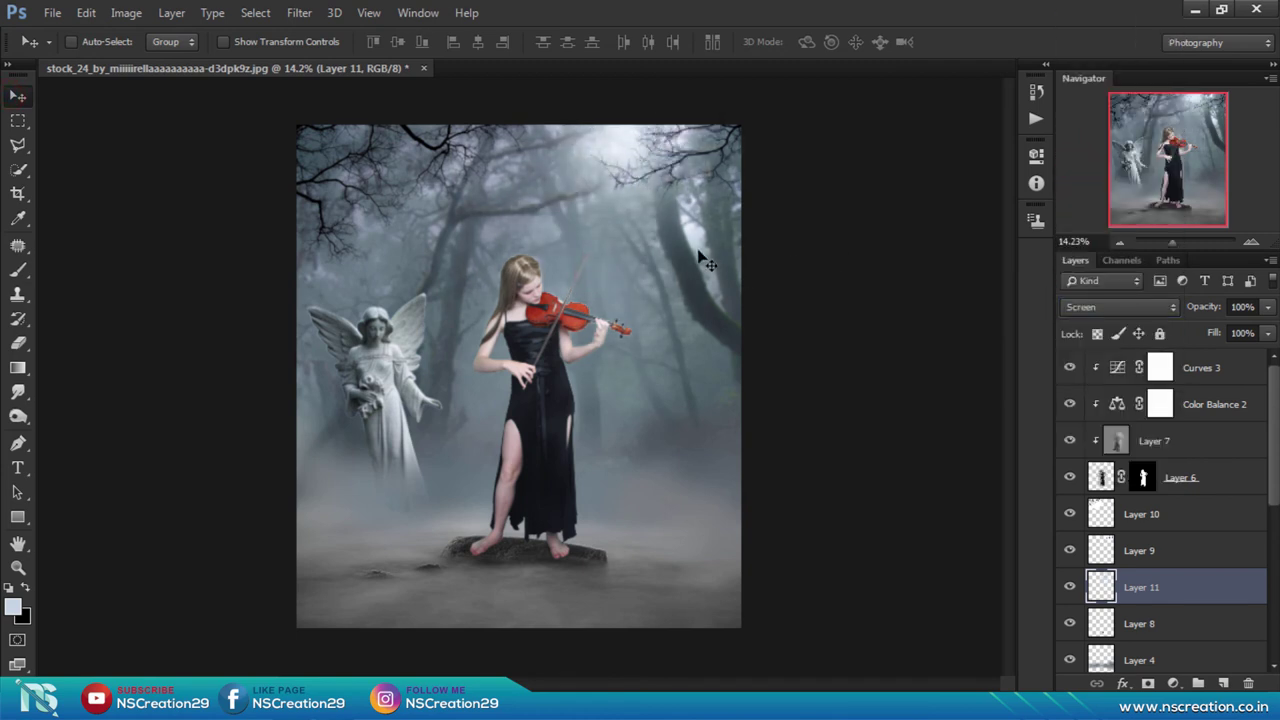
# Enlarge the glow to about 202.75%, position it near the top right, and lower its opacity
pyautogui.hotkey('ctrl', 't')
pyautogui.moveTo(782, 293); pyautogui.dragTo(958, 368)
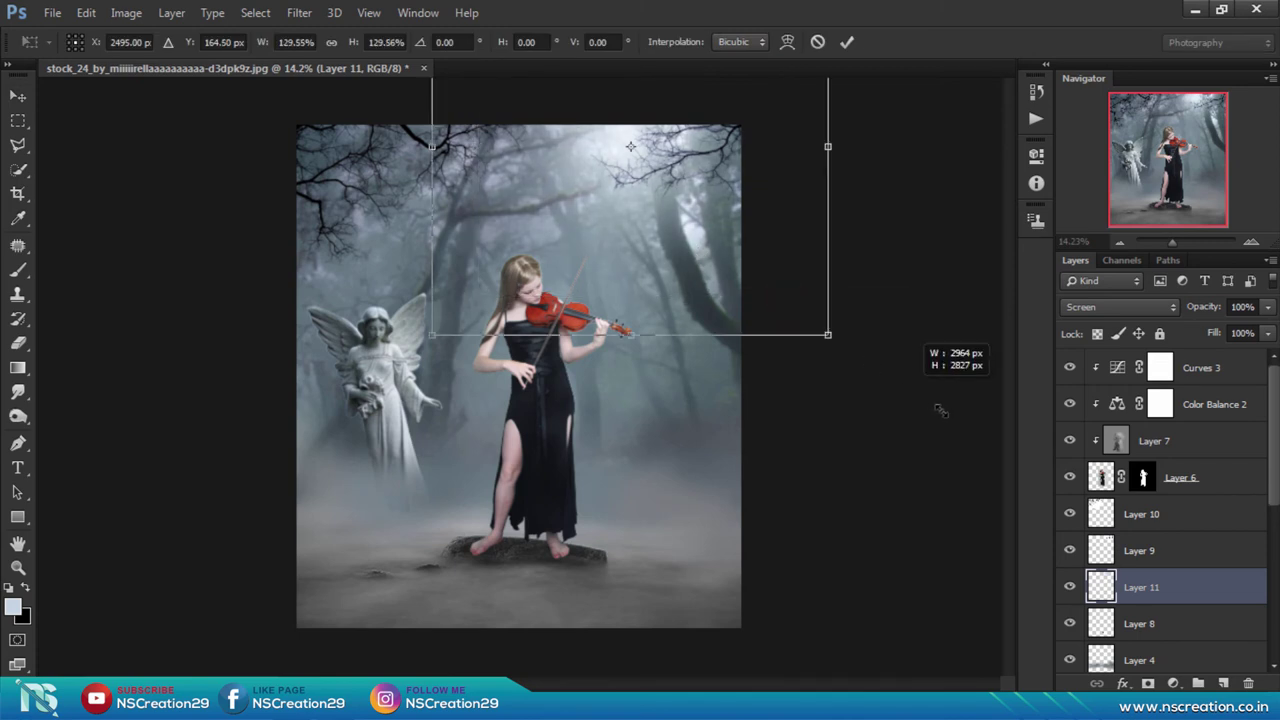
pyautogui.click(847, 42)
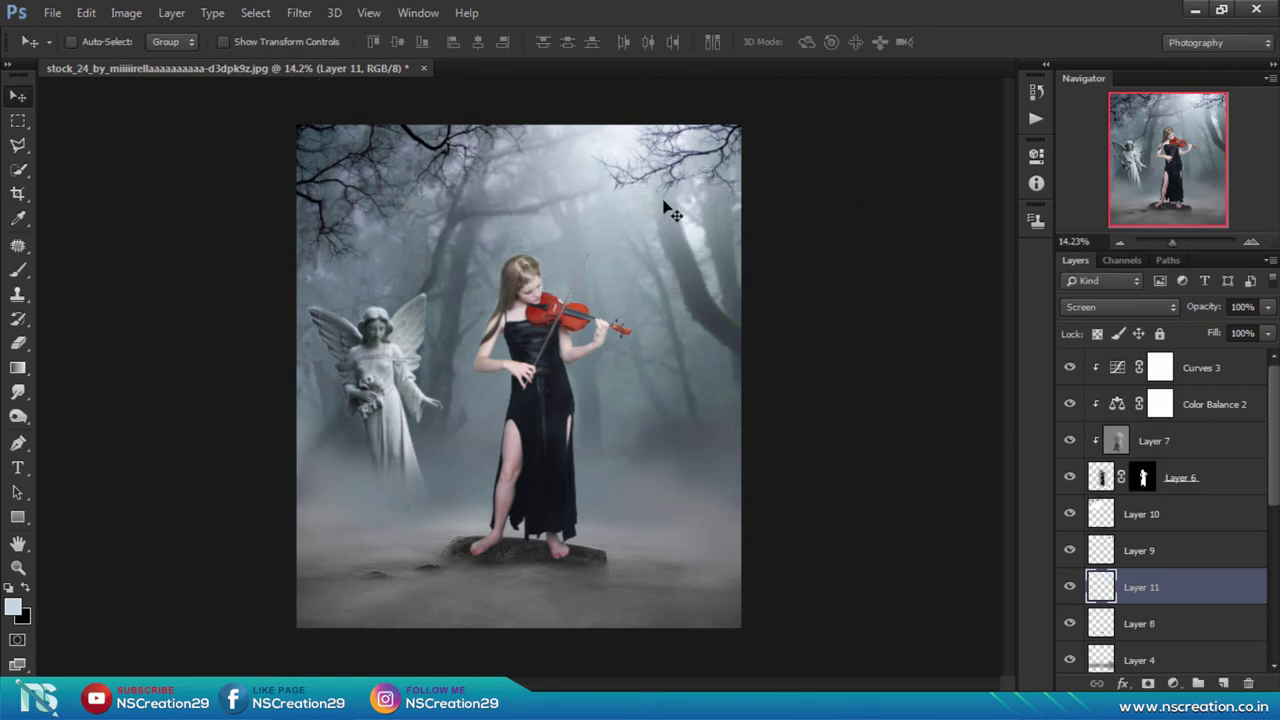
pyautogui.moveTo(657, 200); pyautogui.dragTo(652, 214)
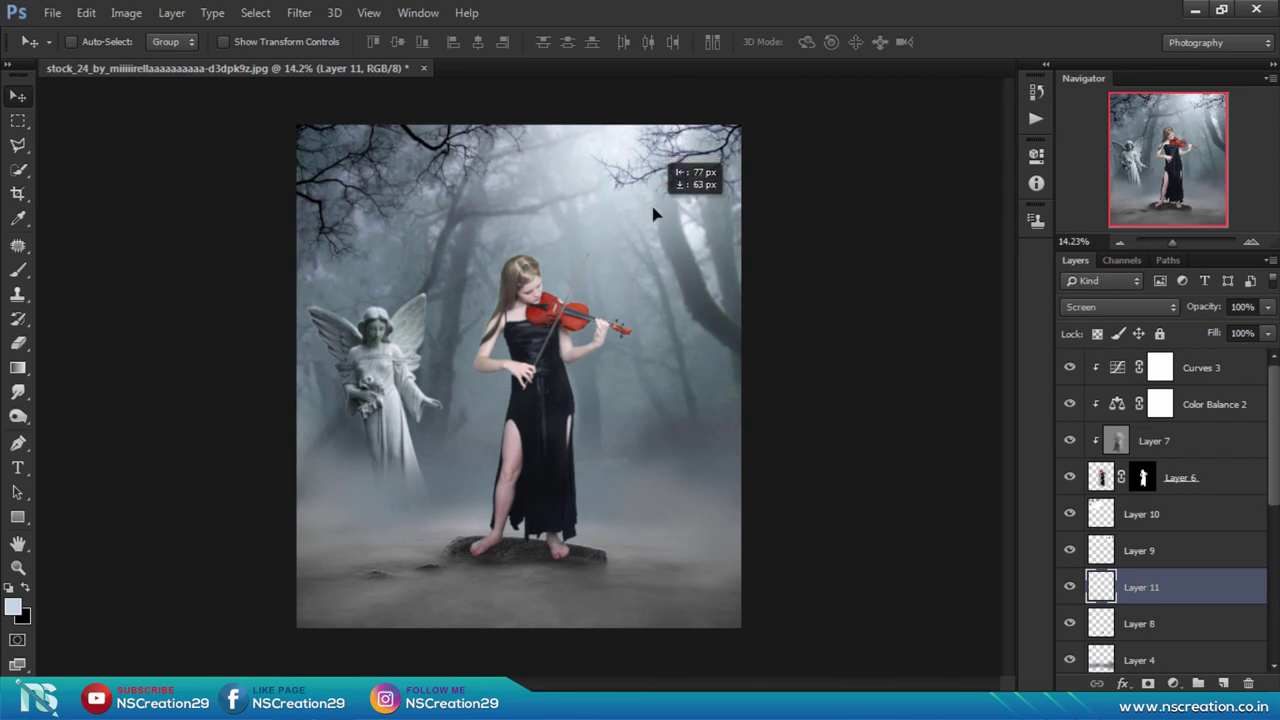
pyautogui.moveTo(653, 209); pyautogui.dragTo(651, 206)
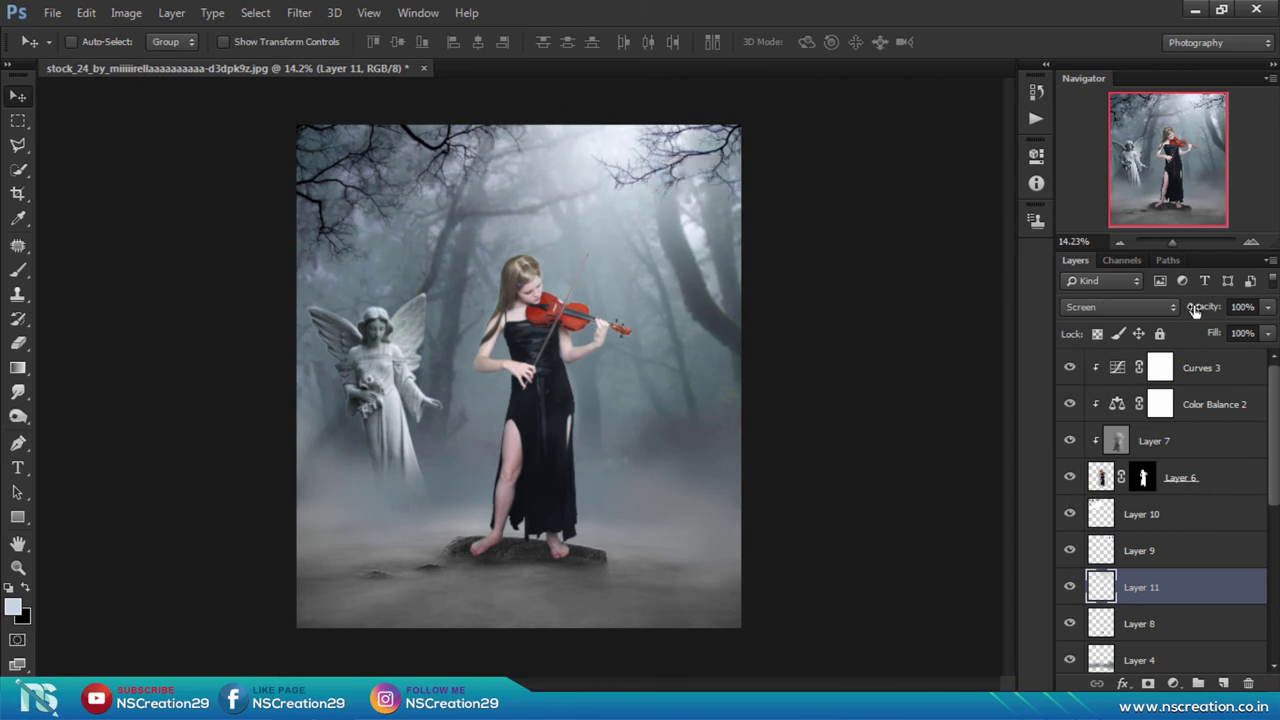
pyautogui.moveTo(1194, 311); pyautogui.dragTo(1173, 310)
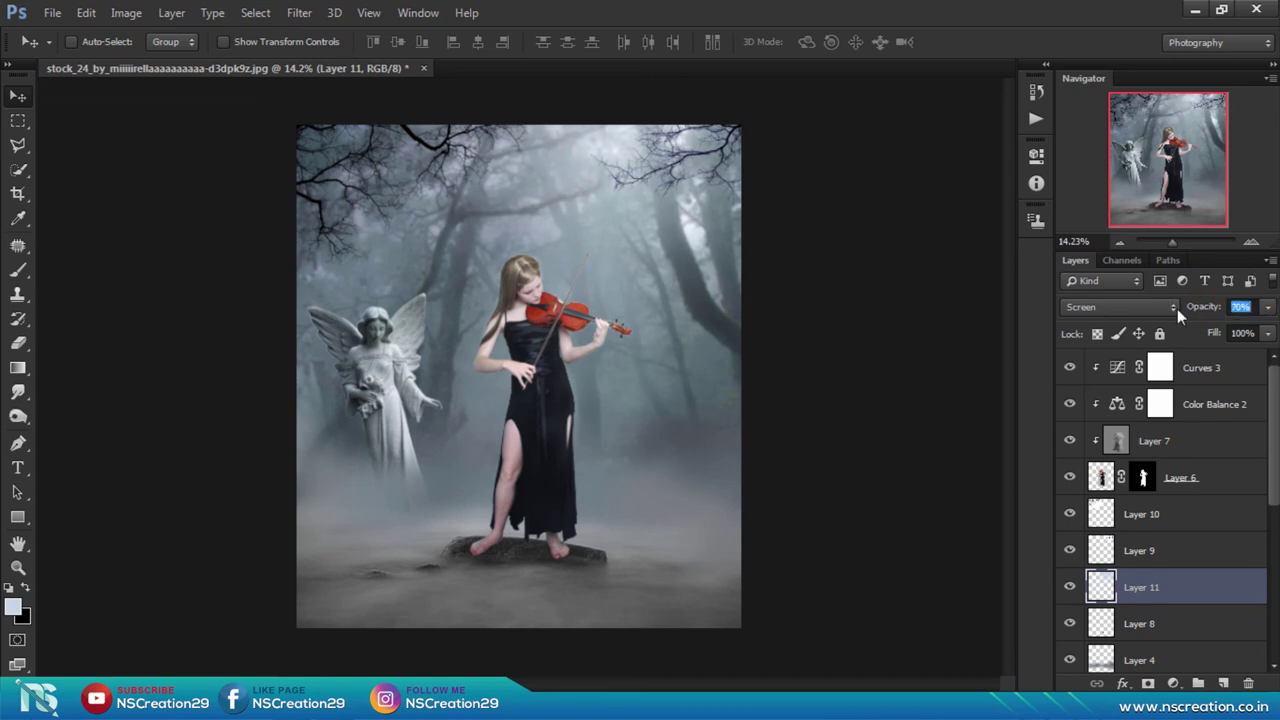
# Pull the Curves 4 white point further in to input 213 to brighten the highlights
pyautogui.click(1265, 441)
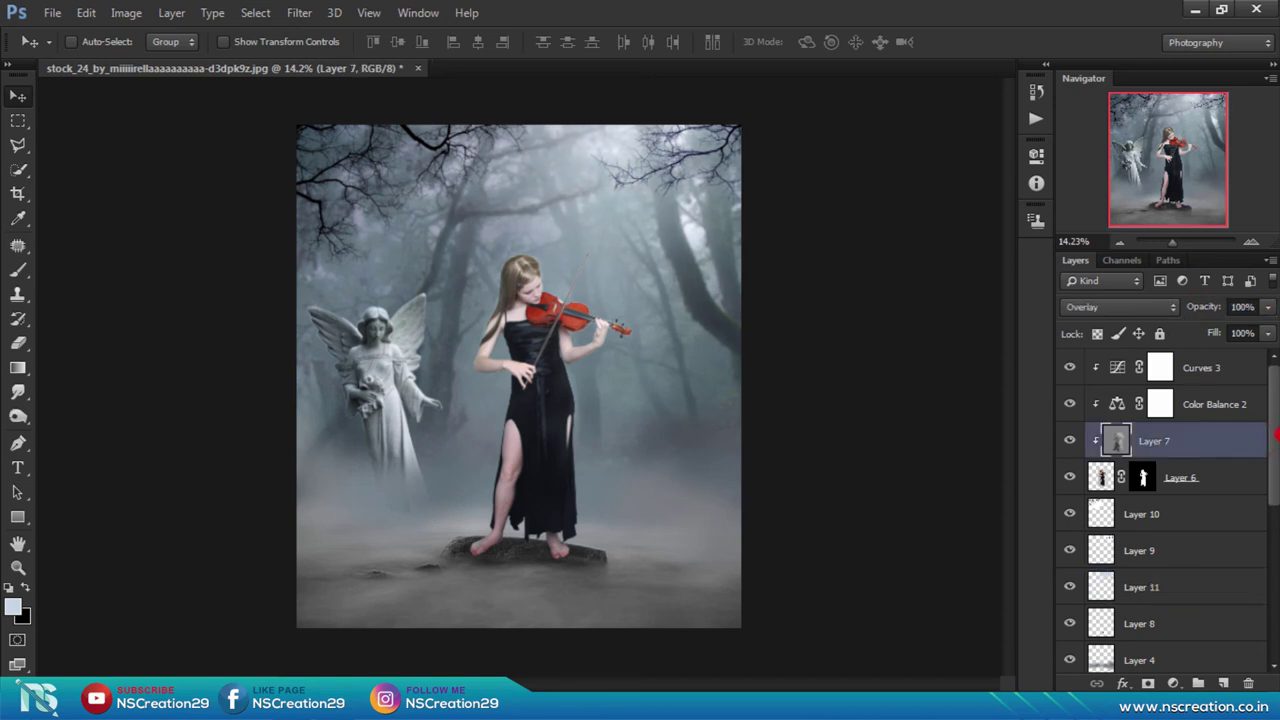
pyautogui.moveTo(1275, 492); pyautogui.dragTo(1267, 662)
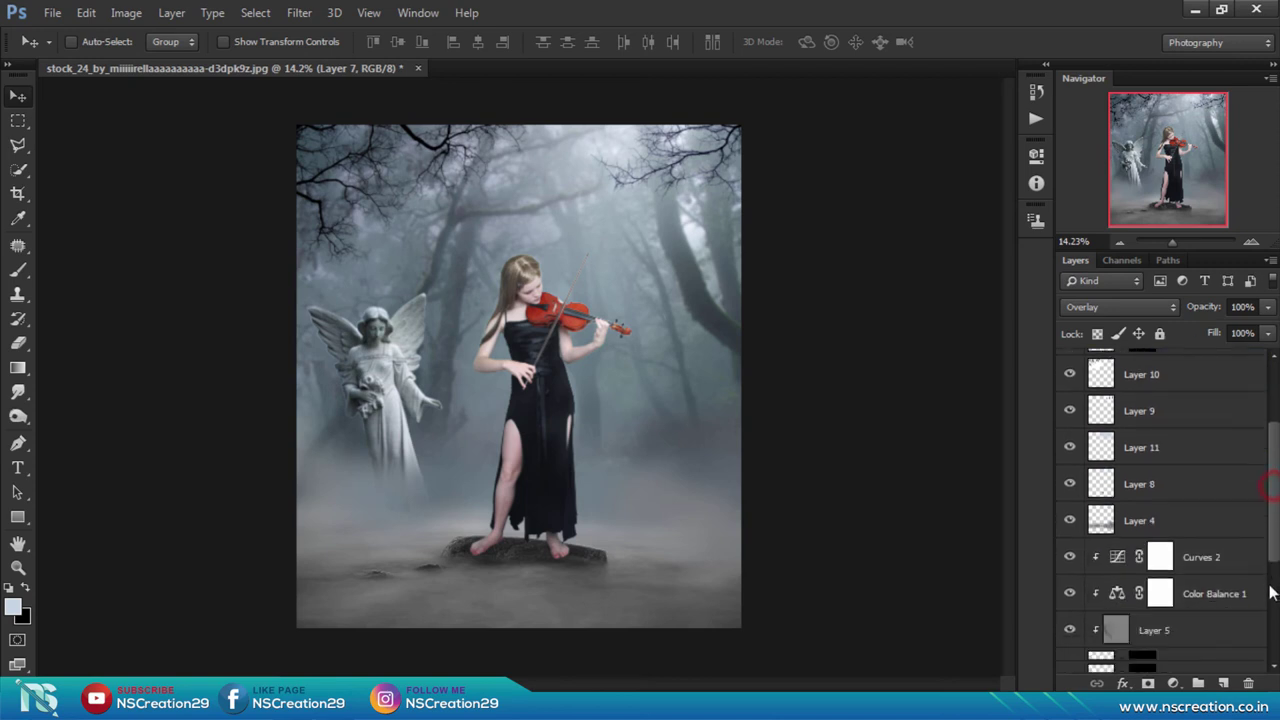
pyautogui.click(1140, 654)
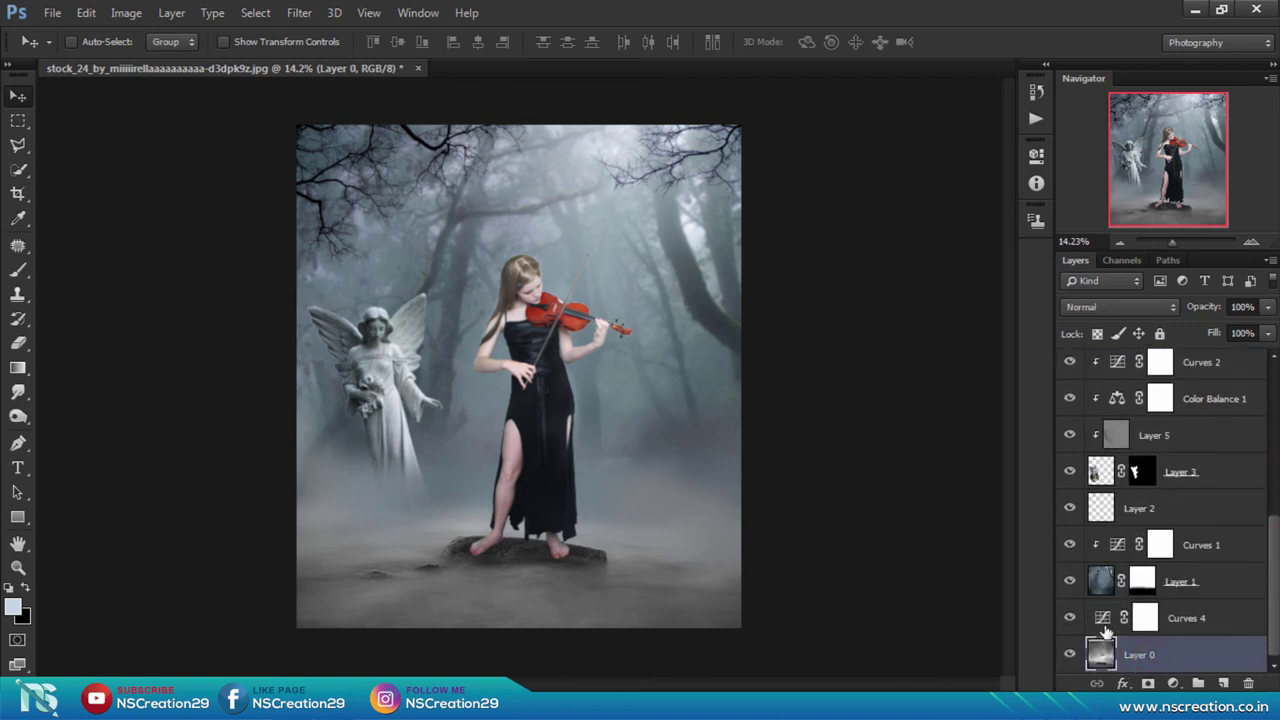
pyautogui.click(1103, 622)
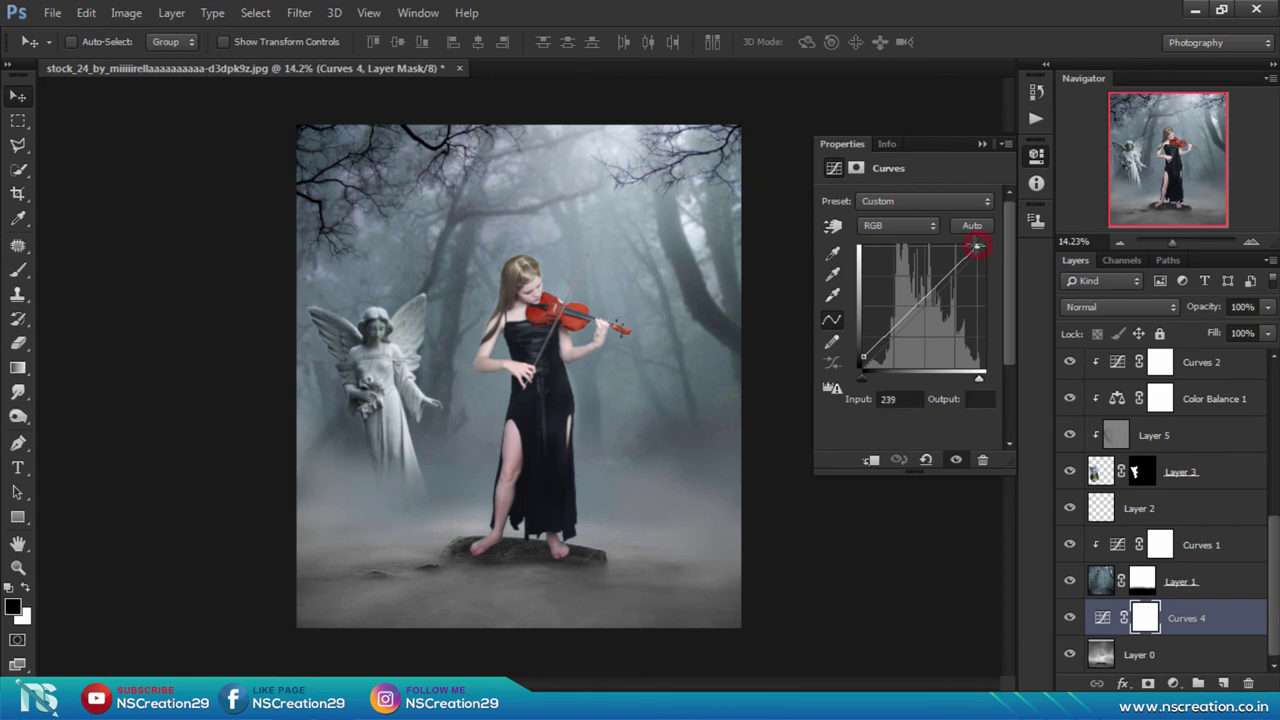
pyautogui.moveTo(978, 245); pyautogui.dragTo(965, 245)
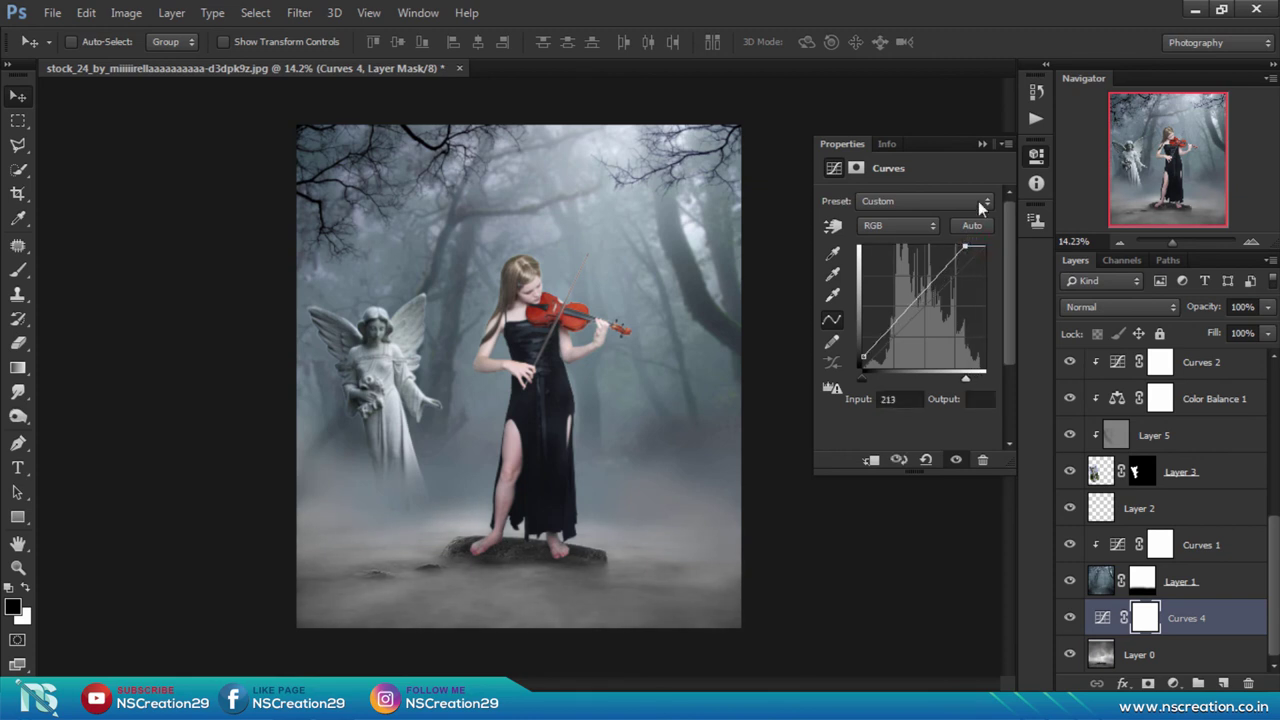
pyautogui.click(981, 144)
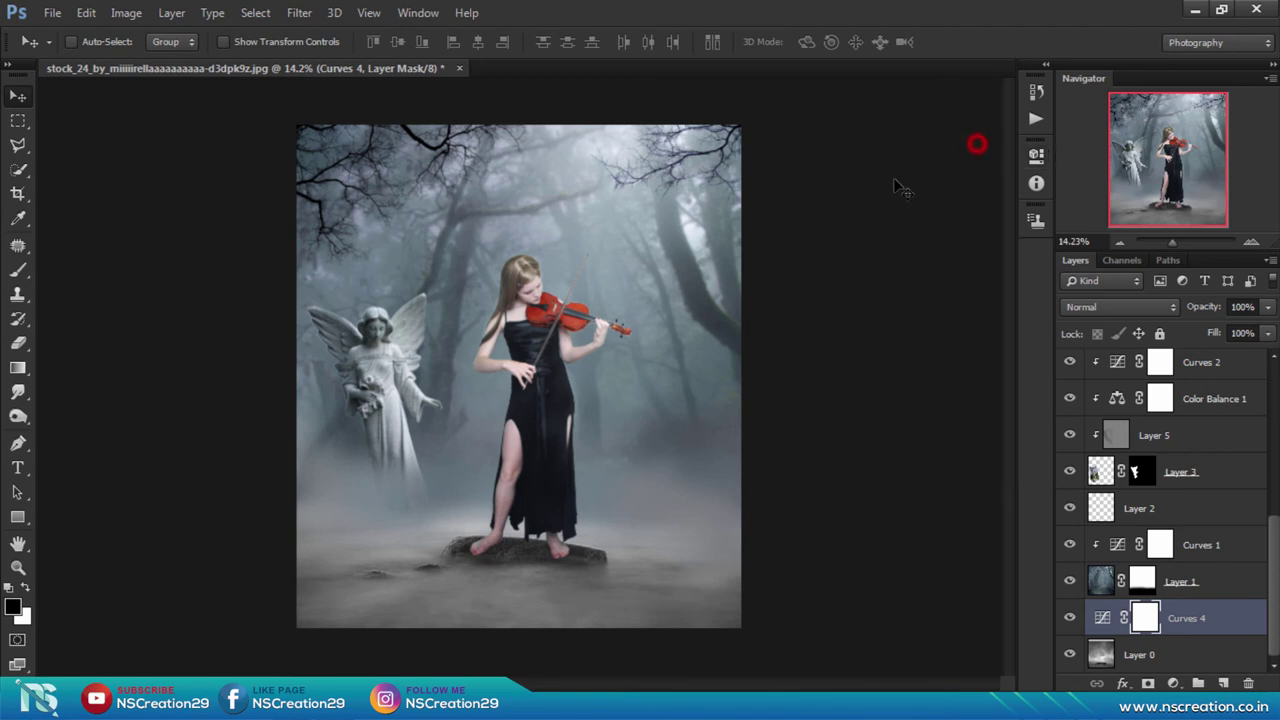
pyautogui.click(667, 280)
pyautogui.moveTo(1275, 545); pyautogui.dragTo(1278, 515)
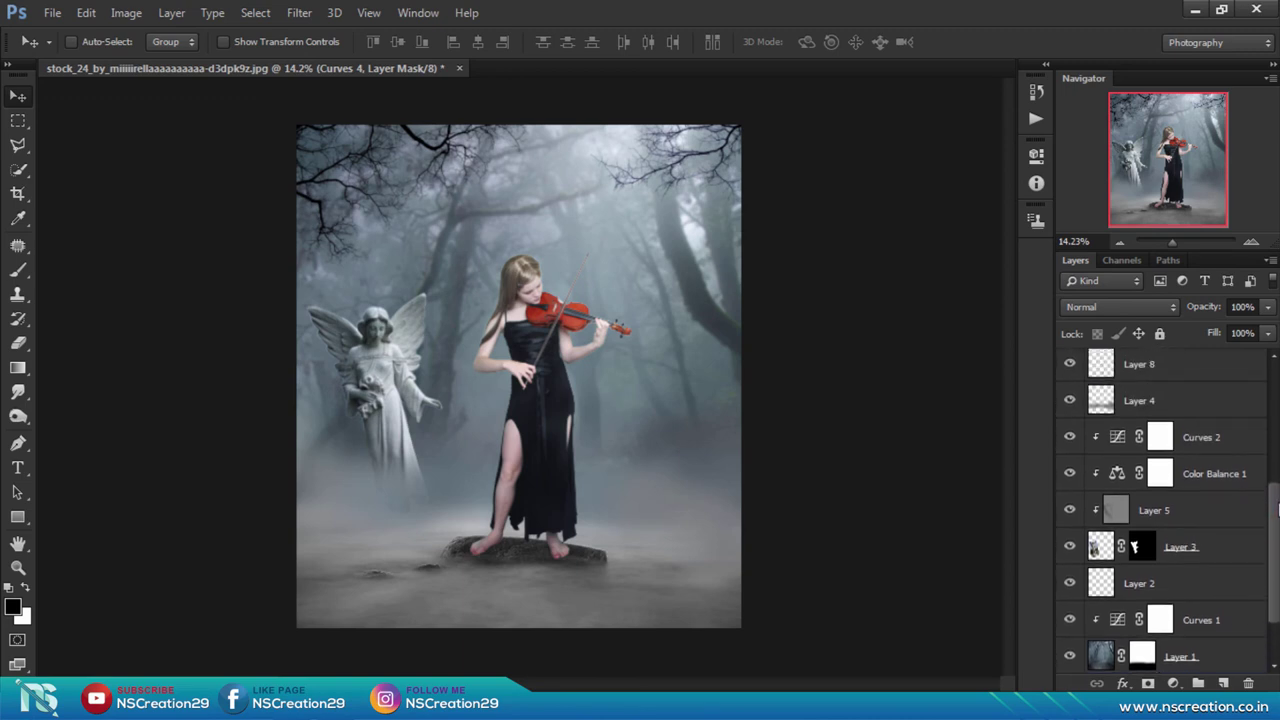
pyautogui.scroll(2, 1131, 584)
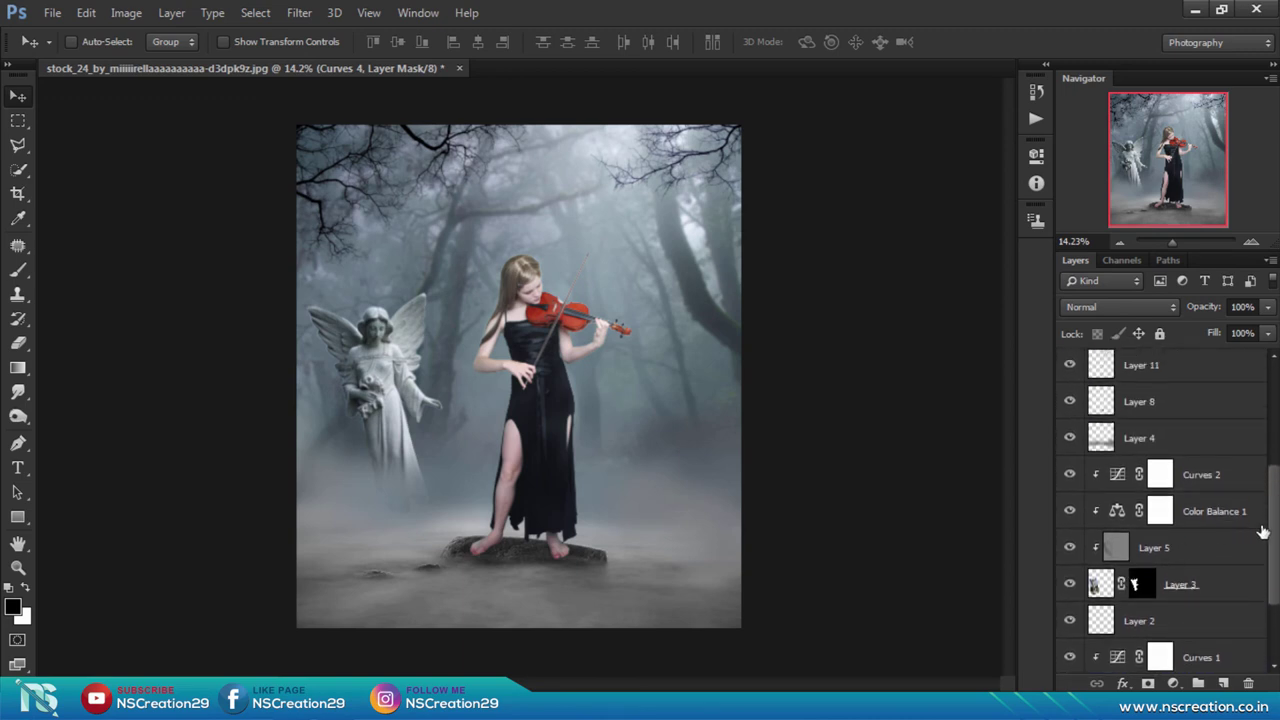
pyautogui.moveTo(1276, 528); pyautogui.dragTo(1152, 432)
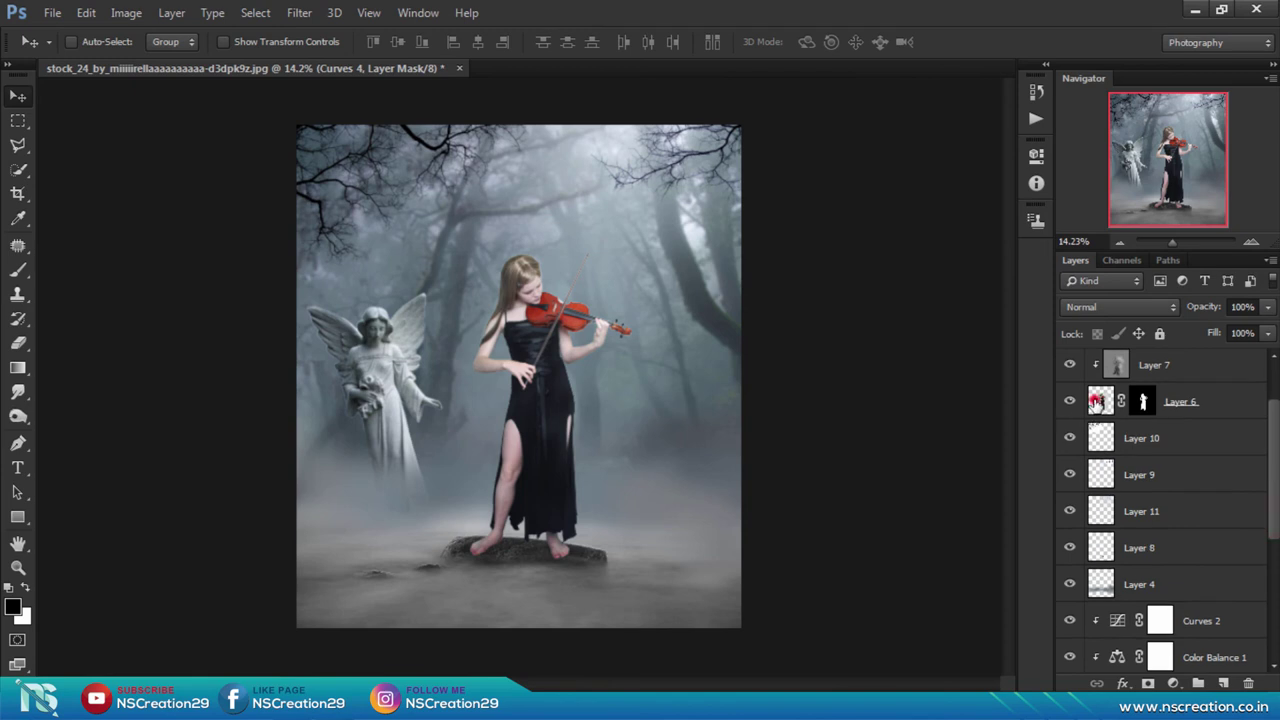
# Add a Brightness/Contrast adjustment to the girl's Layer 6 with contrast raised to 13
pyautogui.click(1098, 401)
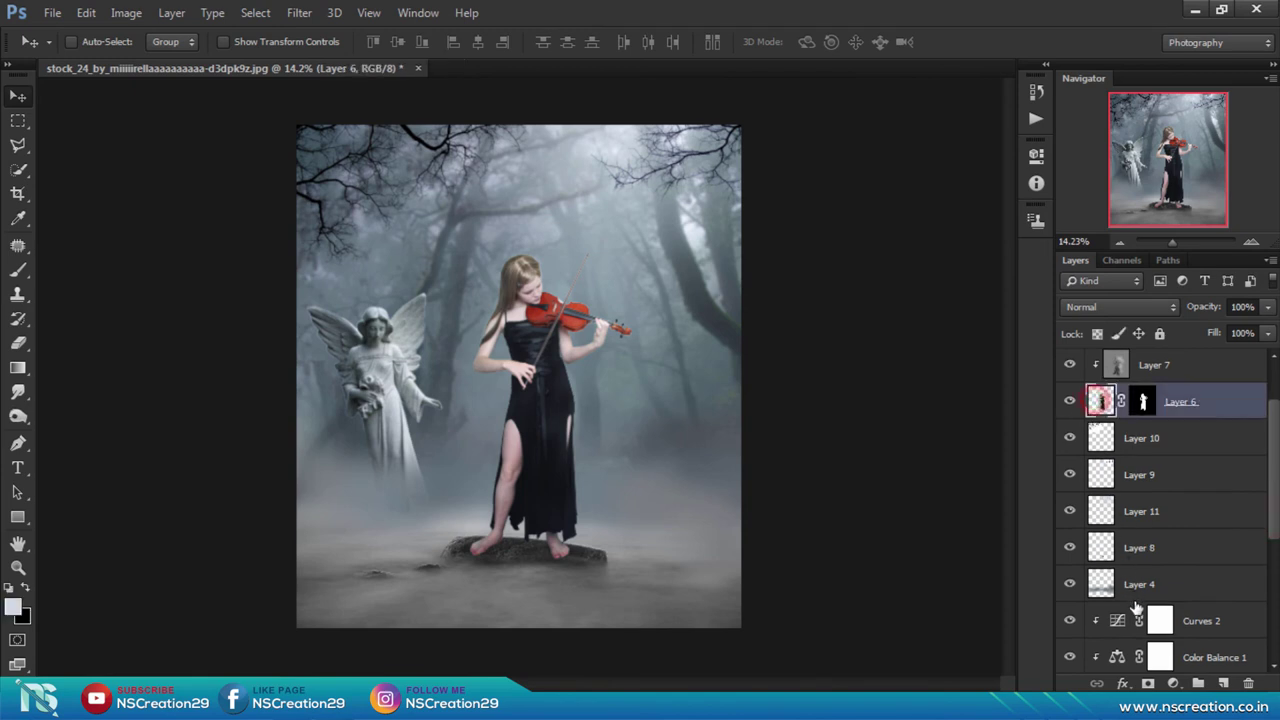
pyautogui.click(1172, 682)
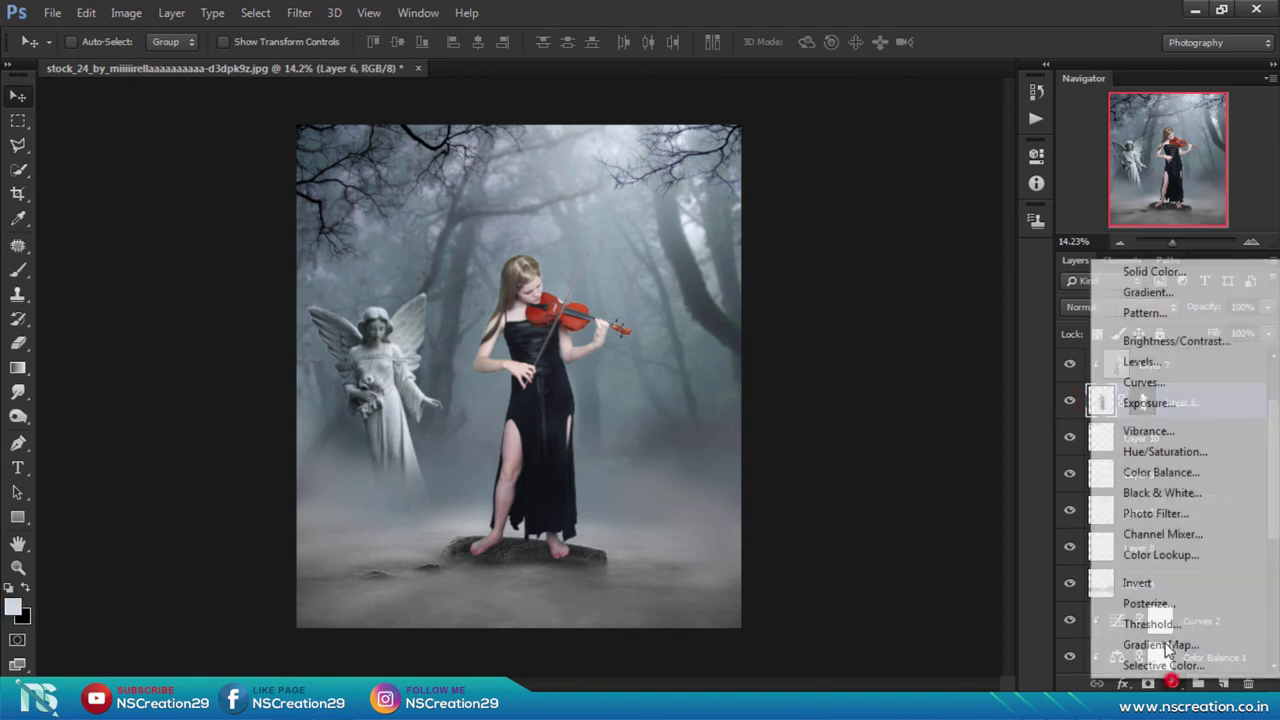
pyautogui.click(1176, 341)
pyautogui.moveTo(909, 281)
pyautogui.mouseDown()
pyautogui.moveTo(919, 288)
pyautogui.moveTo(920, 245)
pyautogui.moveTo(907, 252)
pyautogui.mouseUp()
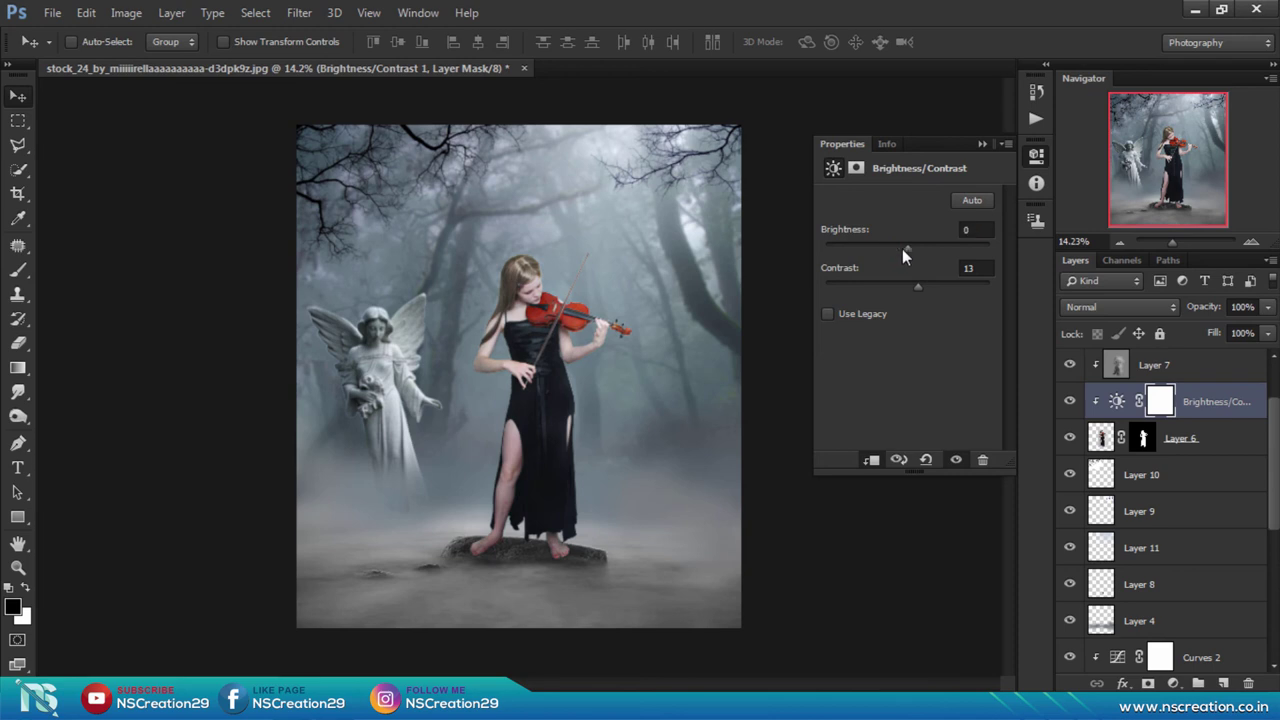
pyautogui.click(980, 144)
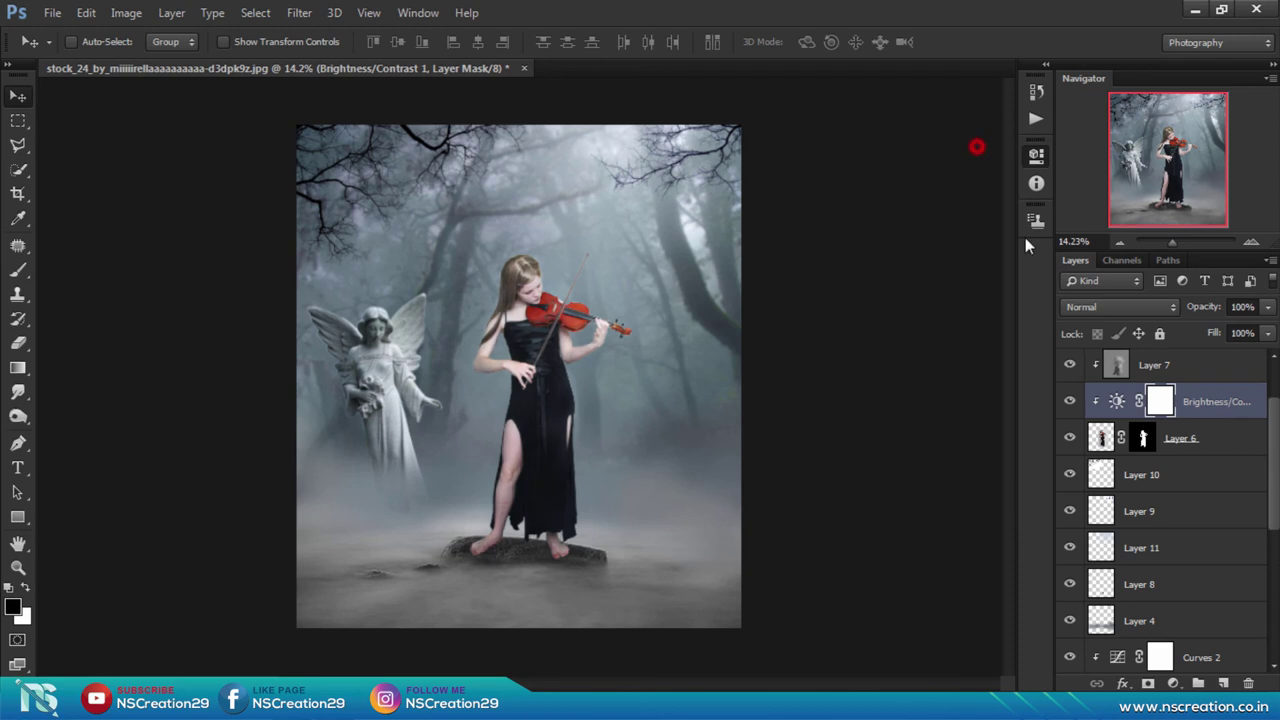
# Add a Levels adjustment to the girl with input levels set to 12 / 0.96 / 250
pyautogui.click(1175, 684)
pyautogui.click(1075, 341)
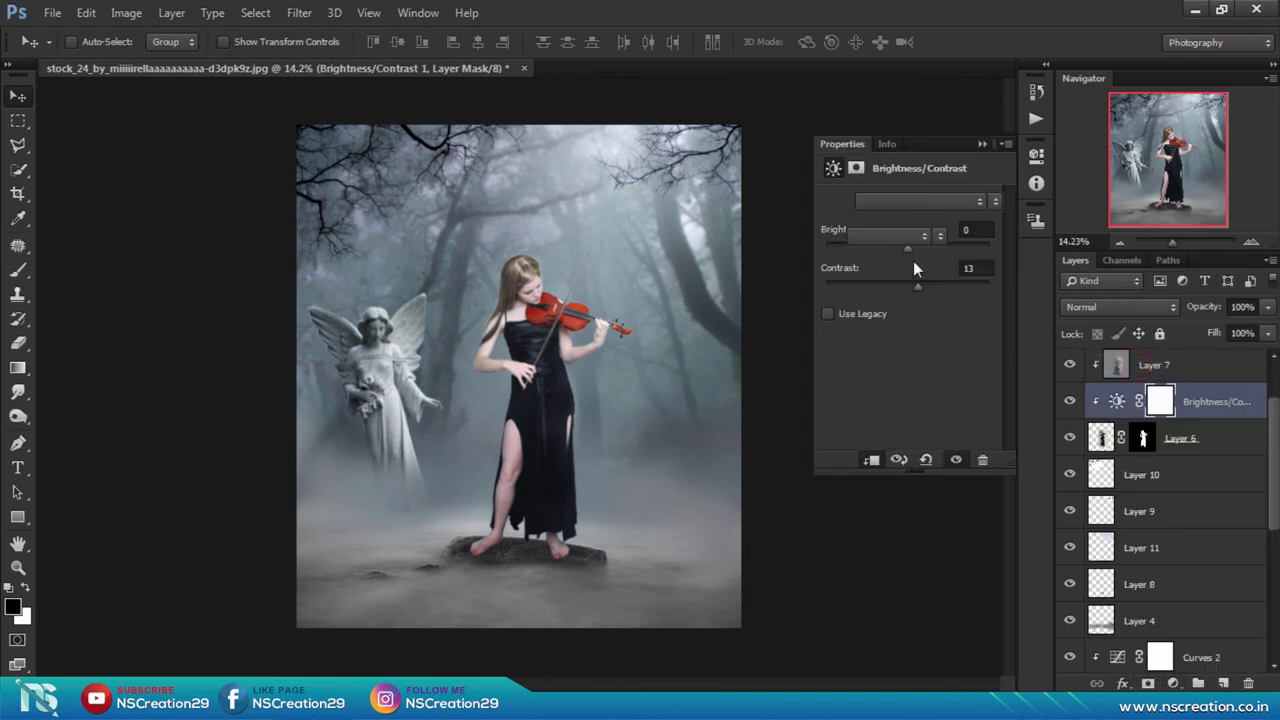
pyautogui.moveTo(852, 335); pyautogui.dragTo(865, 342)
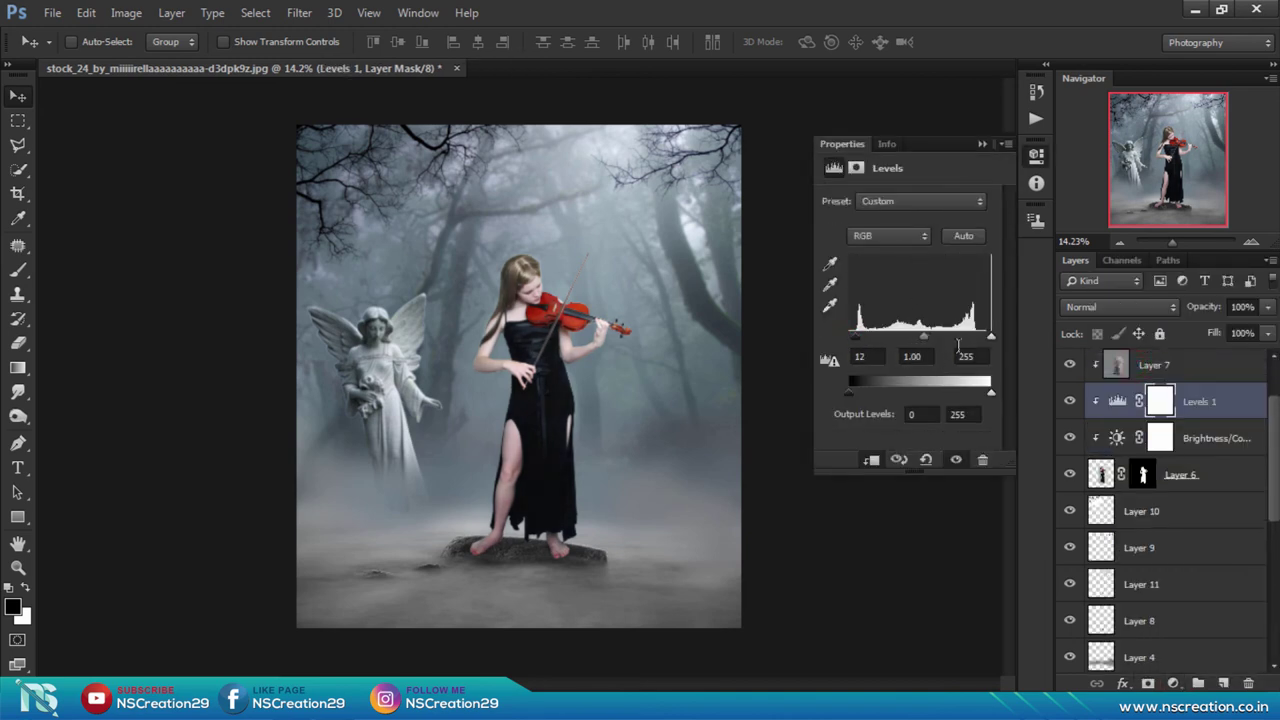
pyautogui.moveTo(990, 343); pyautogui.dragTo(921, 337)
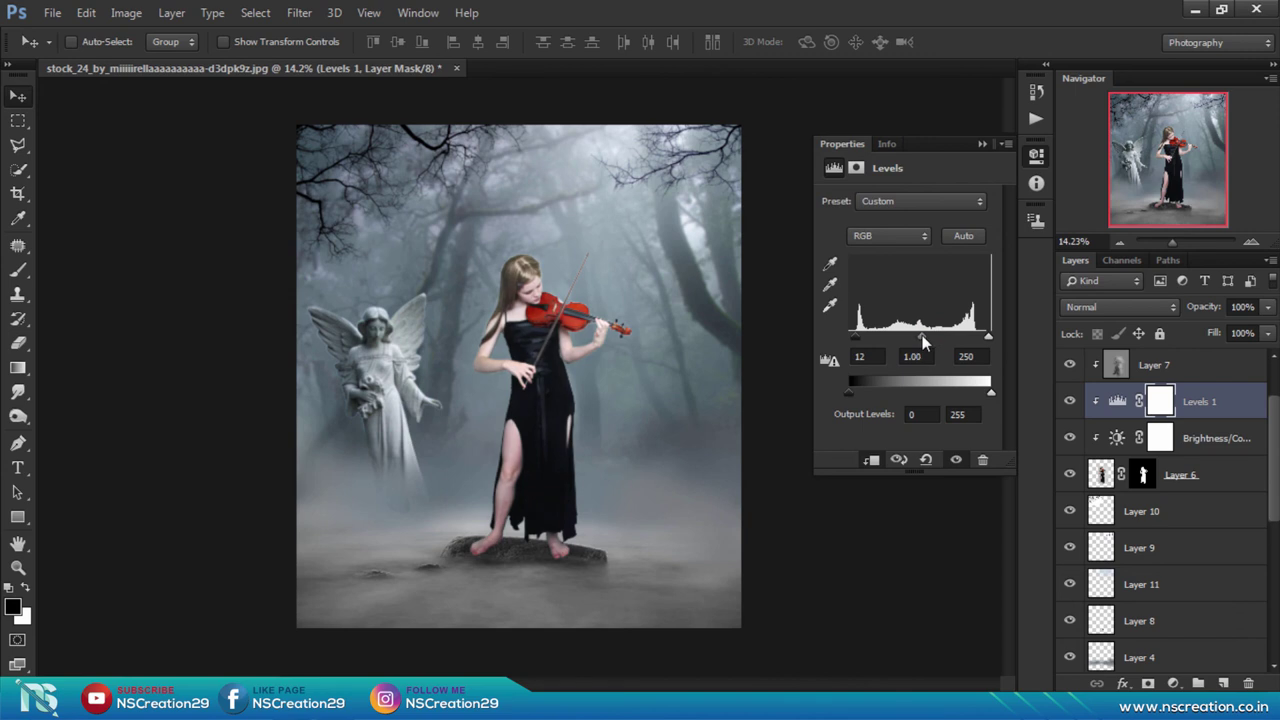
# Set the Levels output range to 20–237, then toggle the Levels 1 layer to compare
pyautogui.moveTo(852, 392); pyautogui.dragTo(857, 397)
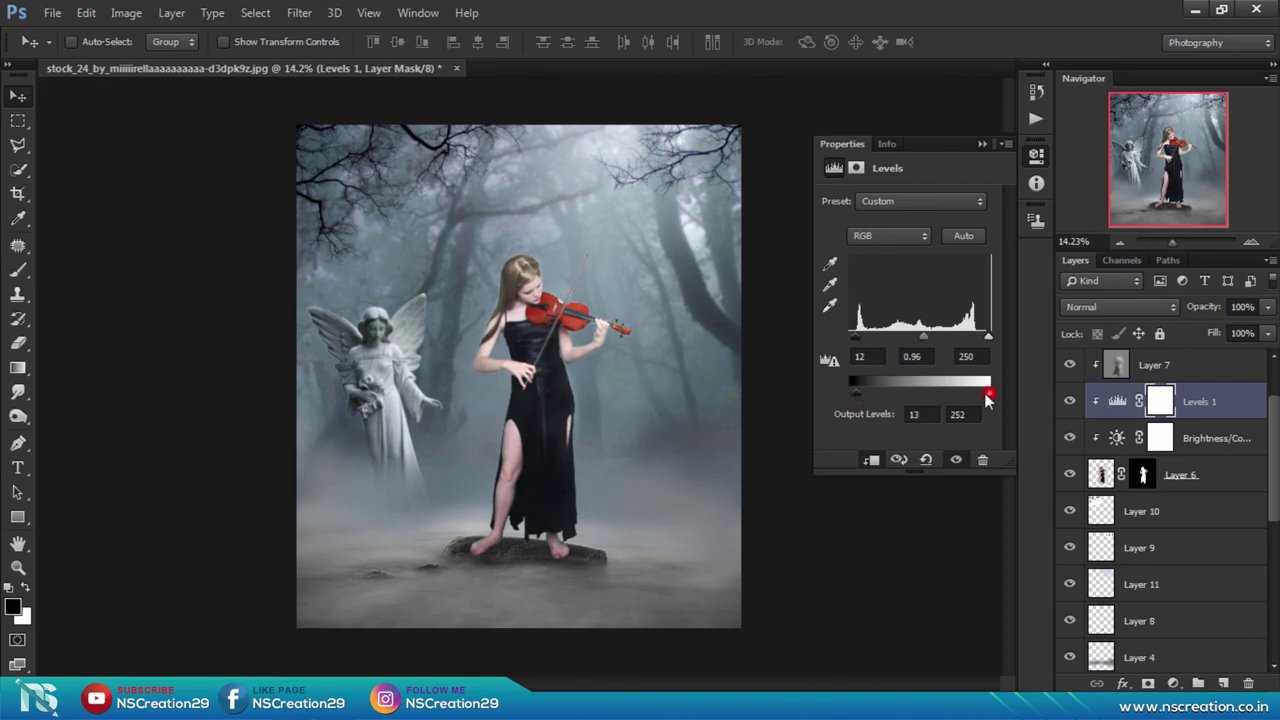
pyautogui.moveTo(989, 394); pyautogui.dragTo(985, 397)
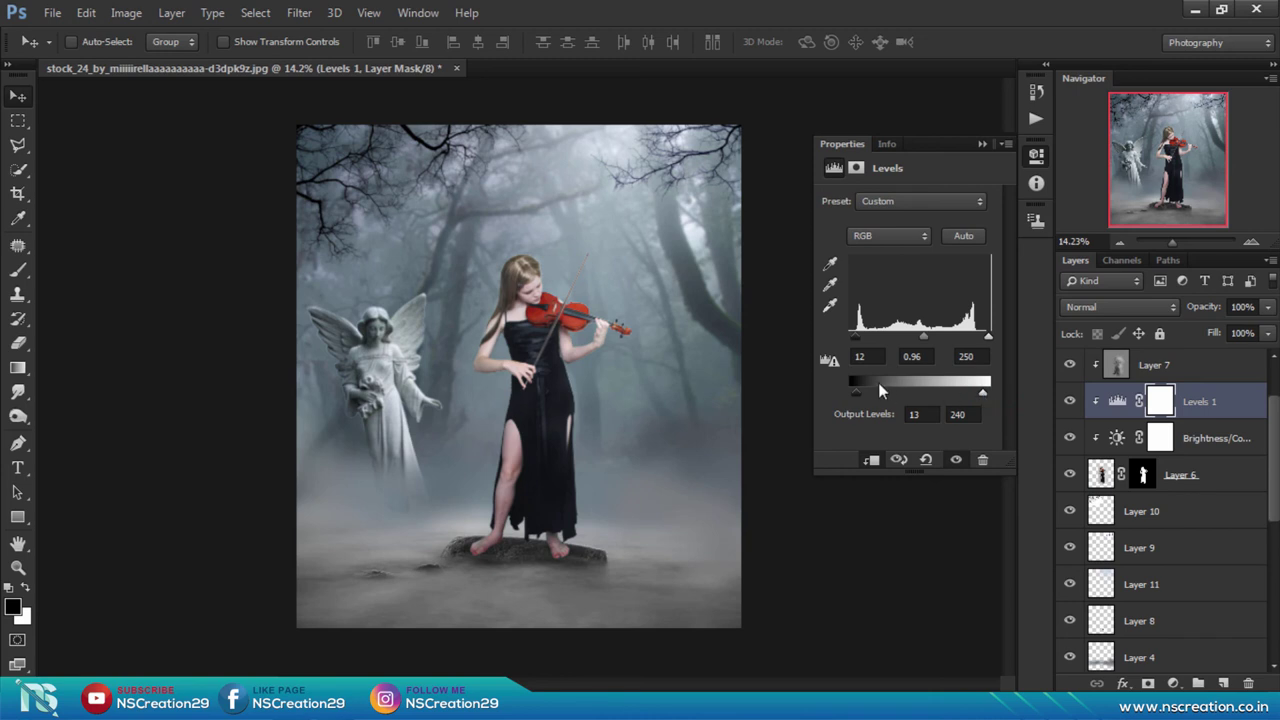
pyautogui.moveTo(862, 396); pyautogui.dragTo(857, 393)
pyautogui.moveTo(981, 394); pyautogui.dragTo(977, 395)
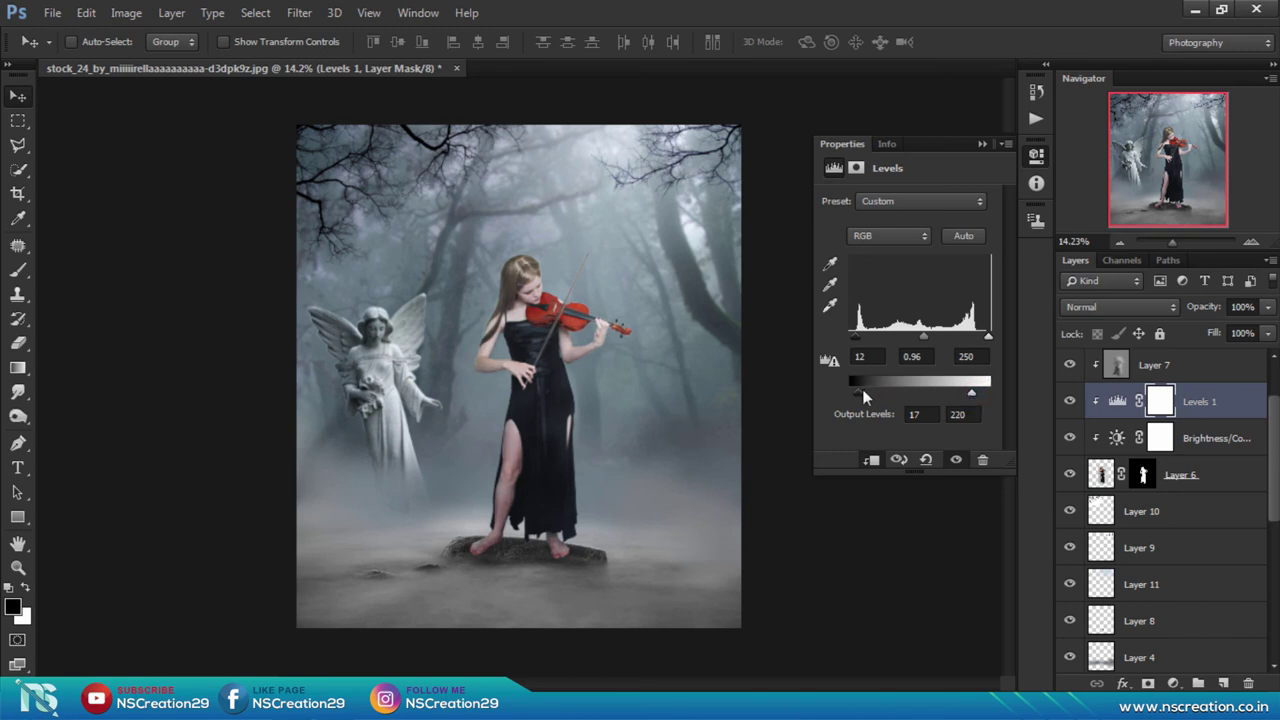
pyautogui.moveTo(862, 393); pyautogui.dragTo(860, 393)
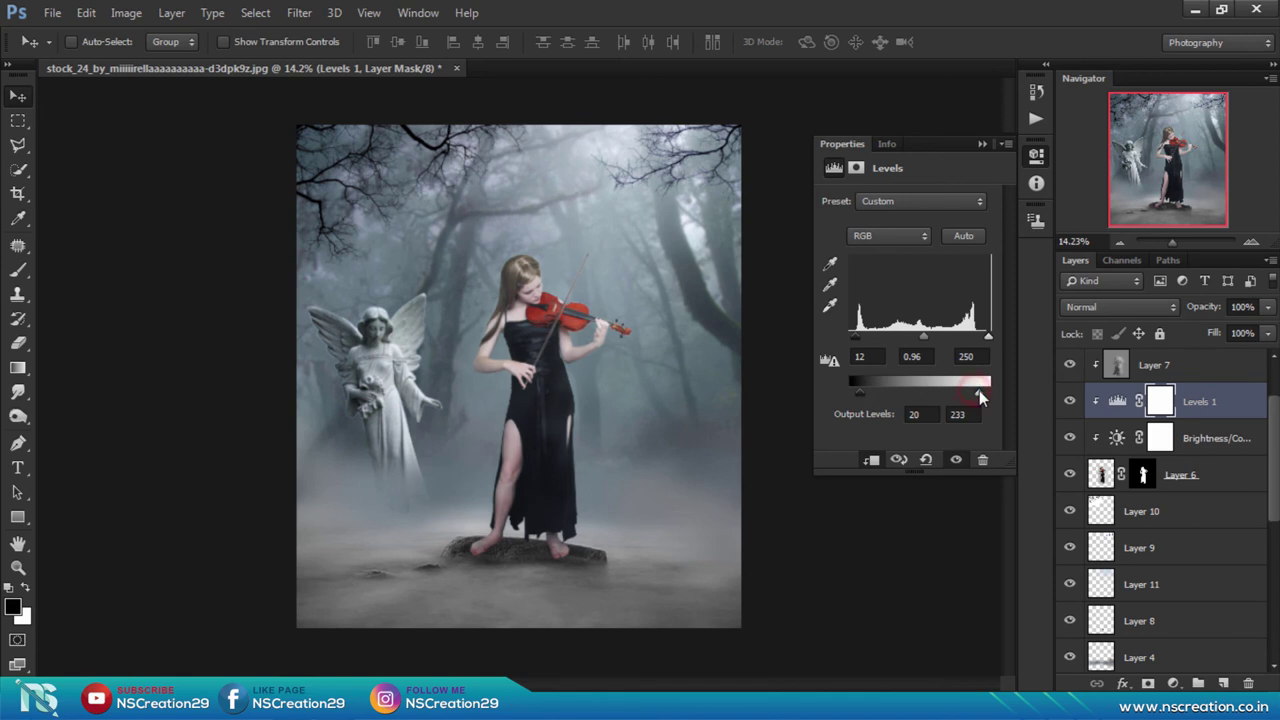
pyautogui.moveTo(977, 394); pyautogui.dragTo(979, 394)
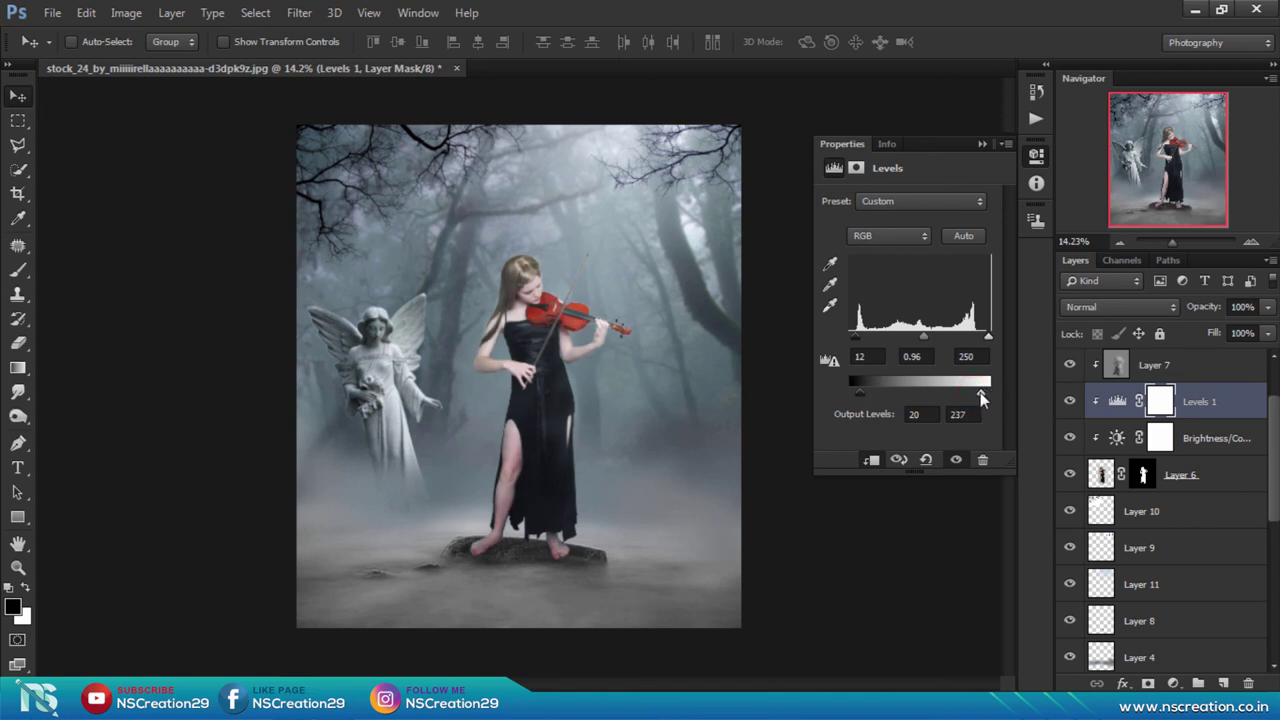
pyautogui.click(983, 147)
pyautogui.click(1069, 402)
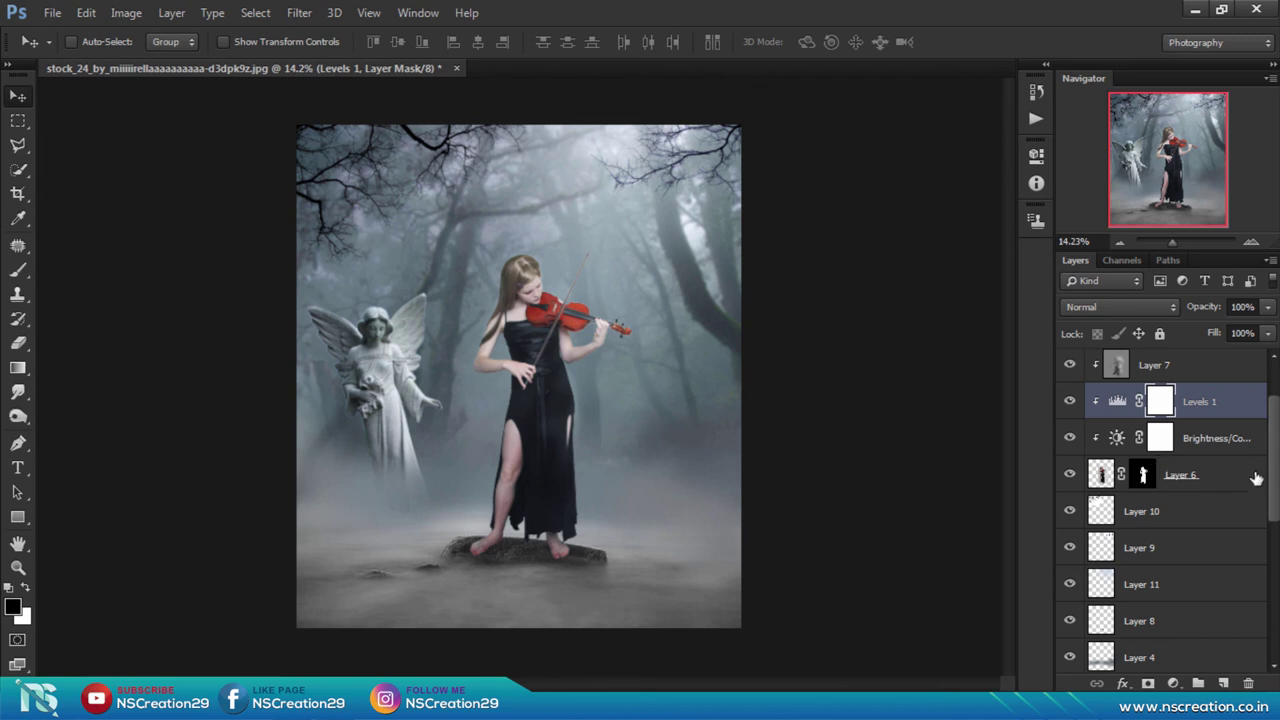
# Add a Color Balance layer above Layer 0 with midtones Cyan −23, Blue +18, at 16% opacity
pyautogui.scroll(-5, 1260, 485)
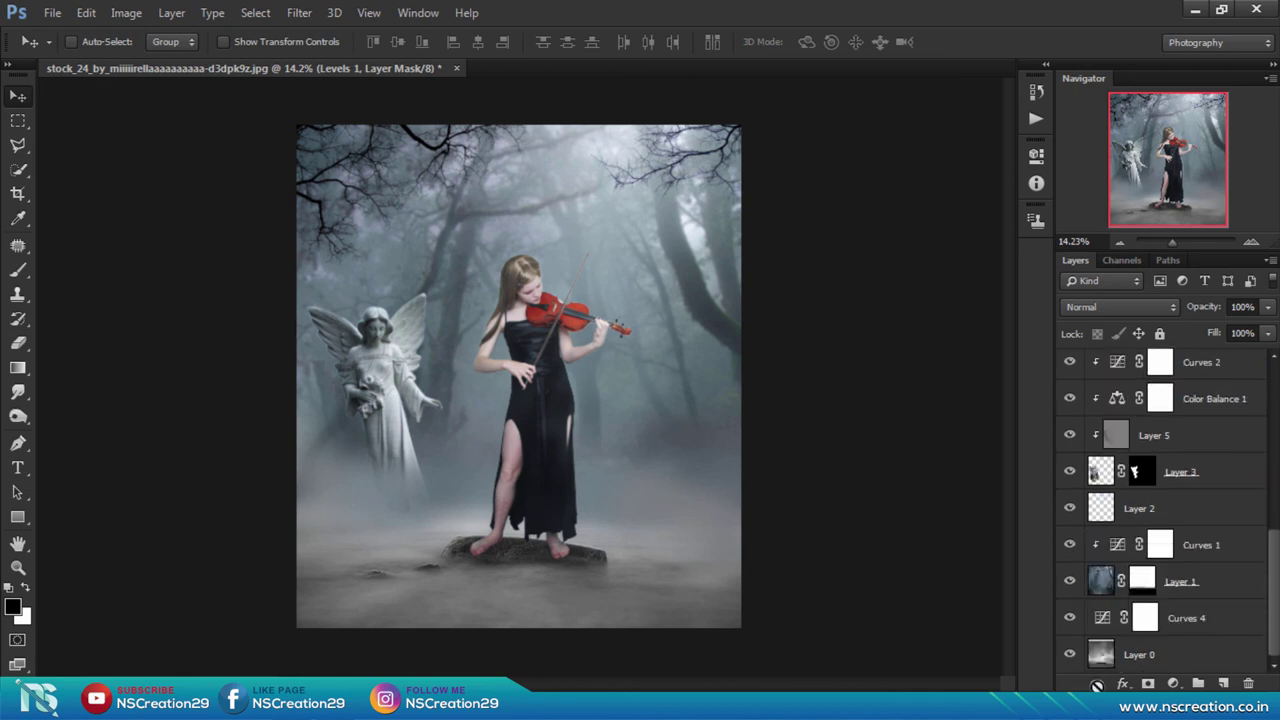
pyautogui.click(1105, 656)
pyautogui.click(1173, 683)
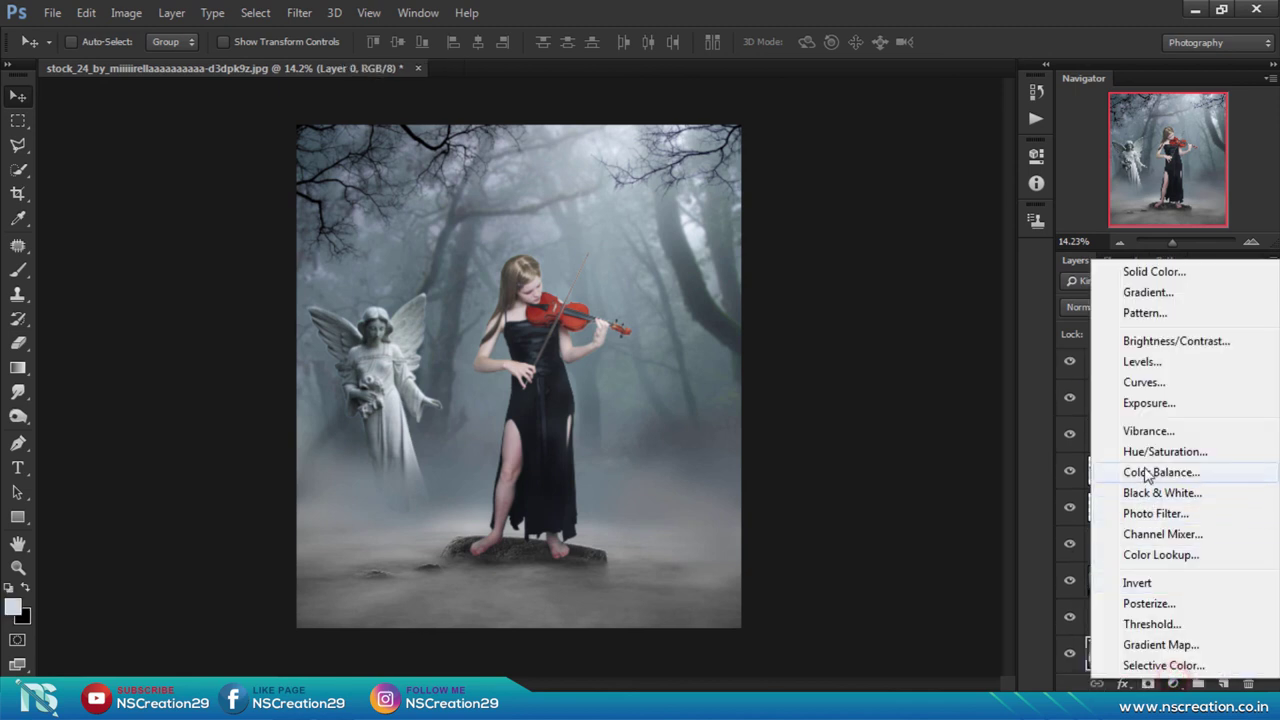
pyautogui.click(1147, 474)
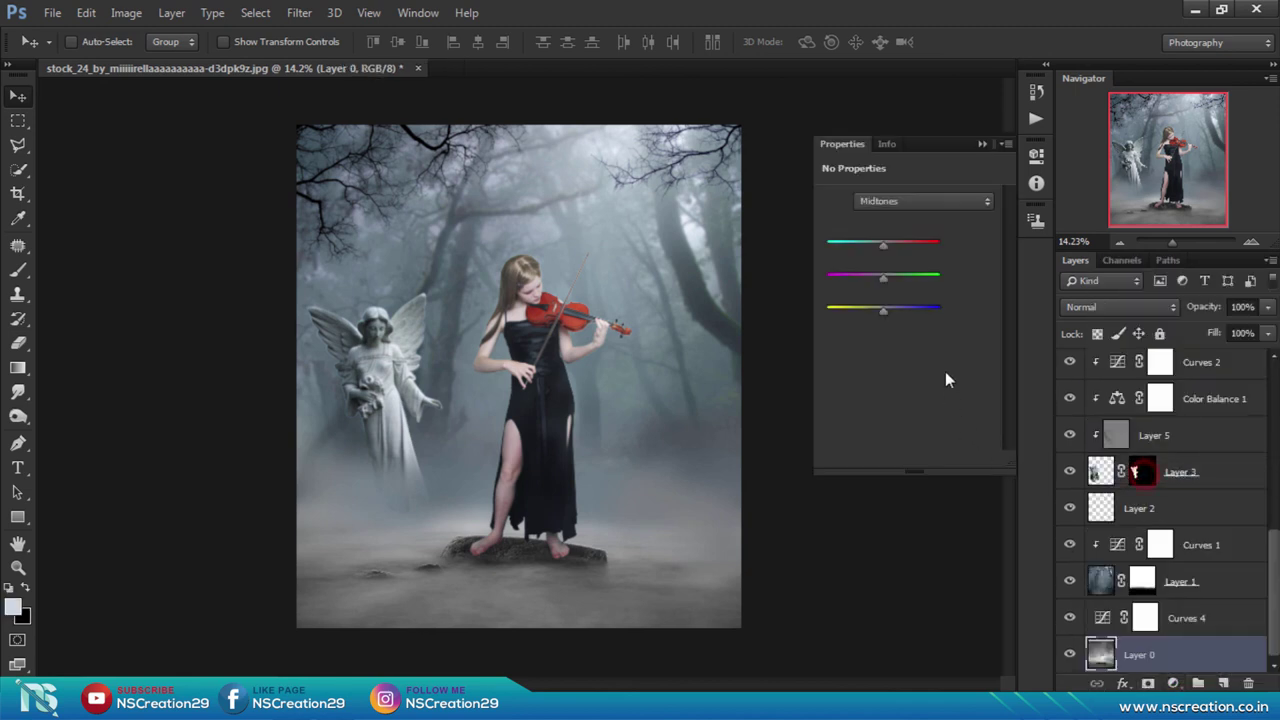
pyautogui.click(893, 311)
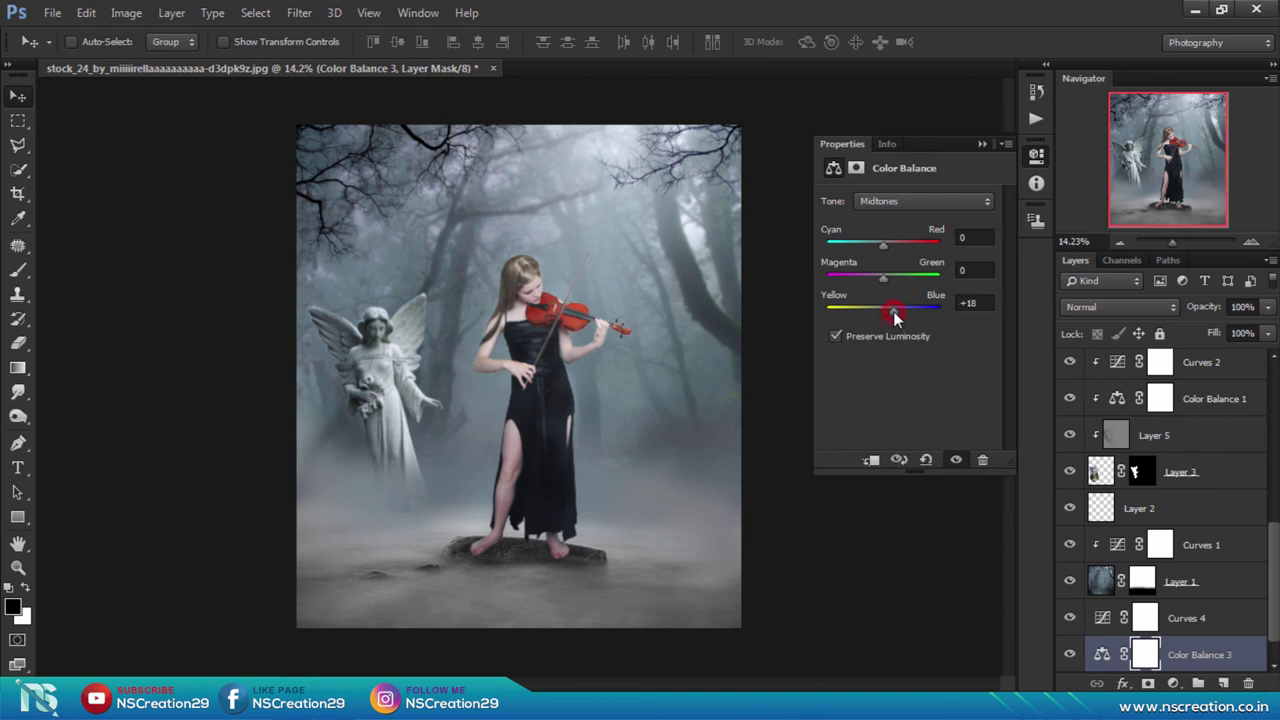
pyautogui.click(877, 245)
pyautogui.moveTo(884, 243); pyautogui.dragTo(871, 245)
pyautogui.click(988, 144)
pyautogui.moveTo(1203, 307)
pyautogui.mouseDown()
pyautogui.moveTo(1110, 310)
pyautogui.moveTo(1124, 310)
pyautogui.mouseUp()
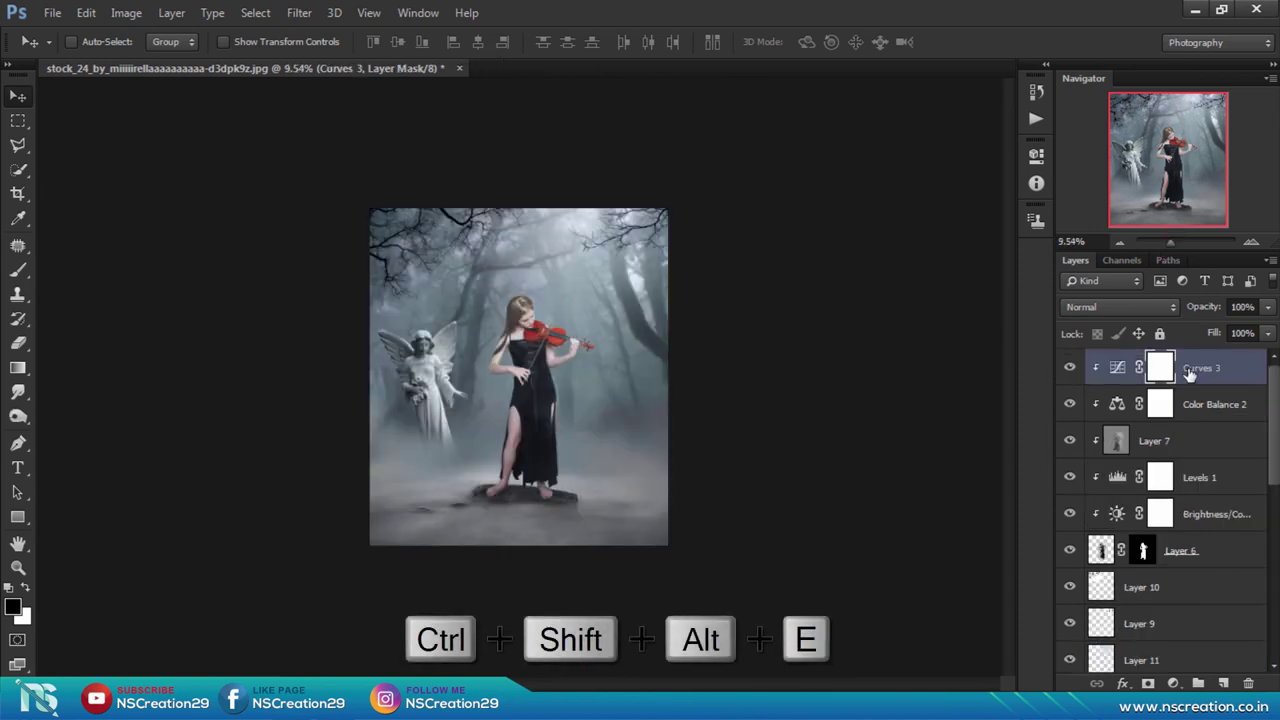
# Stamp all visible layers into a merged Layer 12 and launch Color Efex Pro 4 on it
pyautogui.hotkey('ctrl', 'shift', 'alt', 'e')
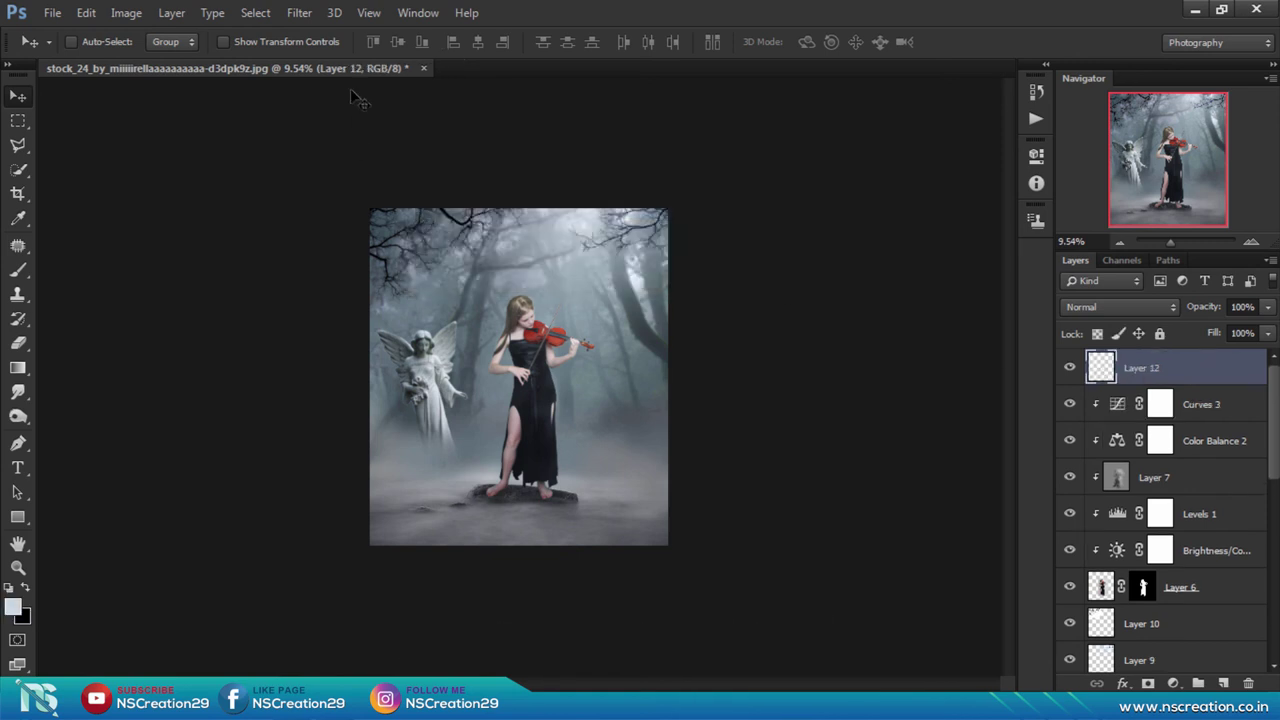
pyautogui.click(300, 13)
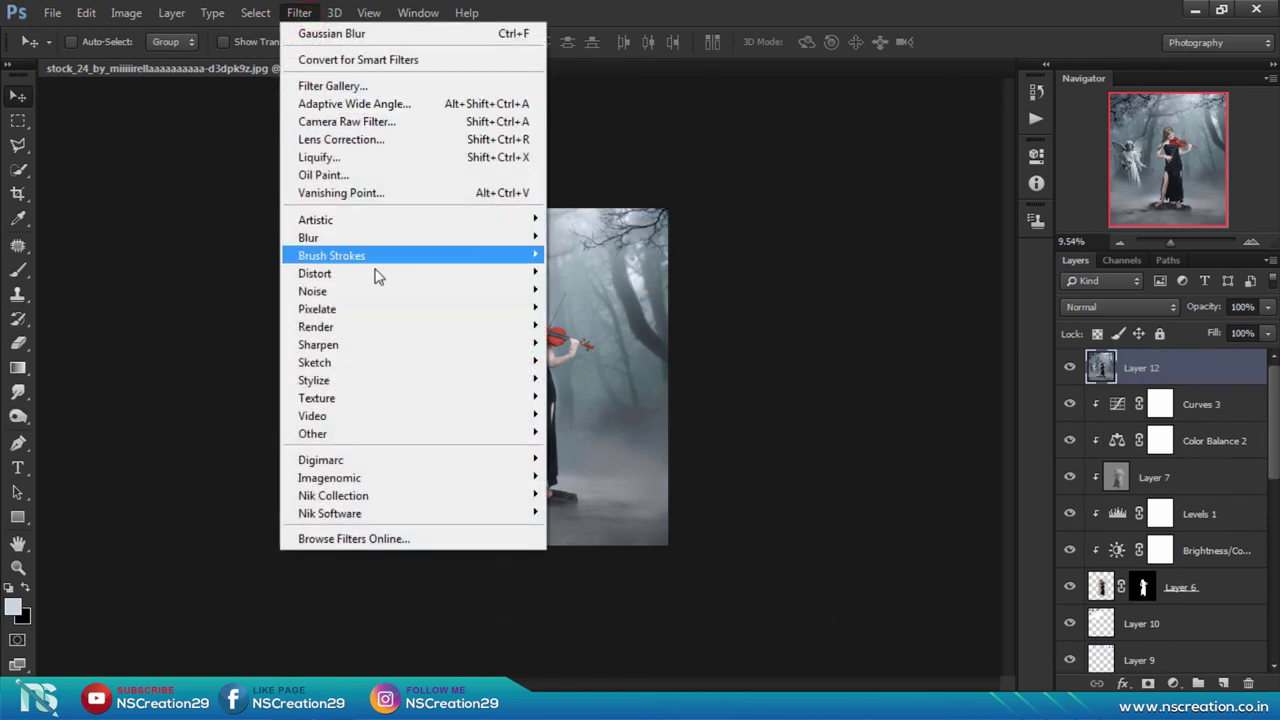
pyautogui.moveTo(333, 495)
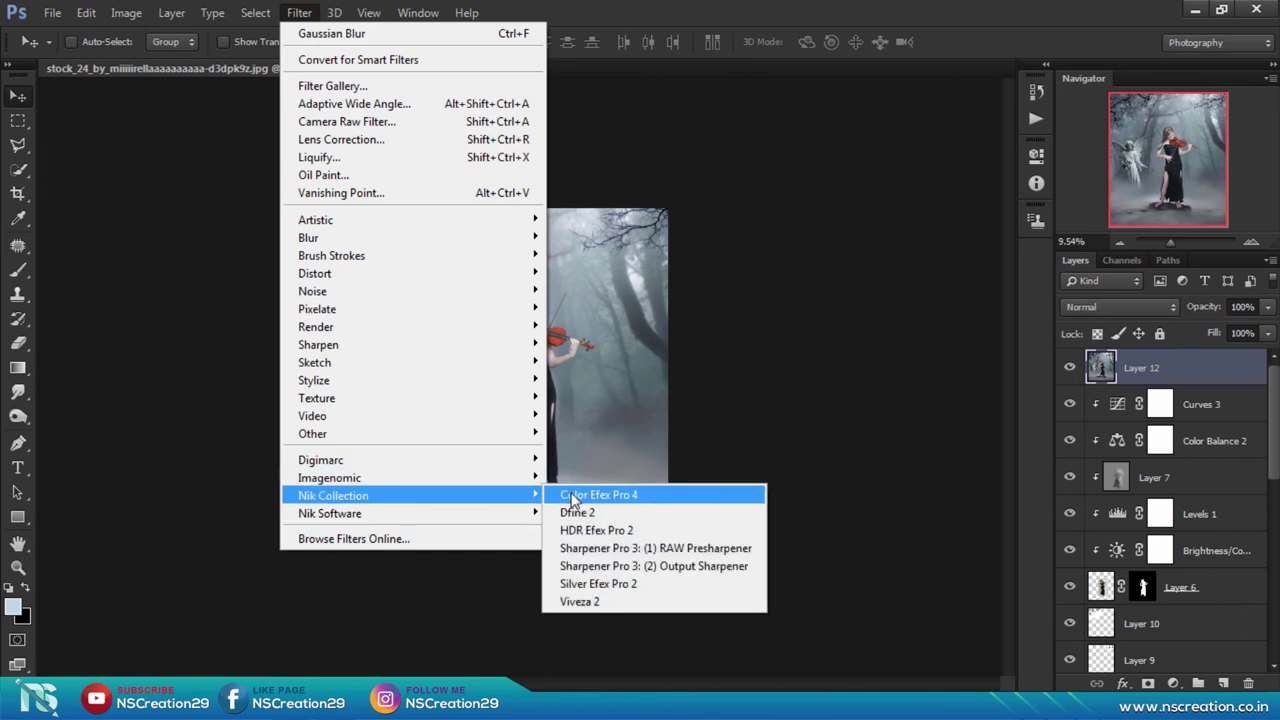
pyautogui.click(571, 492)
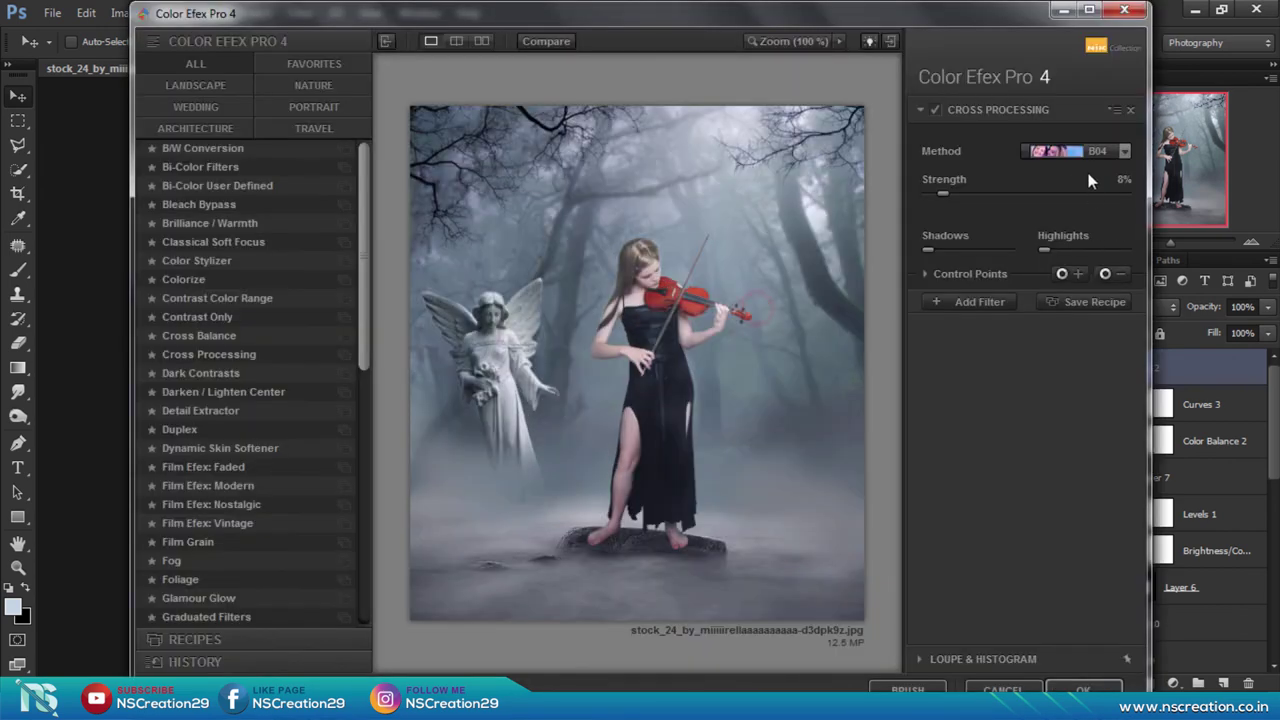
# Apply Cross Processing method B04 at 11% strength, then add a second empty filter
pyautogui.click(1082, 155)
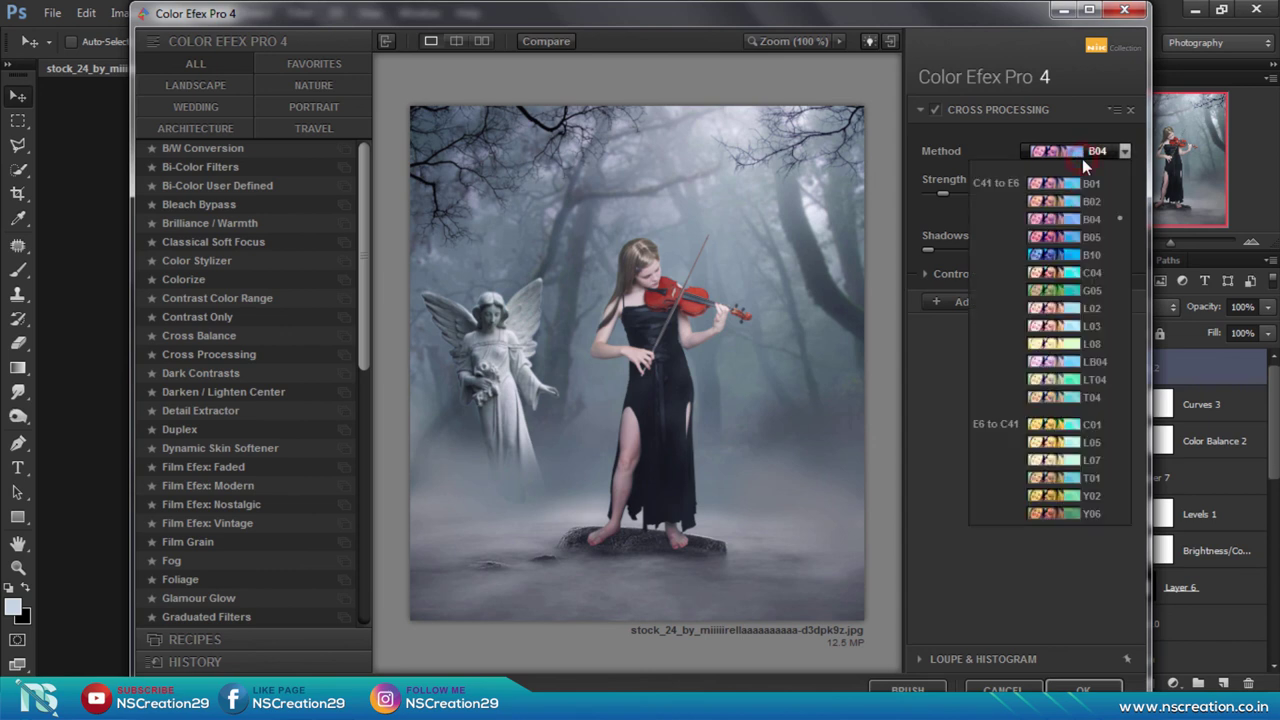
pyautogui.click(1075, 220)
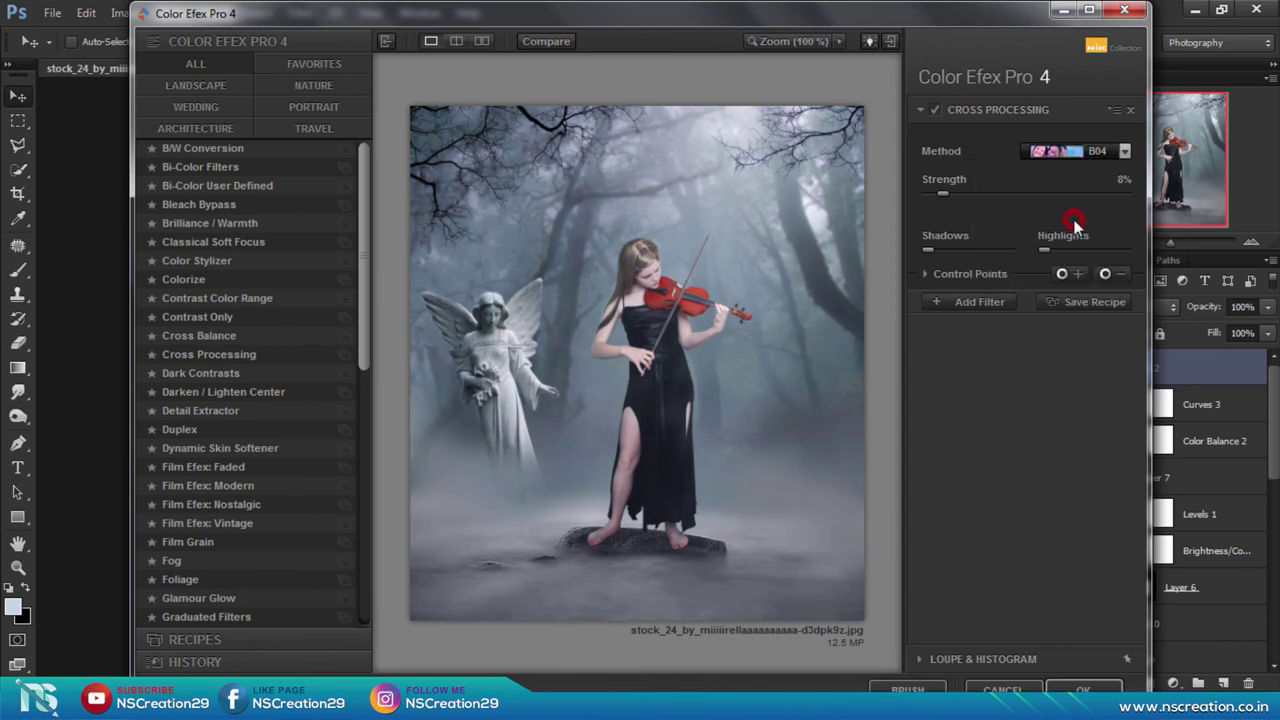
pyautogui.click(949, 191)
pyautogui.moveTo(951, 192); pyautogui.dragTo(955, 192)
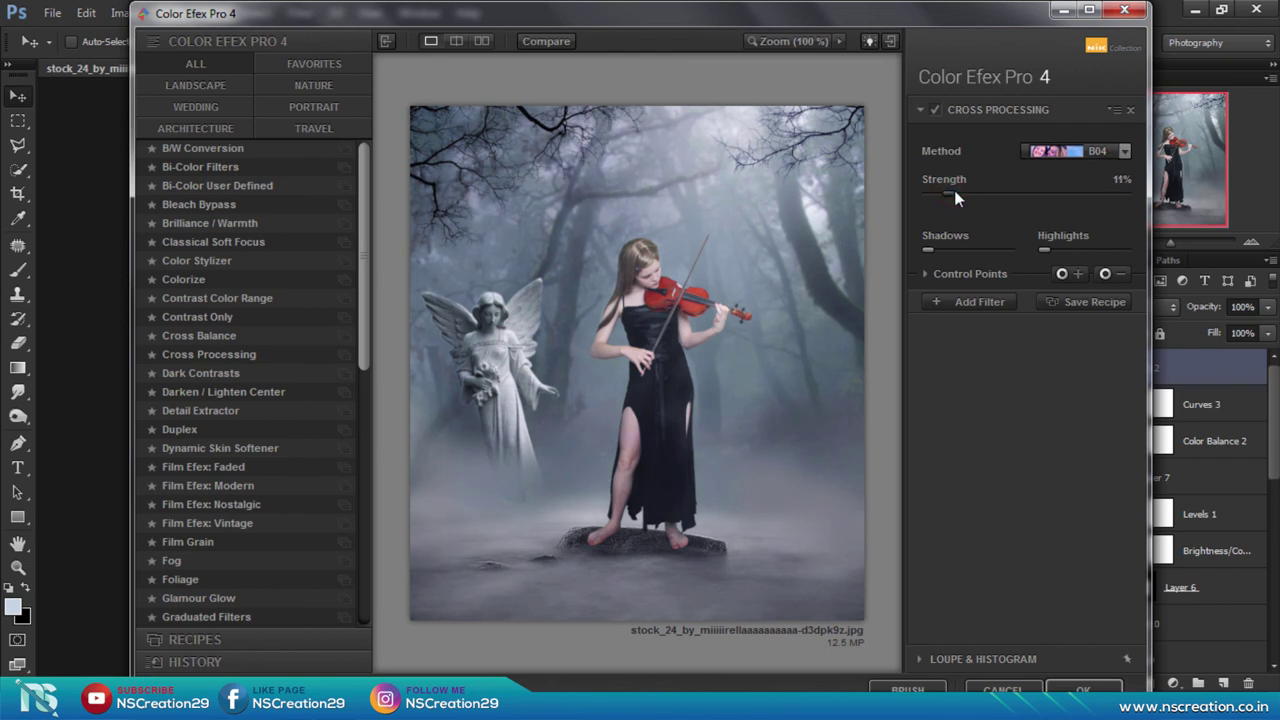
pyautogui.click(966, 301)
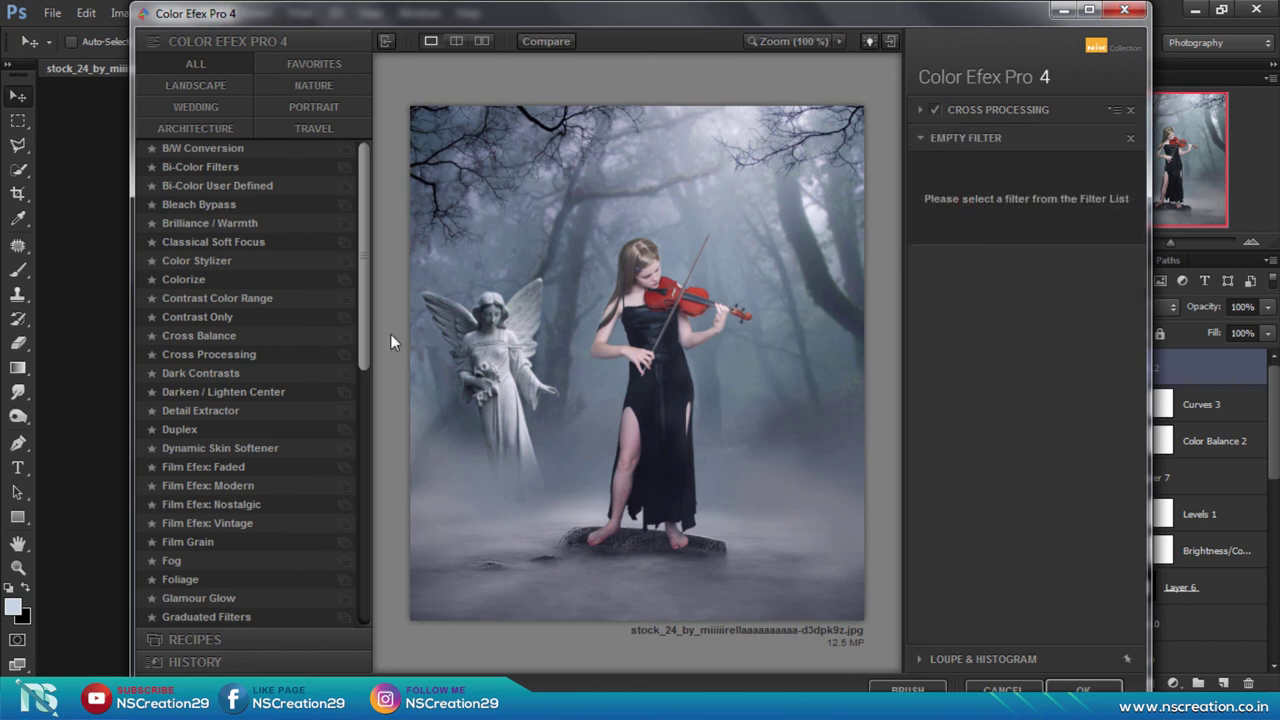
# Add a Darken / Lighten Center filter with Border Luminosity lowered to -58%
pyautogui.moveTo(368, 335); pyautogui.dragTo(361, 356)
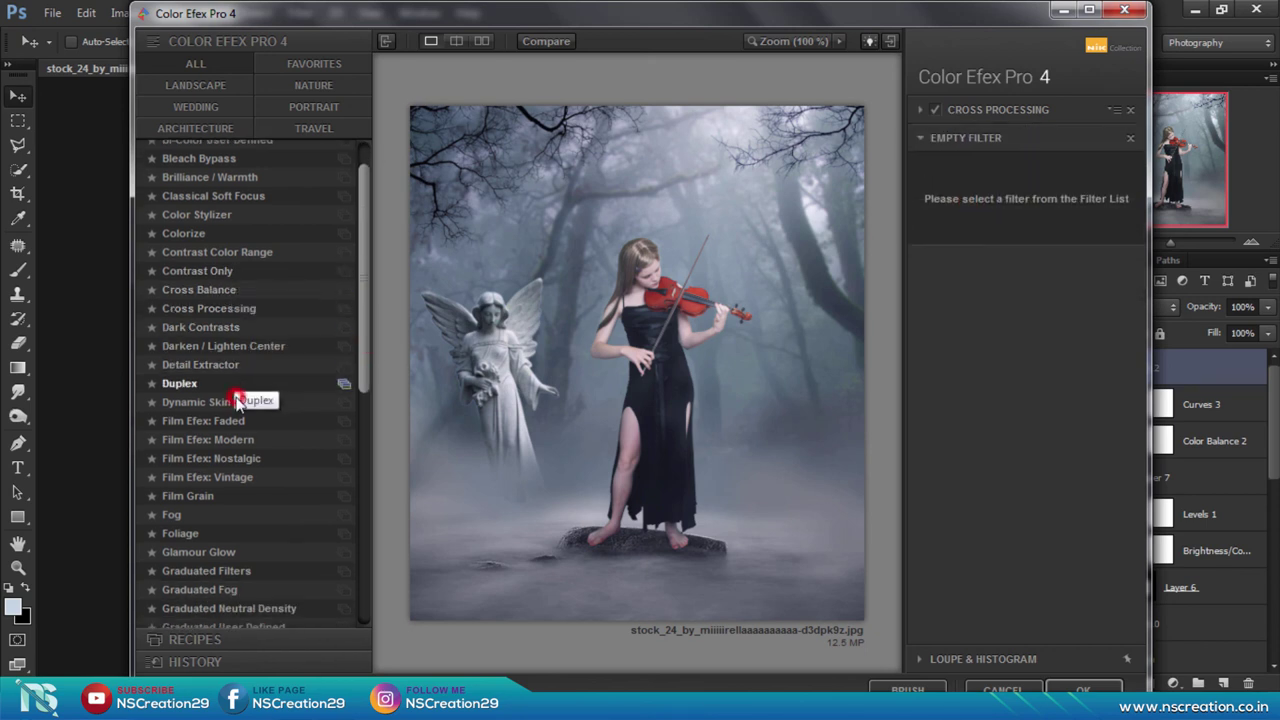
pyautogui.click(241, 347)
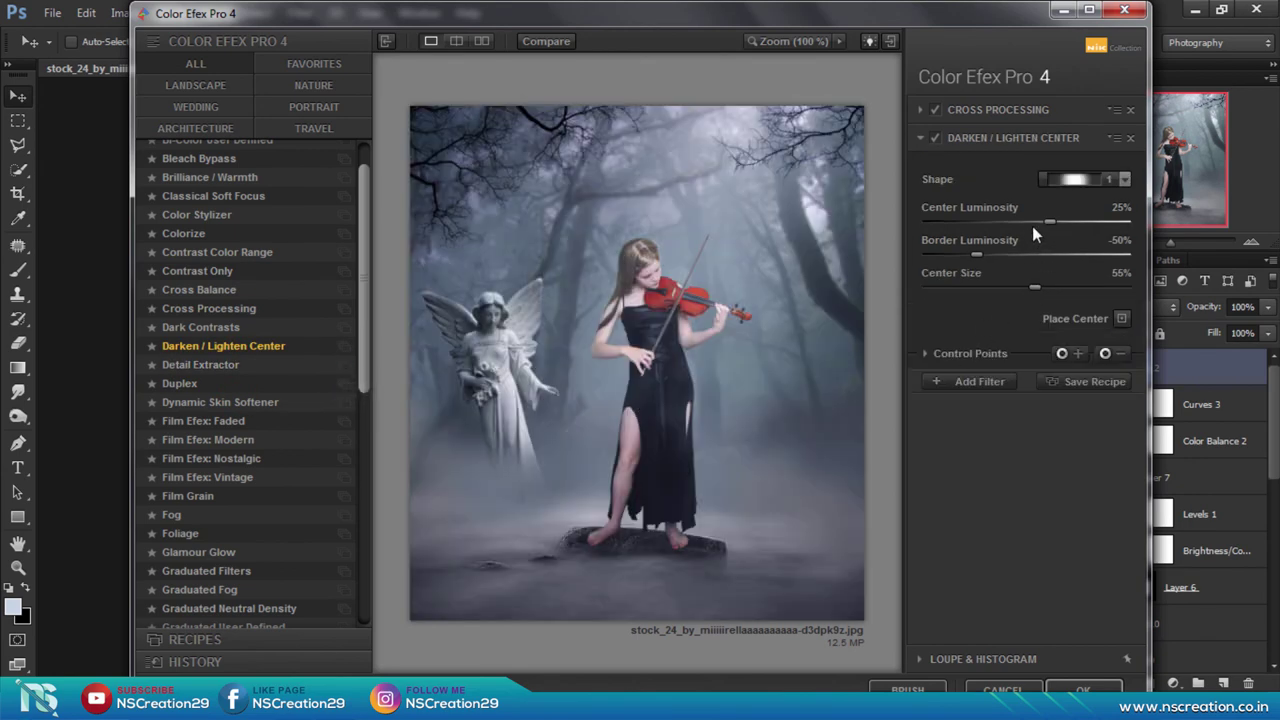
pyautogui.moveTo(971, 256); pyautogui.dragTo(962, 258)
# Set Center Luminosity to 9% and Center Size to 39%, then apply the filters to Layer 12
pyautogui.moveTo(1049, 222); pyautogui.dragTo(1029, 222)
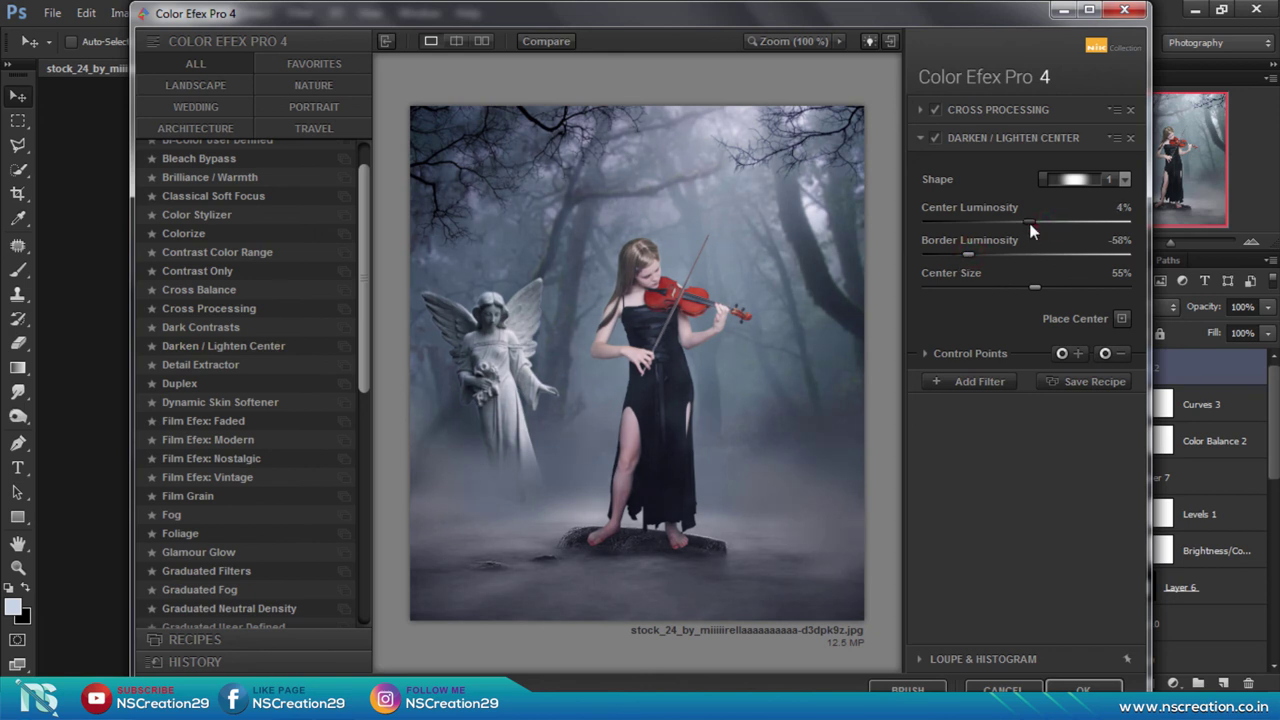
pyautogui.moveTo(1035, 288)
pyautogui.mouseDown()
pyautogui.moveTo(1059, 287)
pyautogui.moveTo(1013, 287)
pyautogui.mouseUp()
pyautogui.moveTo(1030, 221); pyautogui.dragTo(1036, 222)
pyautogui.moveTo(1008, 290); pyautogui.dragTo(1001, 288)
pyautogui.click(986, 383)
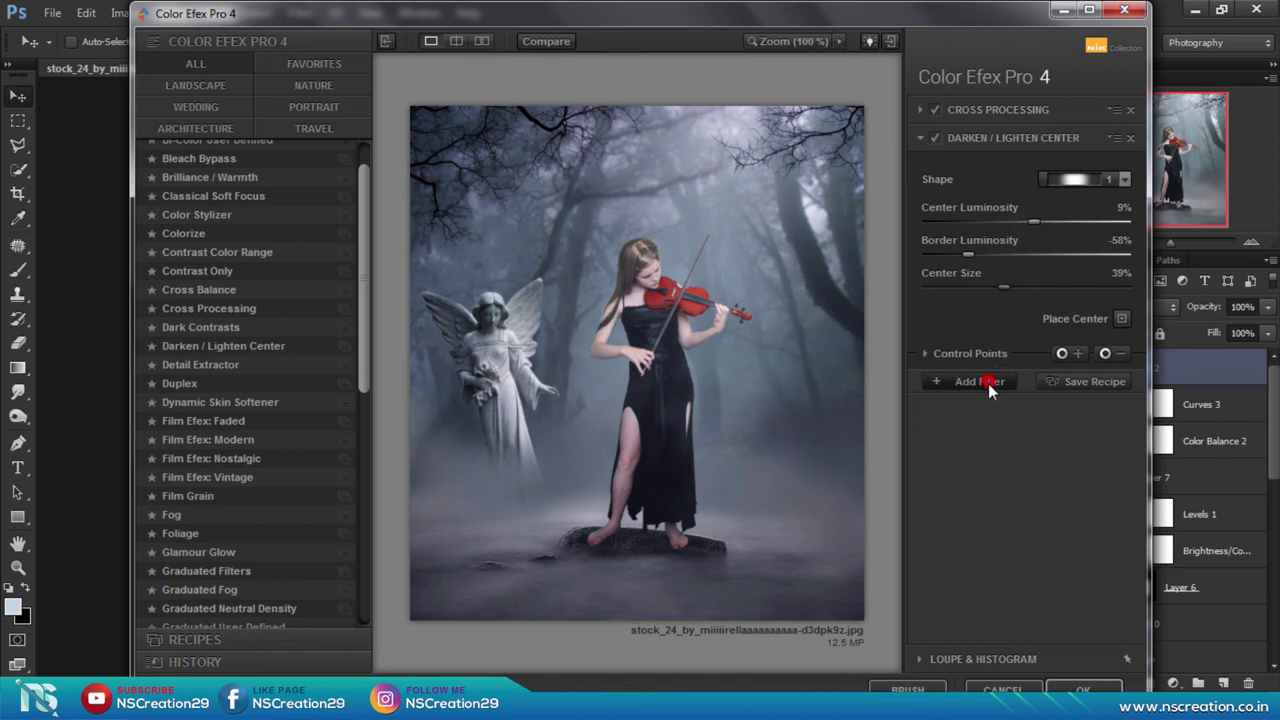
pyautogui.click(1080, 690)
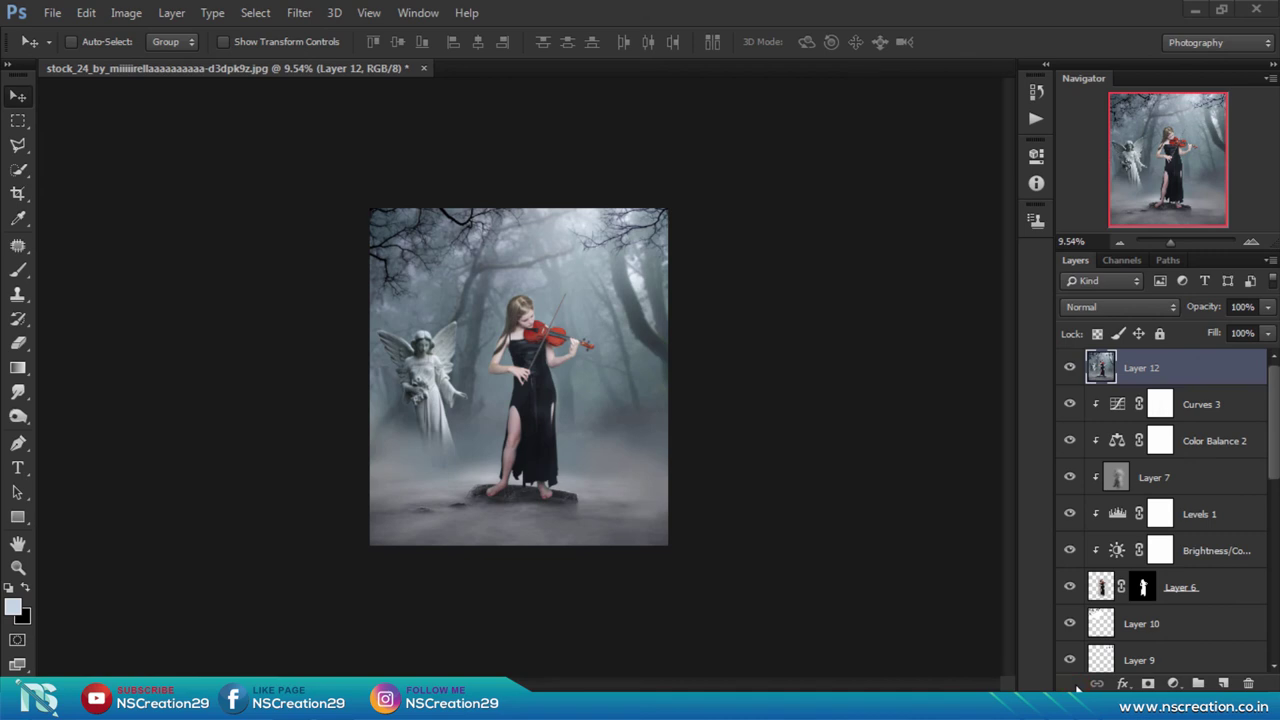